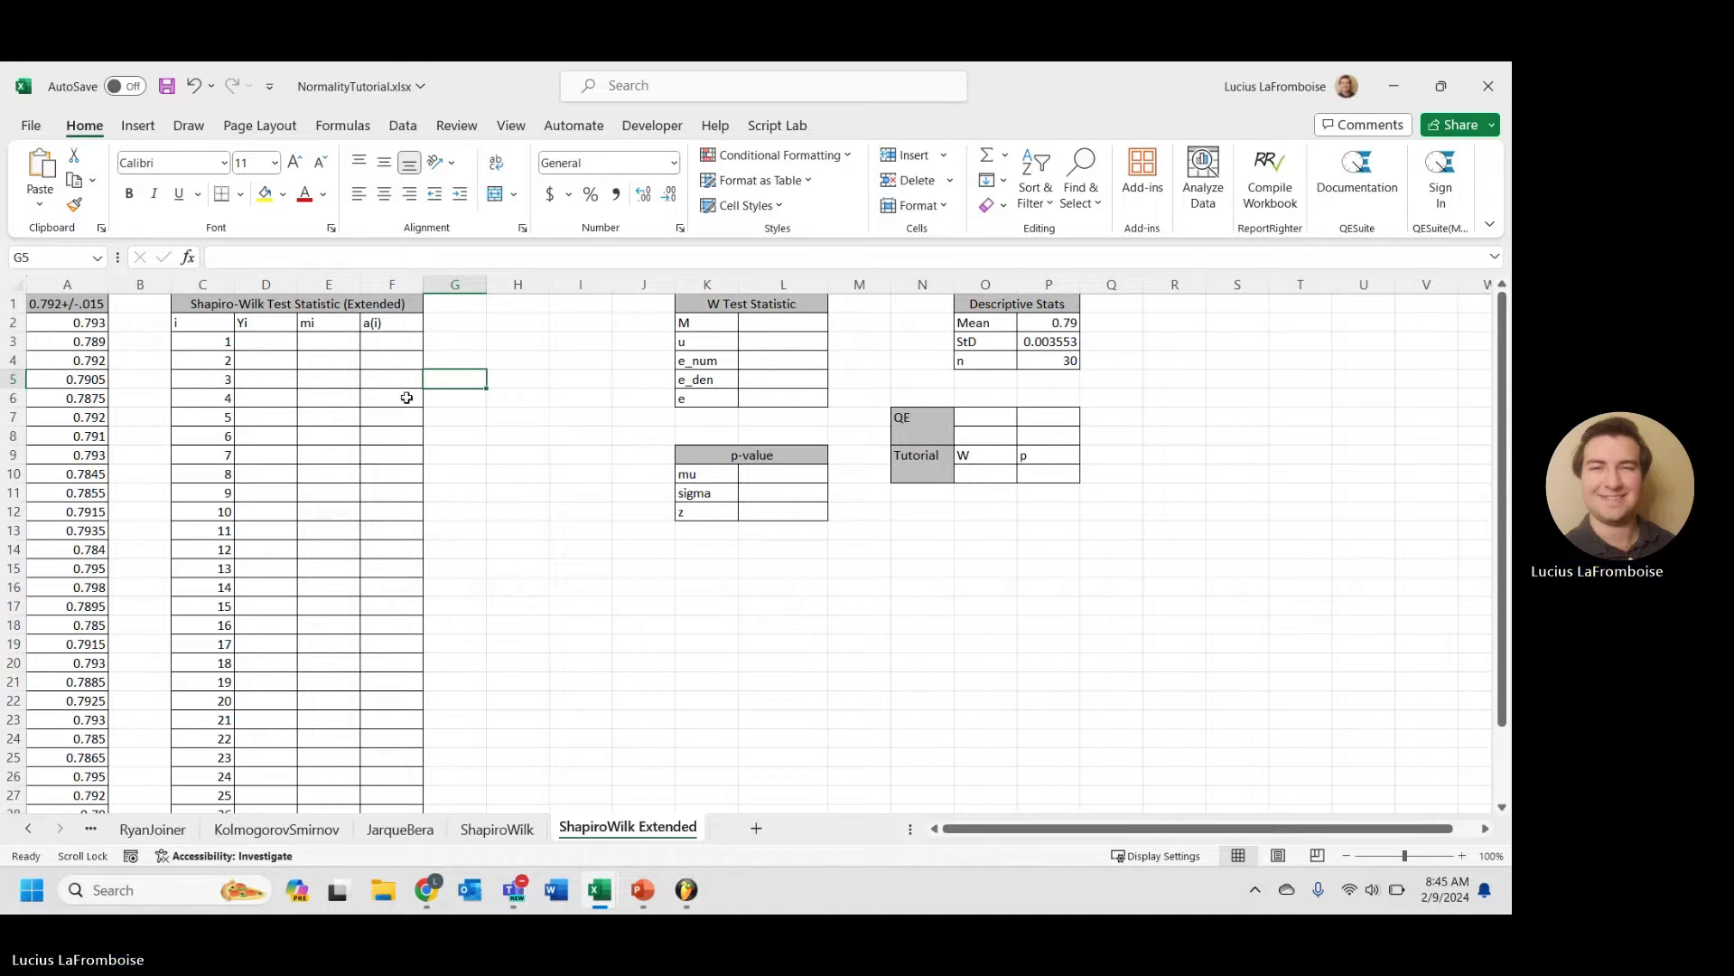
- Fill the Yi column with the sorted sample data by entering =SORT(A2#) in cell D3
click(271, 341)
text(=sort)
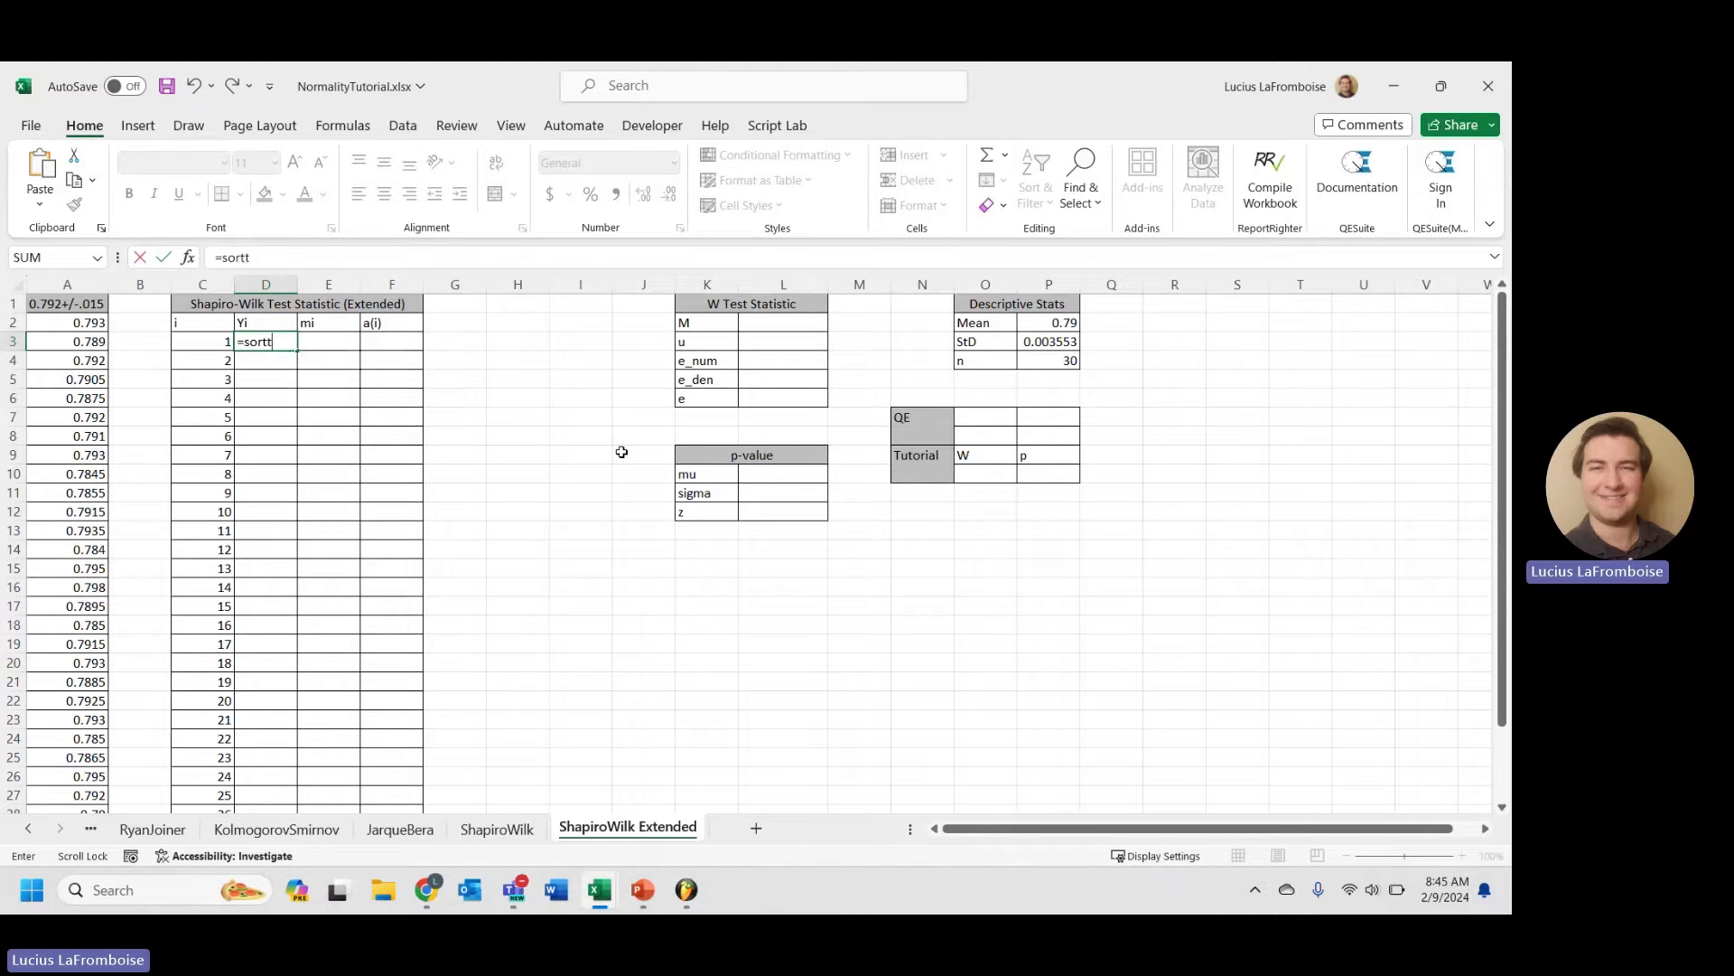
text(()
click(63, 325)
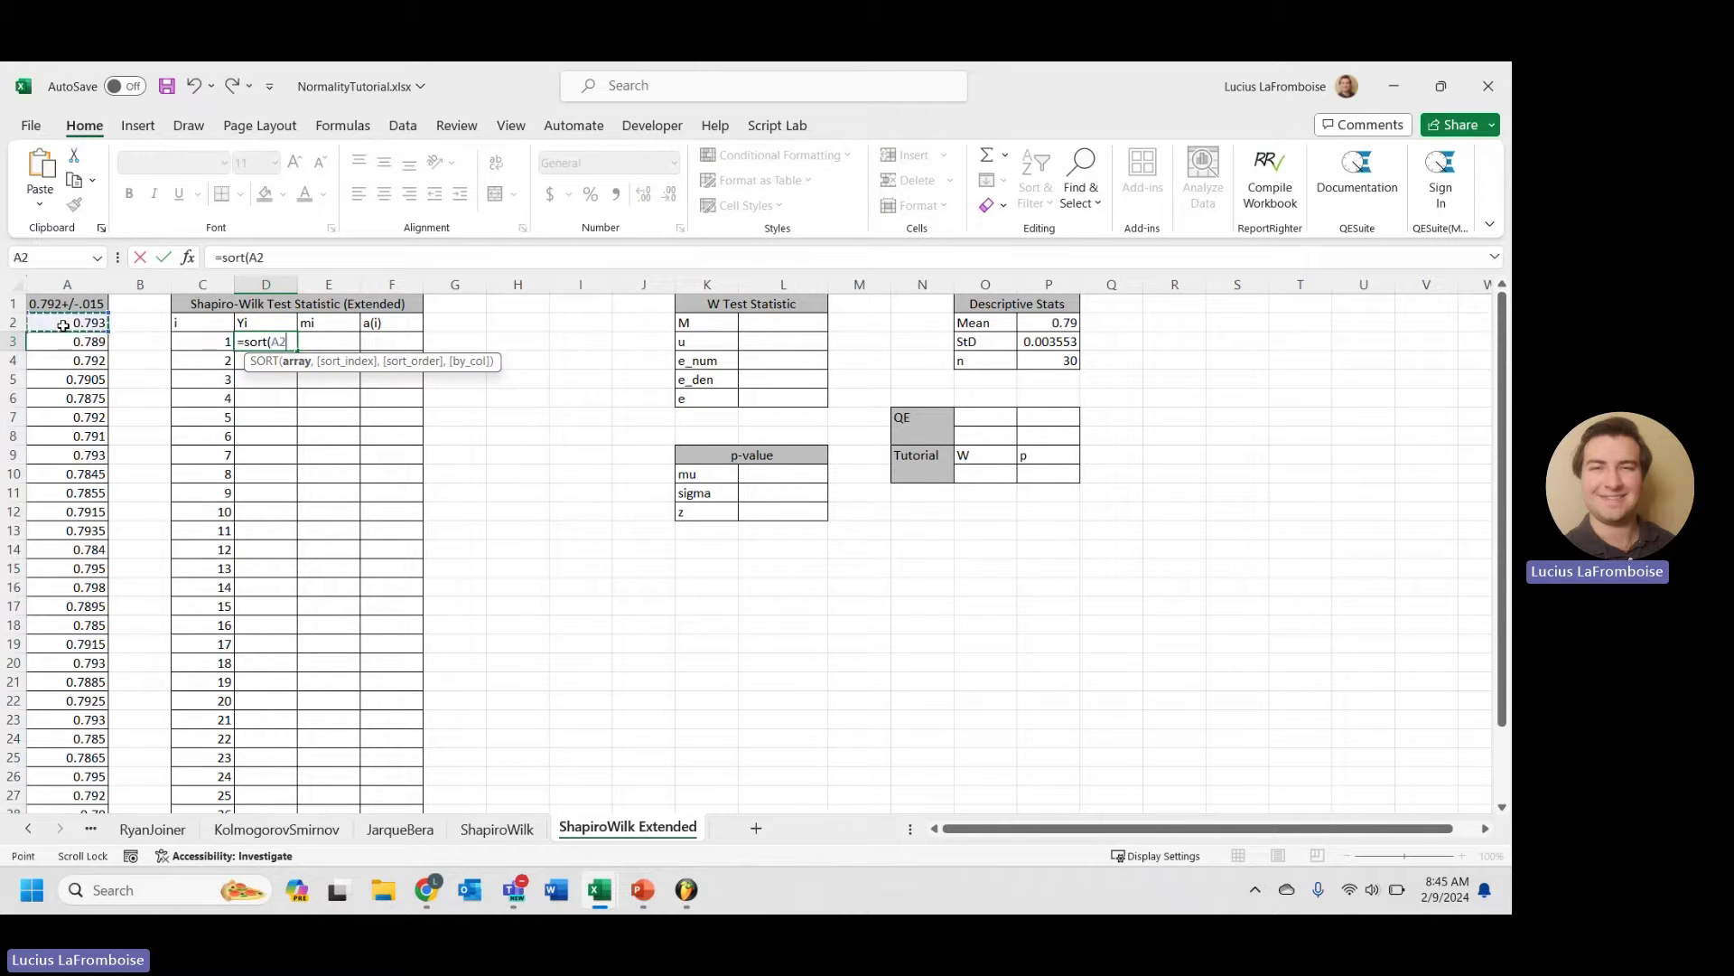
key(ctrl+shift+Down)
key(Return)
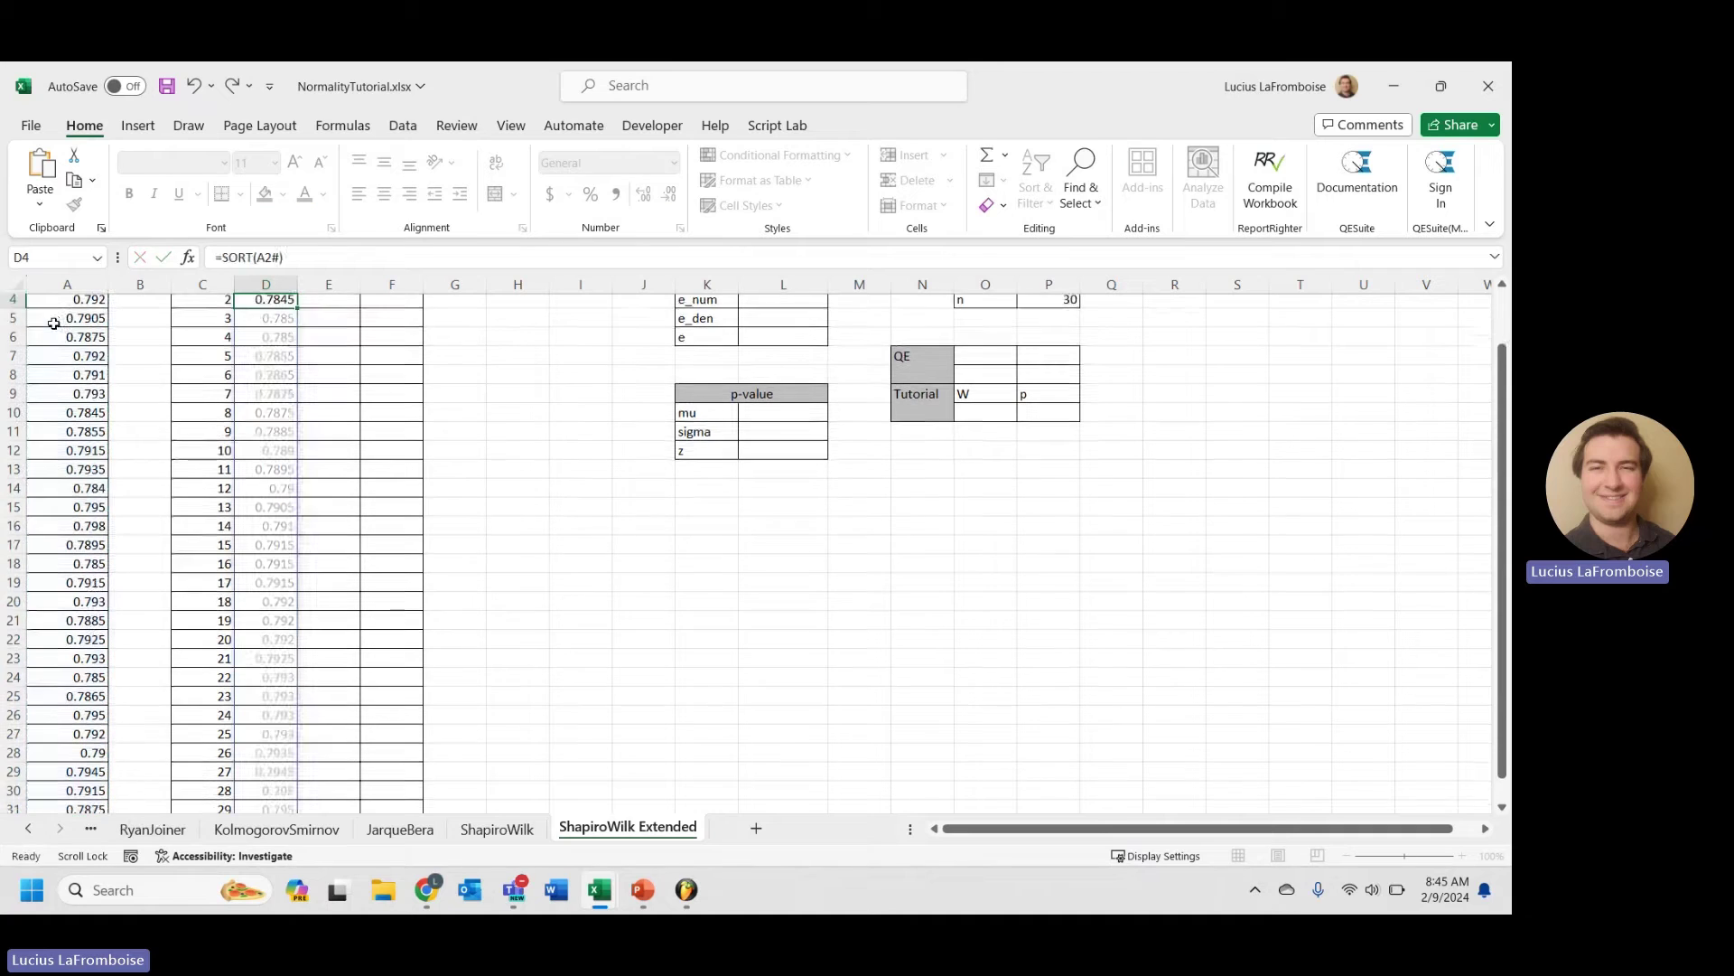
scroll(297, 484, down, 5)
scroll(297, 484, up, 6)
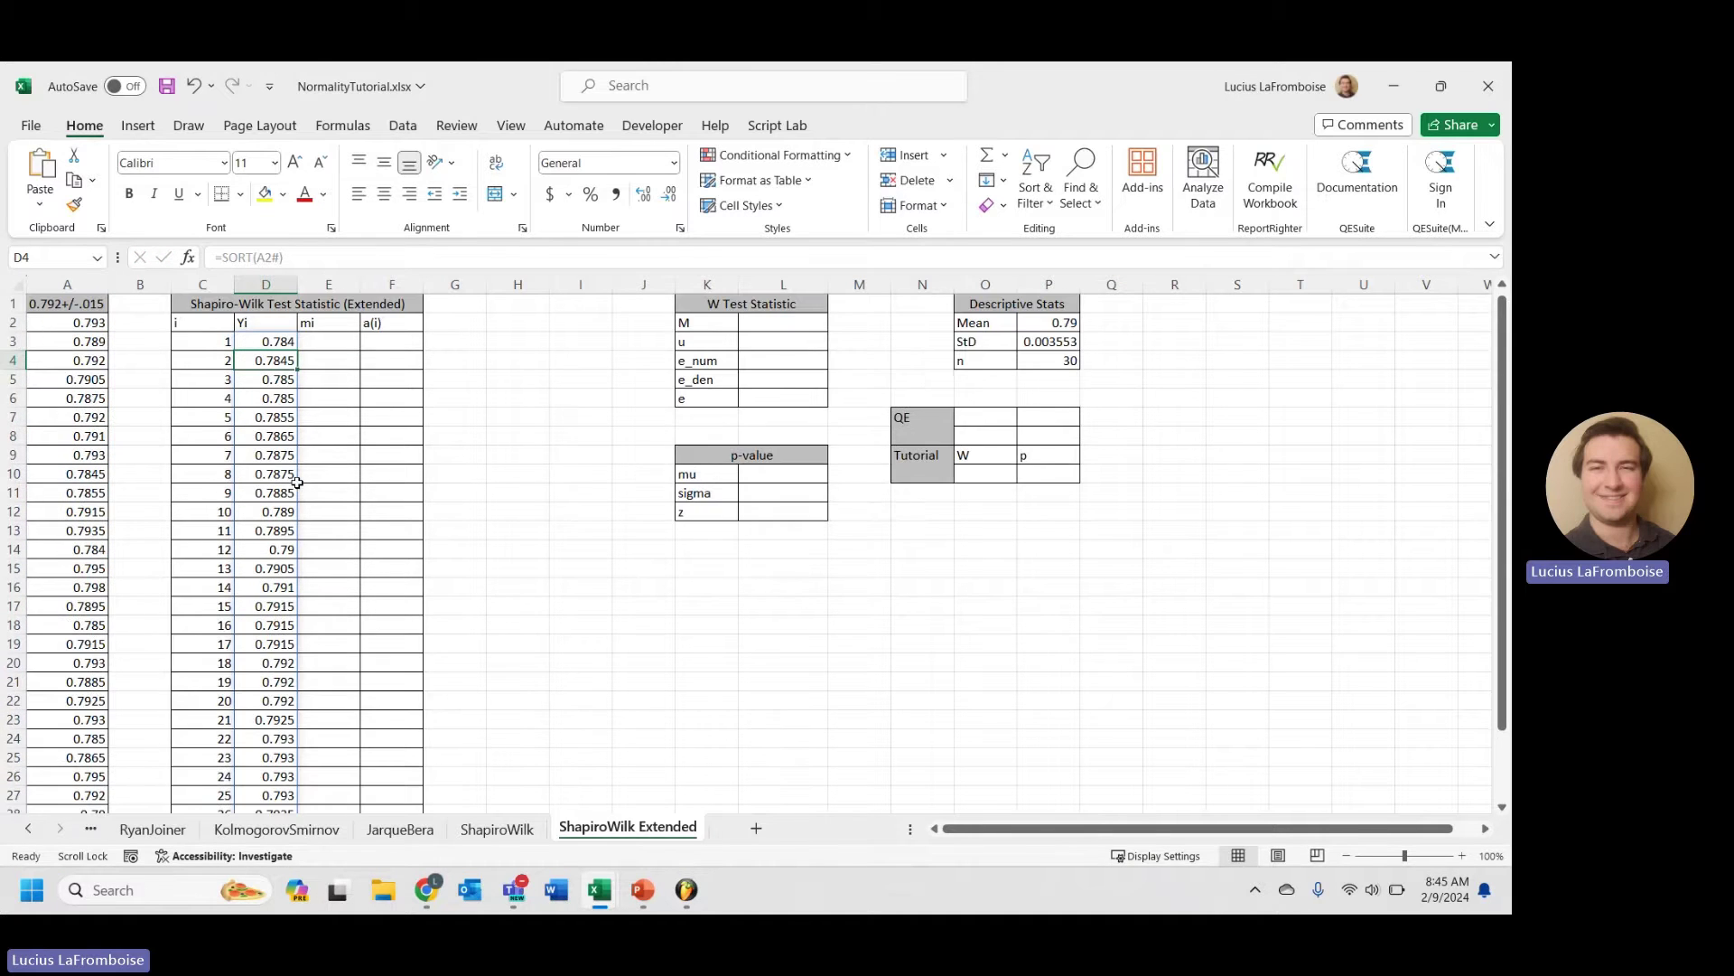
- Enter the first mi value in cell E3 with the formula =NORM.S.INV((C3-.375)/($P$4+.25))
click(335, 342)
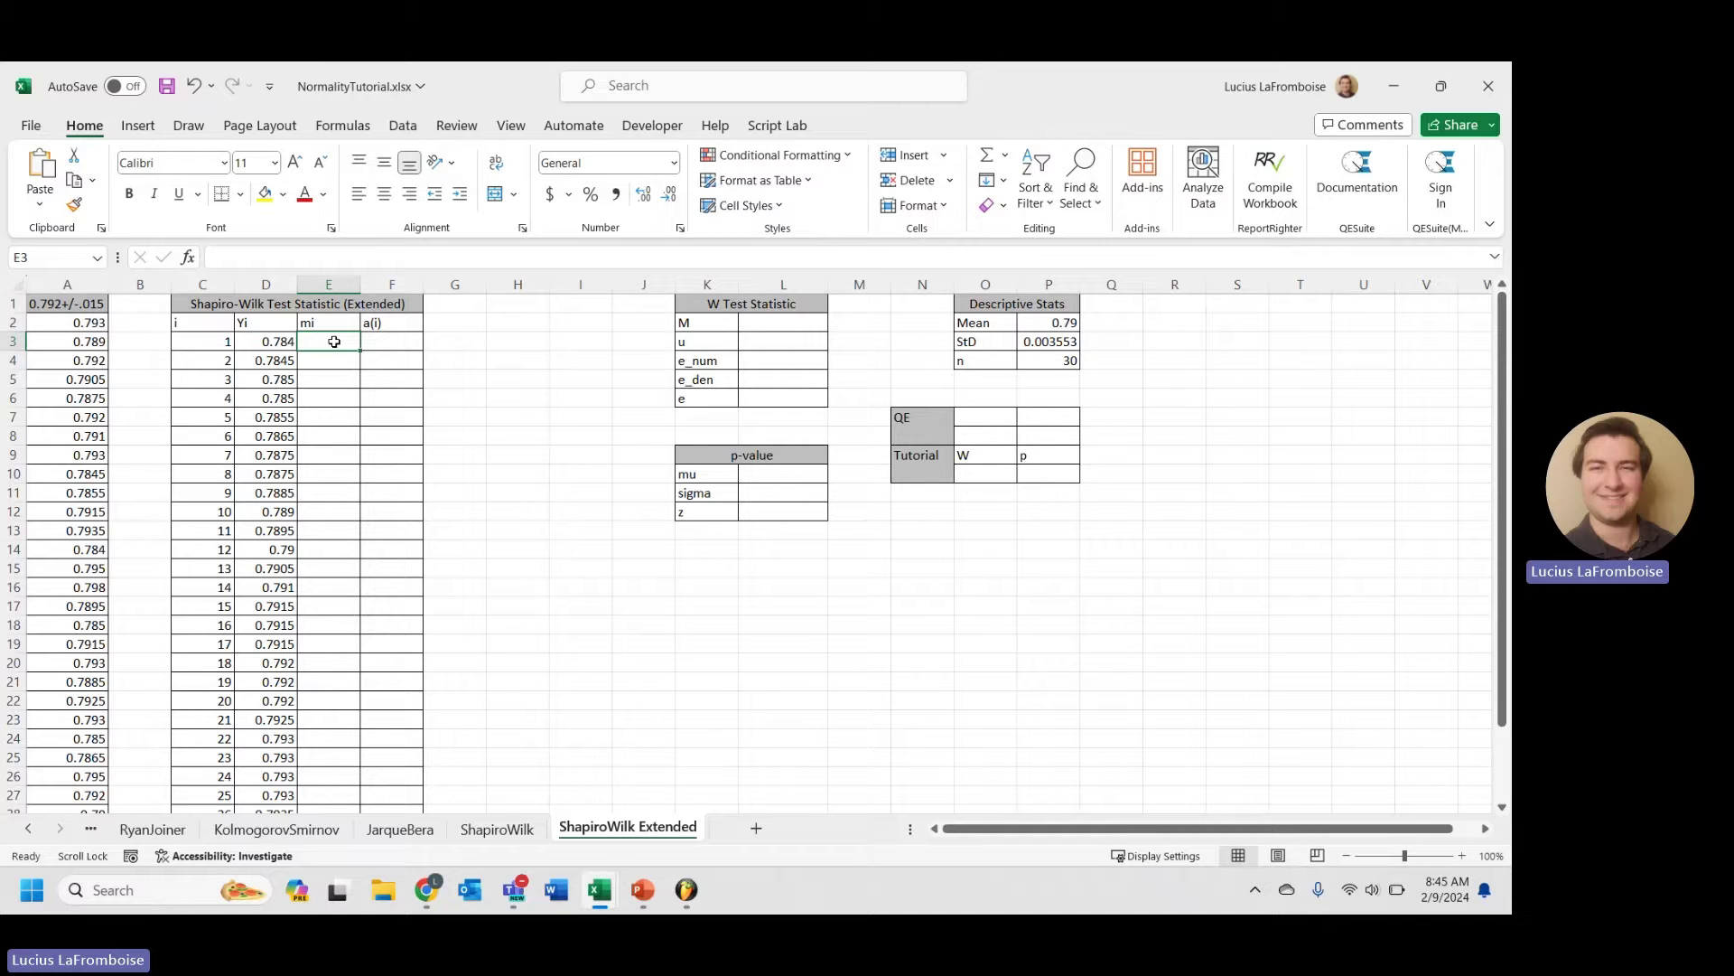
text(=norm)
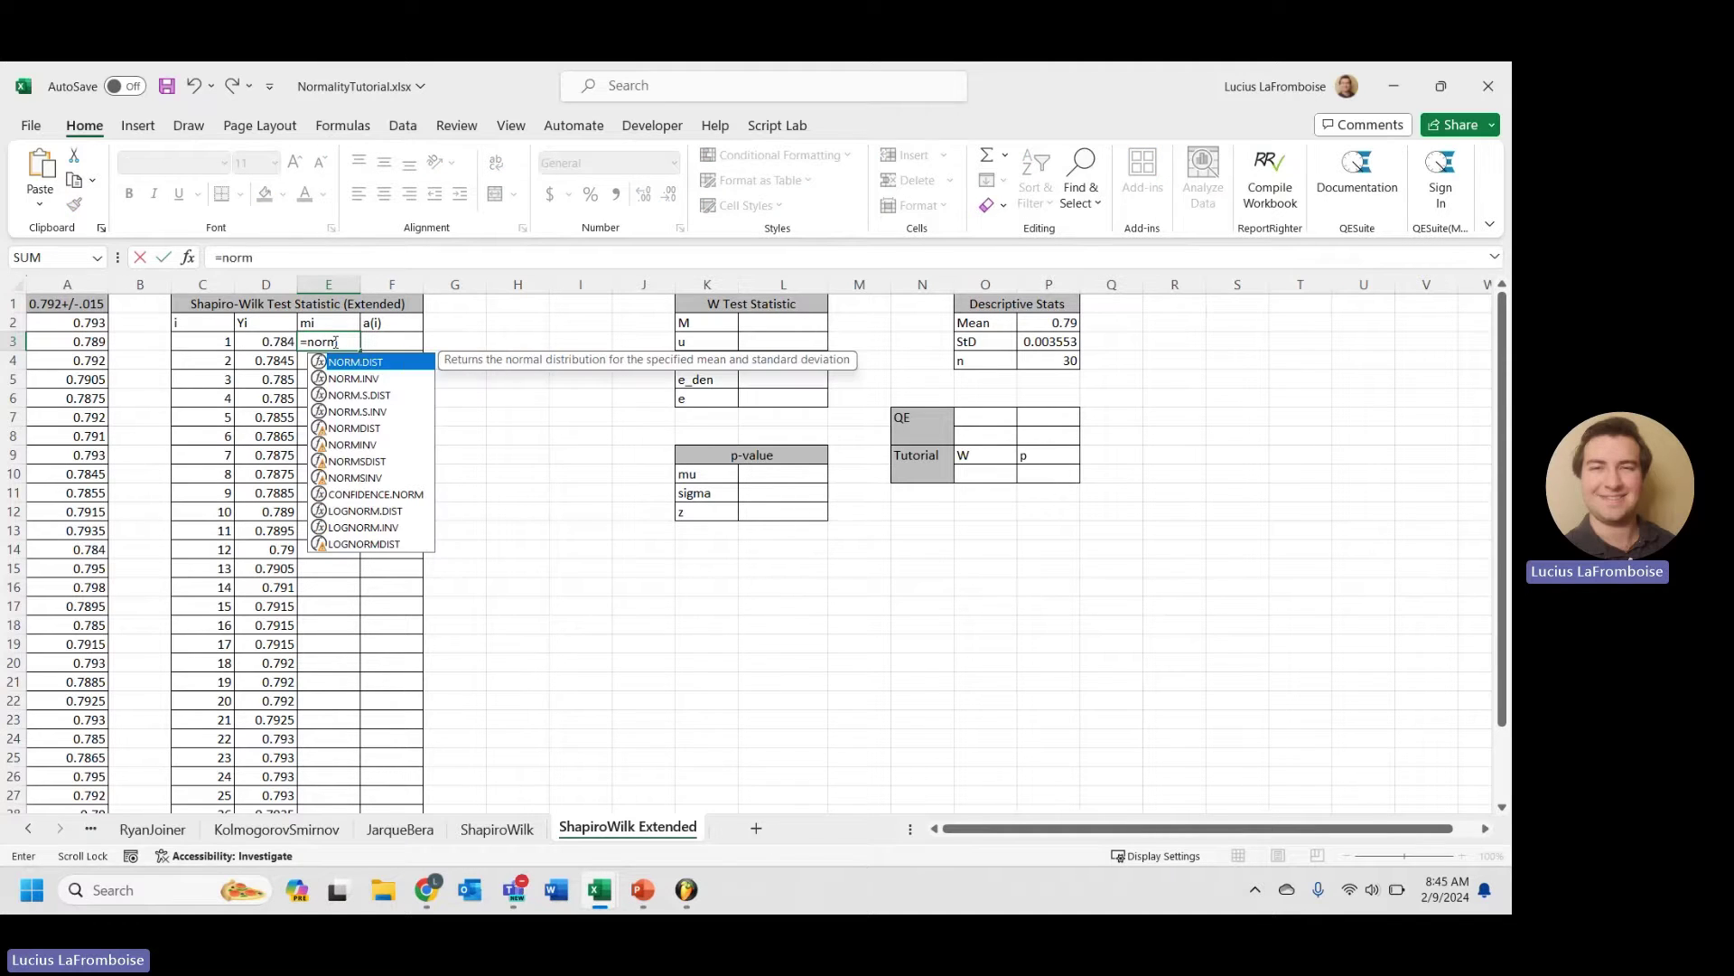
text(.s.in)
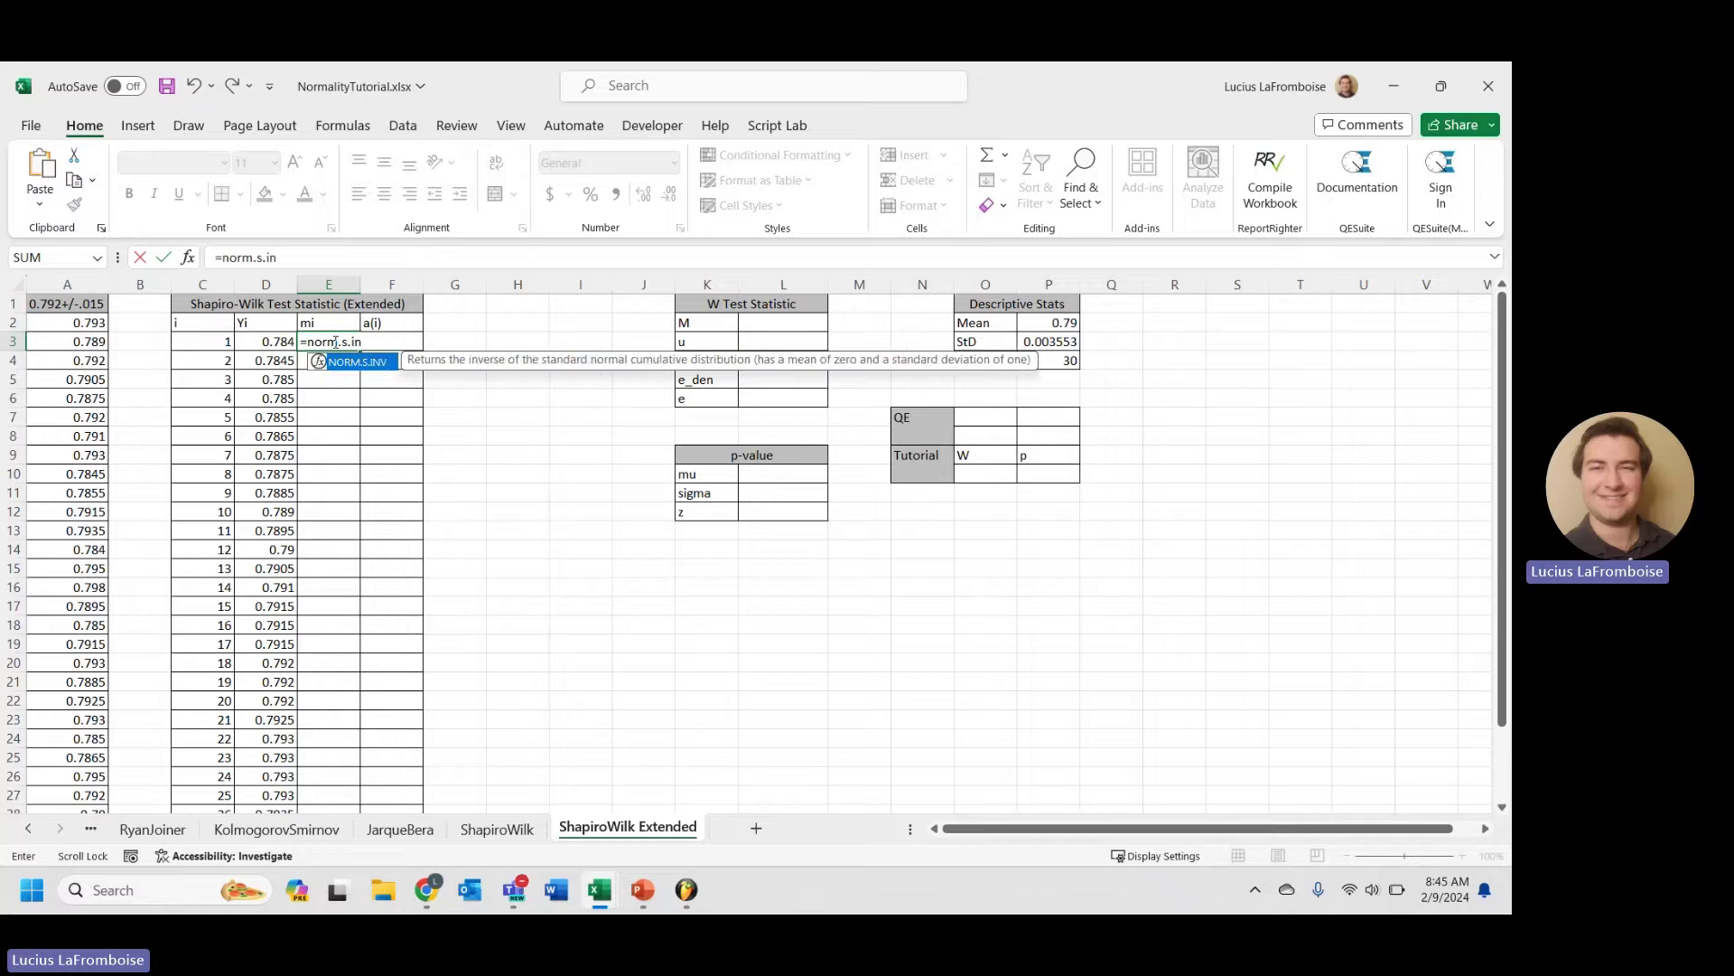
key(Tab)
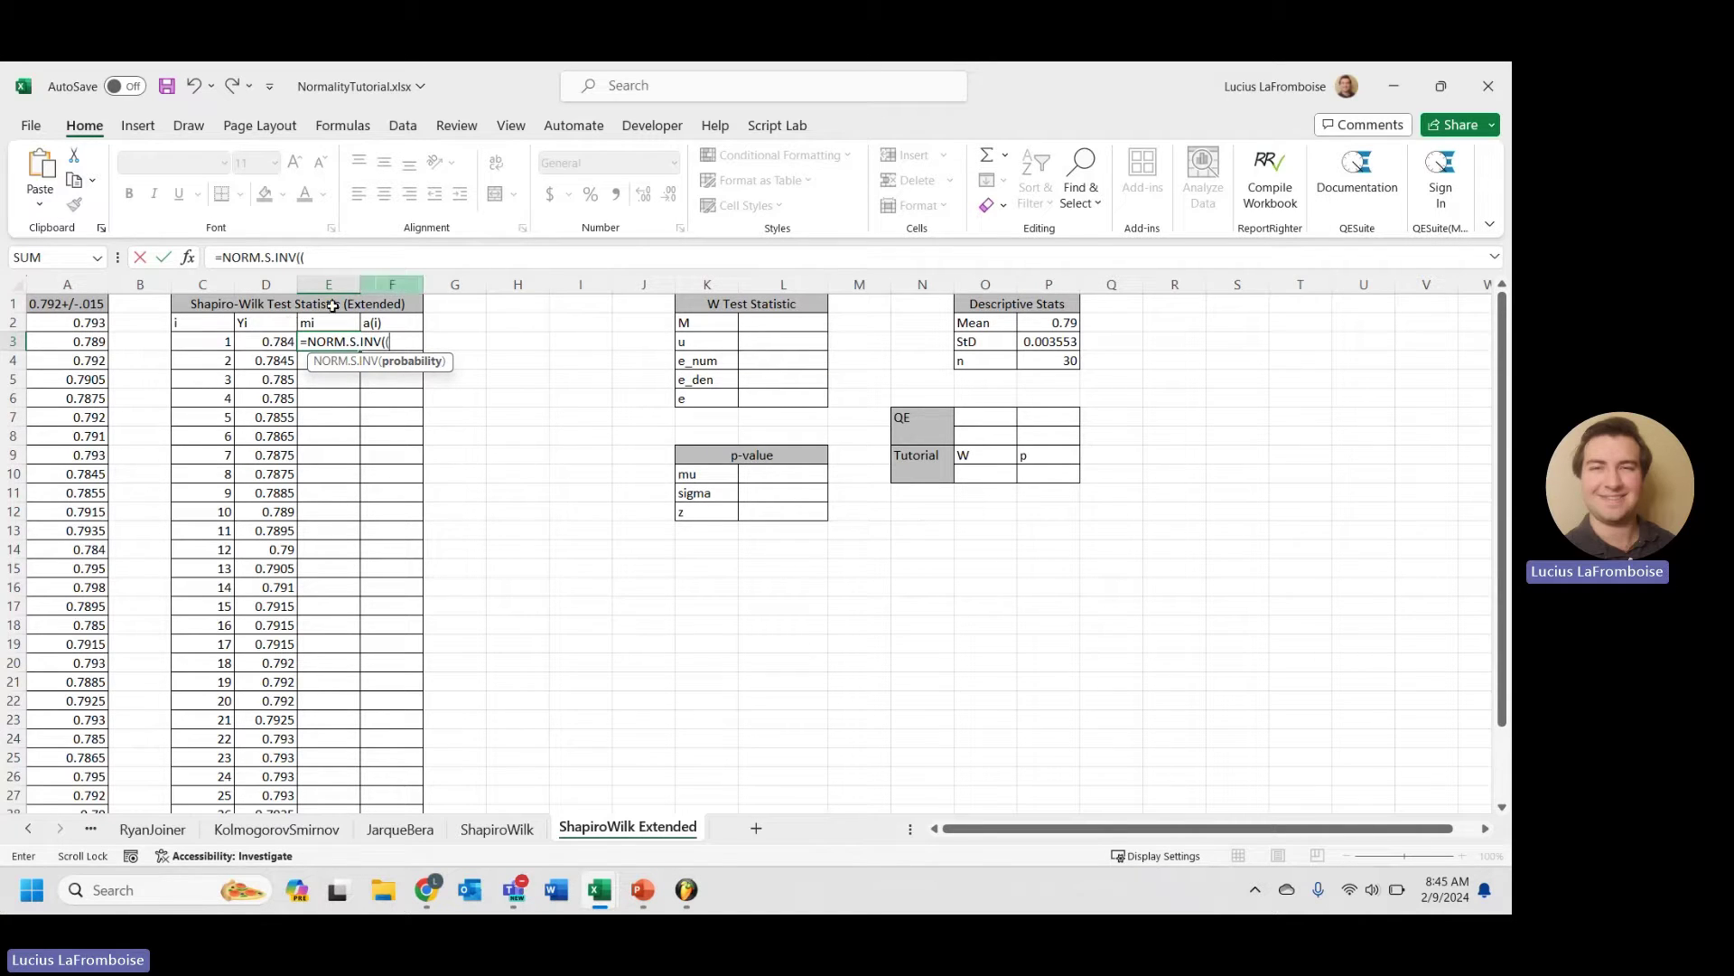
click(221, 340)
text(-.375)
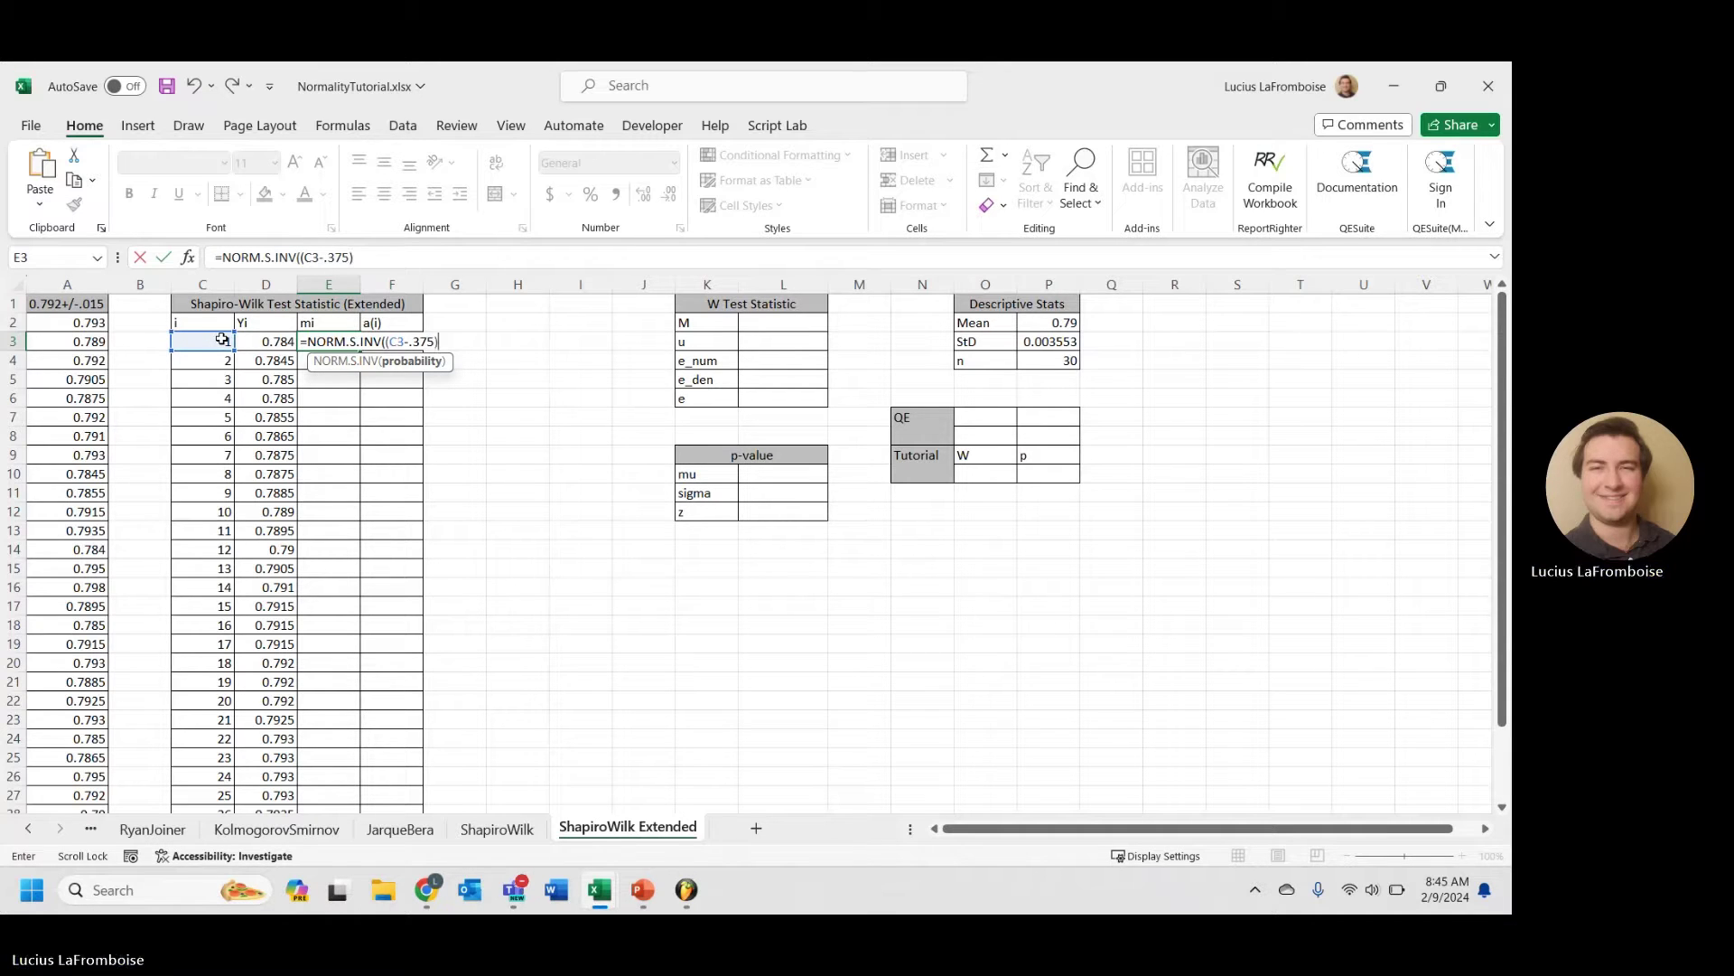
text()/()
click(1053, 354)
key(F4)
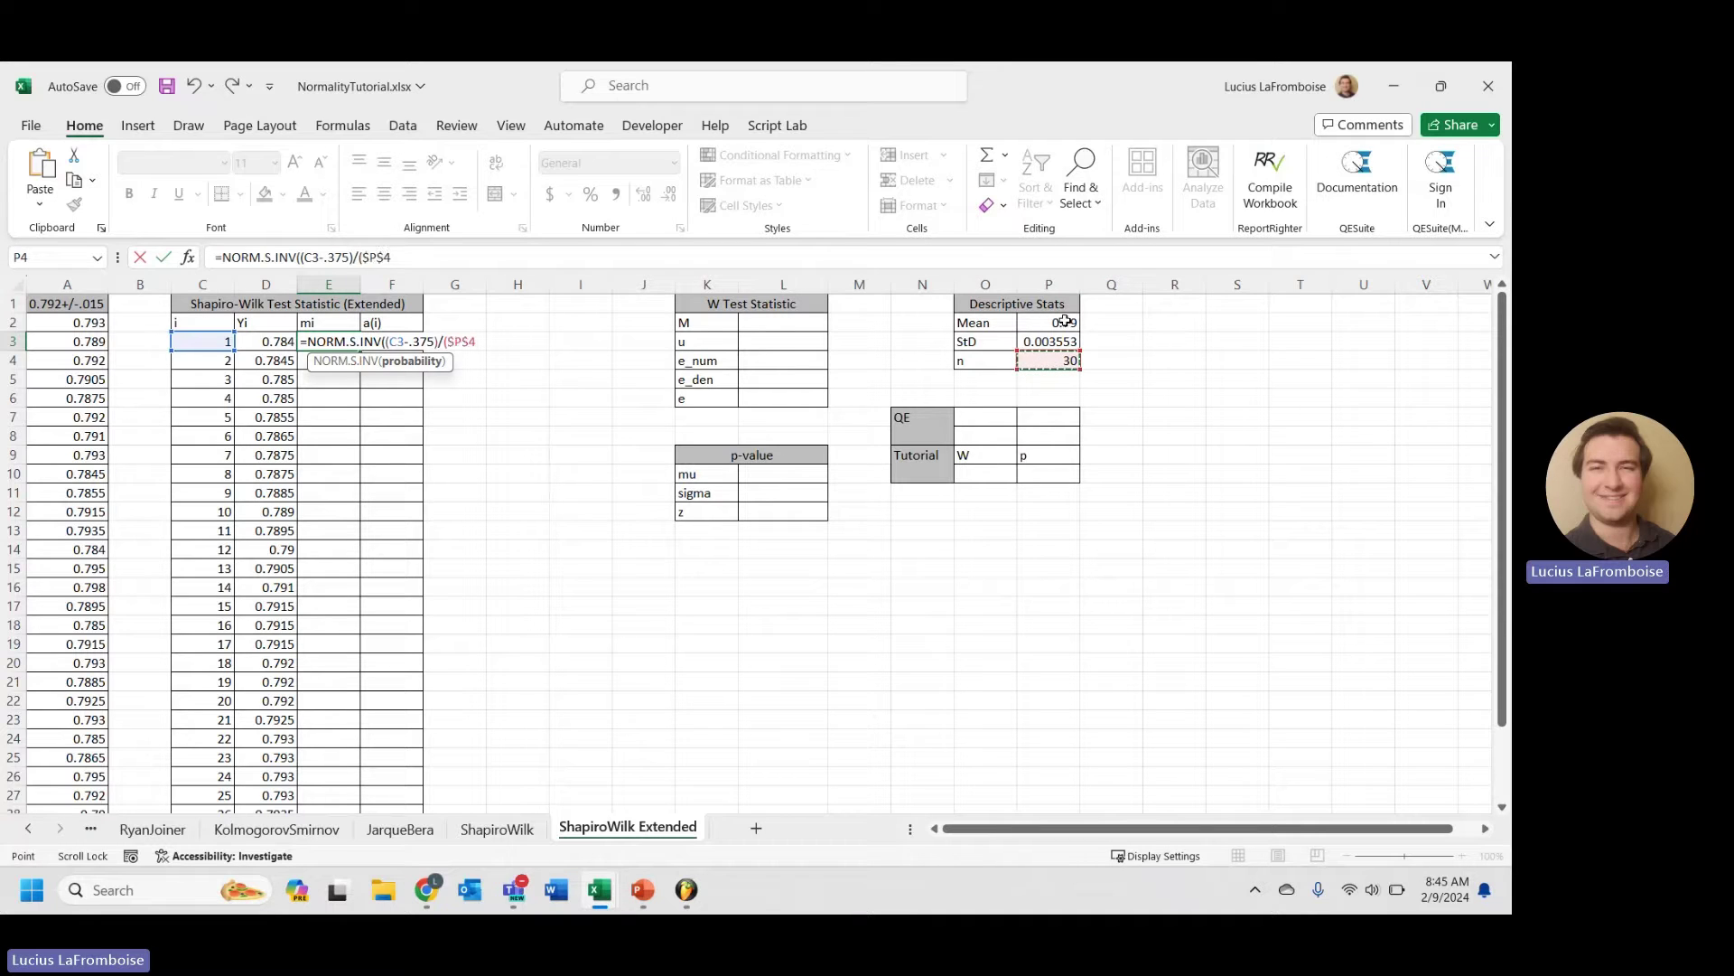
text(+.25))
key(Return)
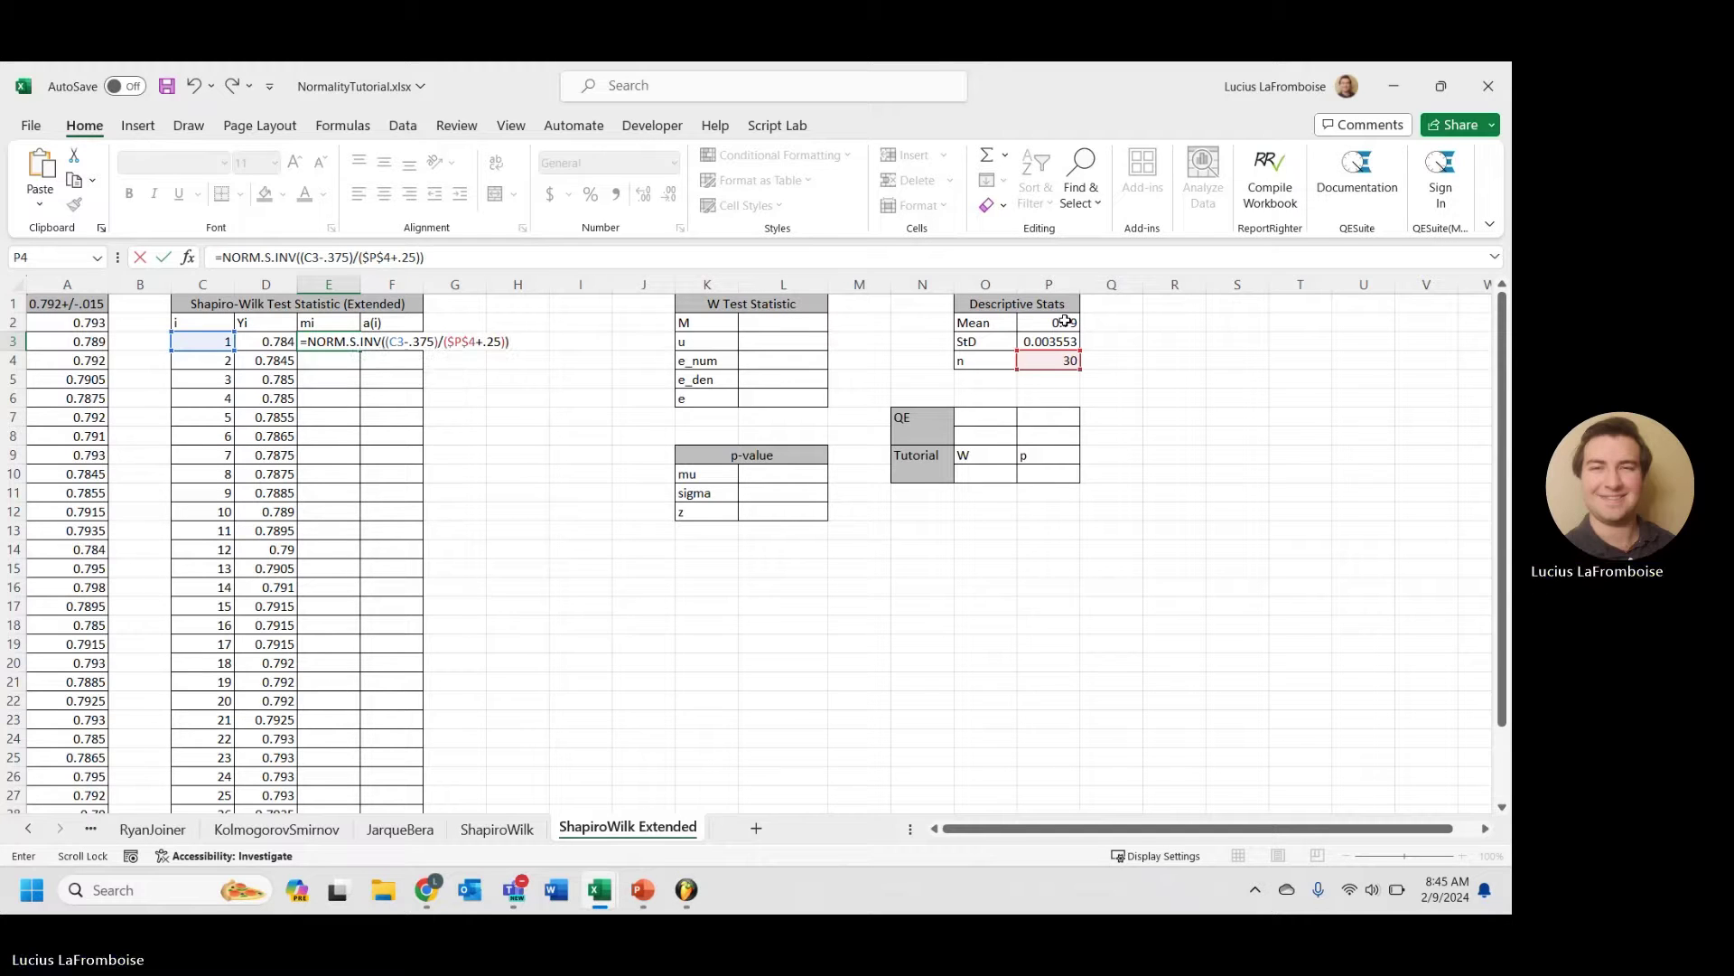
- Fill the mi formula from E3 down the column through the row for i = 30
click(357, 341)
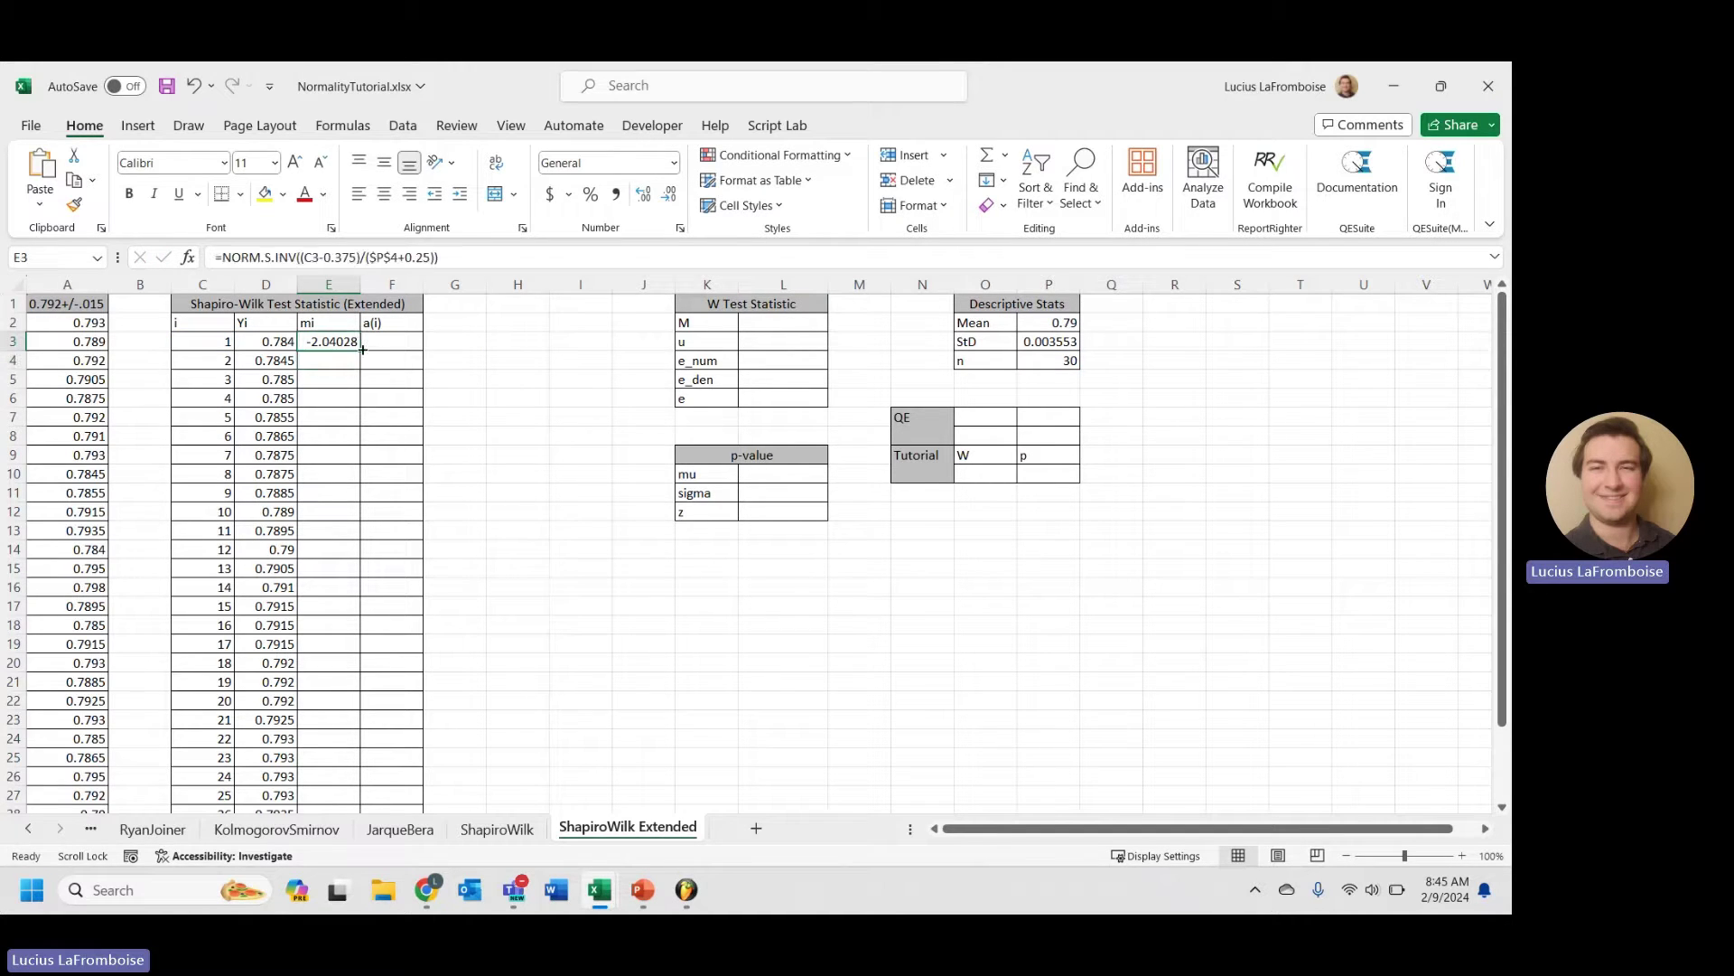
double_click(360, 350)
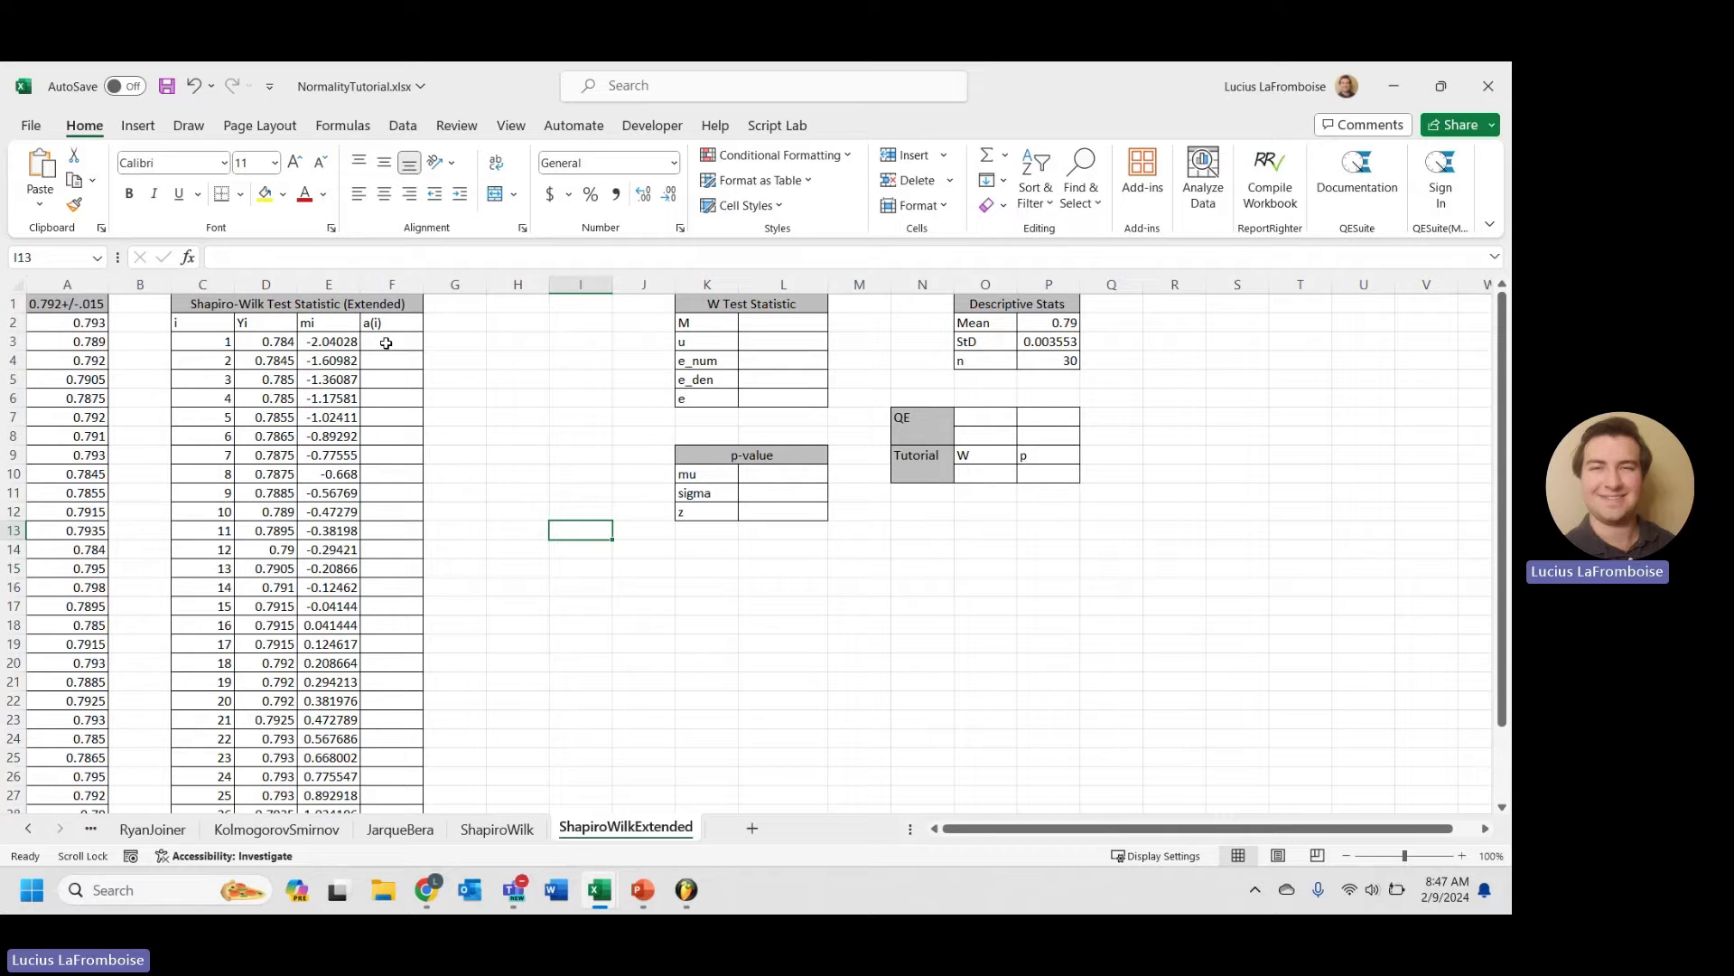
scroll(426, 383, down, 3)
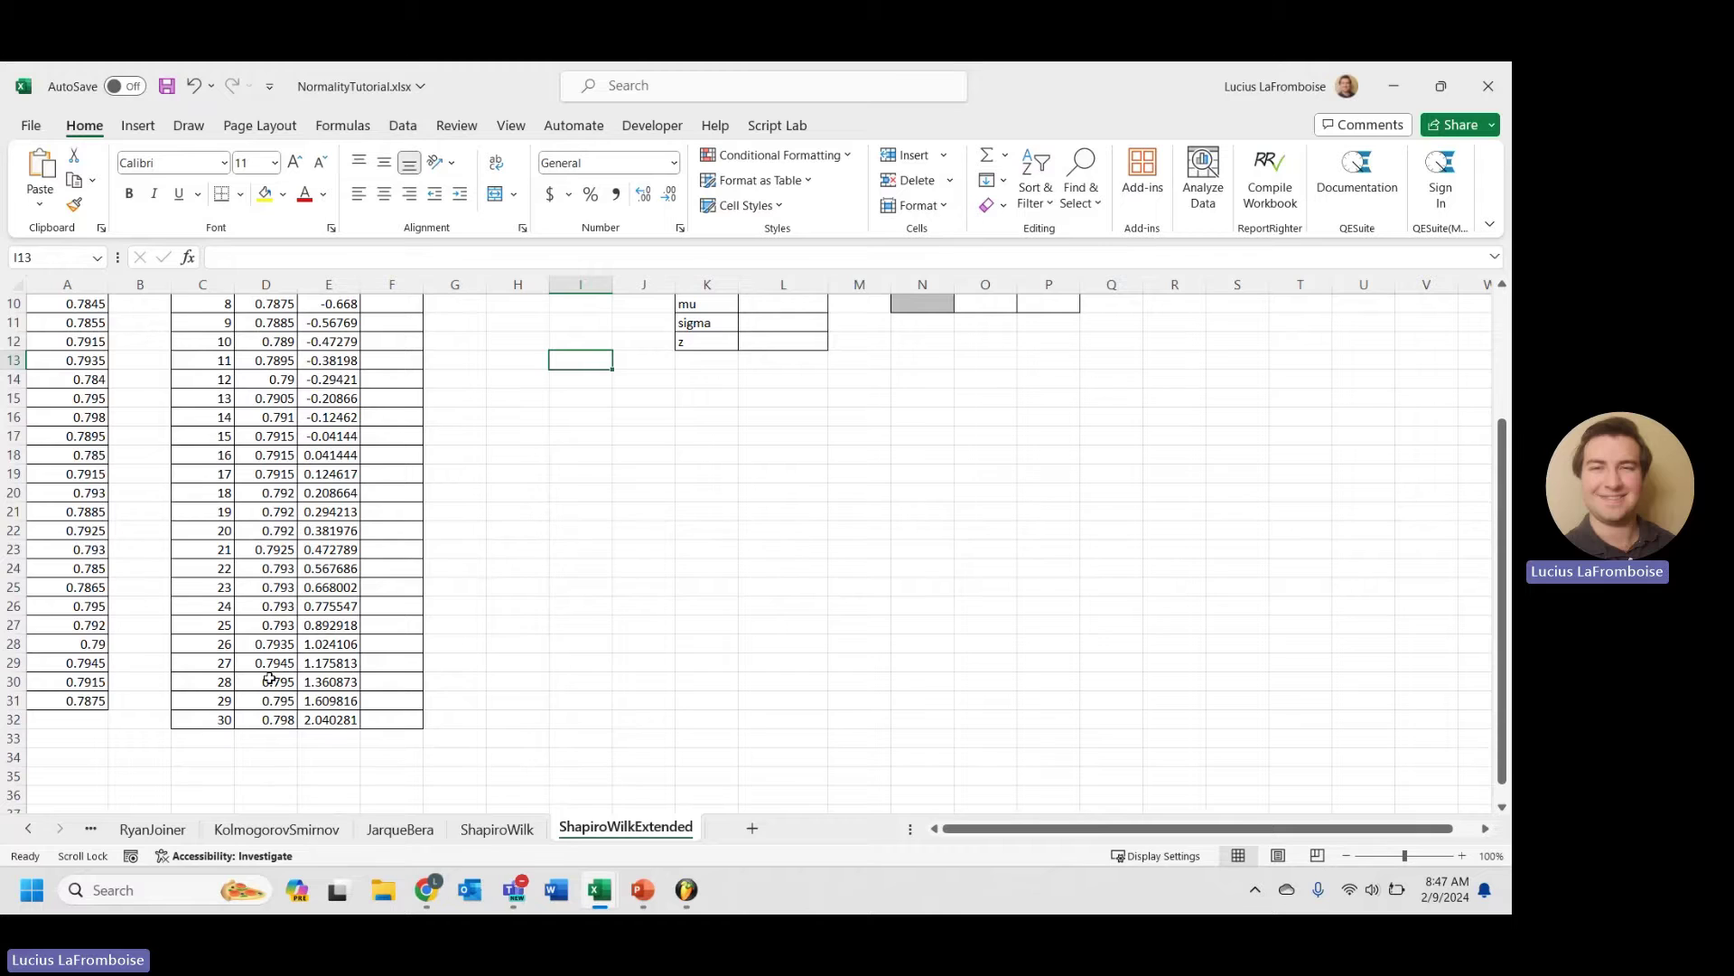
scroll(341, 719, up, 3)
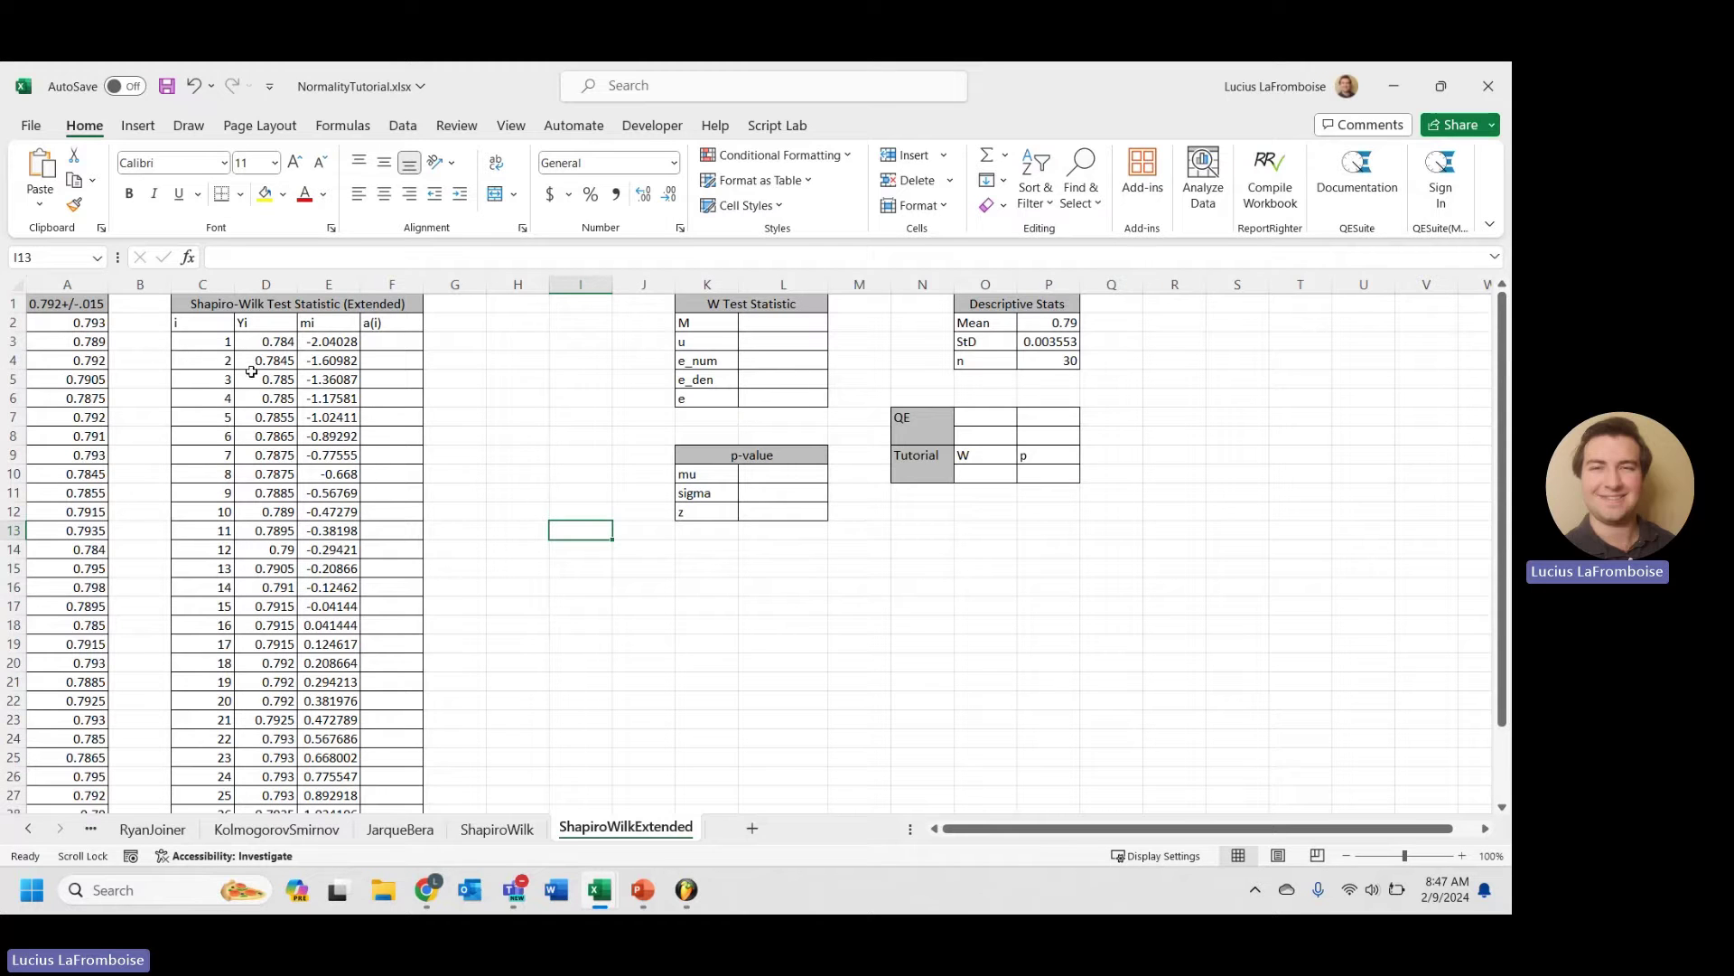
scroll(251, 372, down, 3)
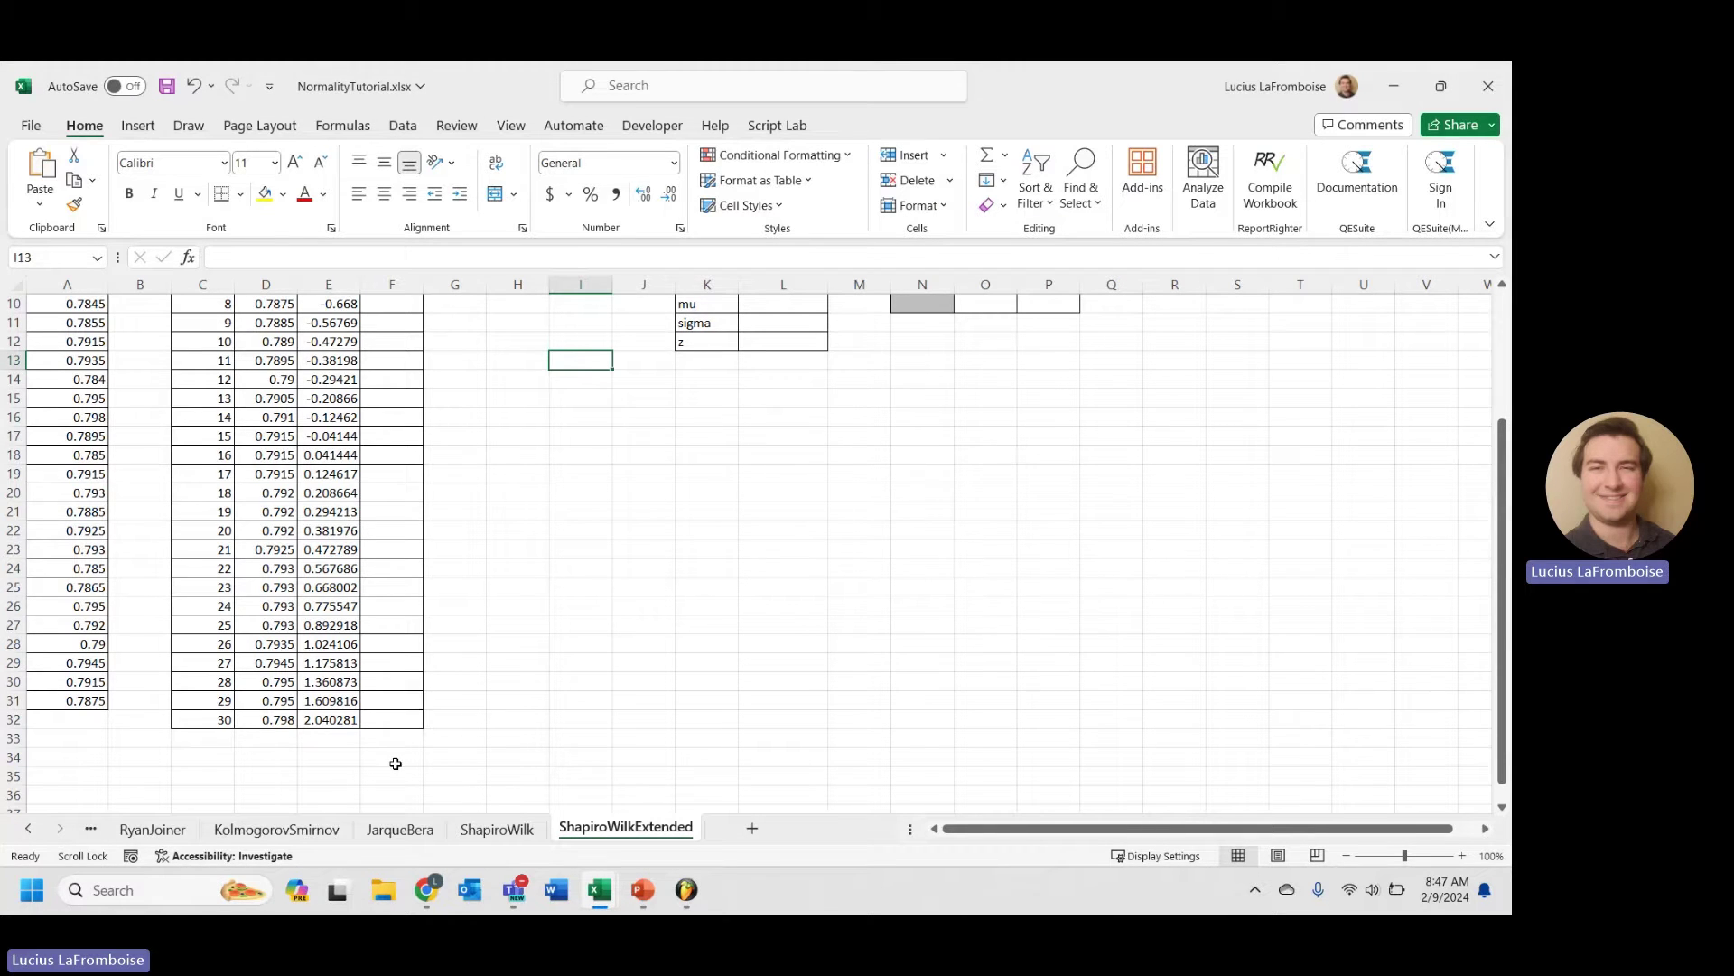
scroll(399, 756, up, 3)
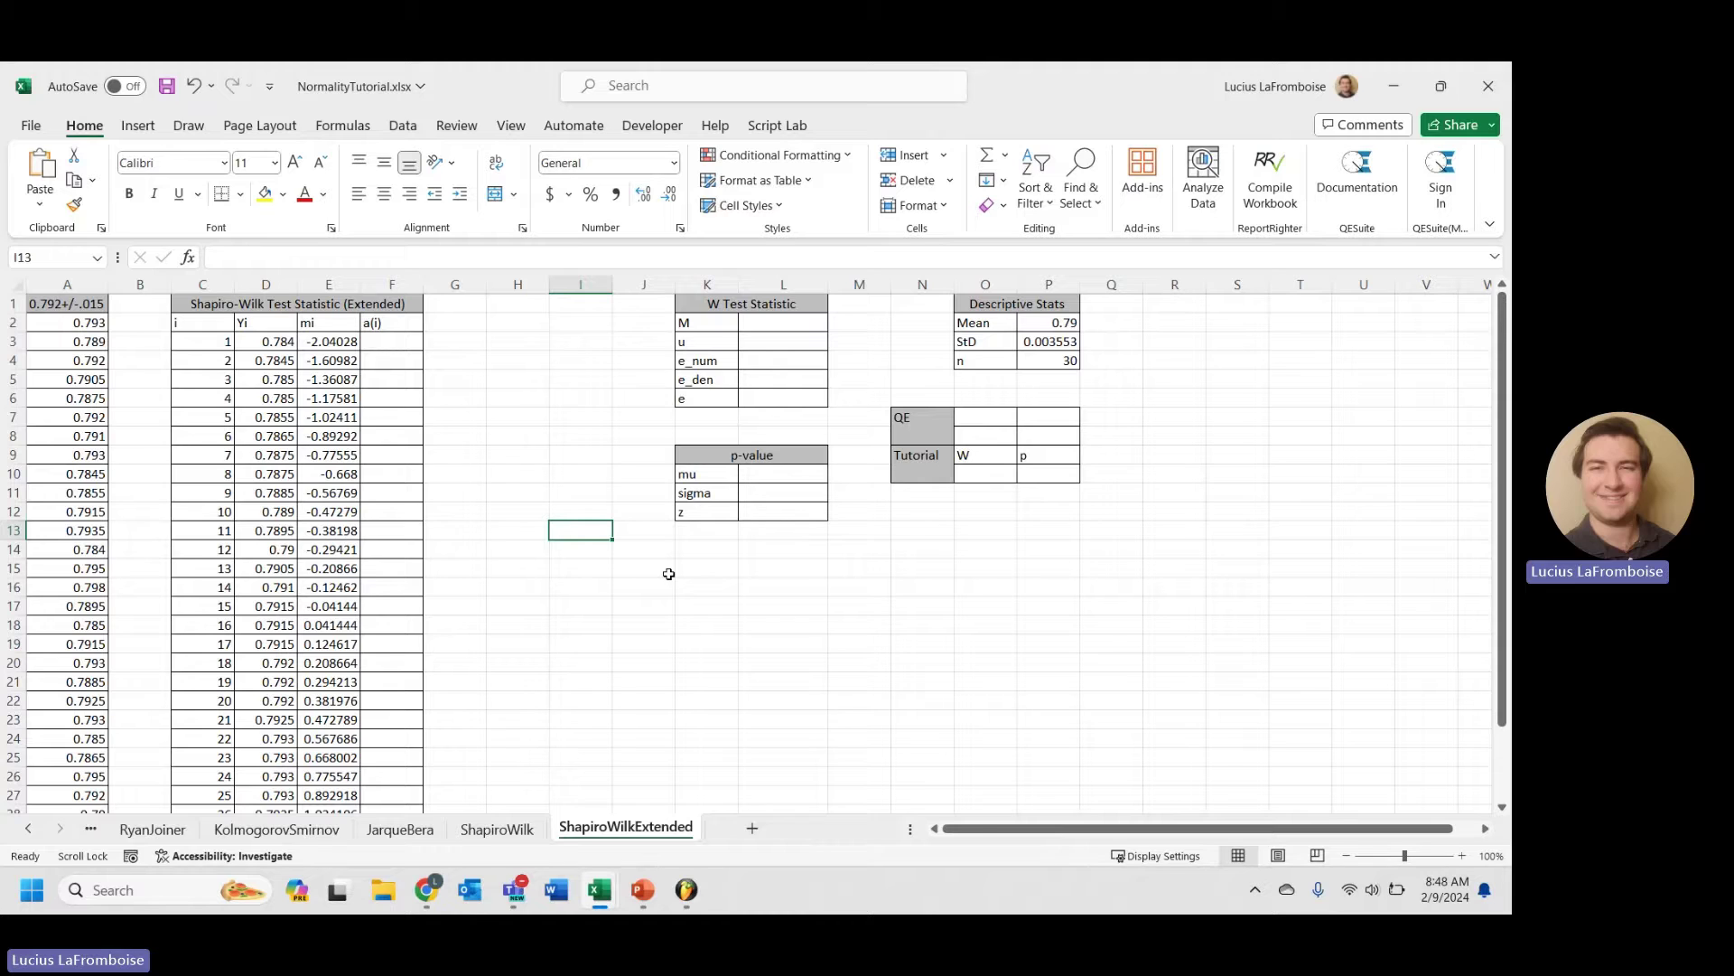
- Compute the QE reference W and p results by entering =QE.ROYSTONSHAPIROWILK(A2#,,,TRUE) in cell O7
click(1013, 438)
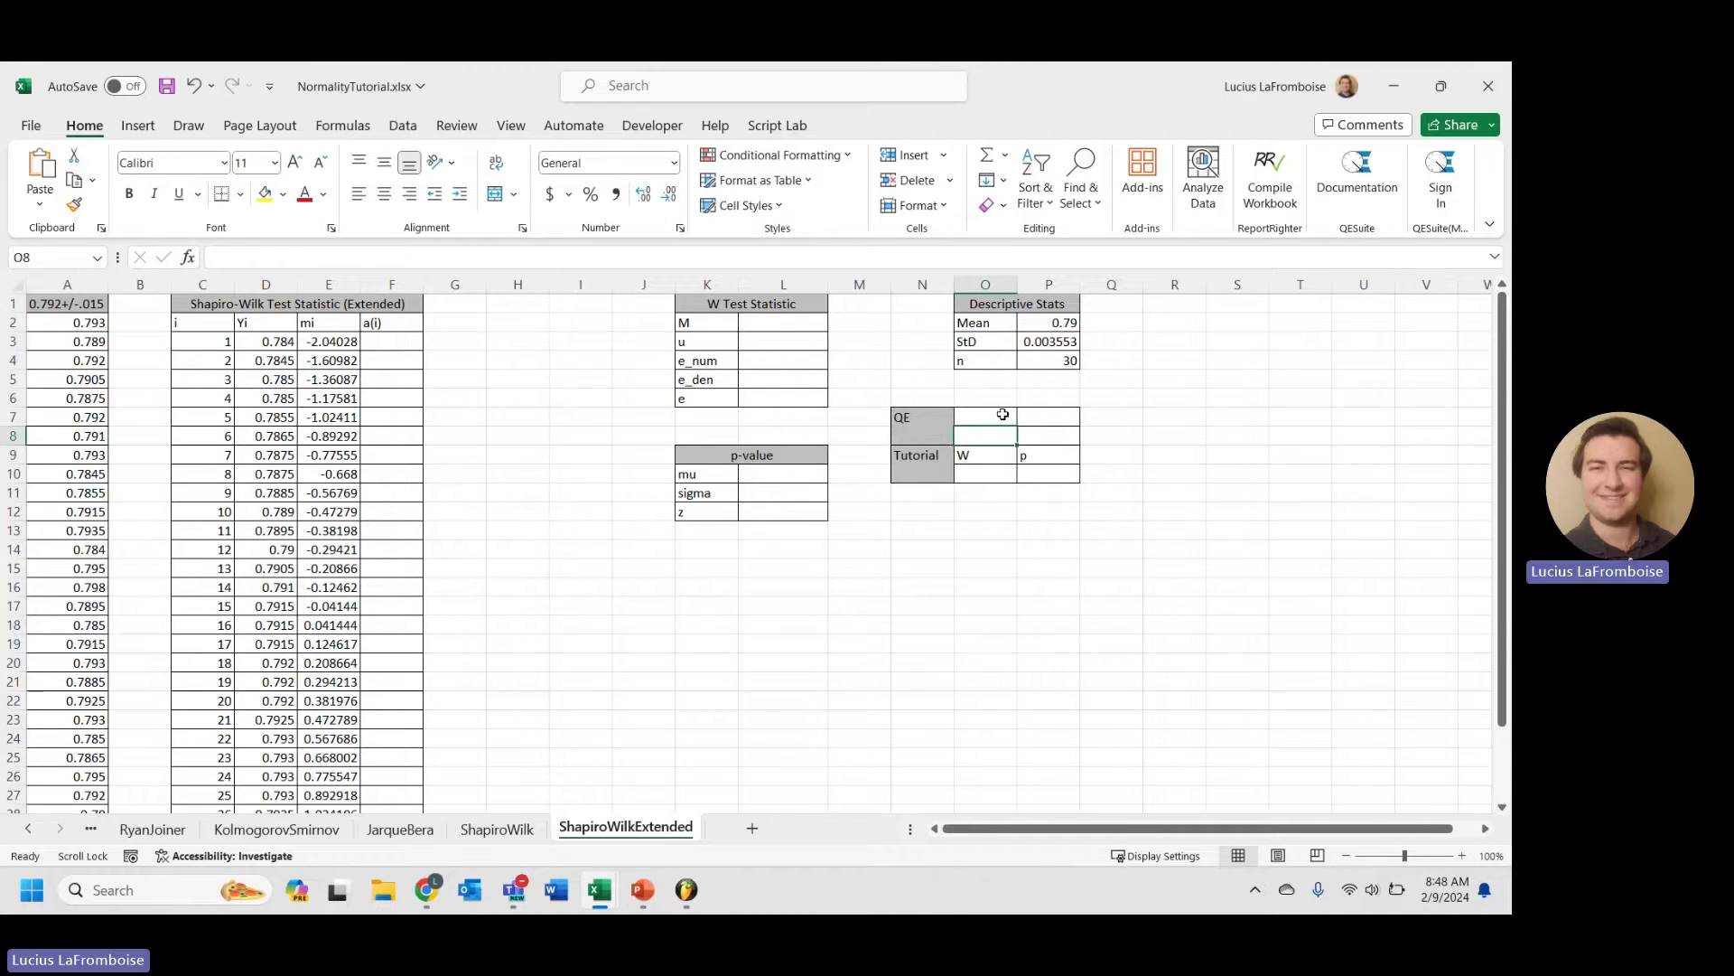
click(1003, 416)
text(=qe.ro)
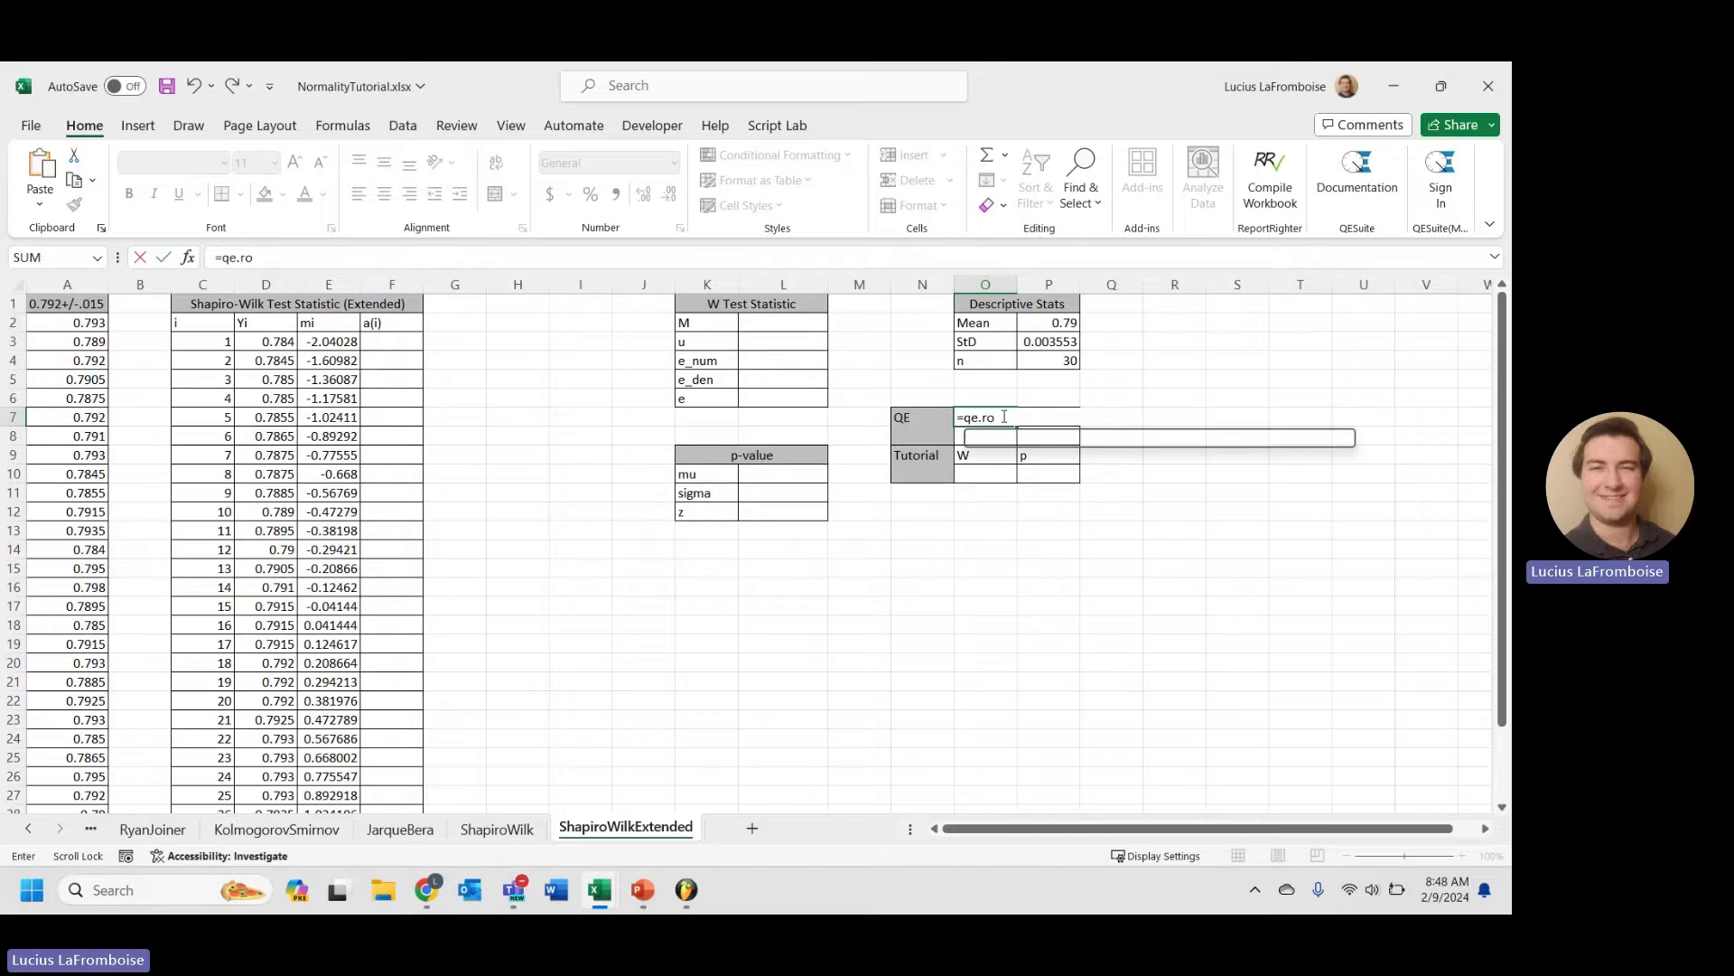
key(Tab)
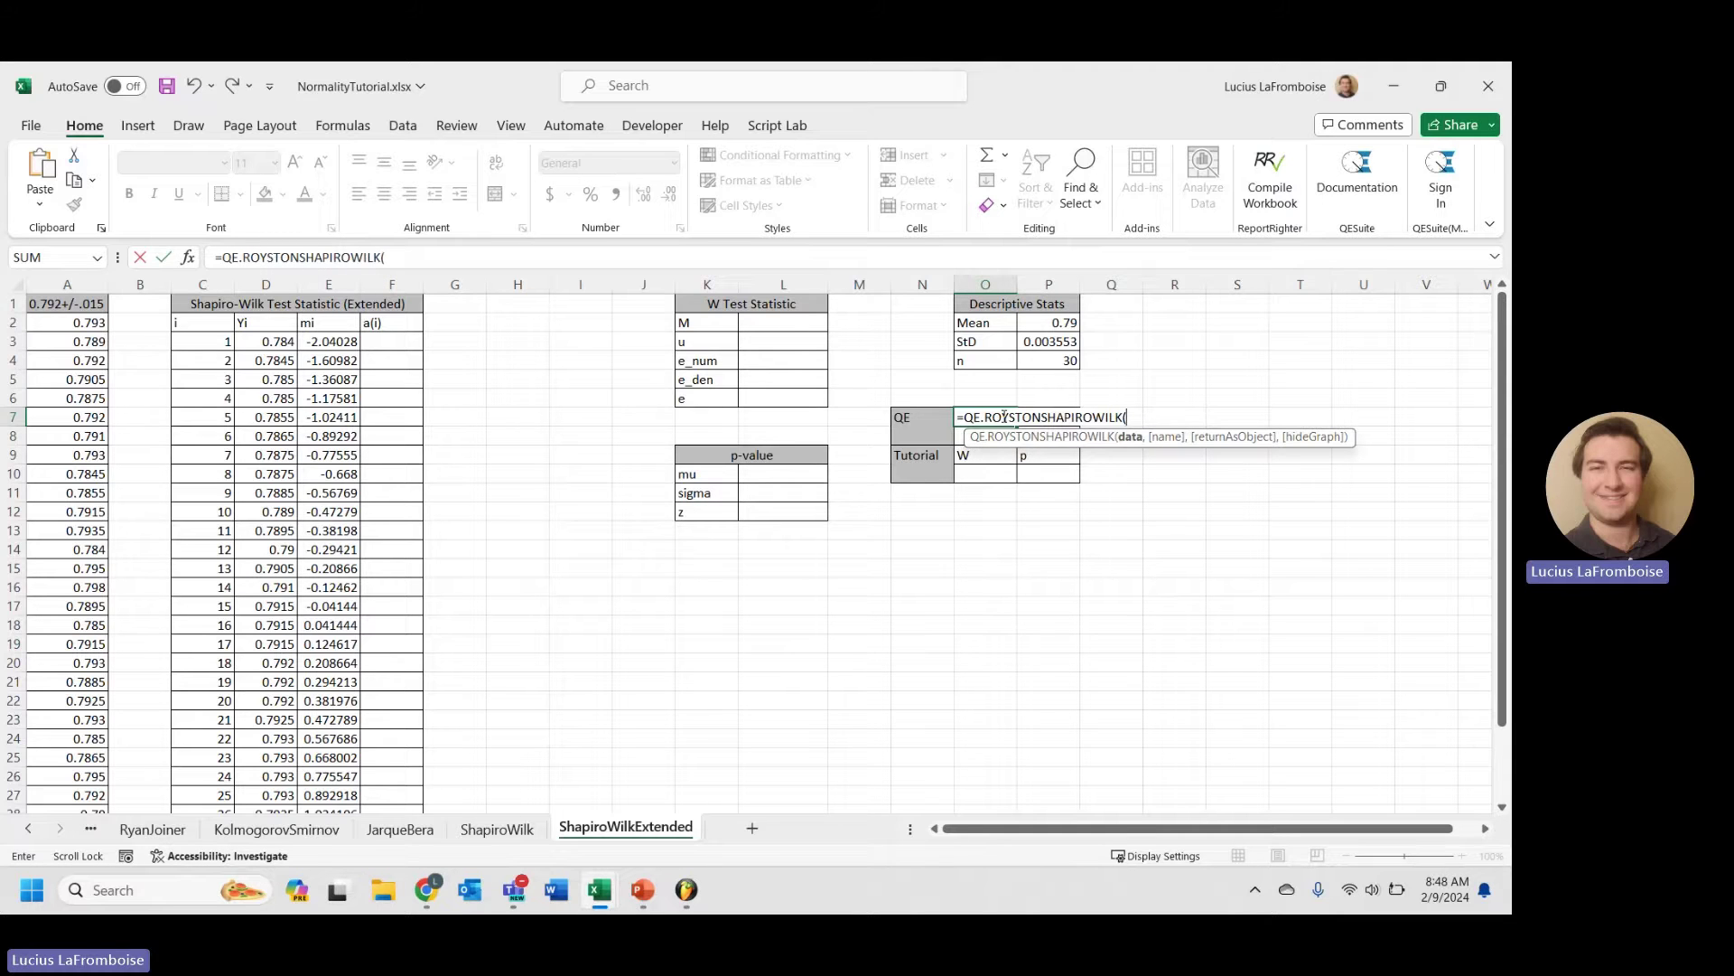
click(89, 329)
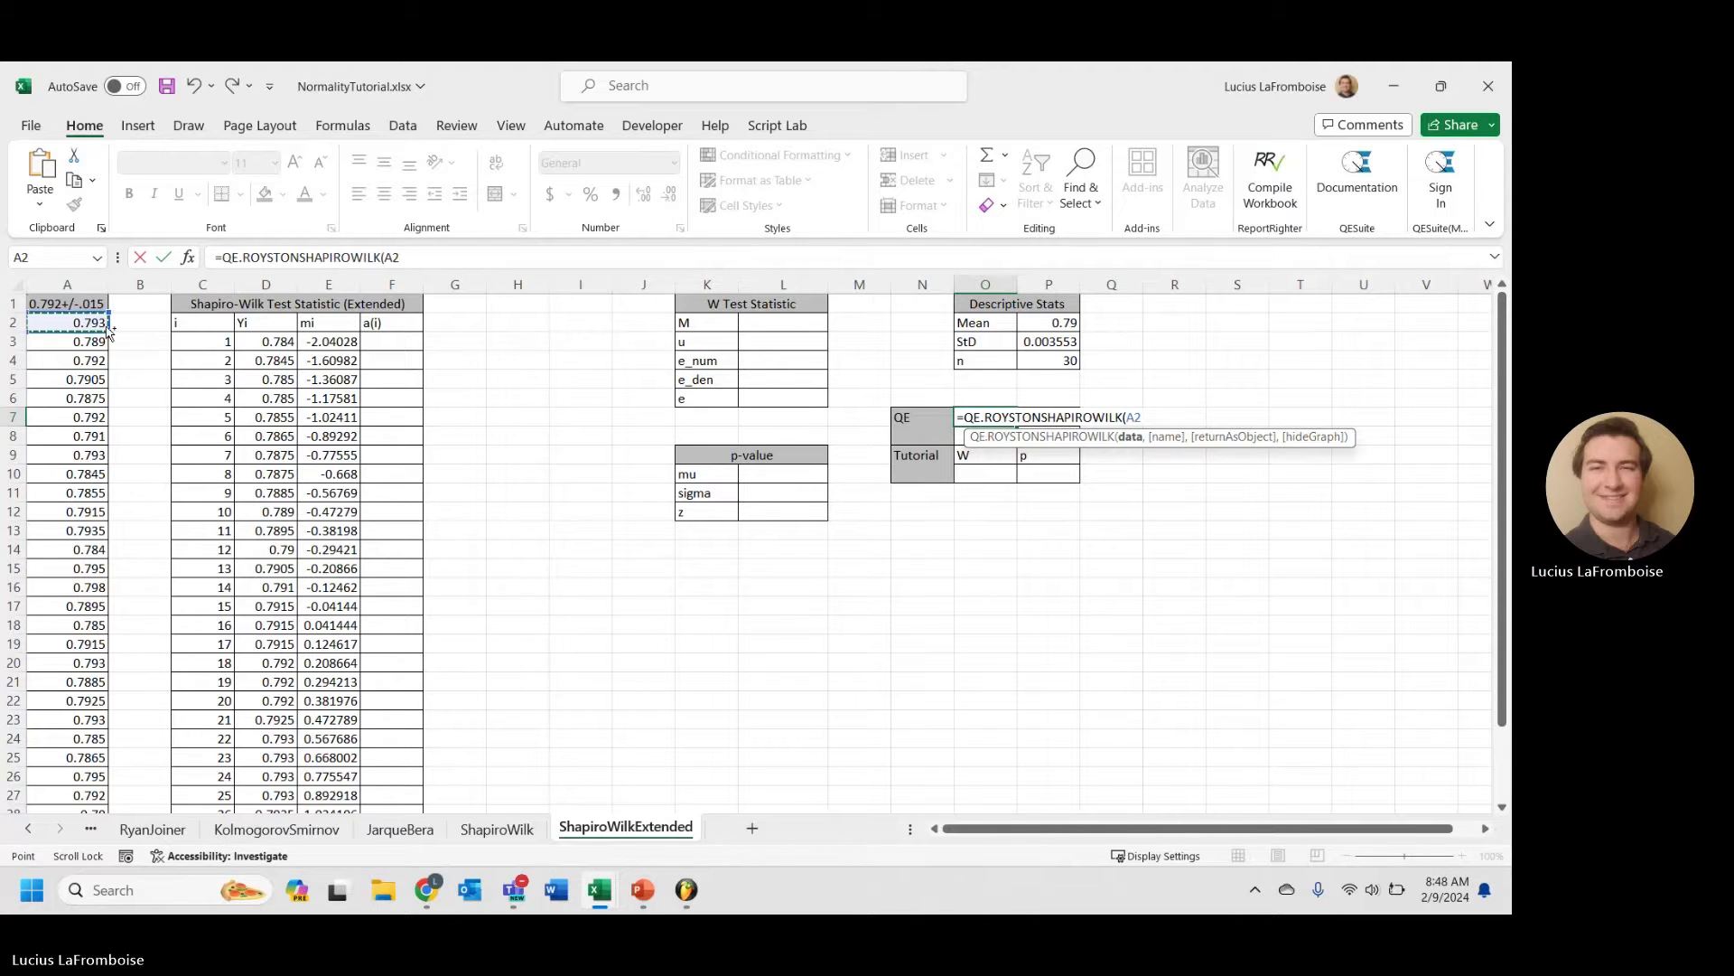
key(ctrl+shift+Down)
text(,)
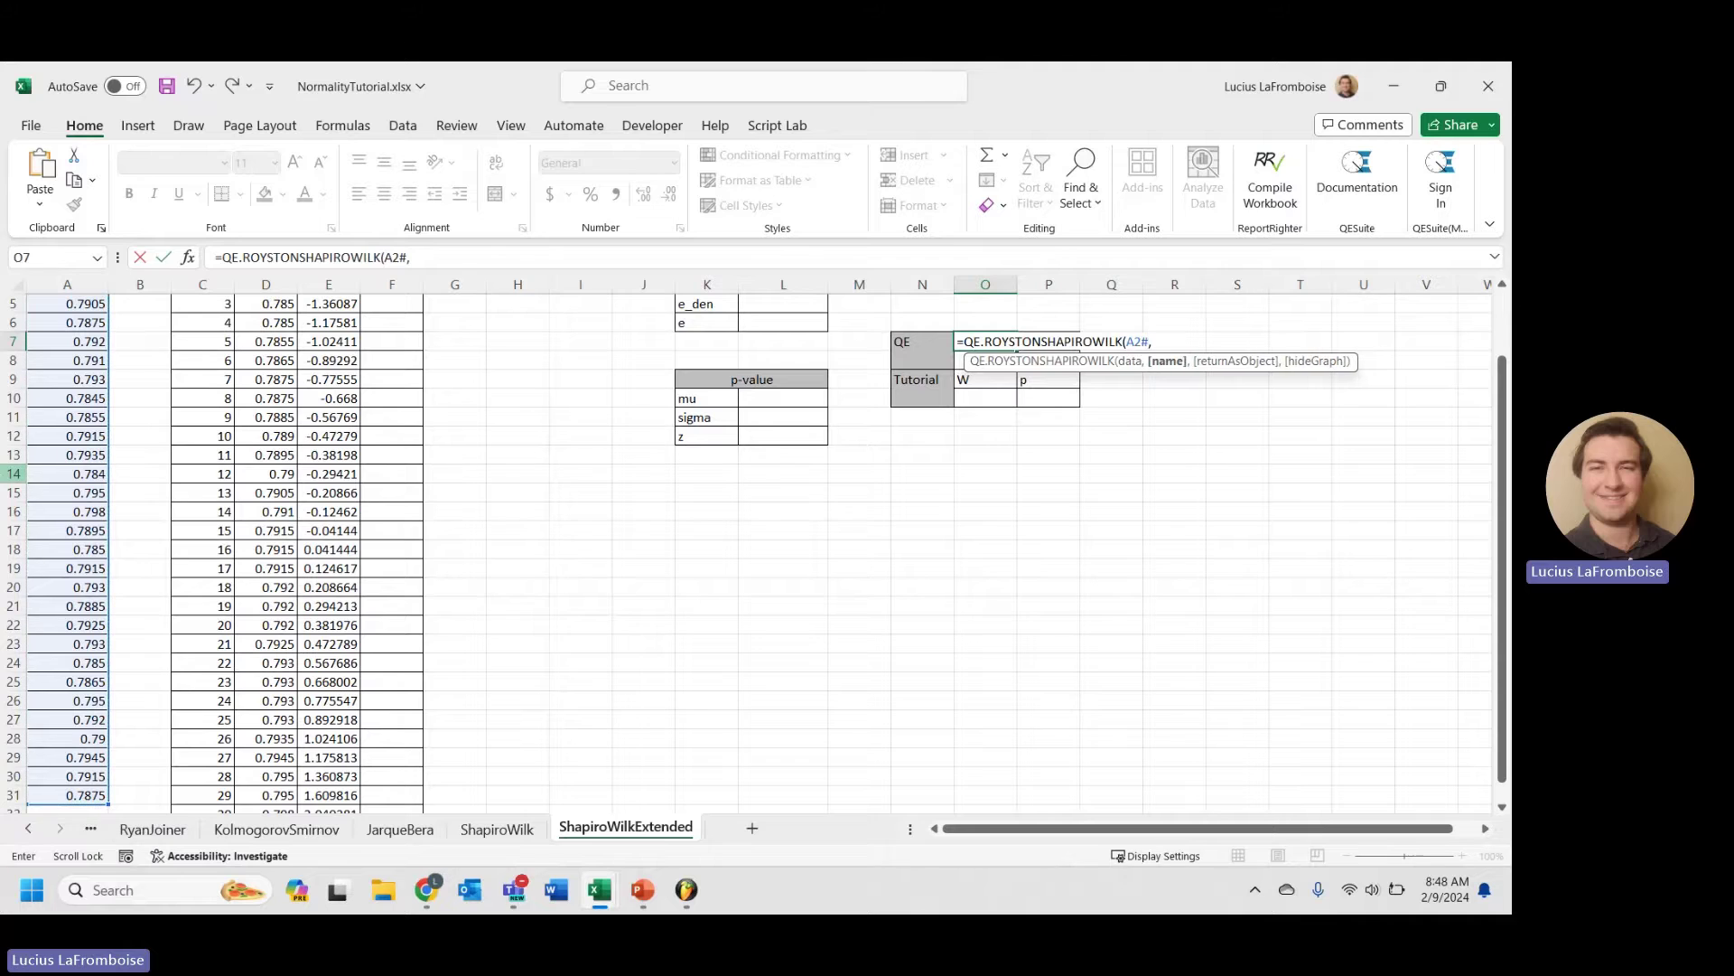
text(,,true)
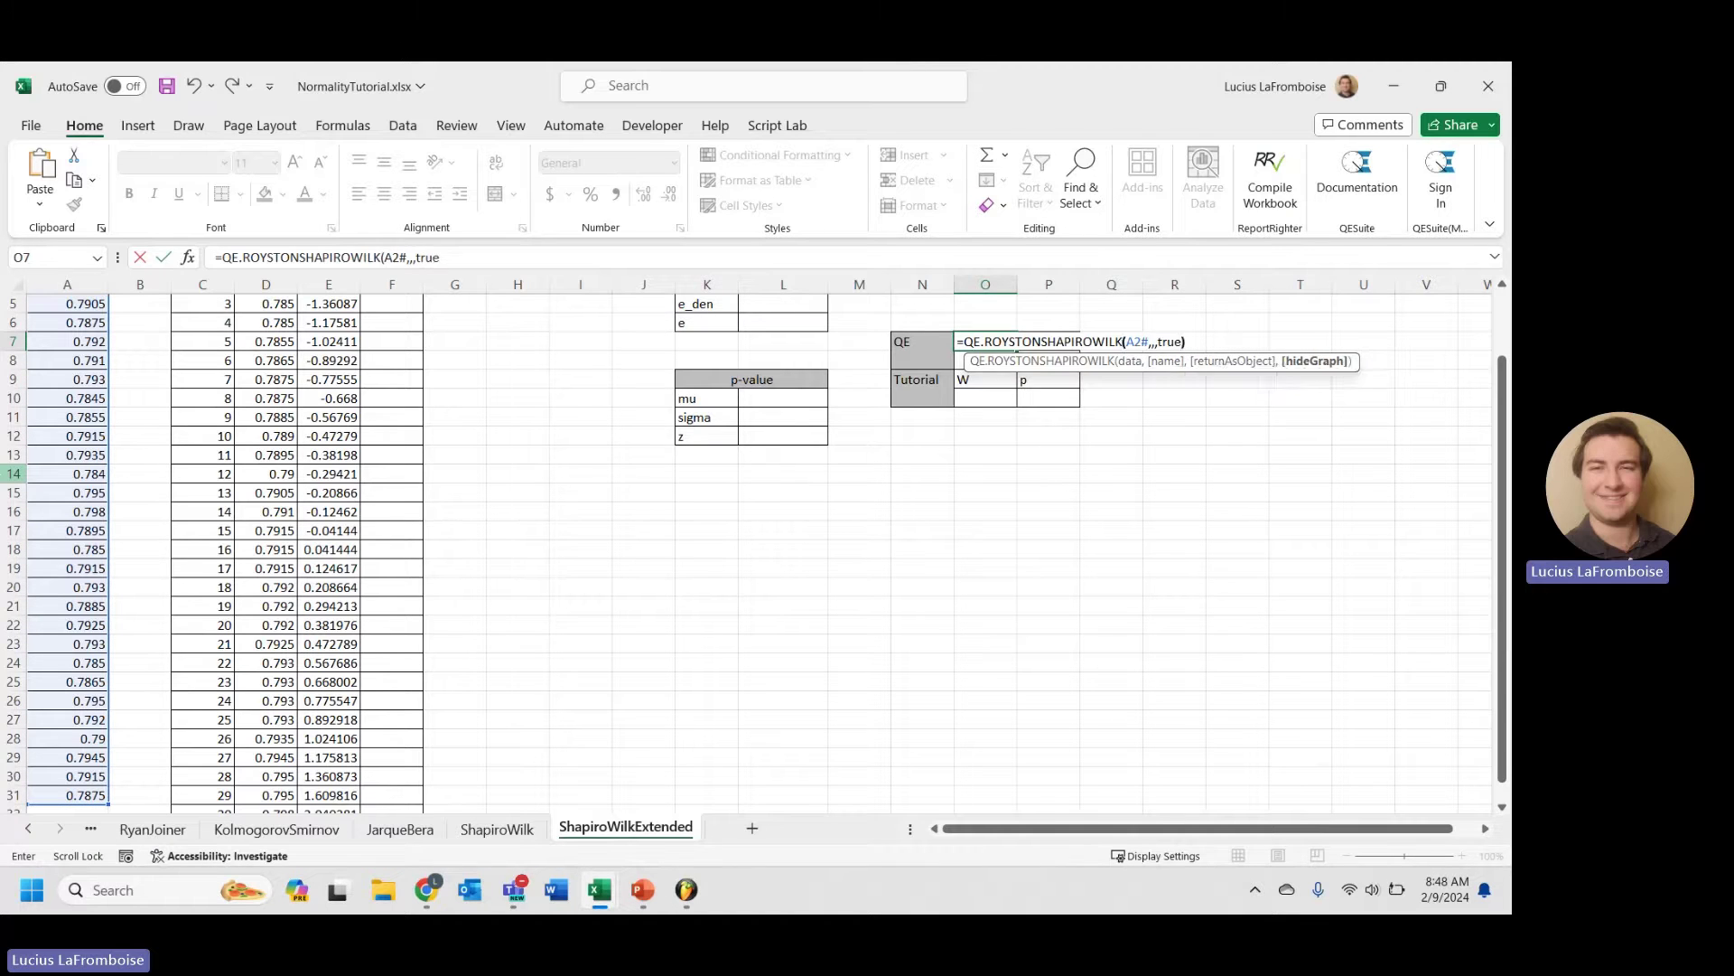
key(Return)
scroll(686, 611, up, 2)
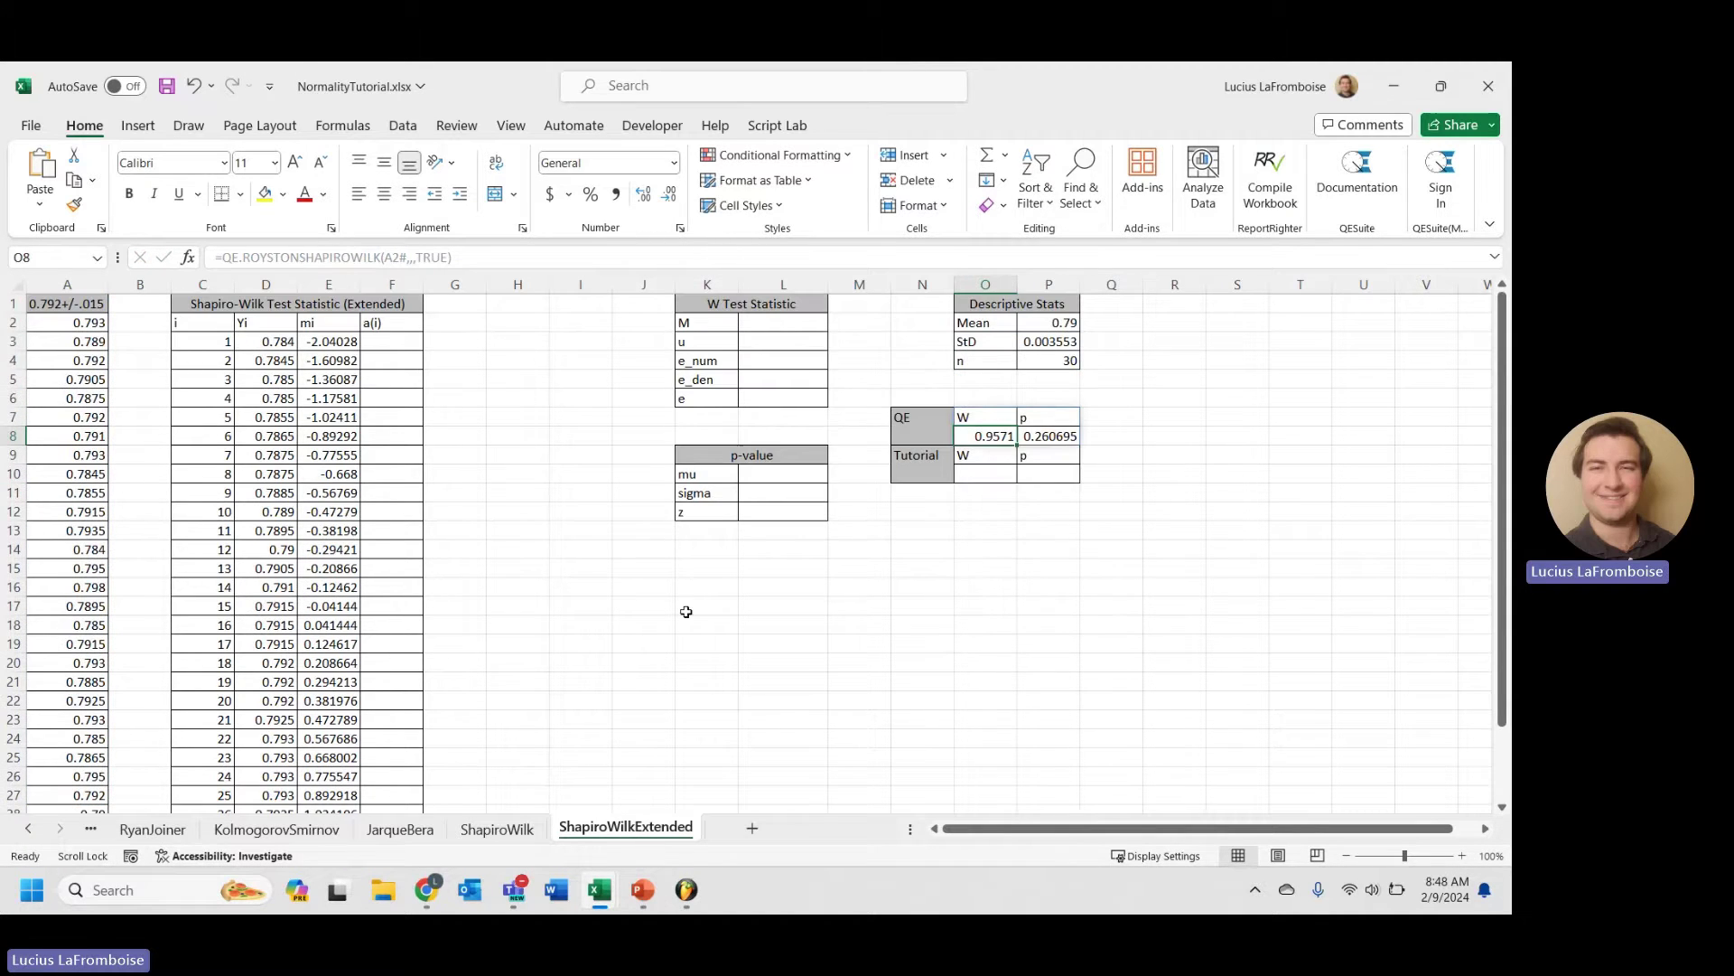
click(1131, 532)
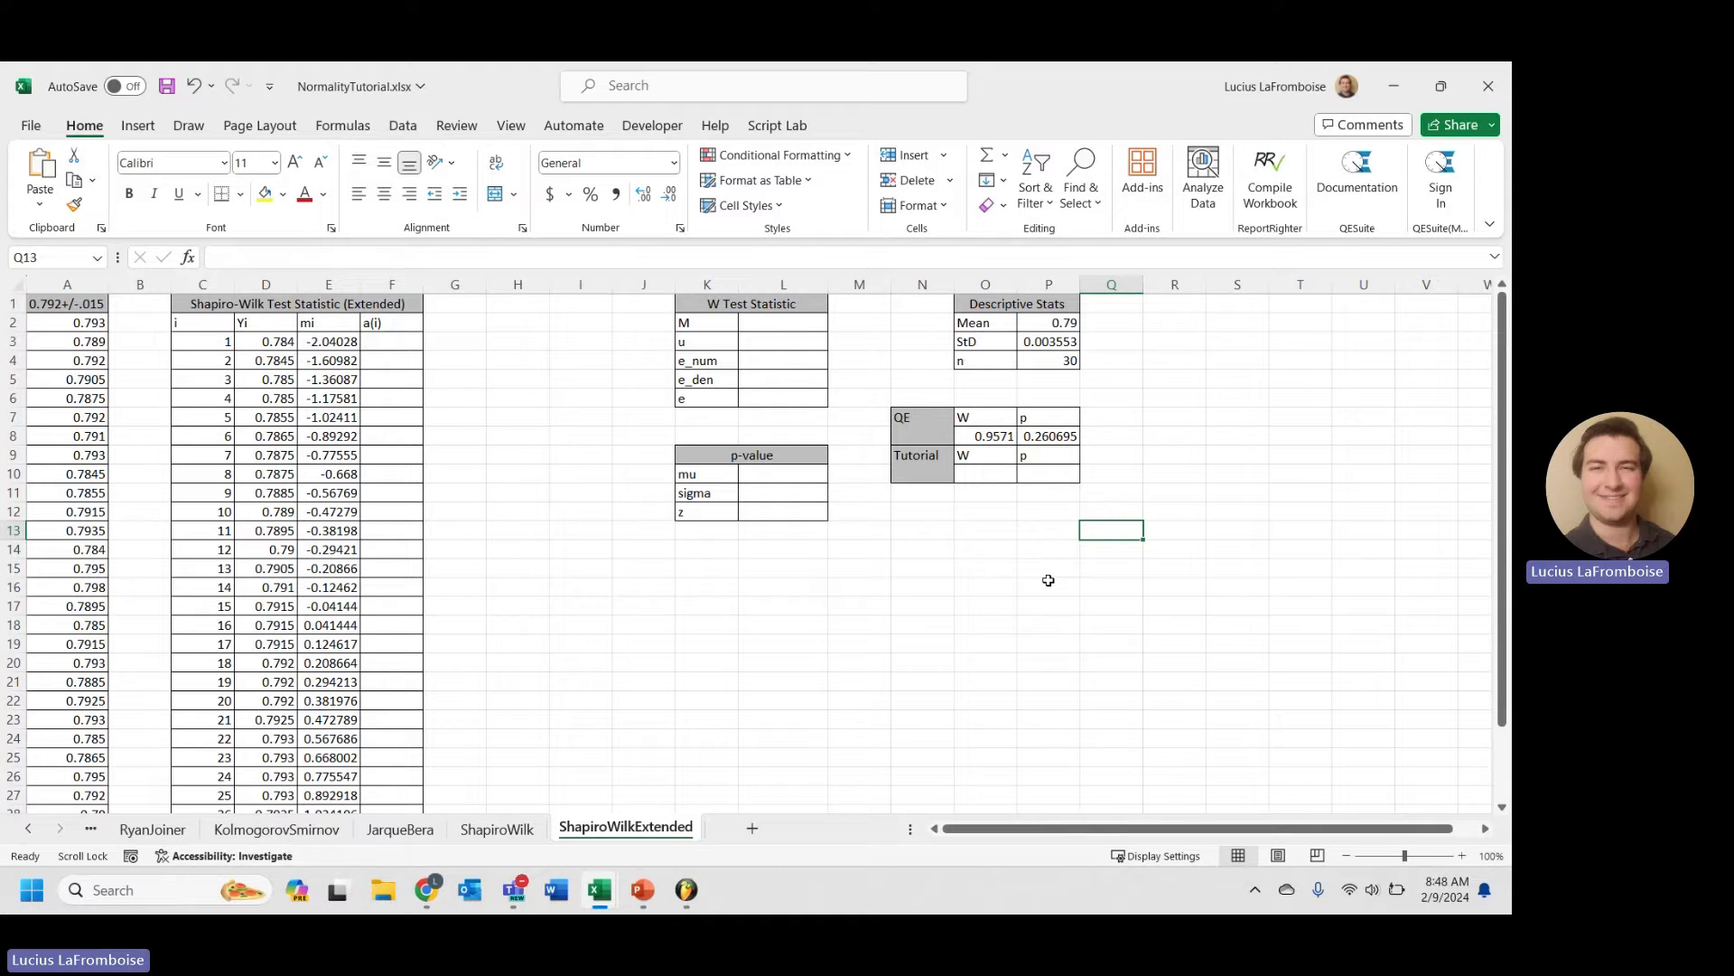
click(379, 343)
scroll(376, 542, down, 3)
click(376, 719)
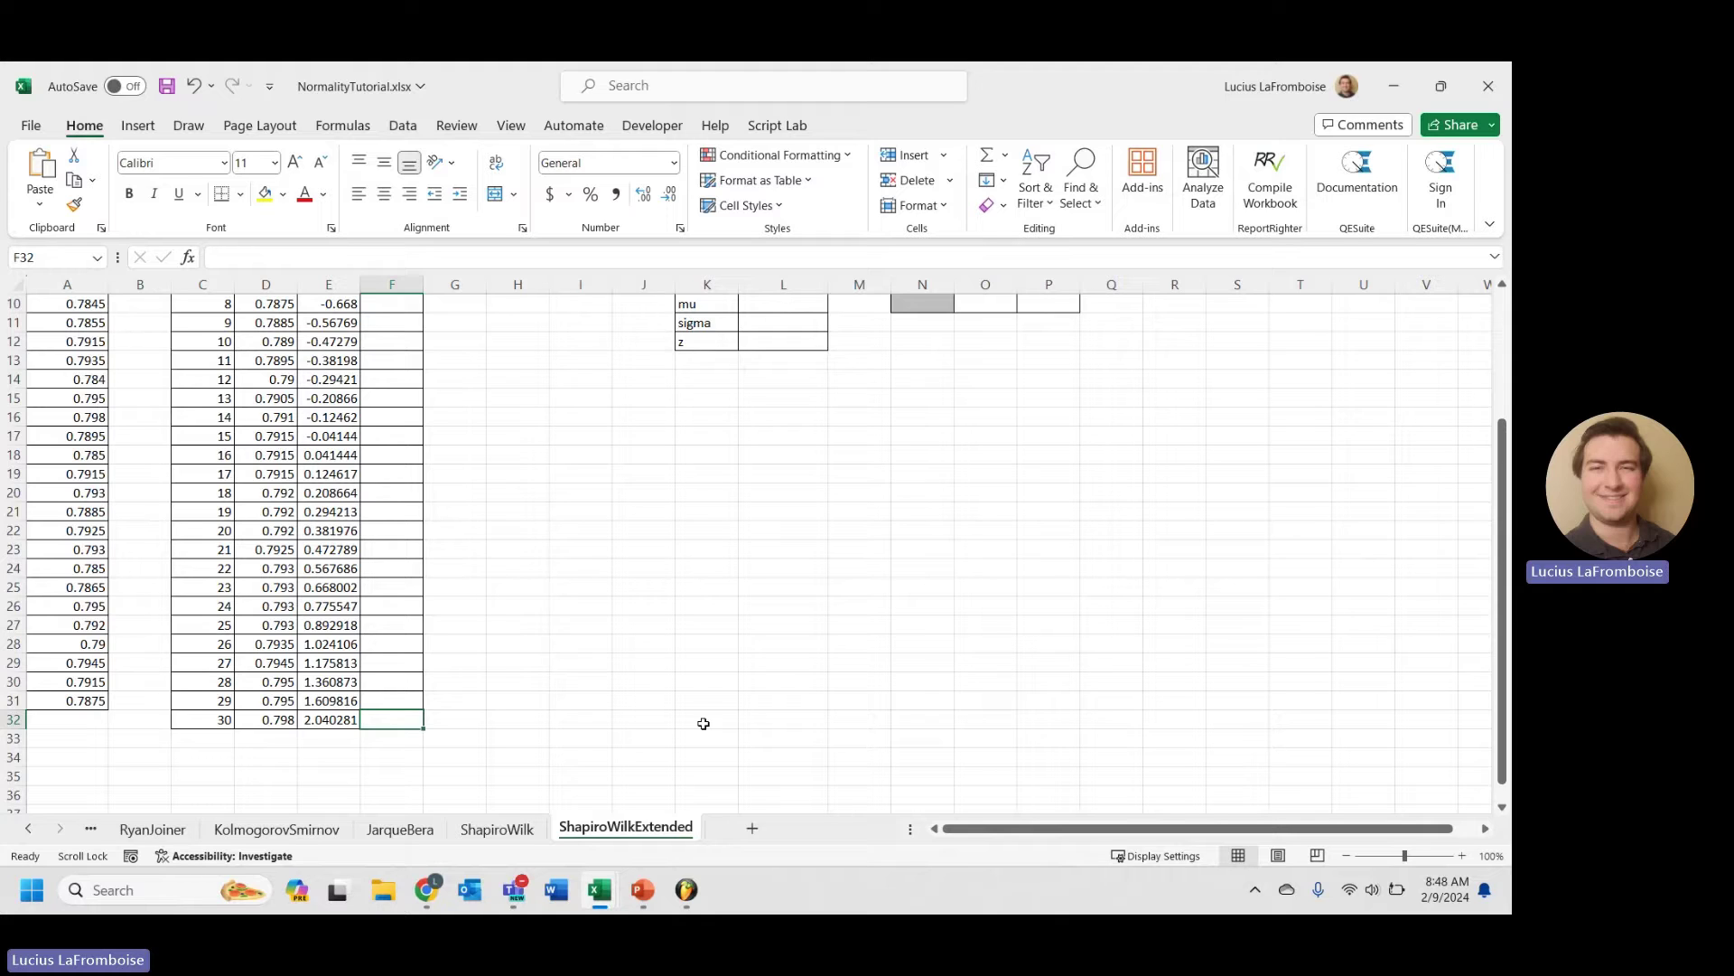
scroll(704, 724, up, 3)
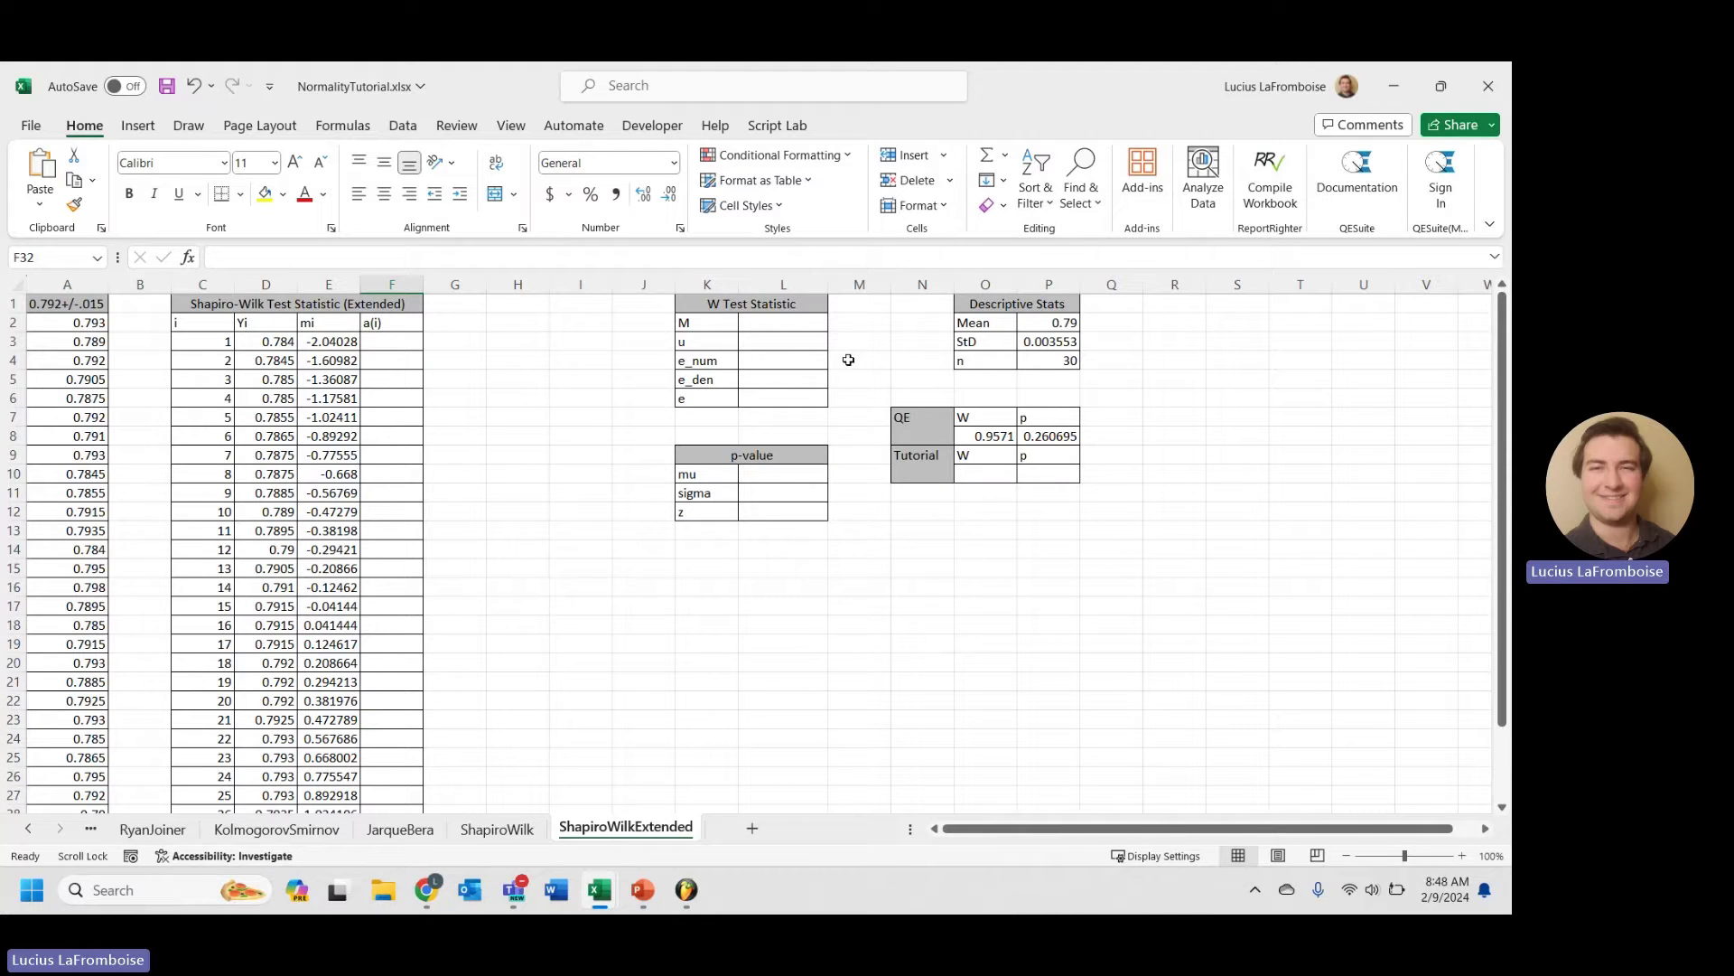
- Calculate u in cell L3 of the W Test Statistic table with the formula =1/SQRT(P4)
click(764, 341)
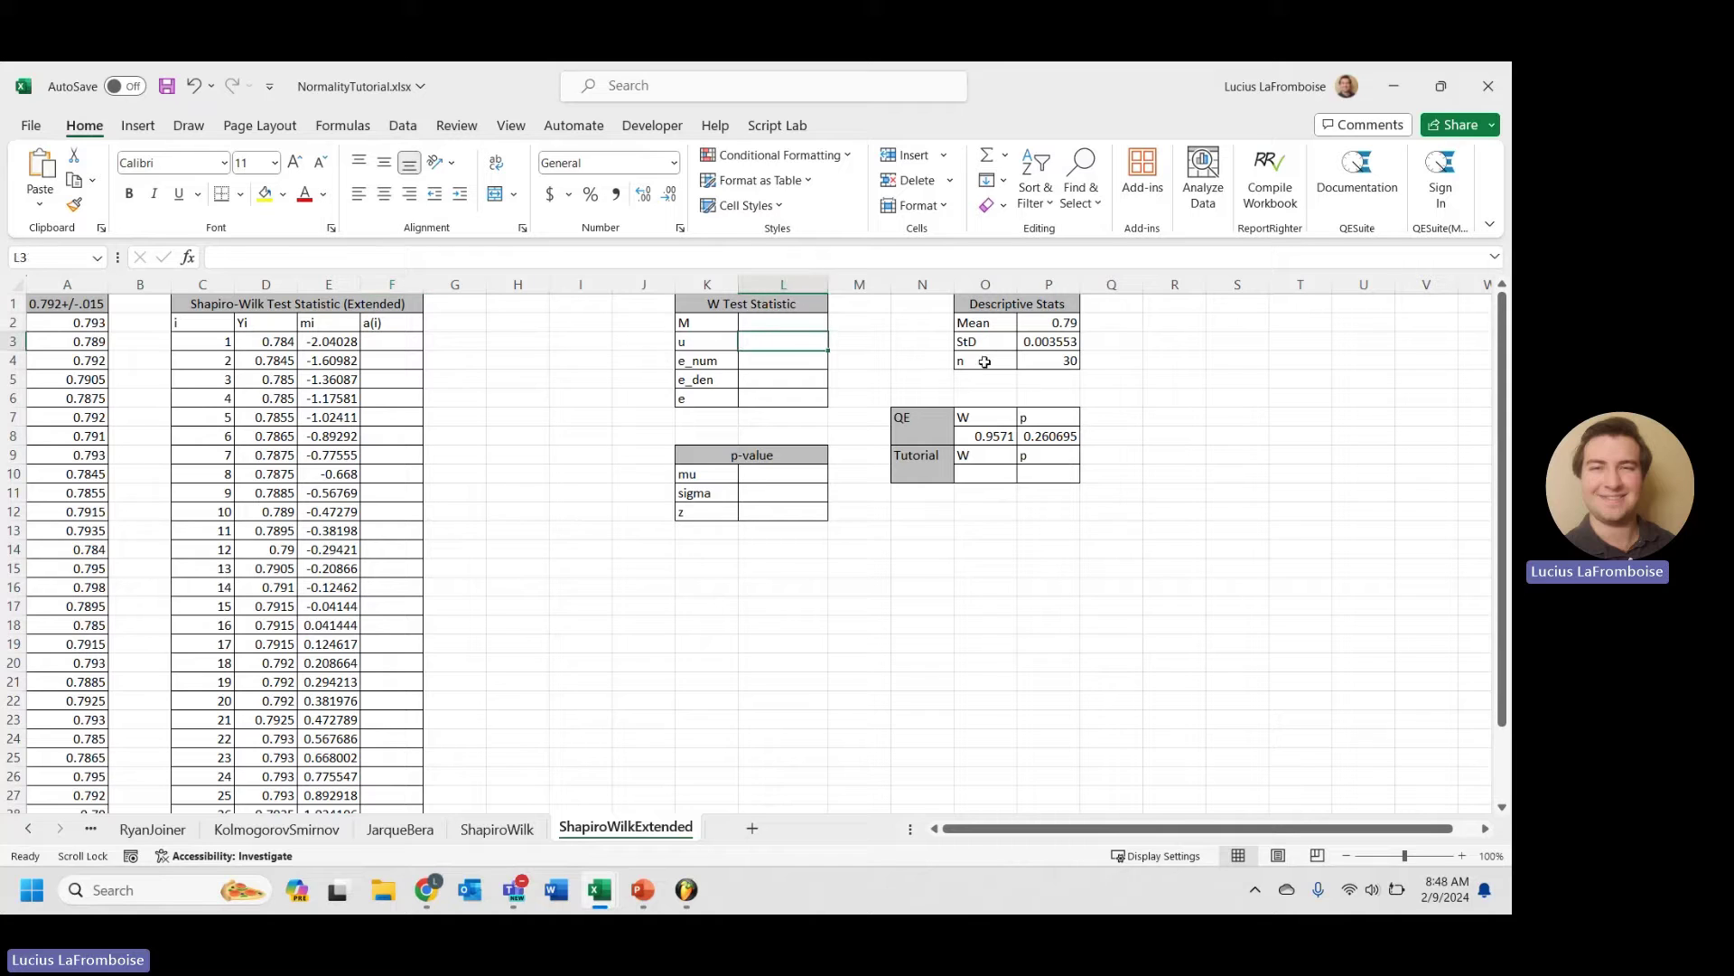
text(=)
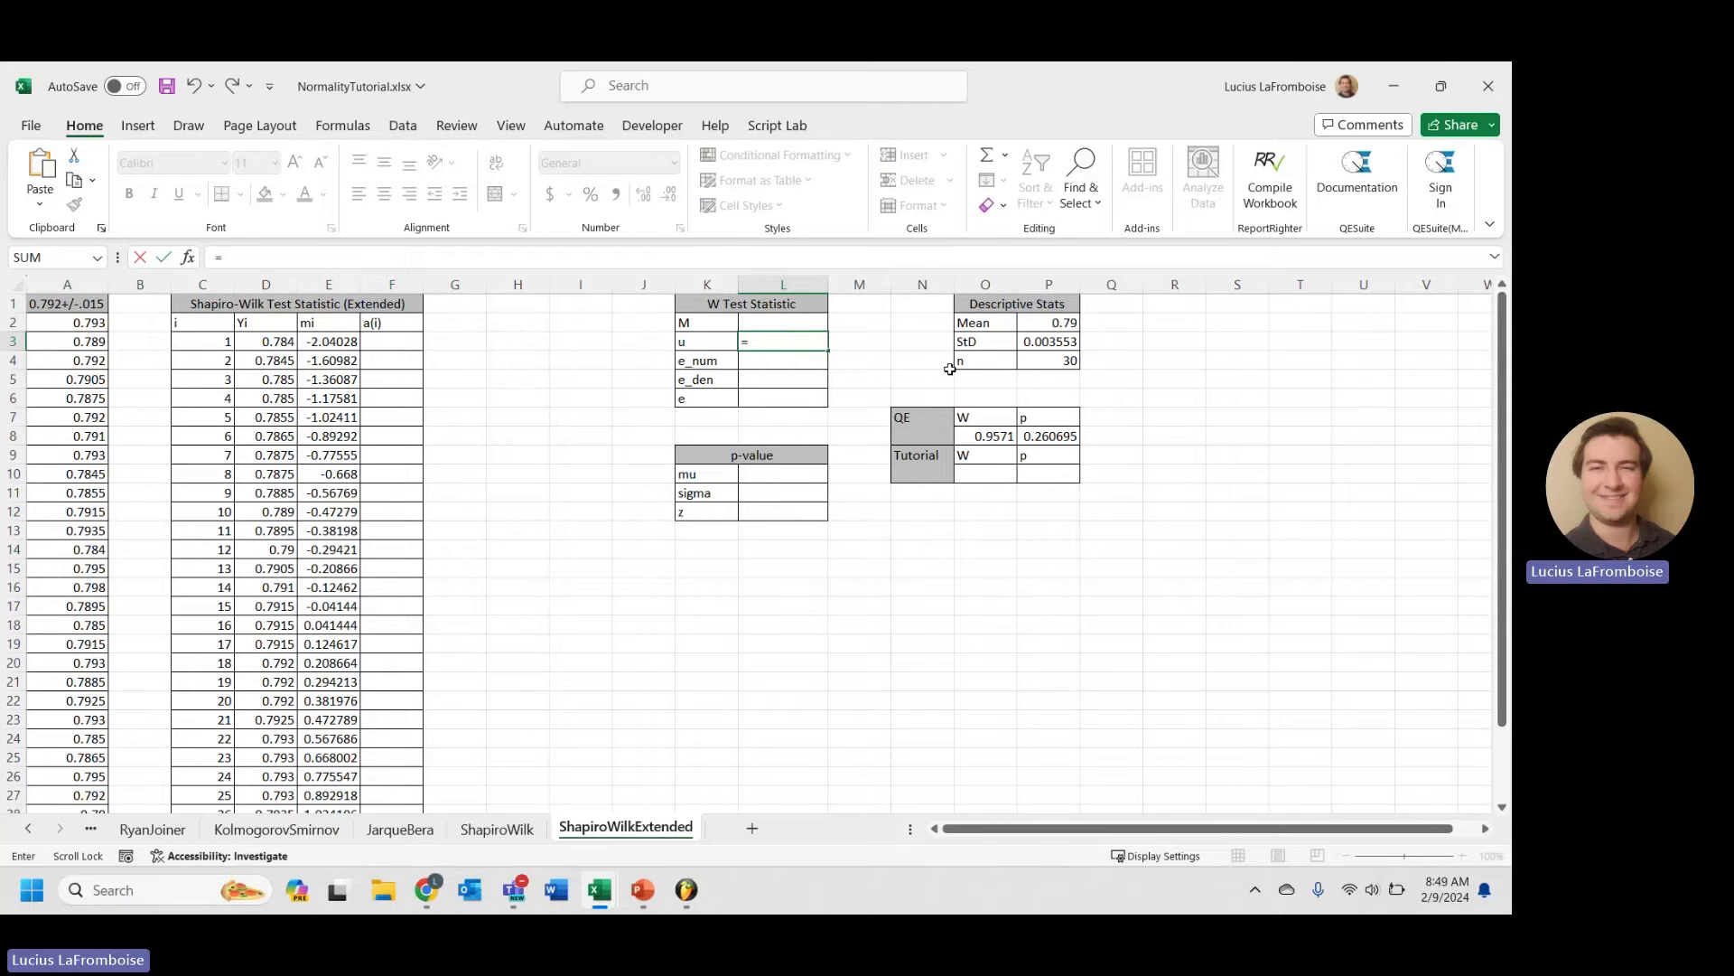
text(1/SQRT()
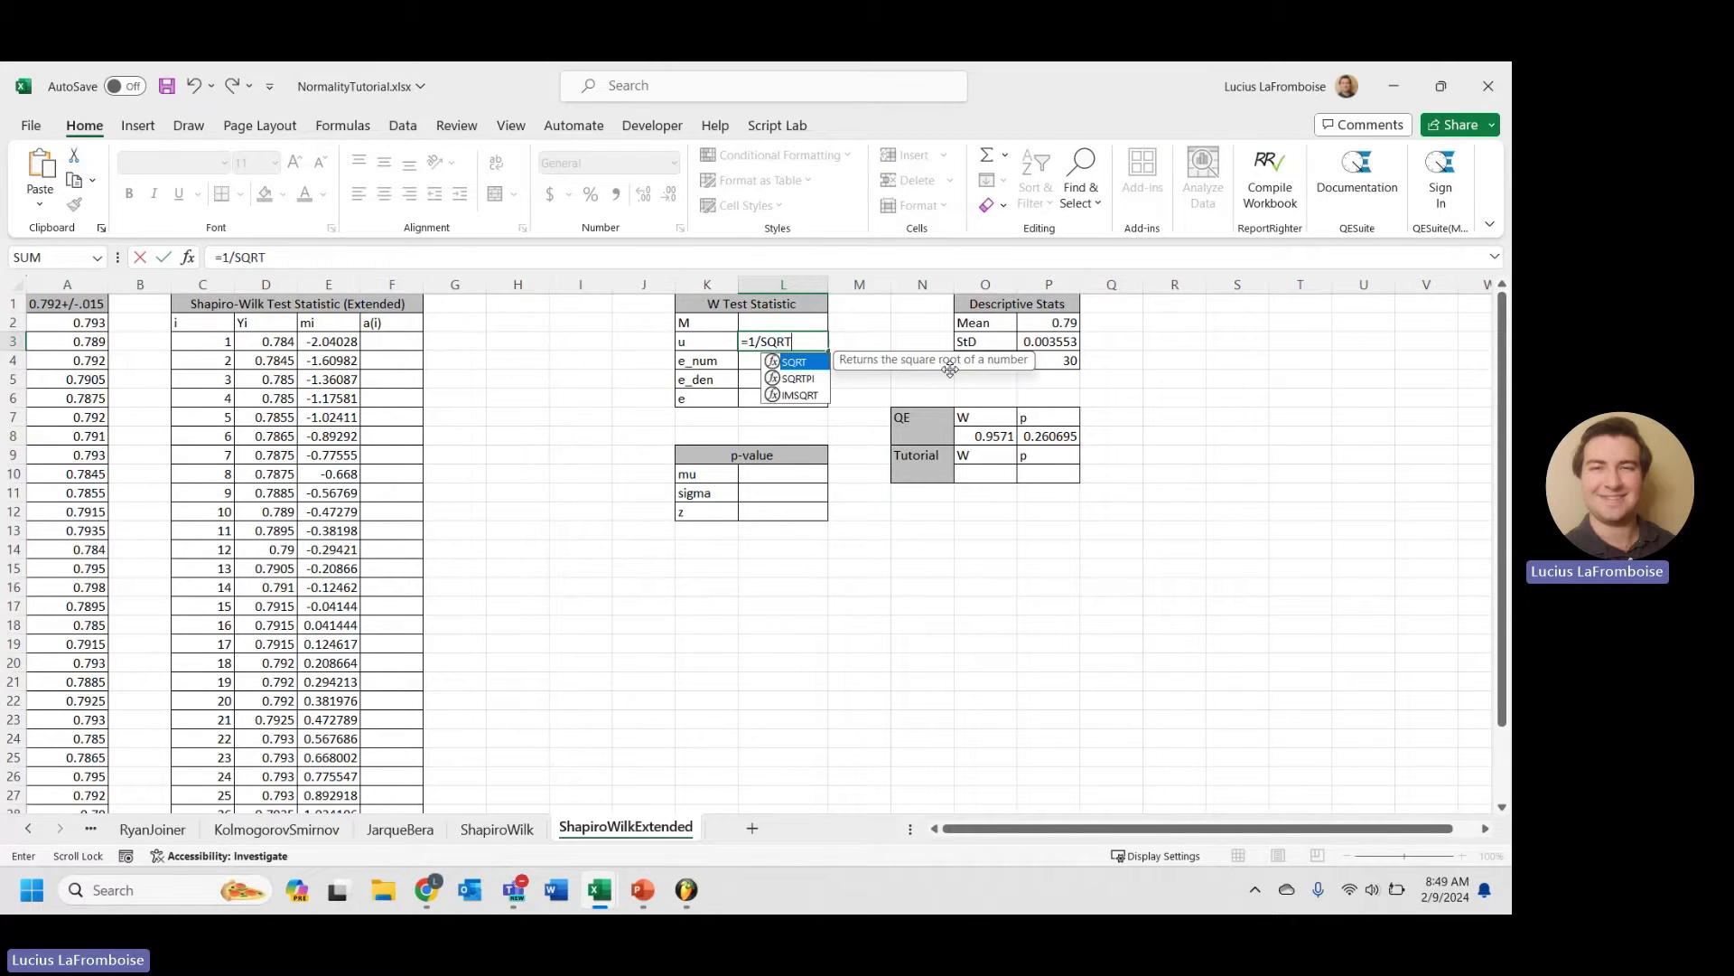
click(1062, 361)
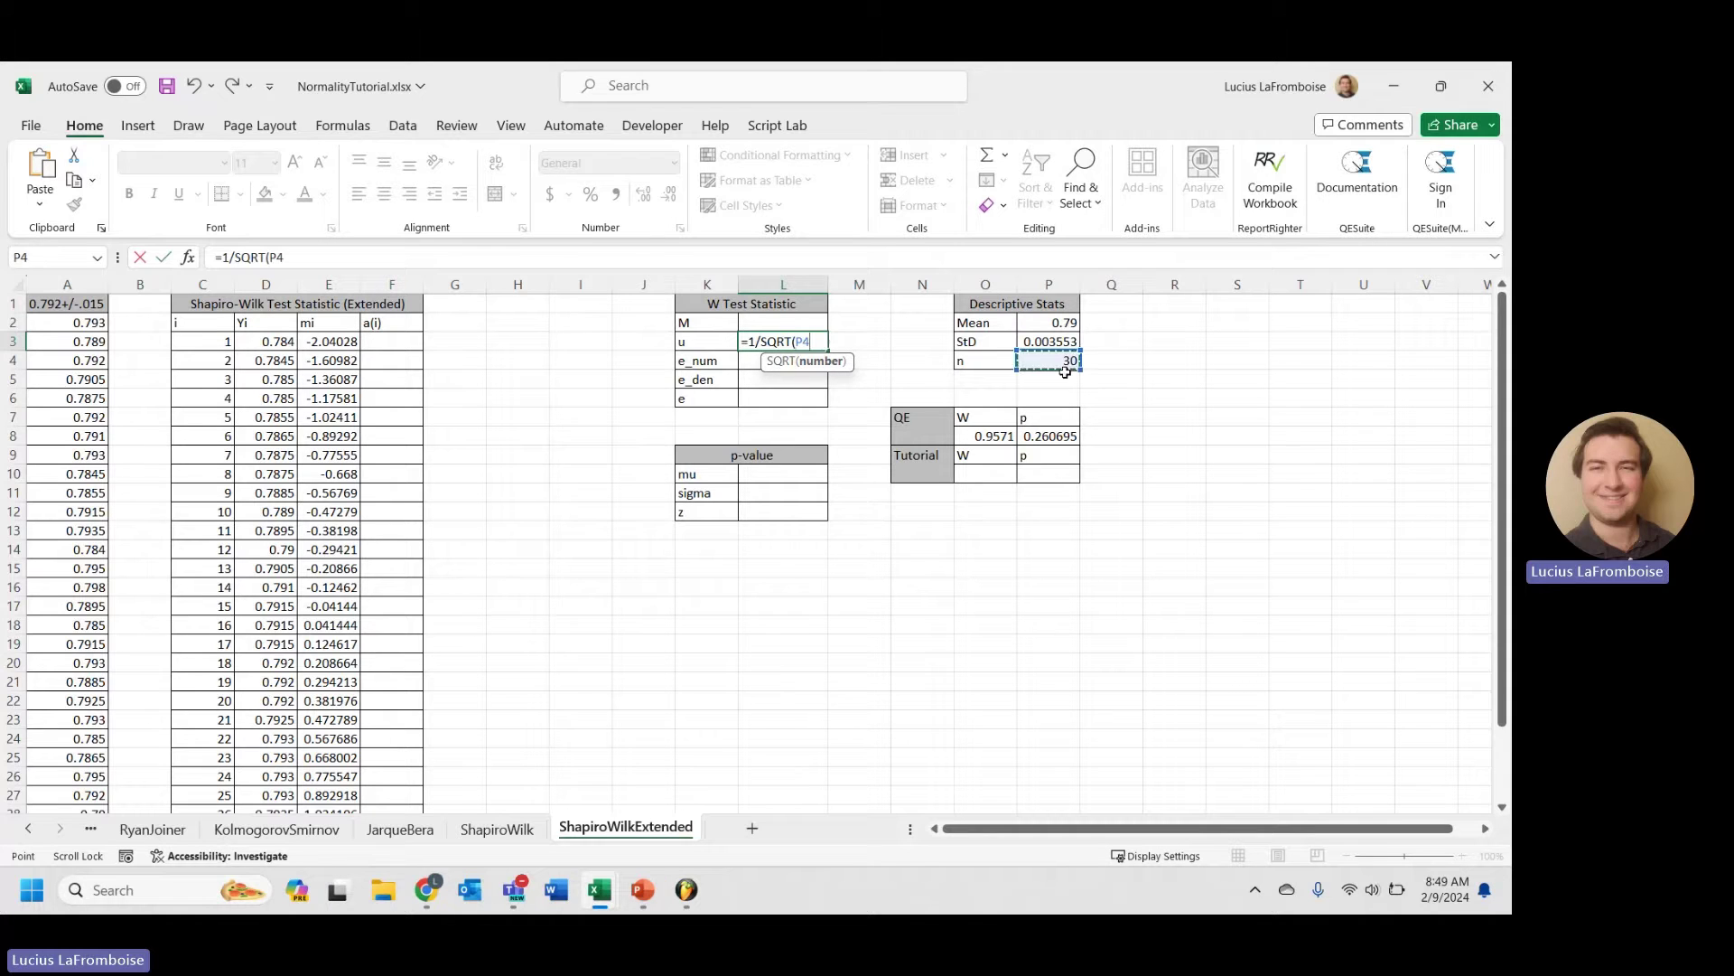
key(Return)
key(Return)
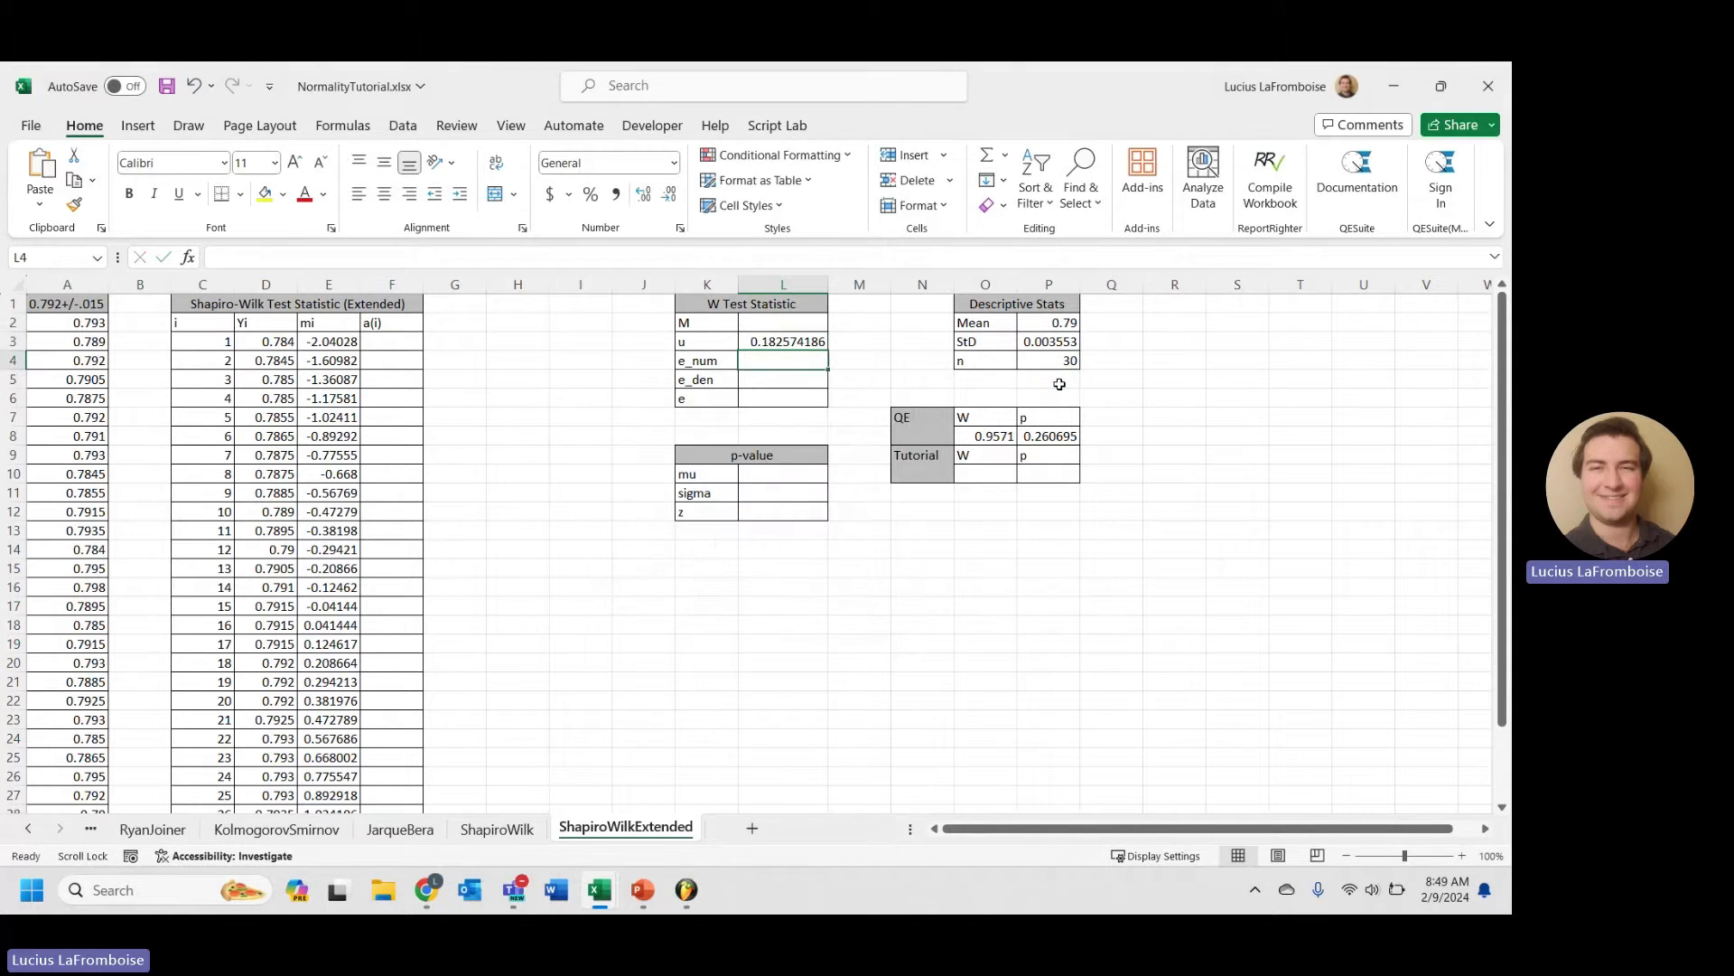
- Calculate M in cell L2 of the W Test Statistic table with the formula =SUMSQ(E3:E32)
click(795, 322)
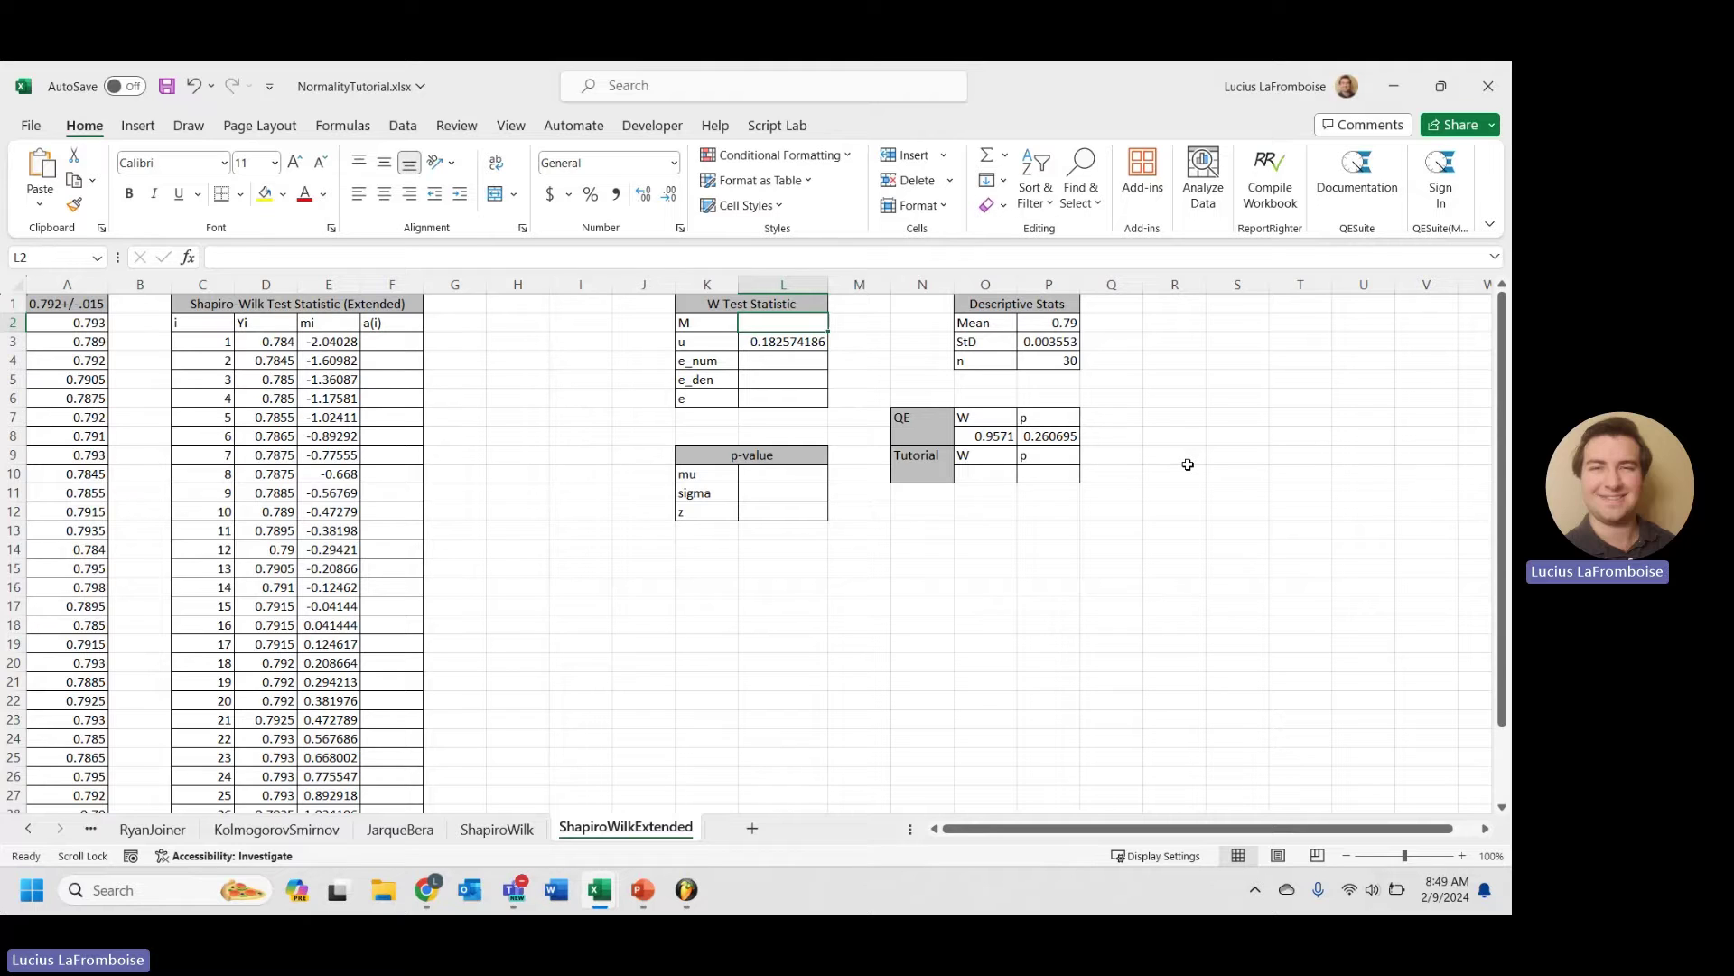
text(=)
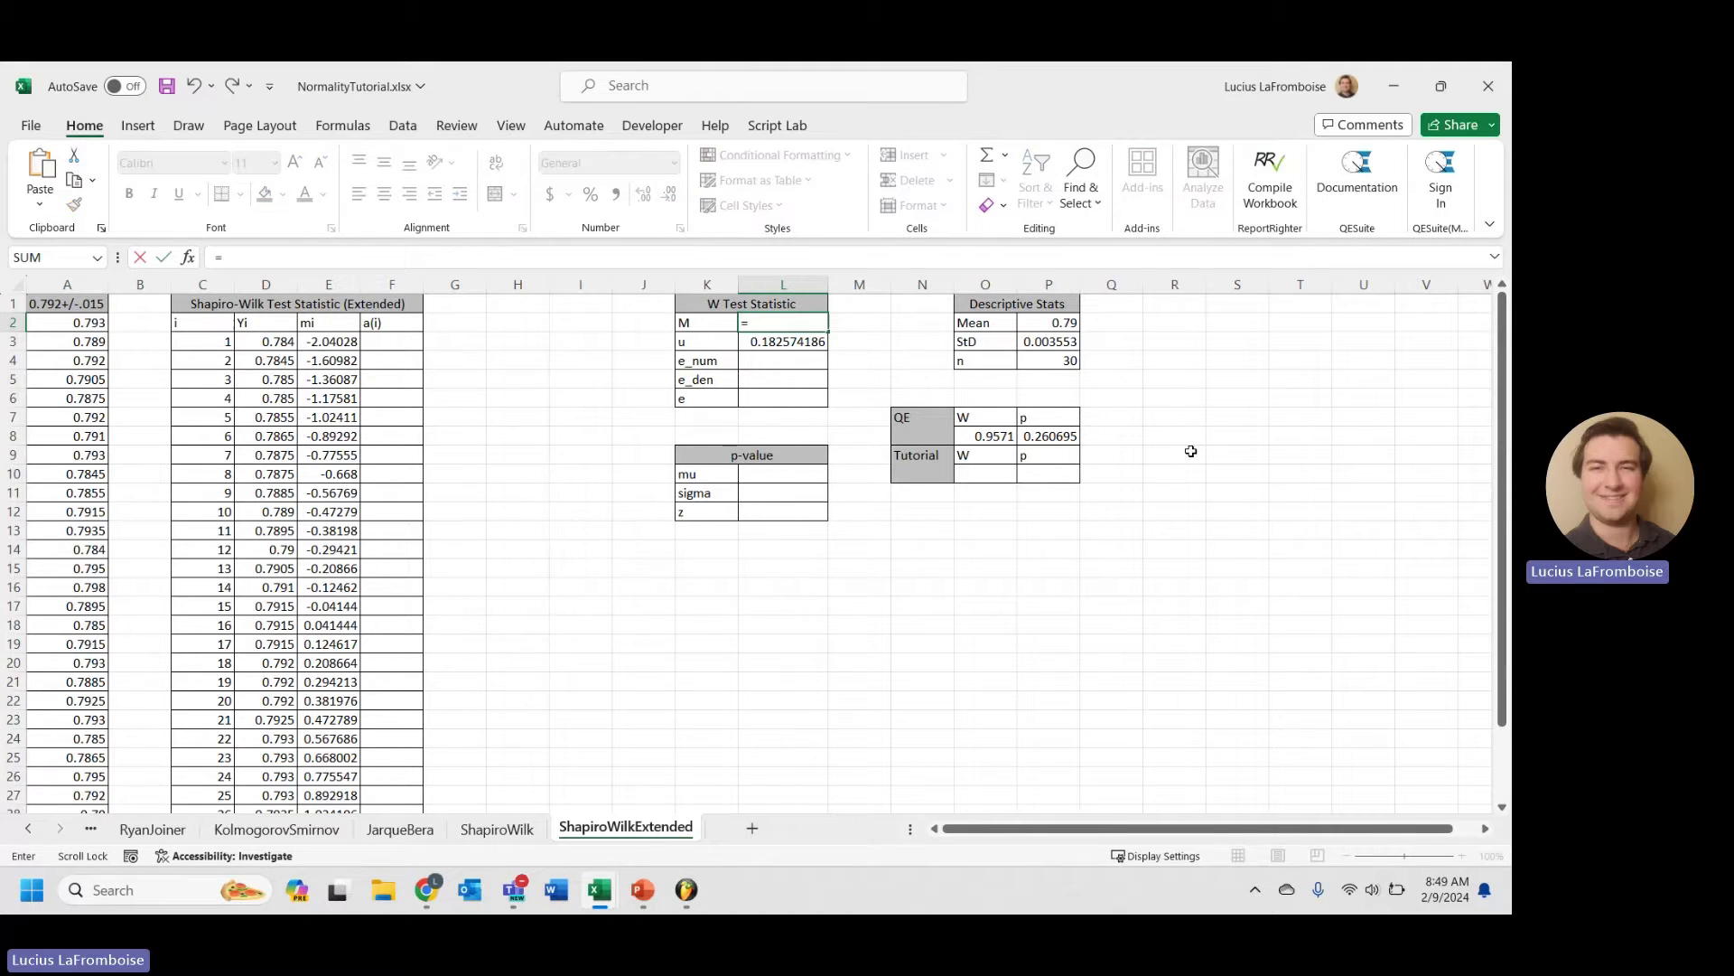
text(sumsq)
key(Tab)
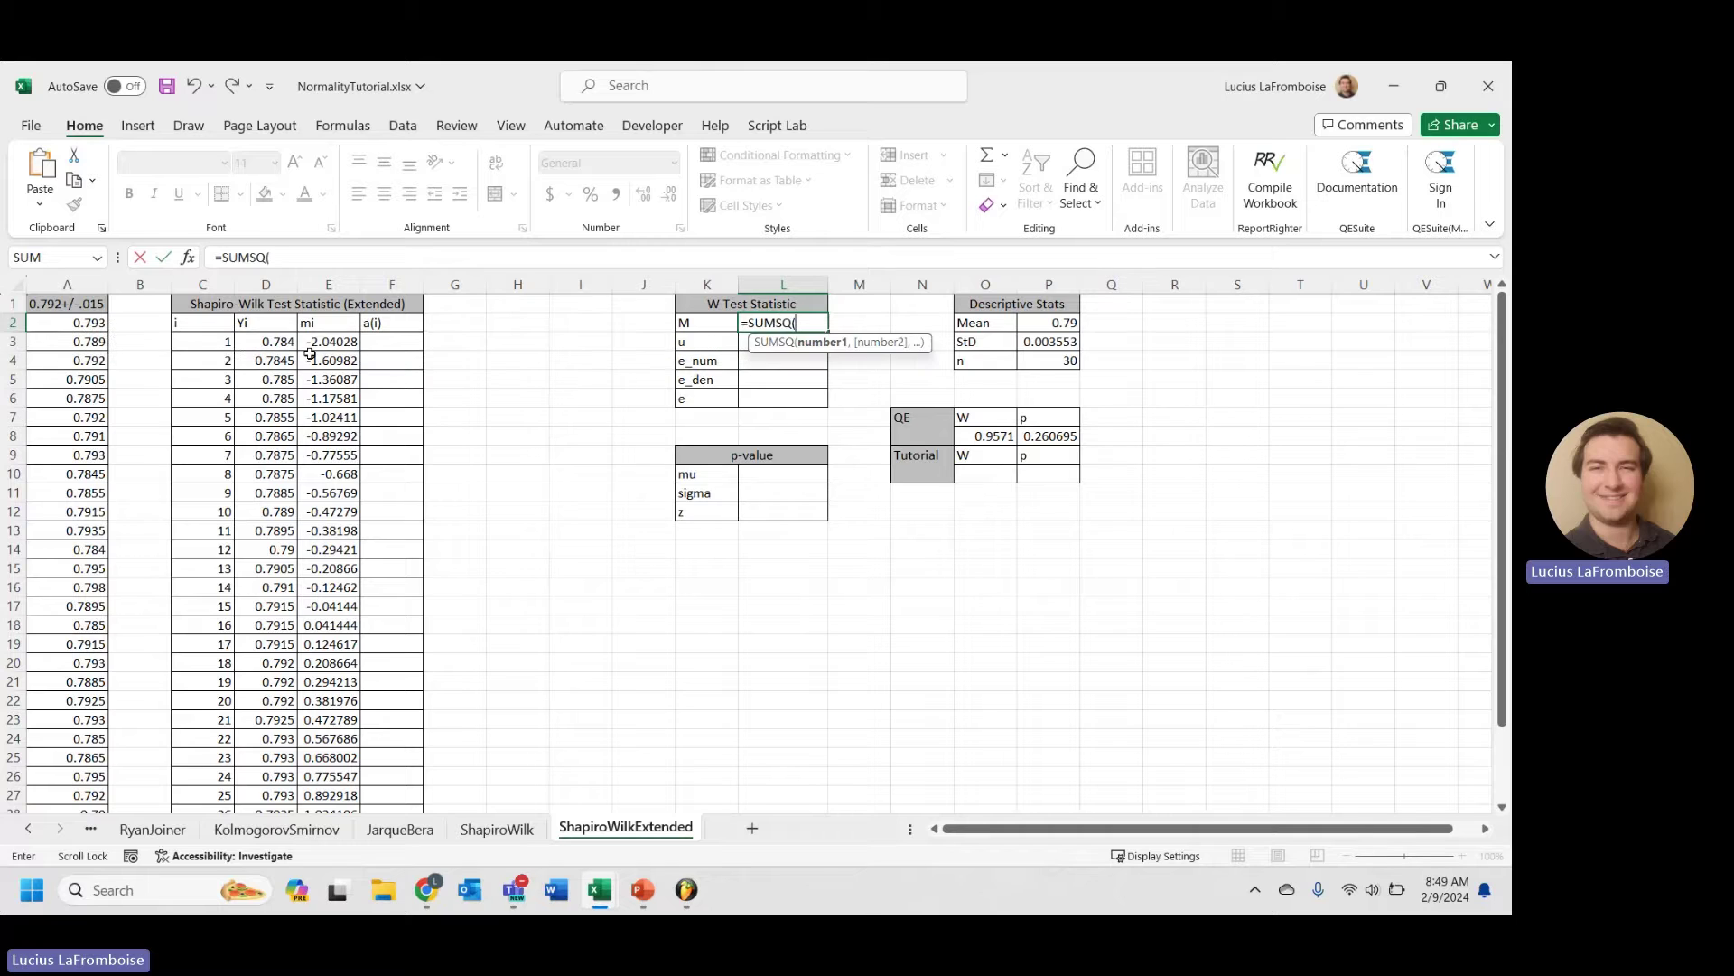
drag(314, 341, 361, 802)
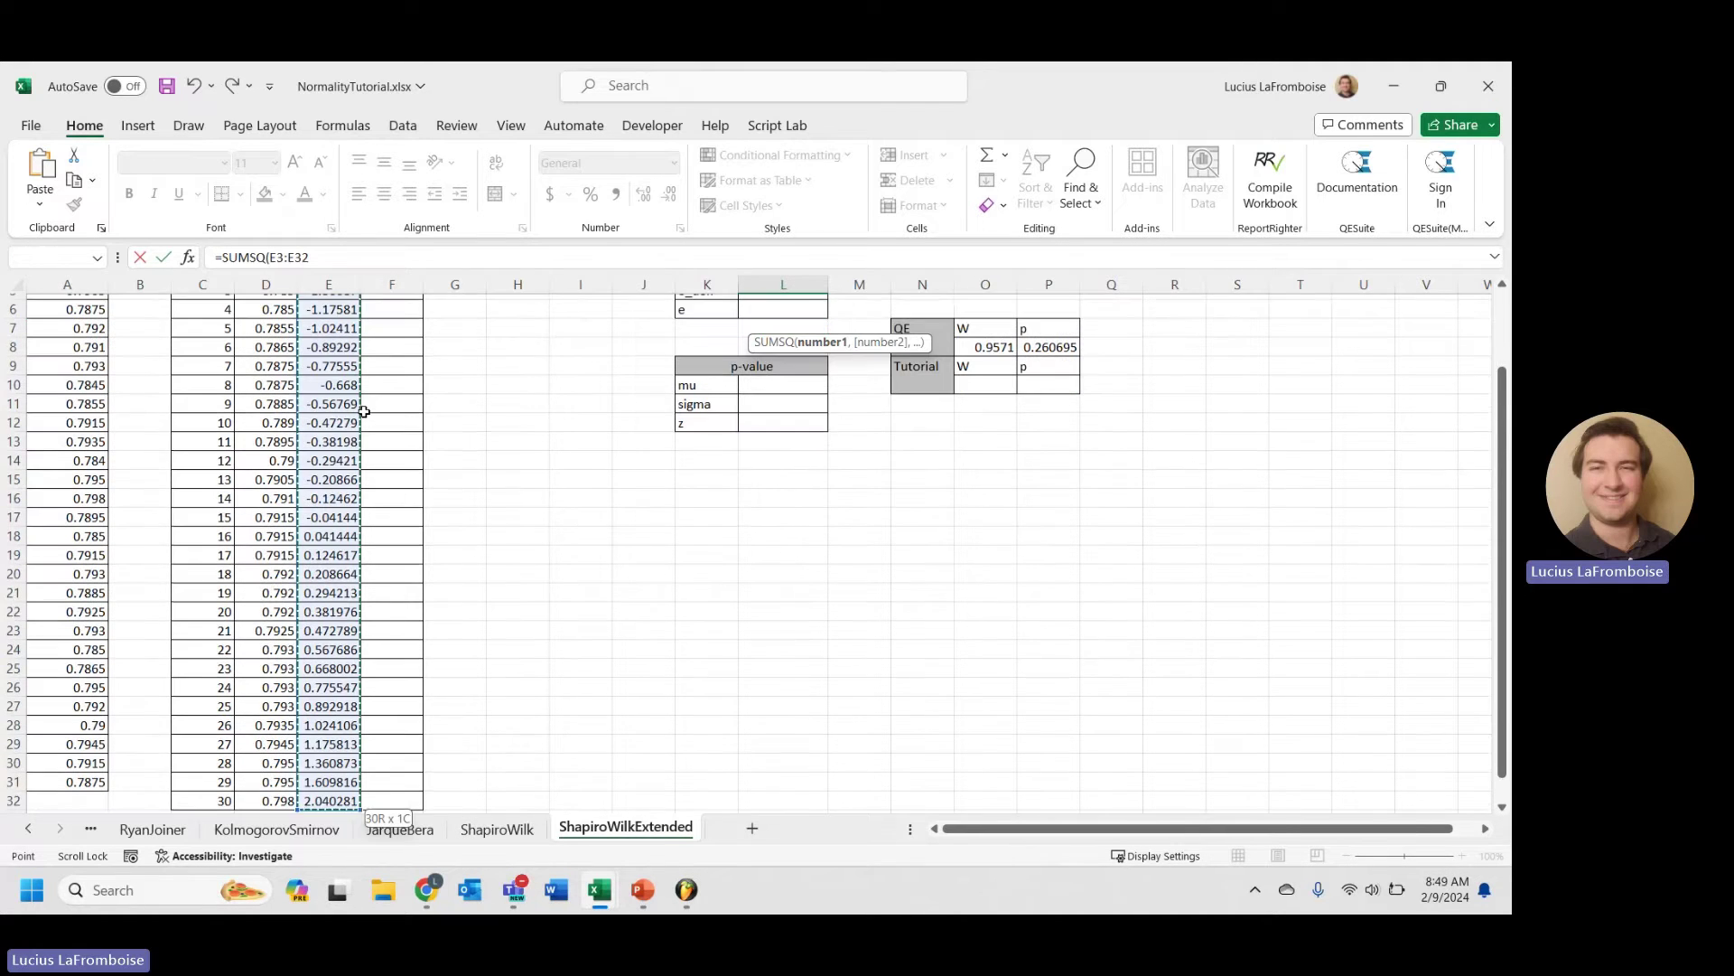
key(Return)
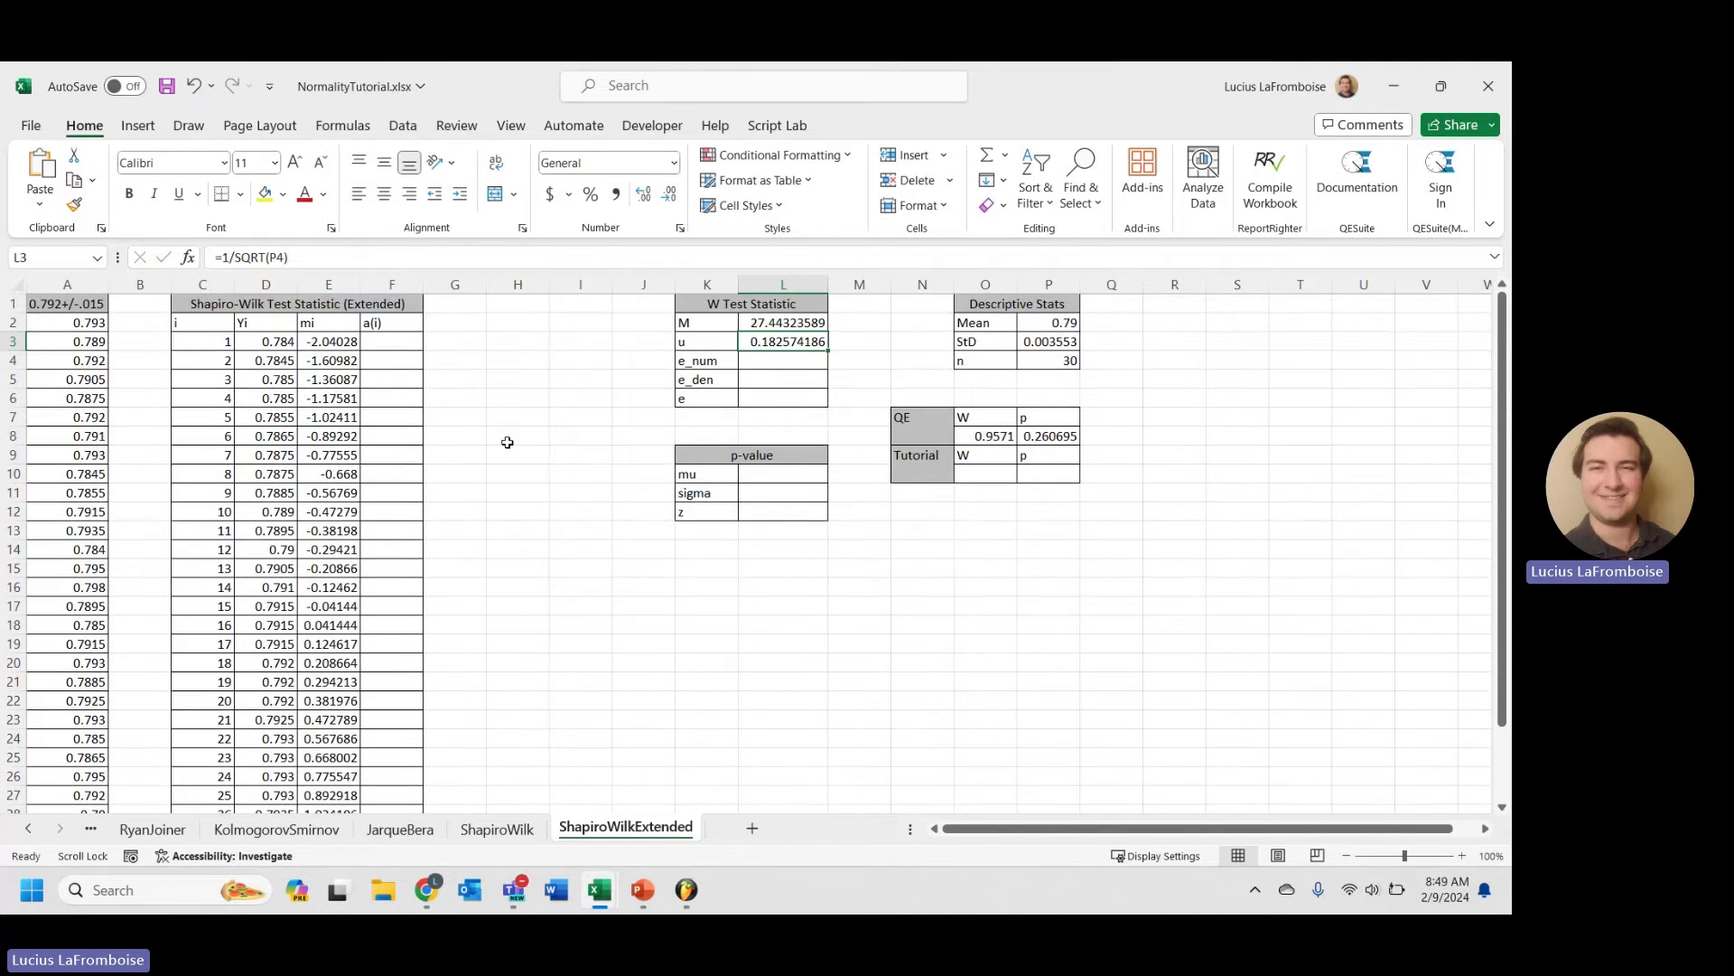
- Begin the a(i) formula for i = 30 in cell F32 with =-2.706056*POWER(L3,5)
scroll(510, 438, down, 6)
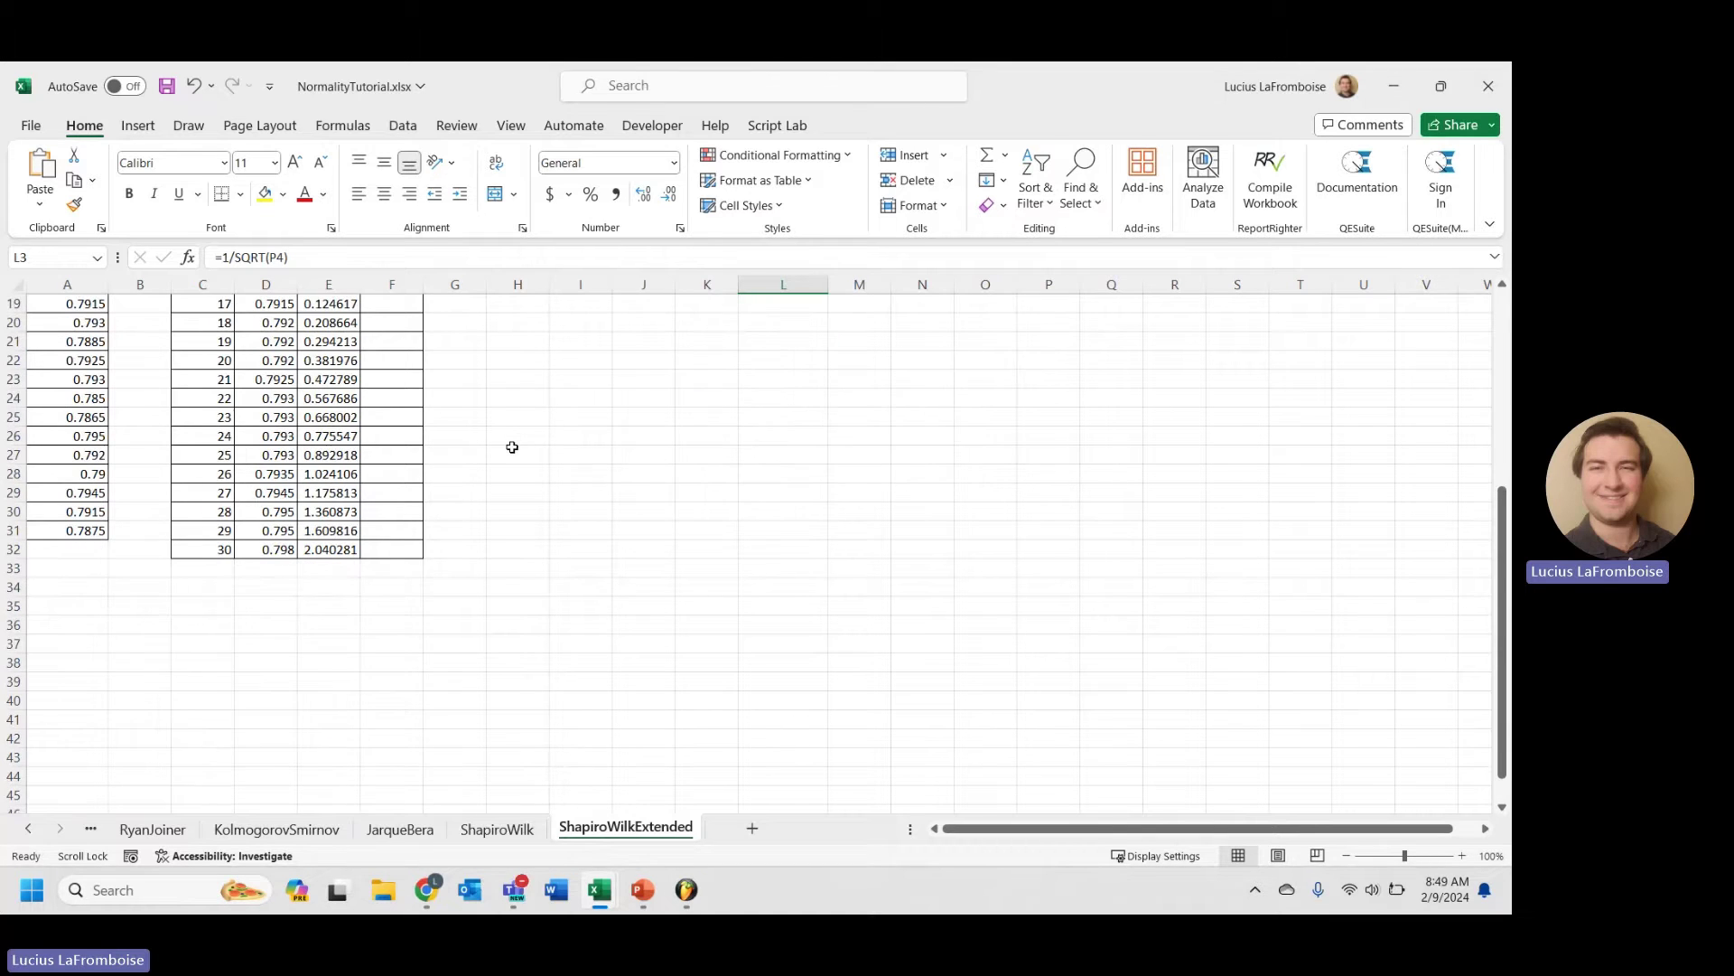
click(378, 546)
text(=)
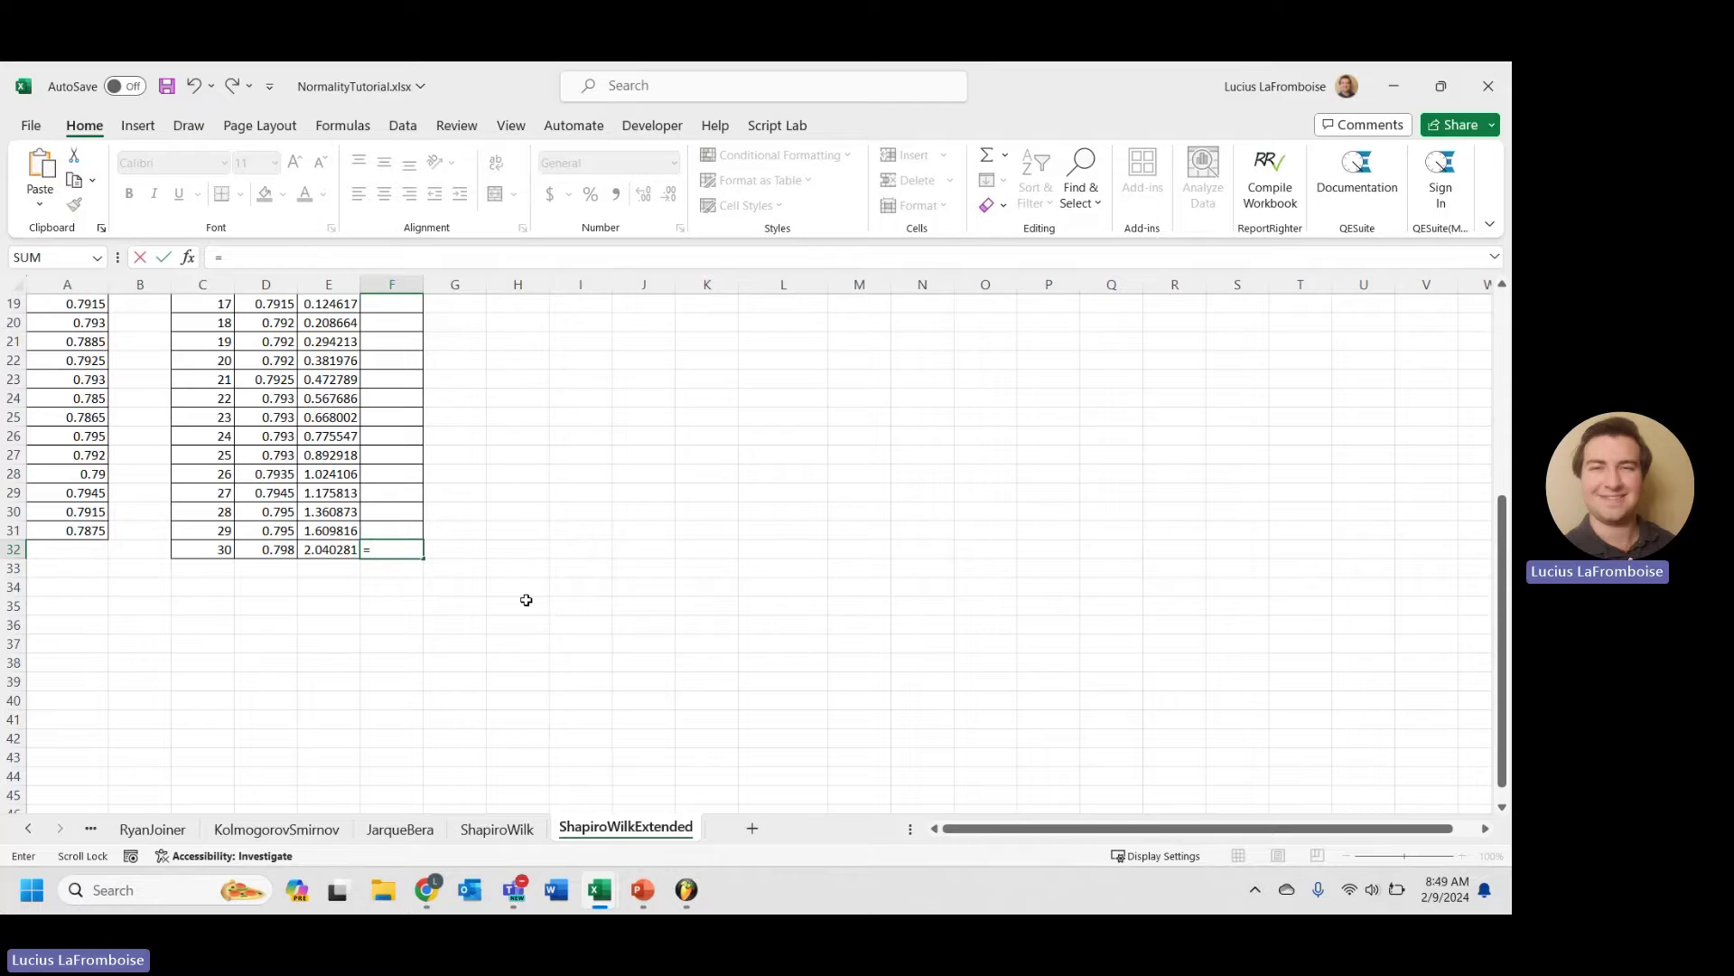
text(-2.706056*power()
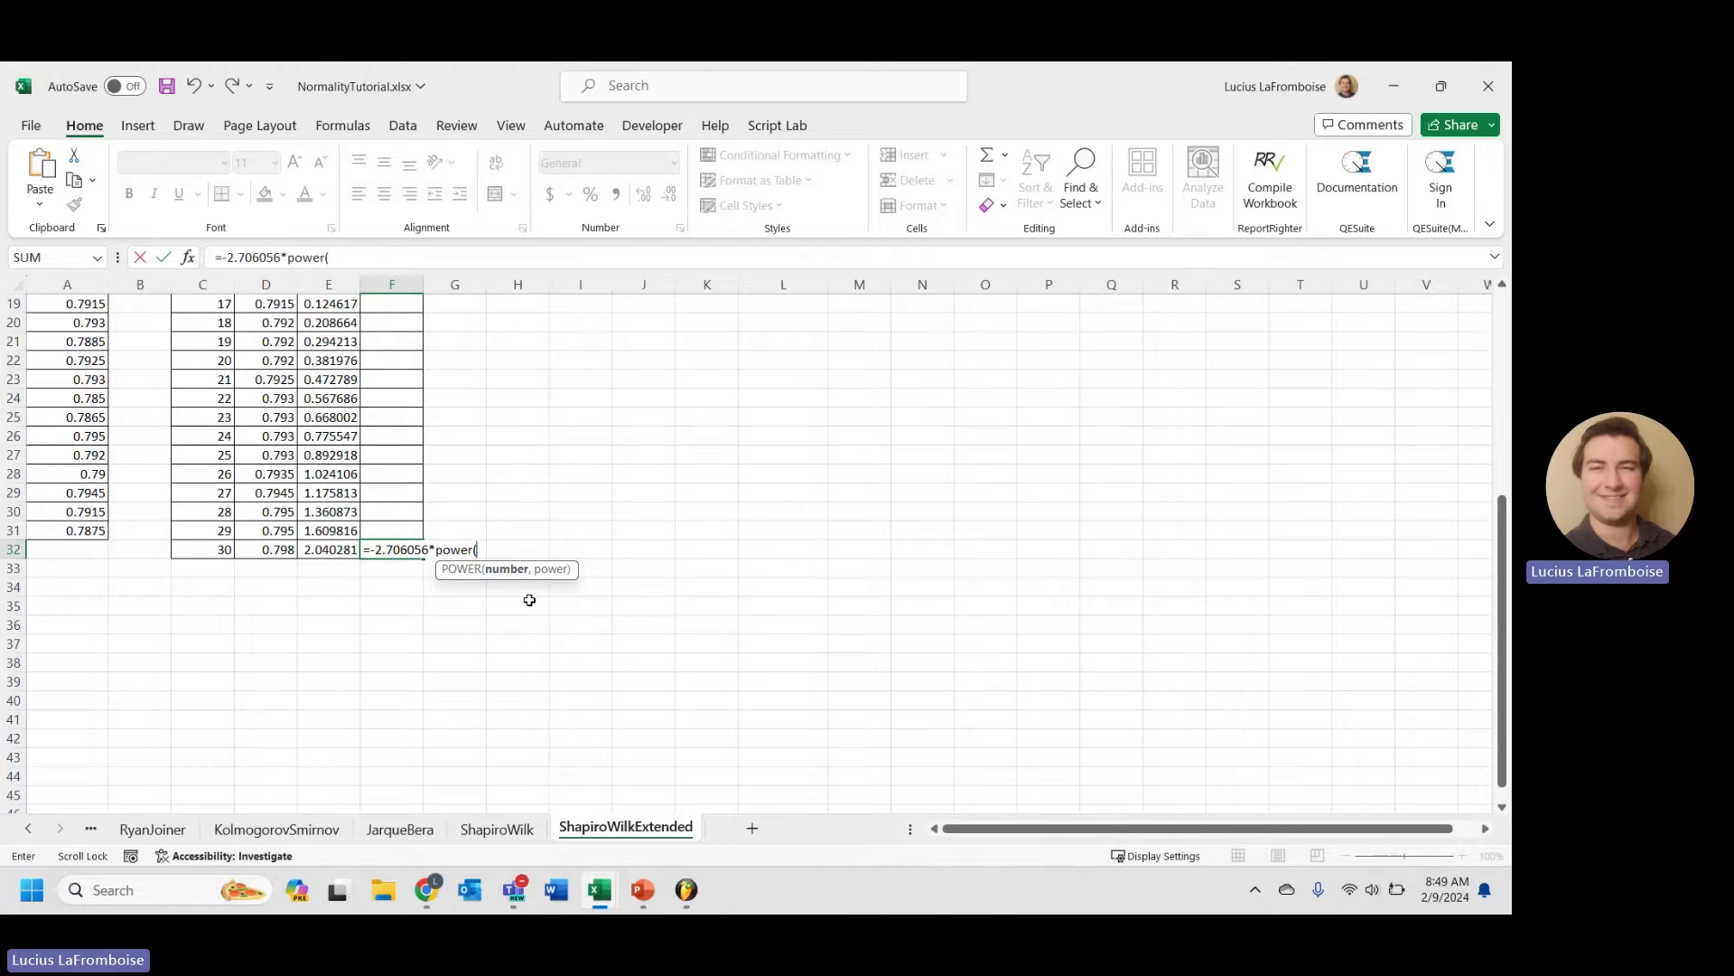
scroll(692, 490, up, 4)
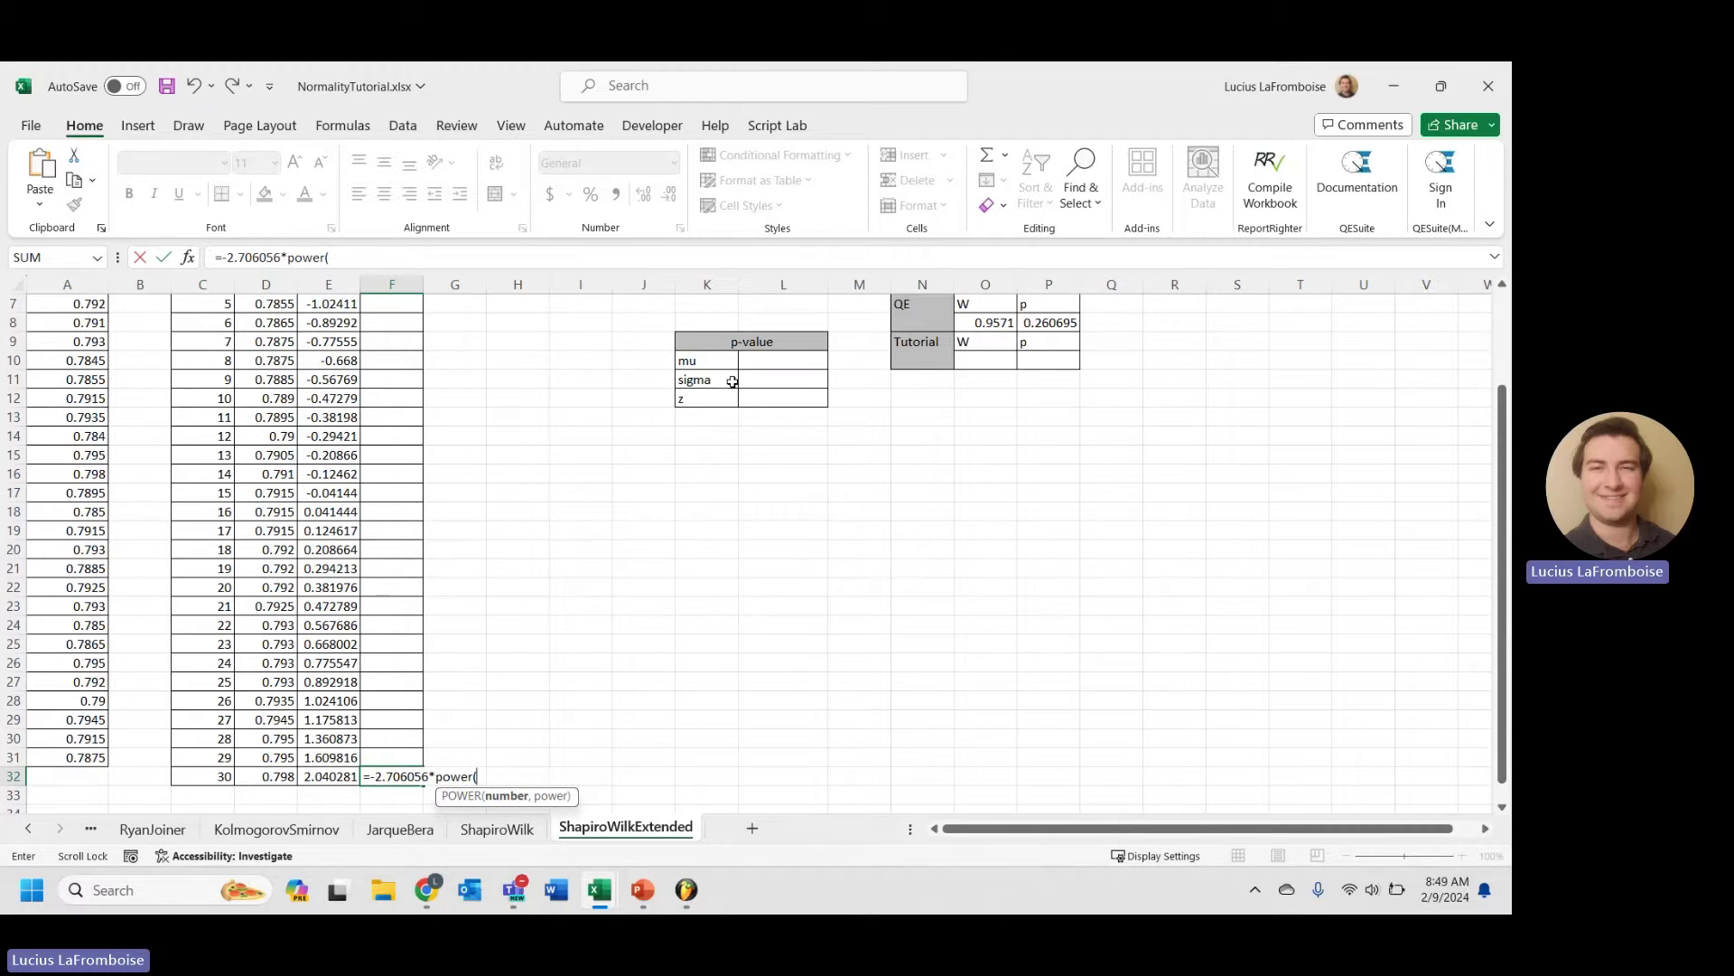
scroll(727, 375, up, 2)
click(772, 347)
text(,)
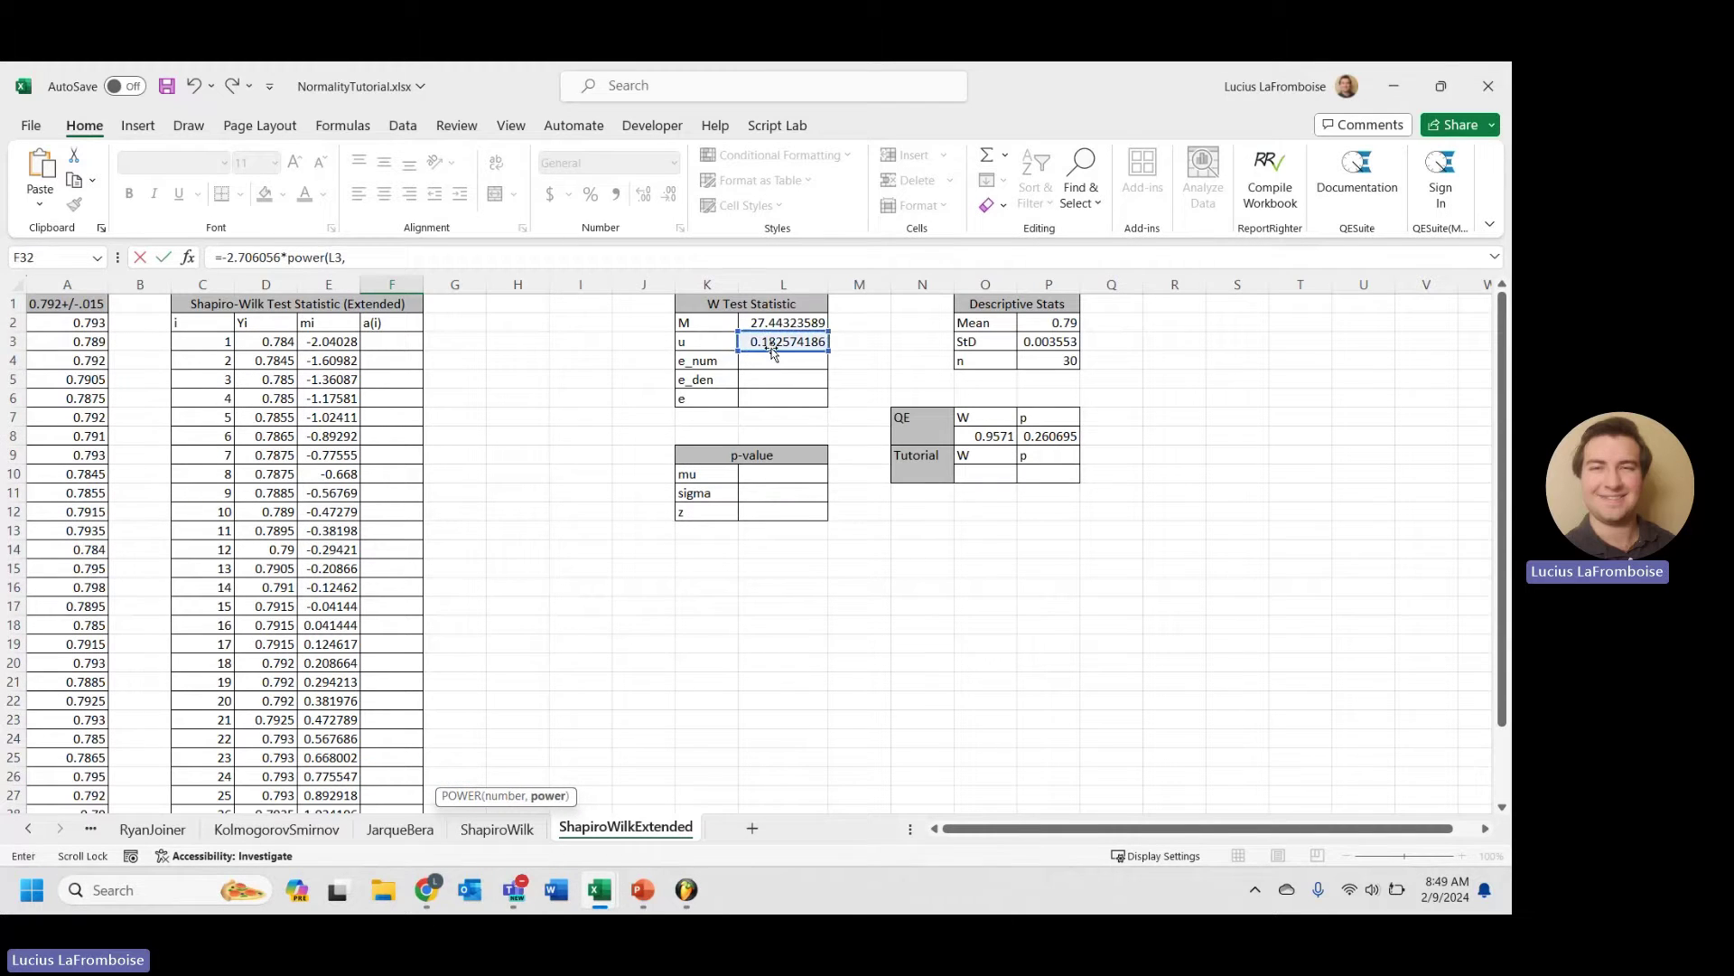
text(5))
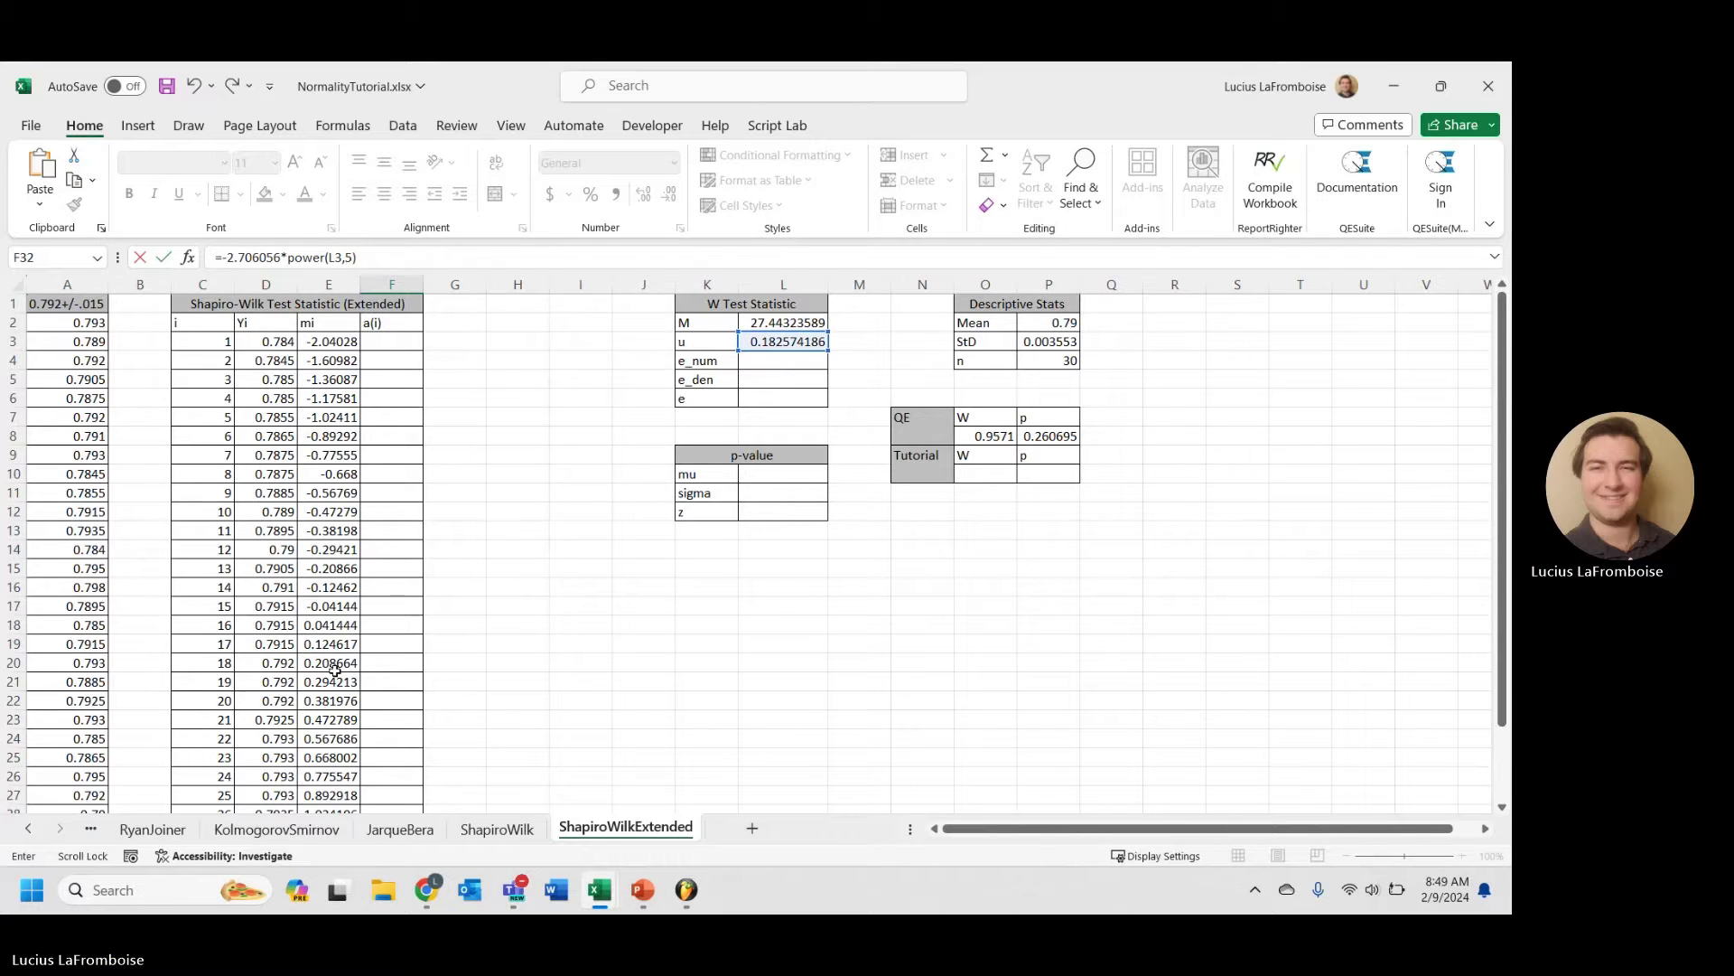
- Extend the F32 formula with the fourth- and third-power terms +4.434685*POWER(L3,4)-2.07119*POWER(L3,3)
scroll(344, 660, down, 5)
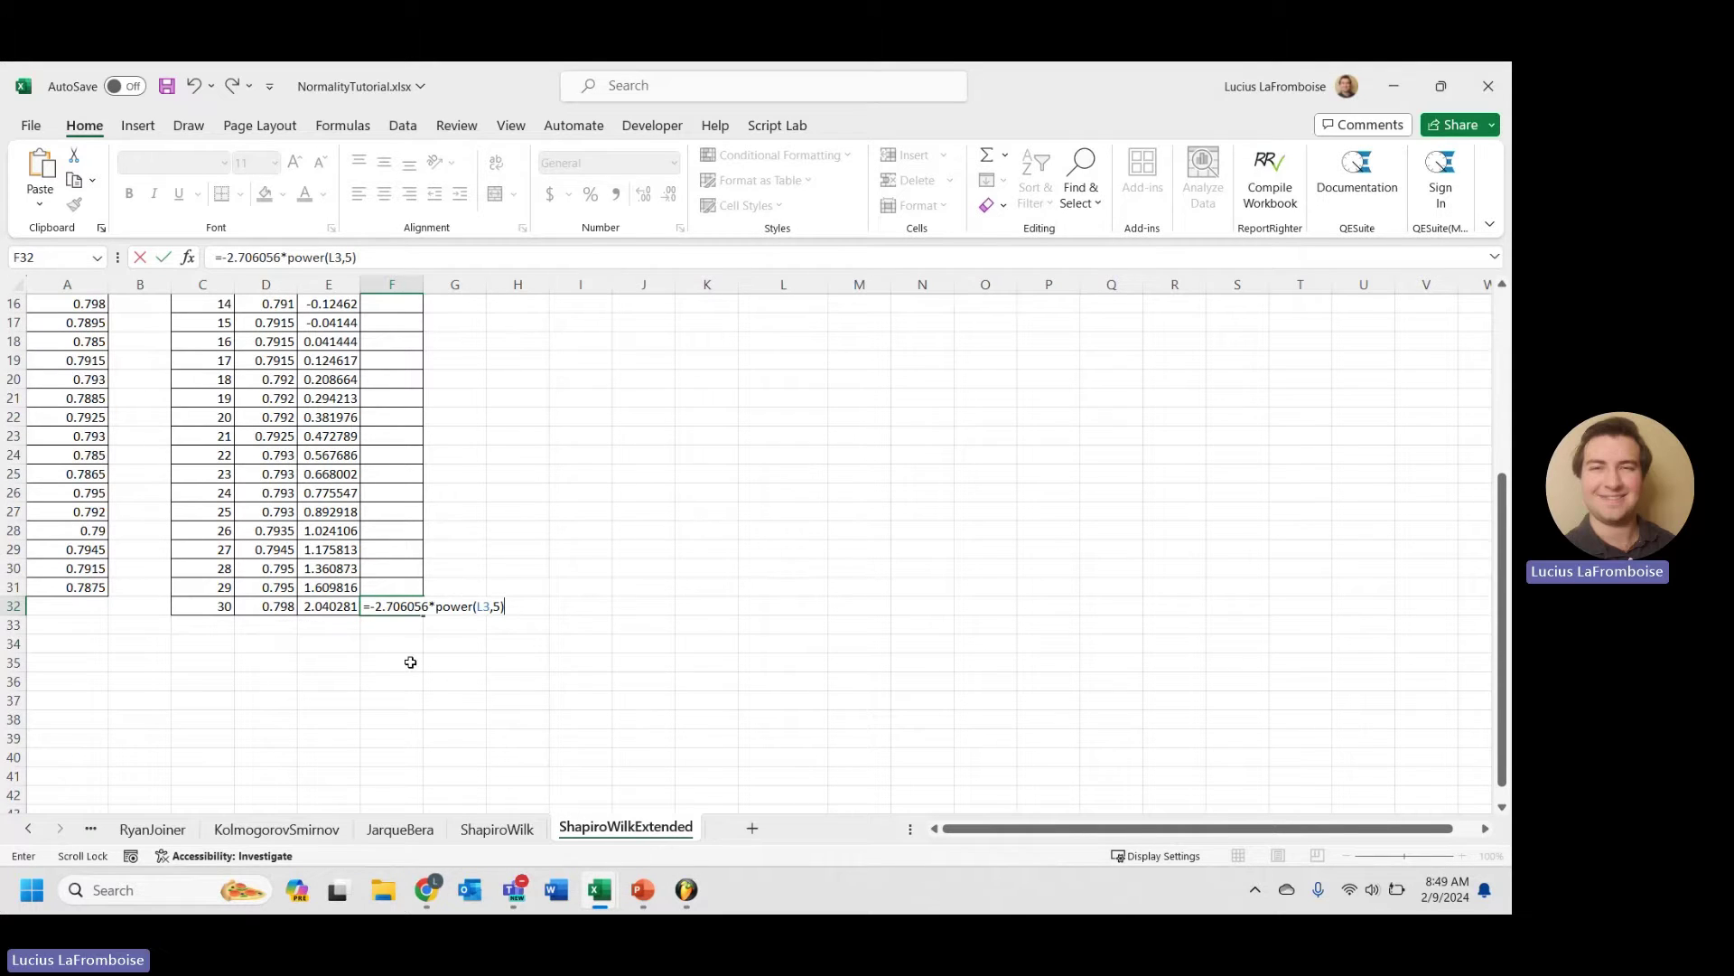
text(+)
text(4.43468)
text(5*)
text(power(L3,)
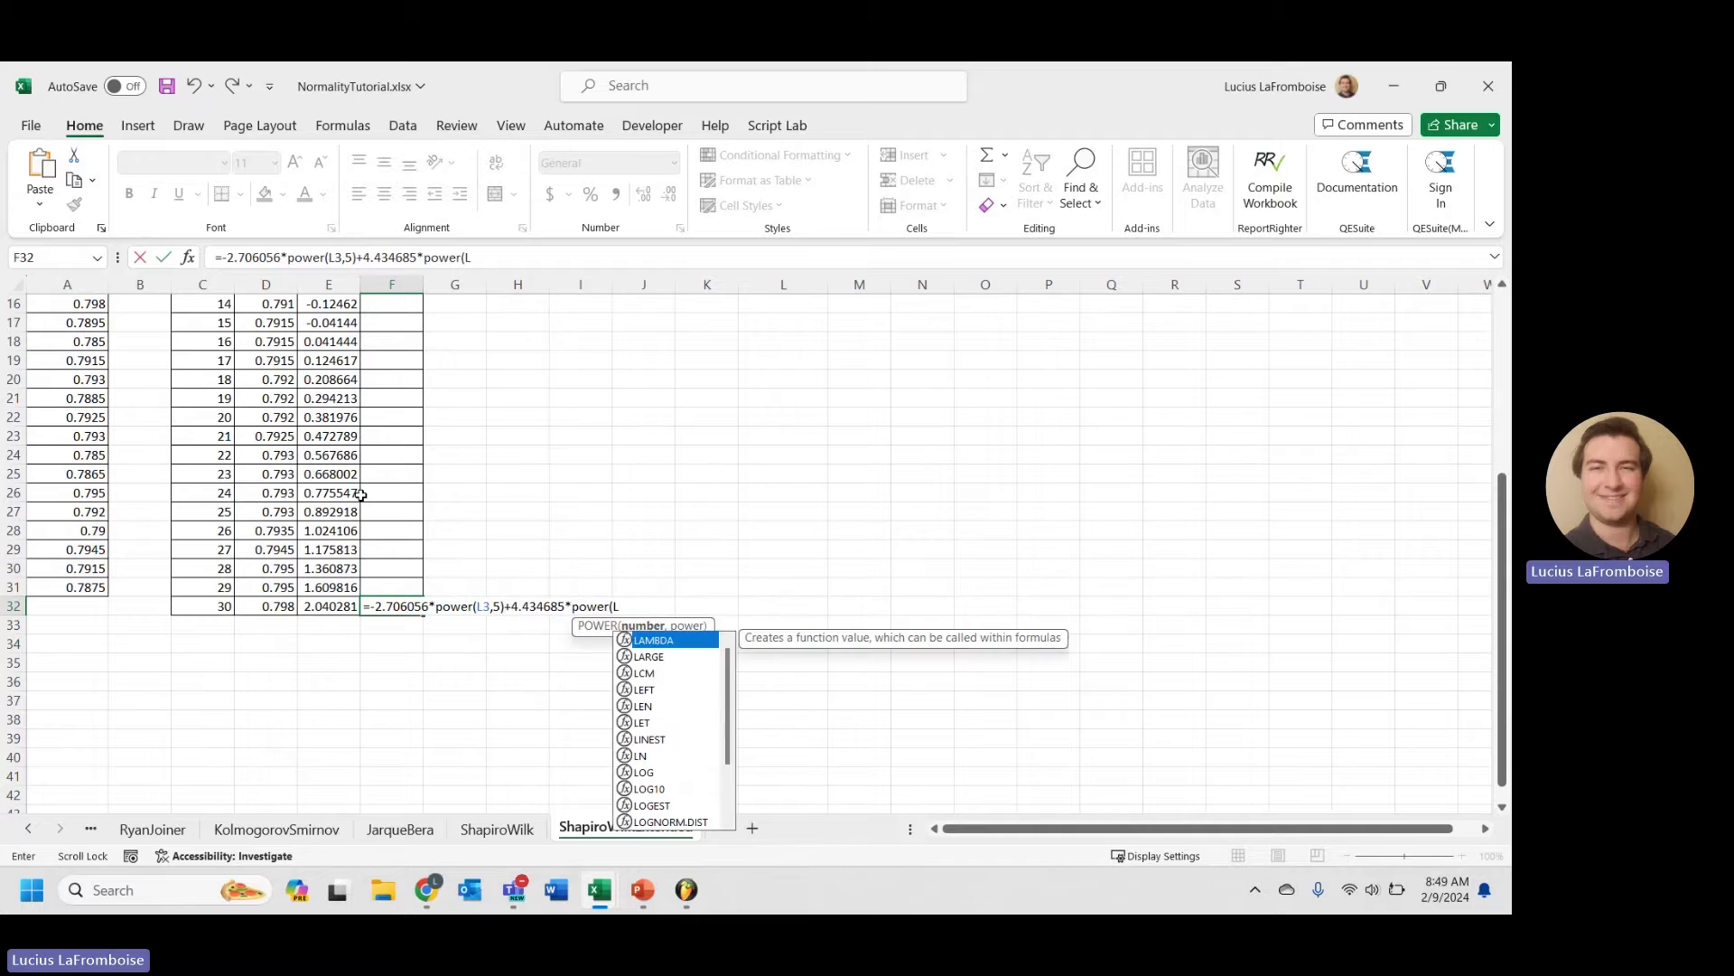
text(4)-2)
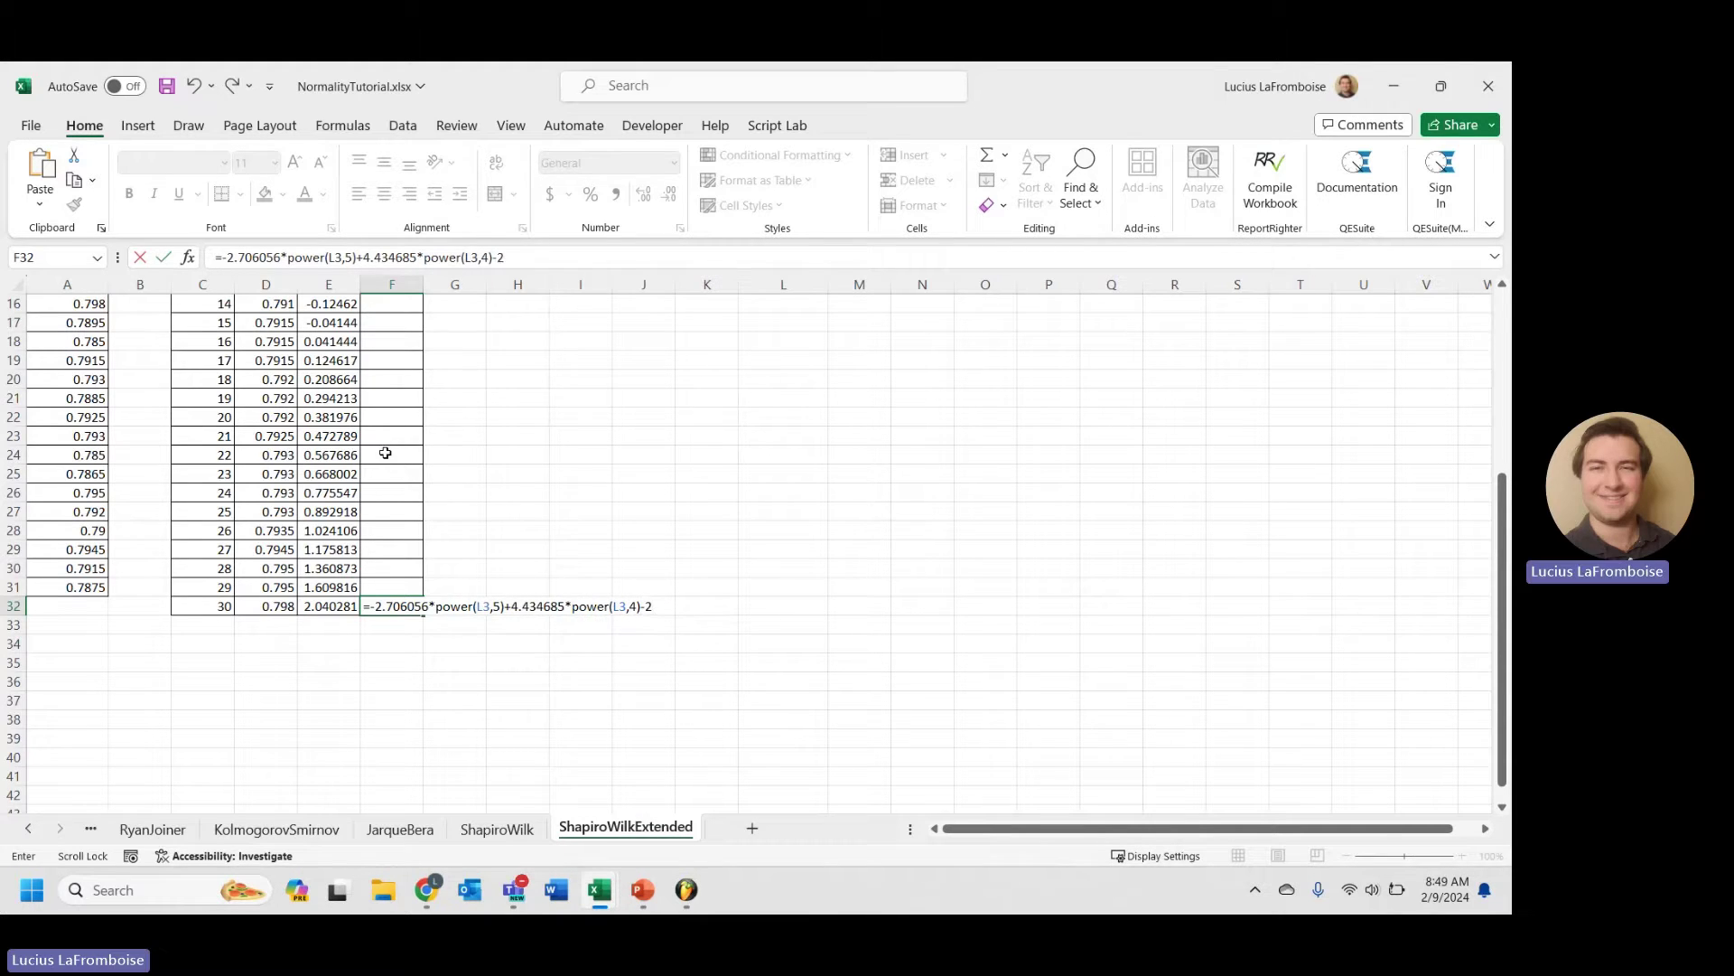
text(.07119*pow)
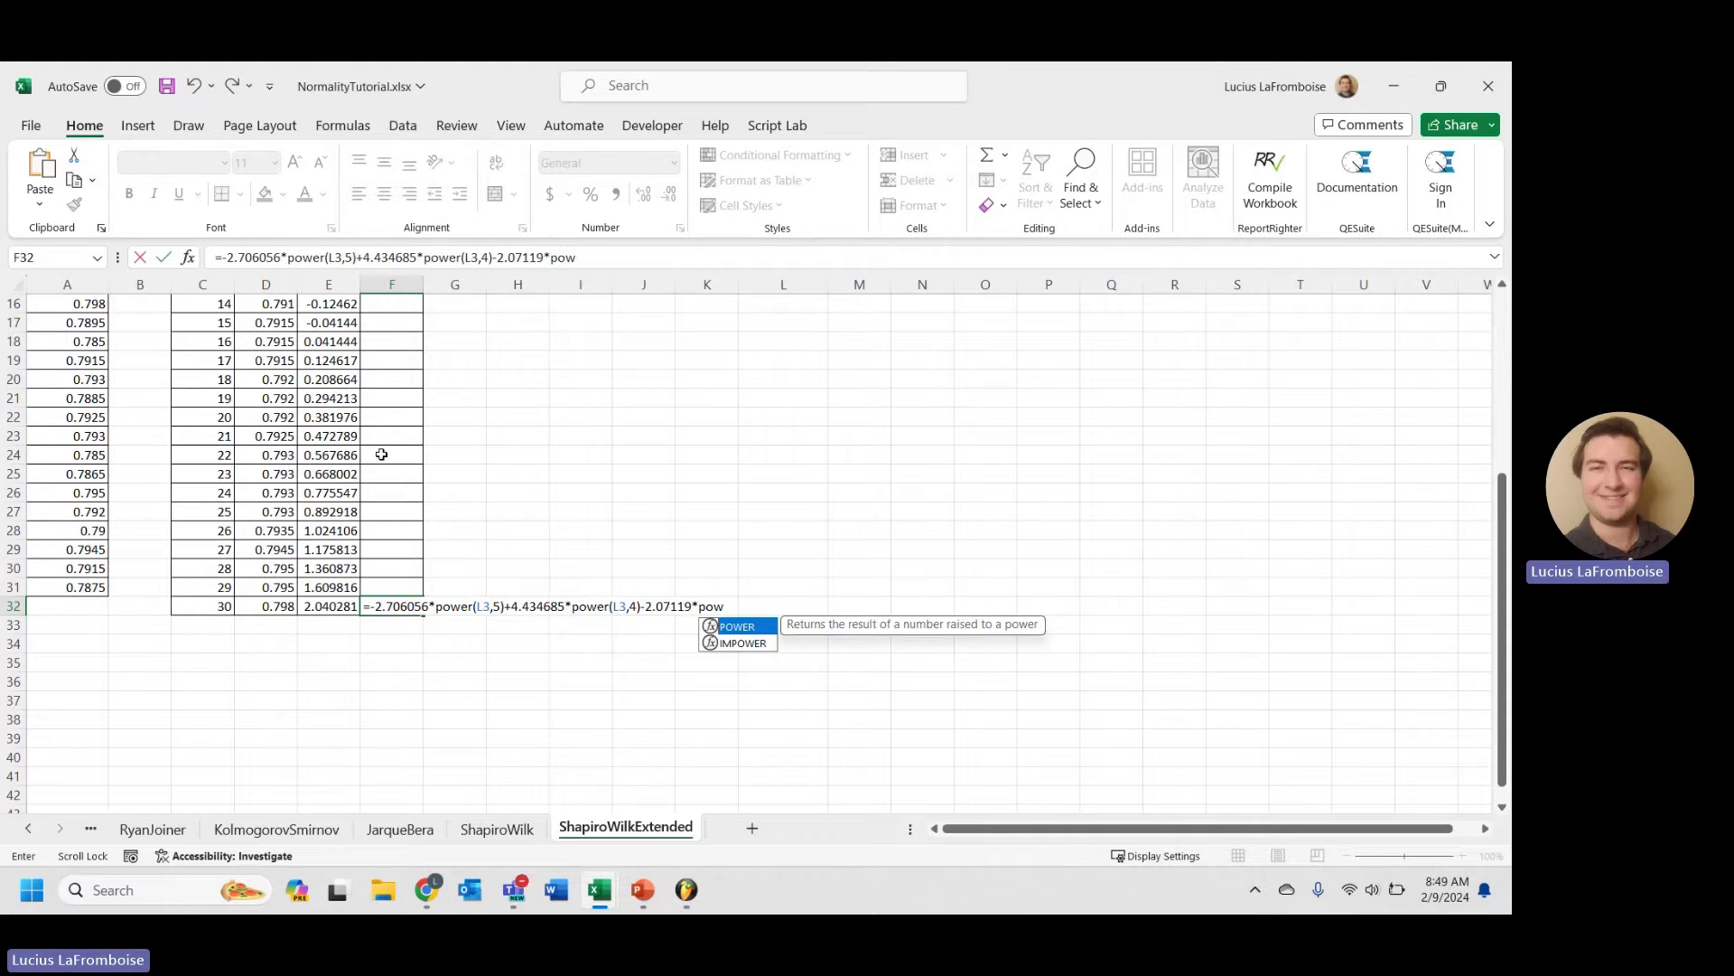
text(er(L3,)
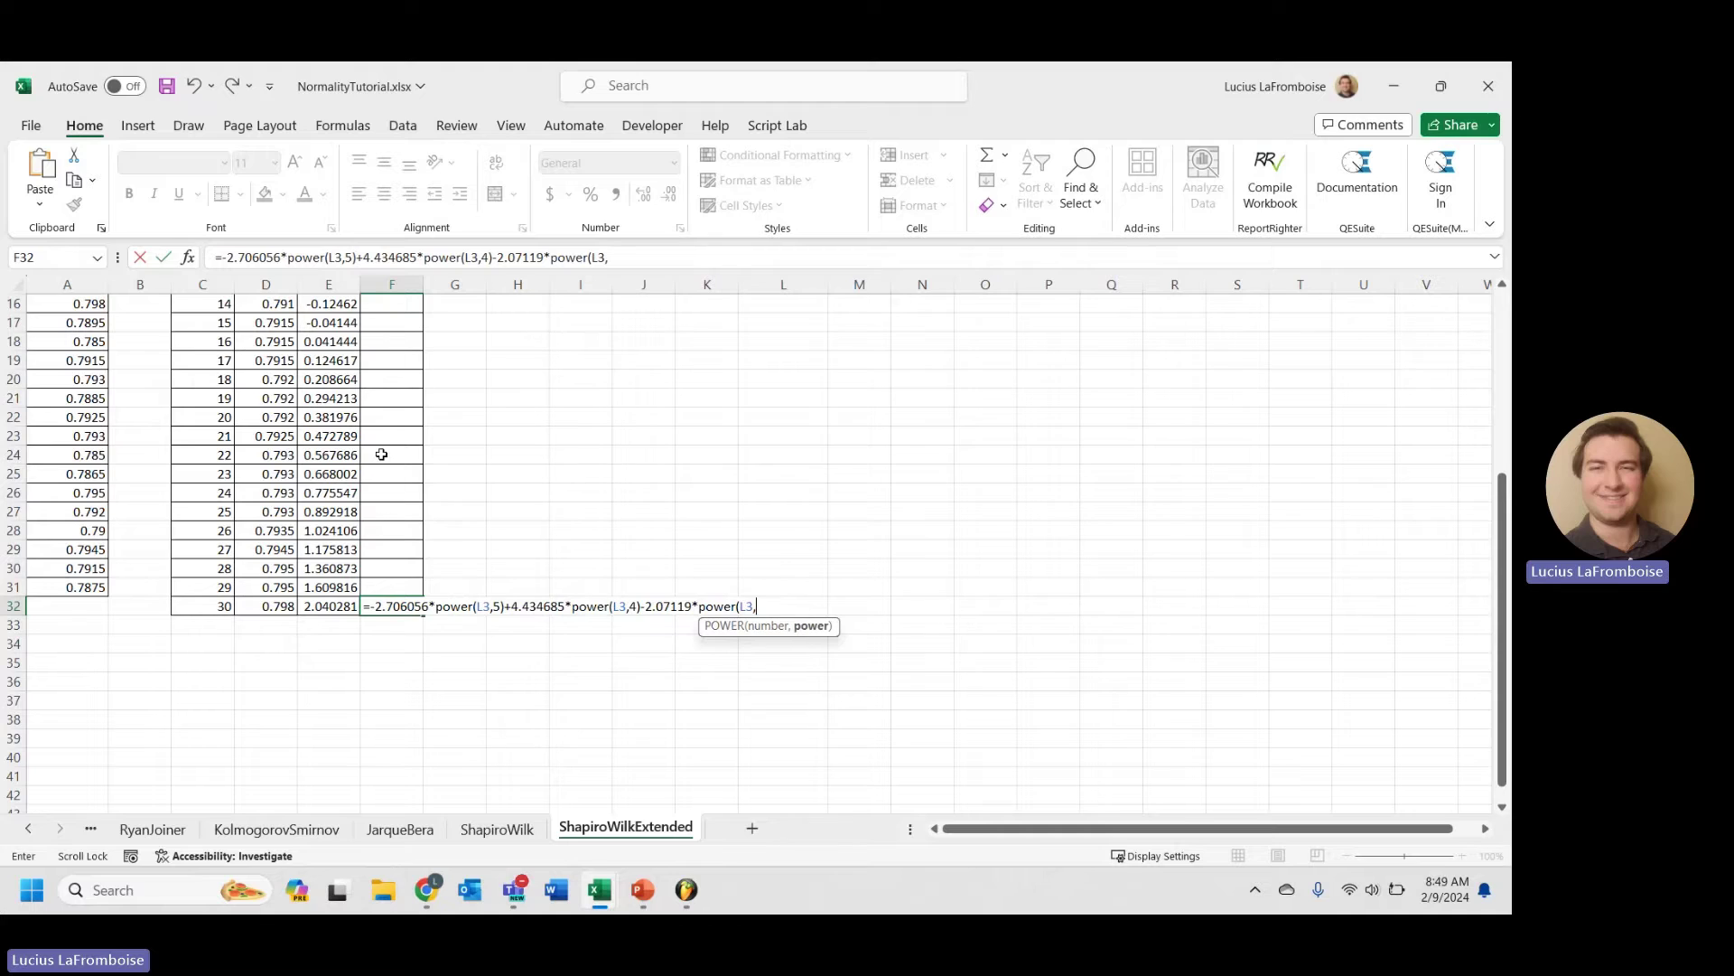
text(3)-)
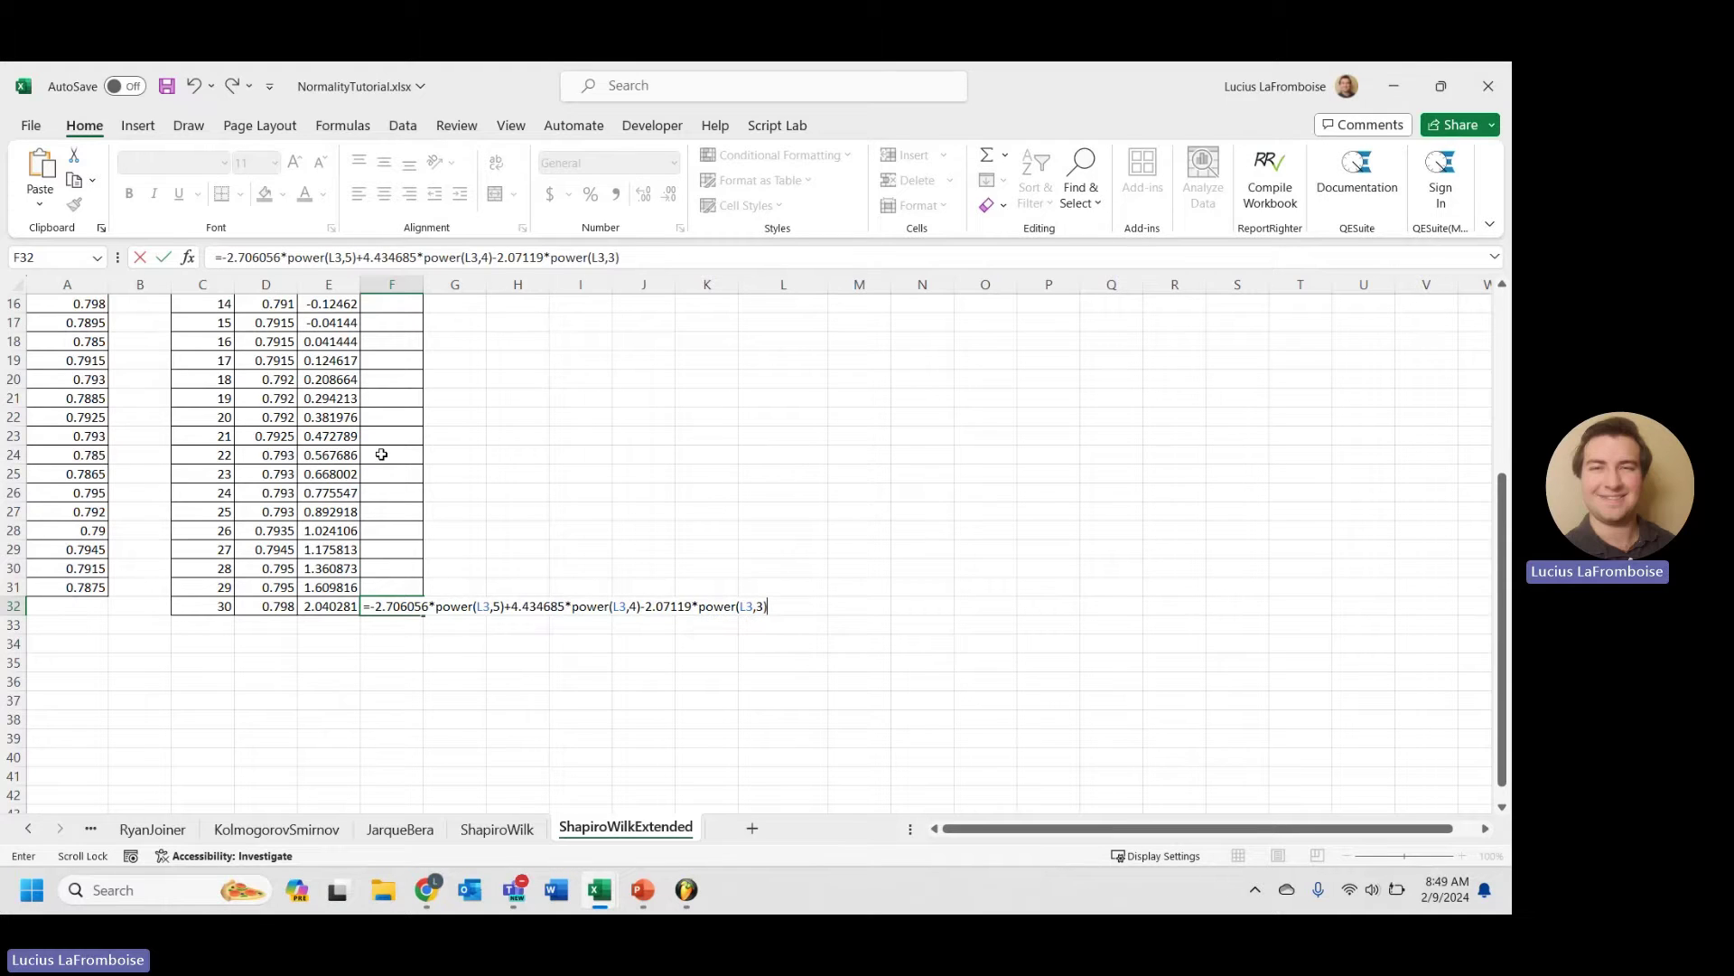
- Continue the F32 formula with the second-power and linear terms -0.147981*POWER(L3,2)+0.221157*L3
text(0.1)
text(479)
text(81)
text(*powe)
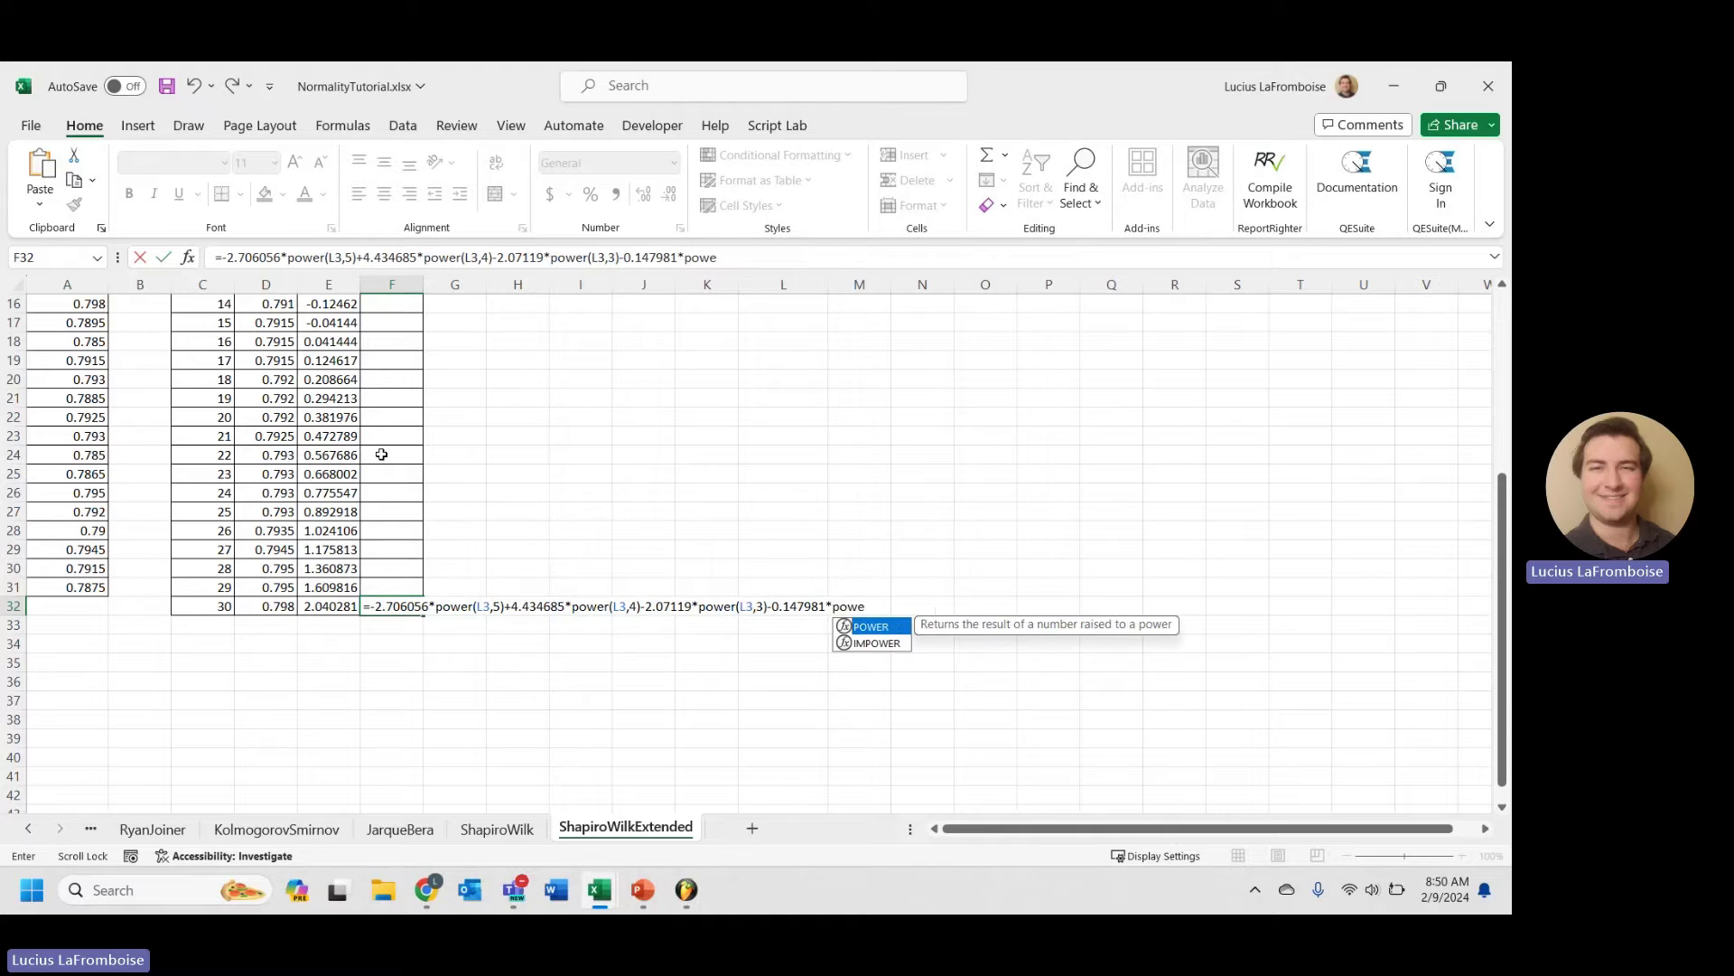
text(r(l3)
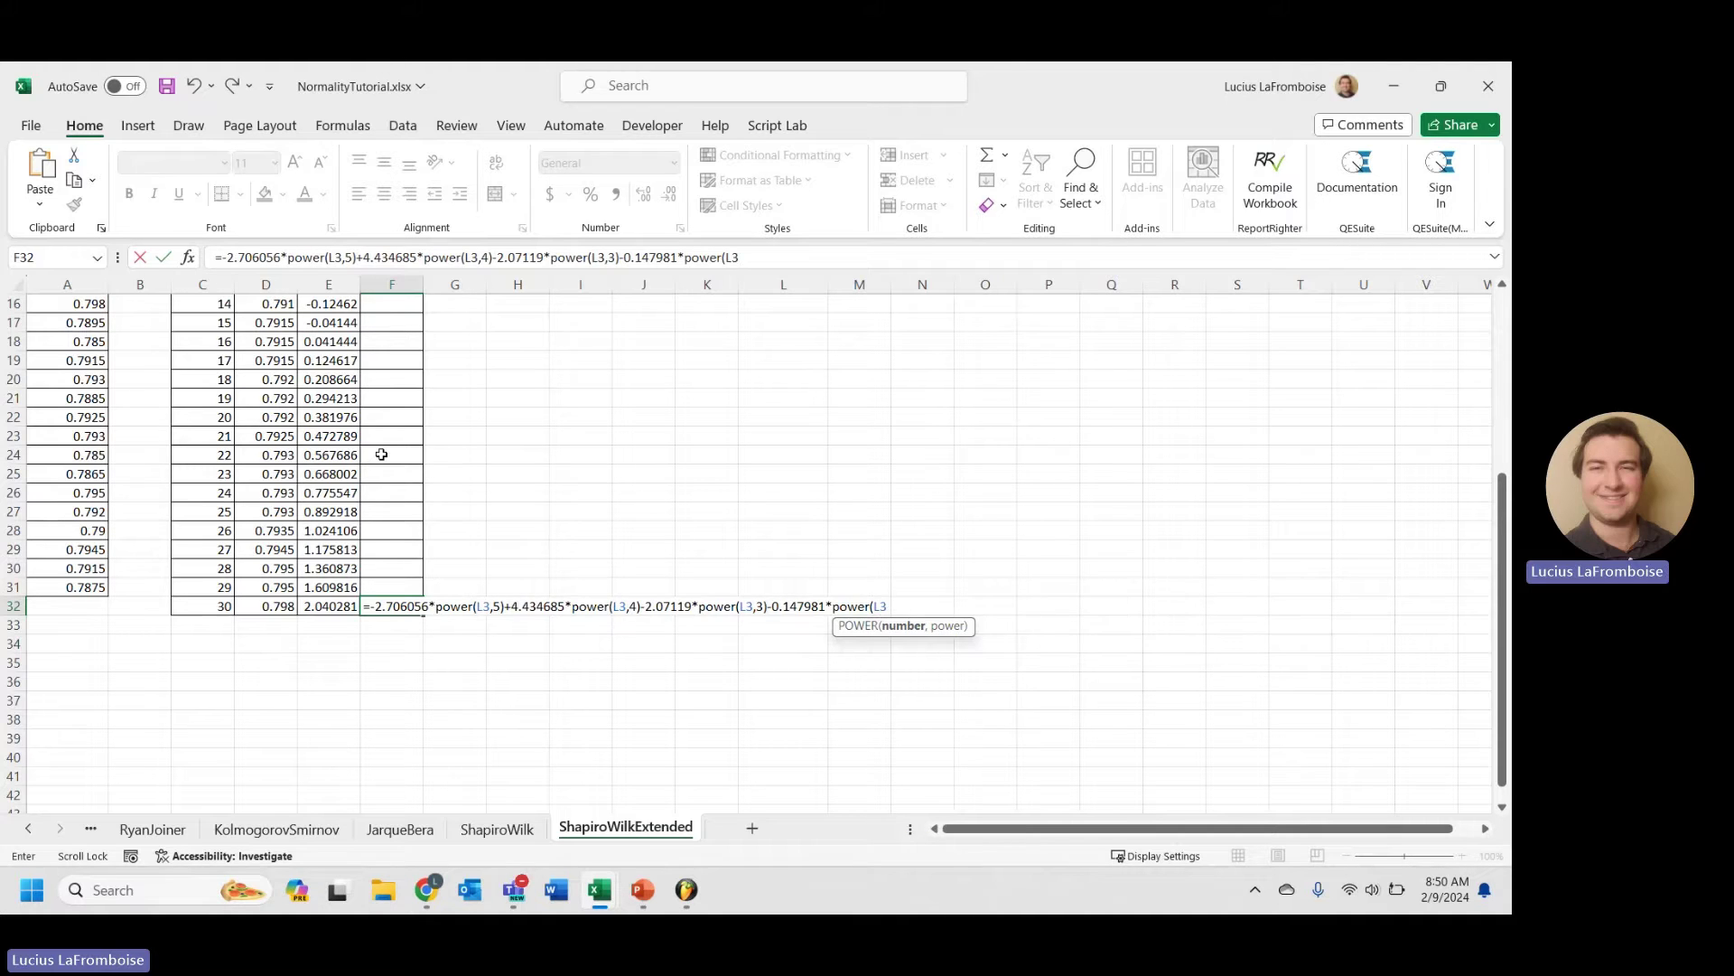
text(,2))
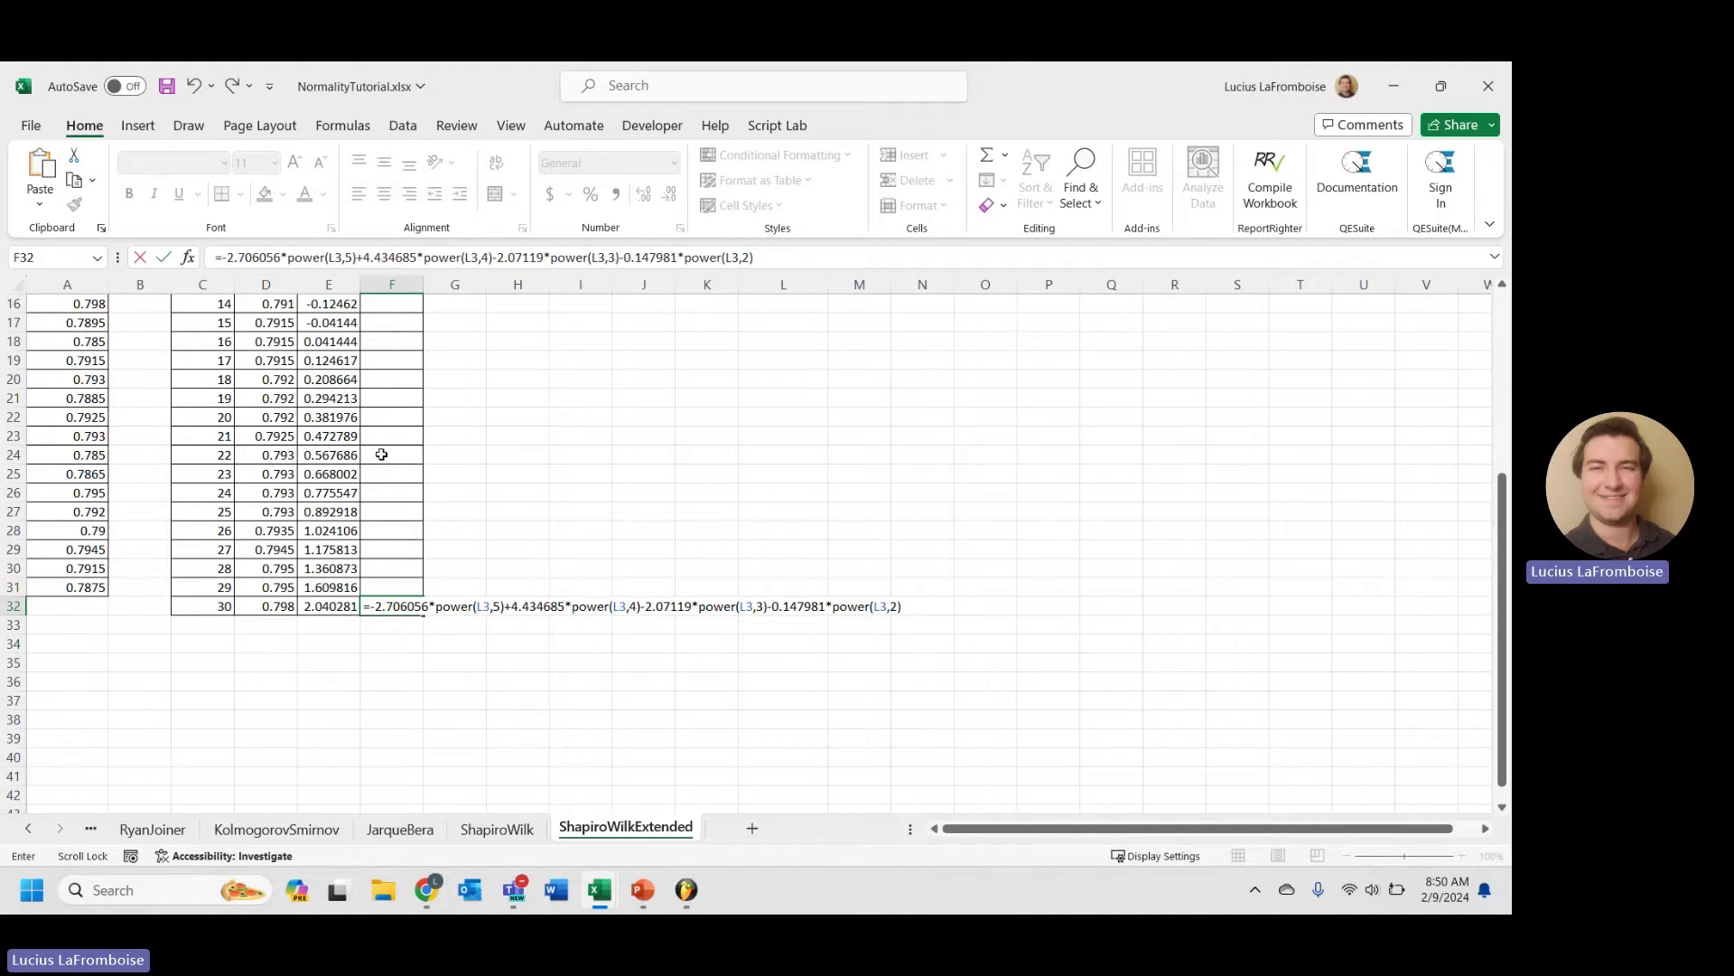
text(+0.2)
text(2115)
text(7*L#)
text(+)
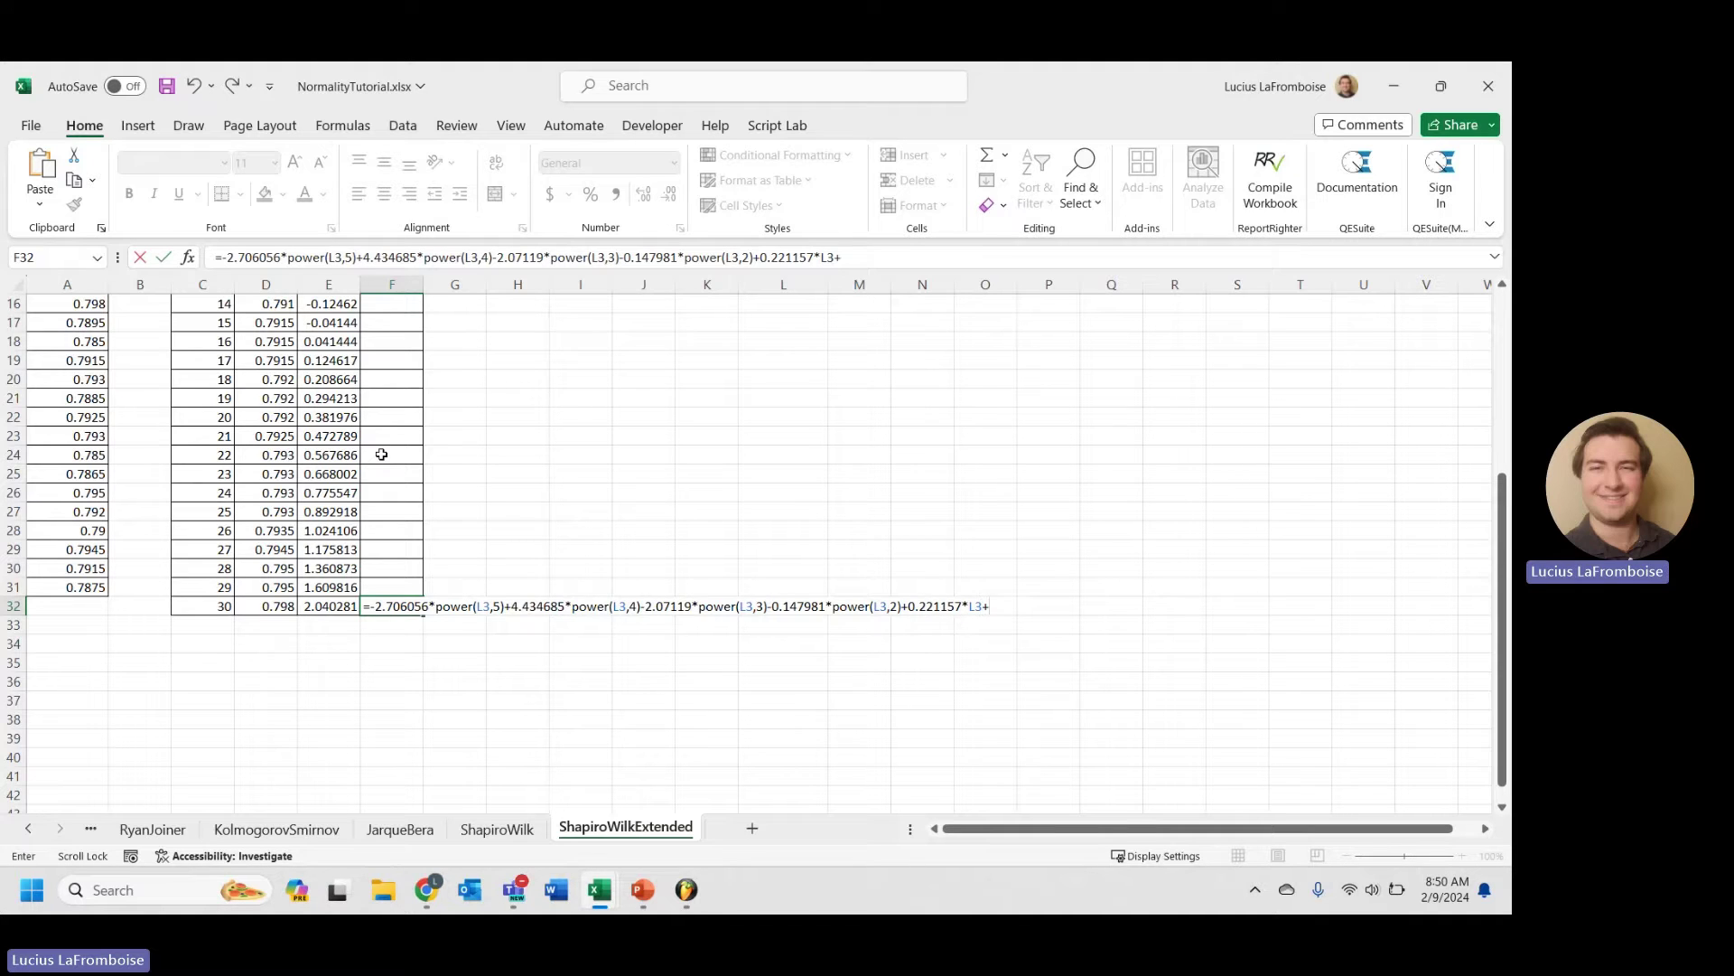
- Complete the a(i) formula in F32 with the final term +E32/SQRT(L2) and enter it
click(331, 607)
text(/SQRT()
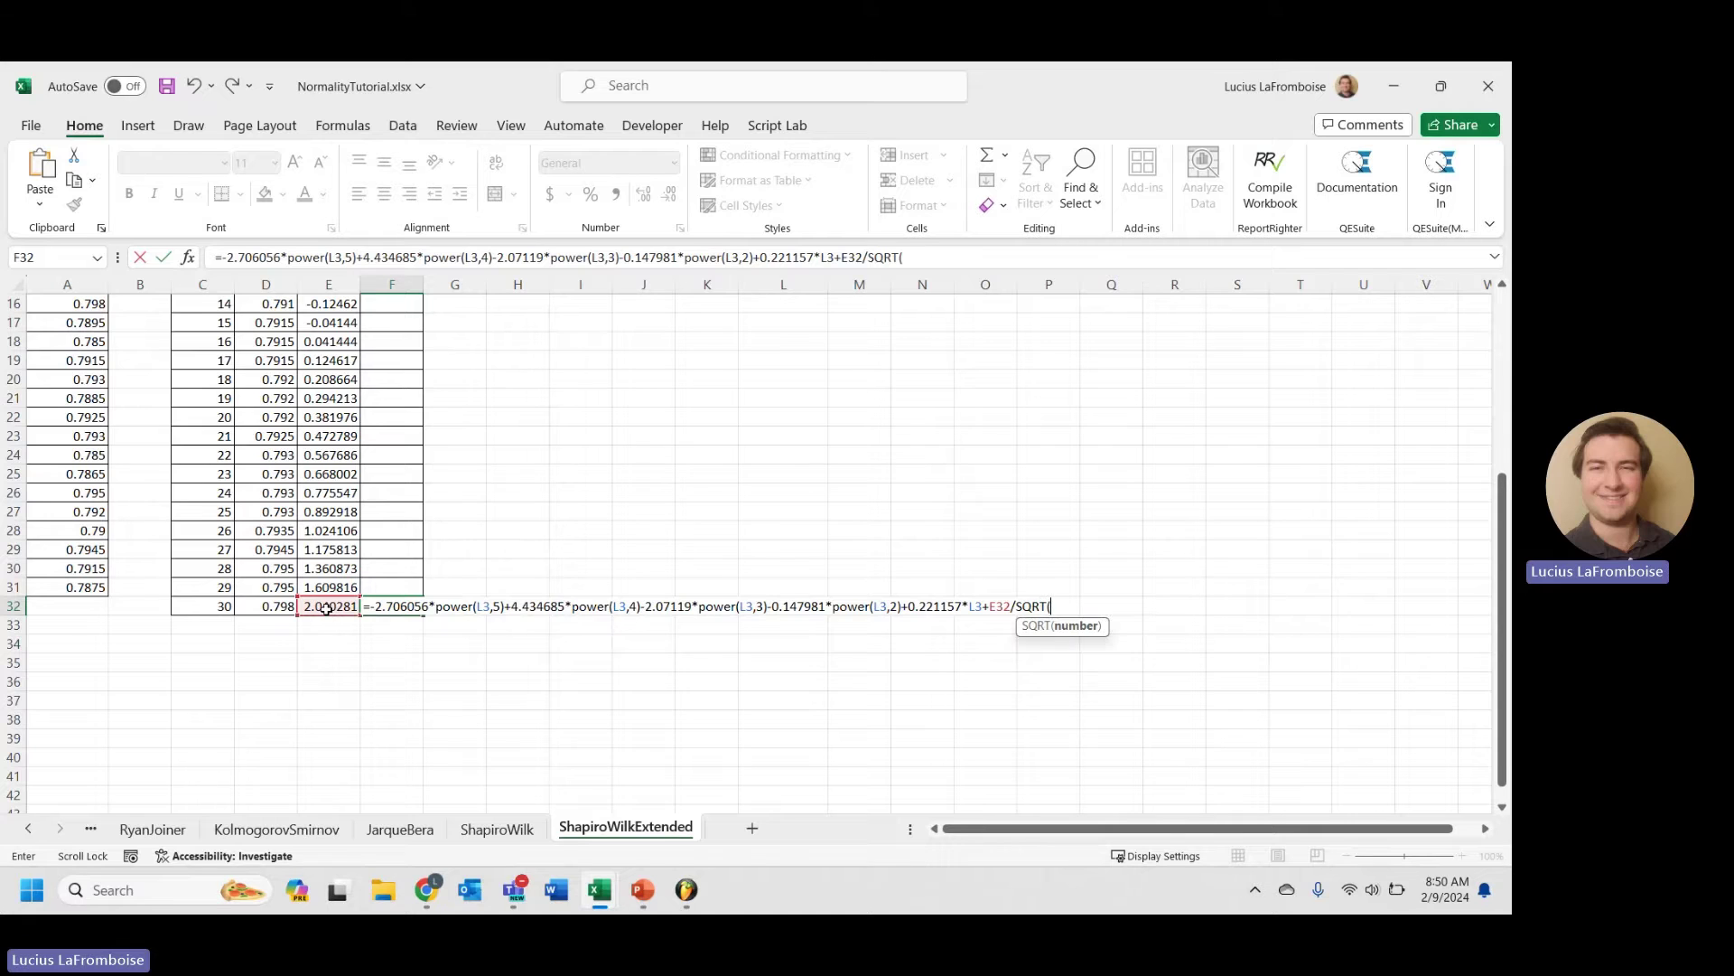
scroll(328, 609, up, 5)
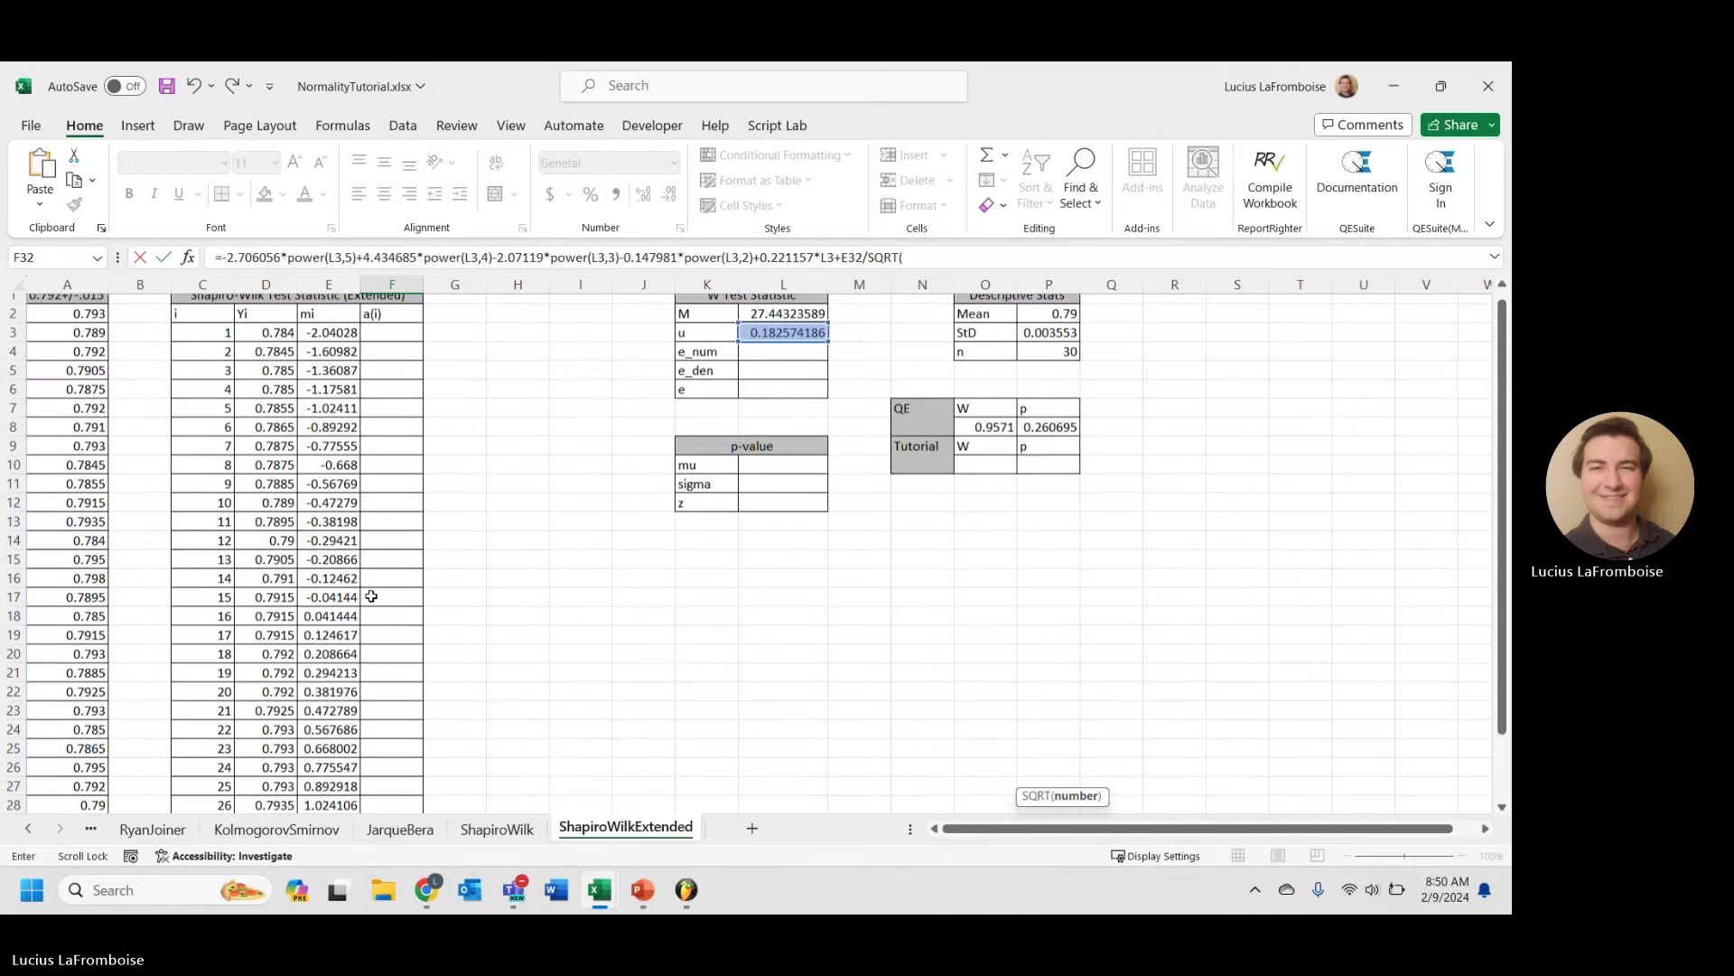
click(768, 322)
text())
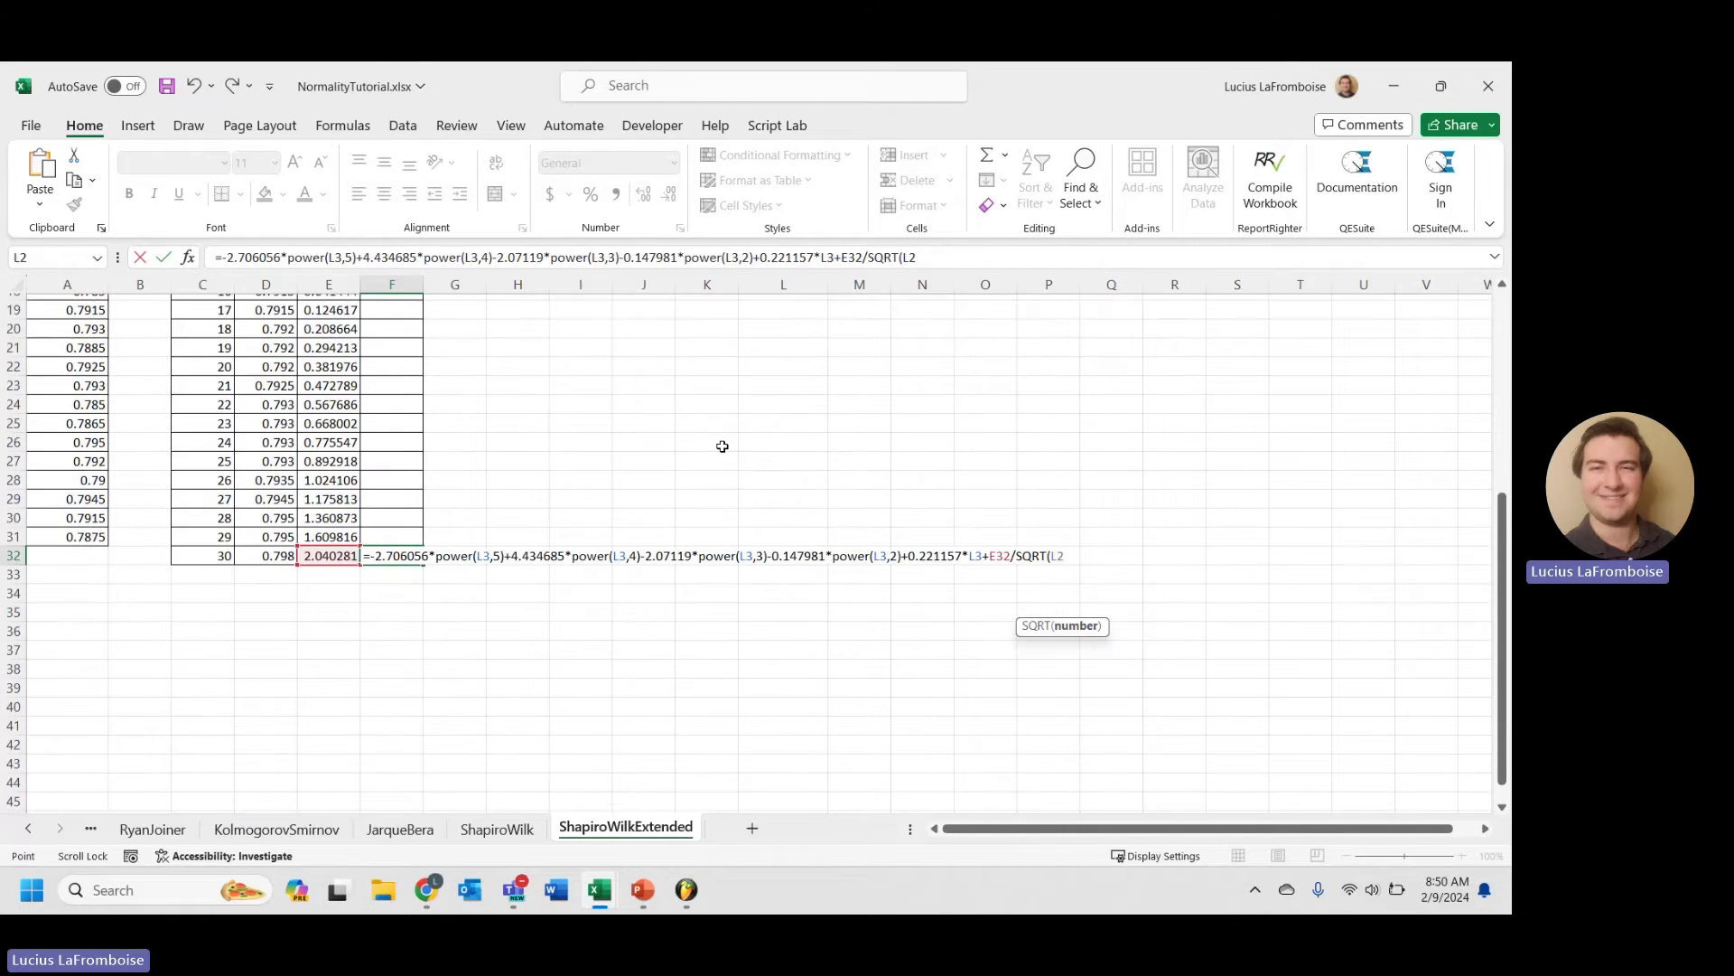
key(Return)
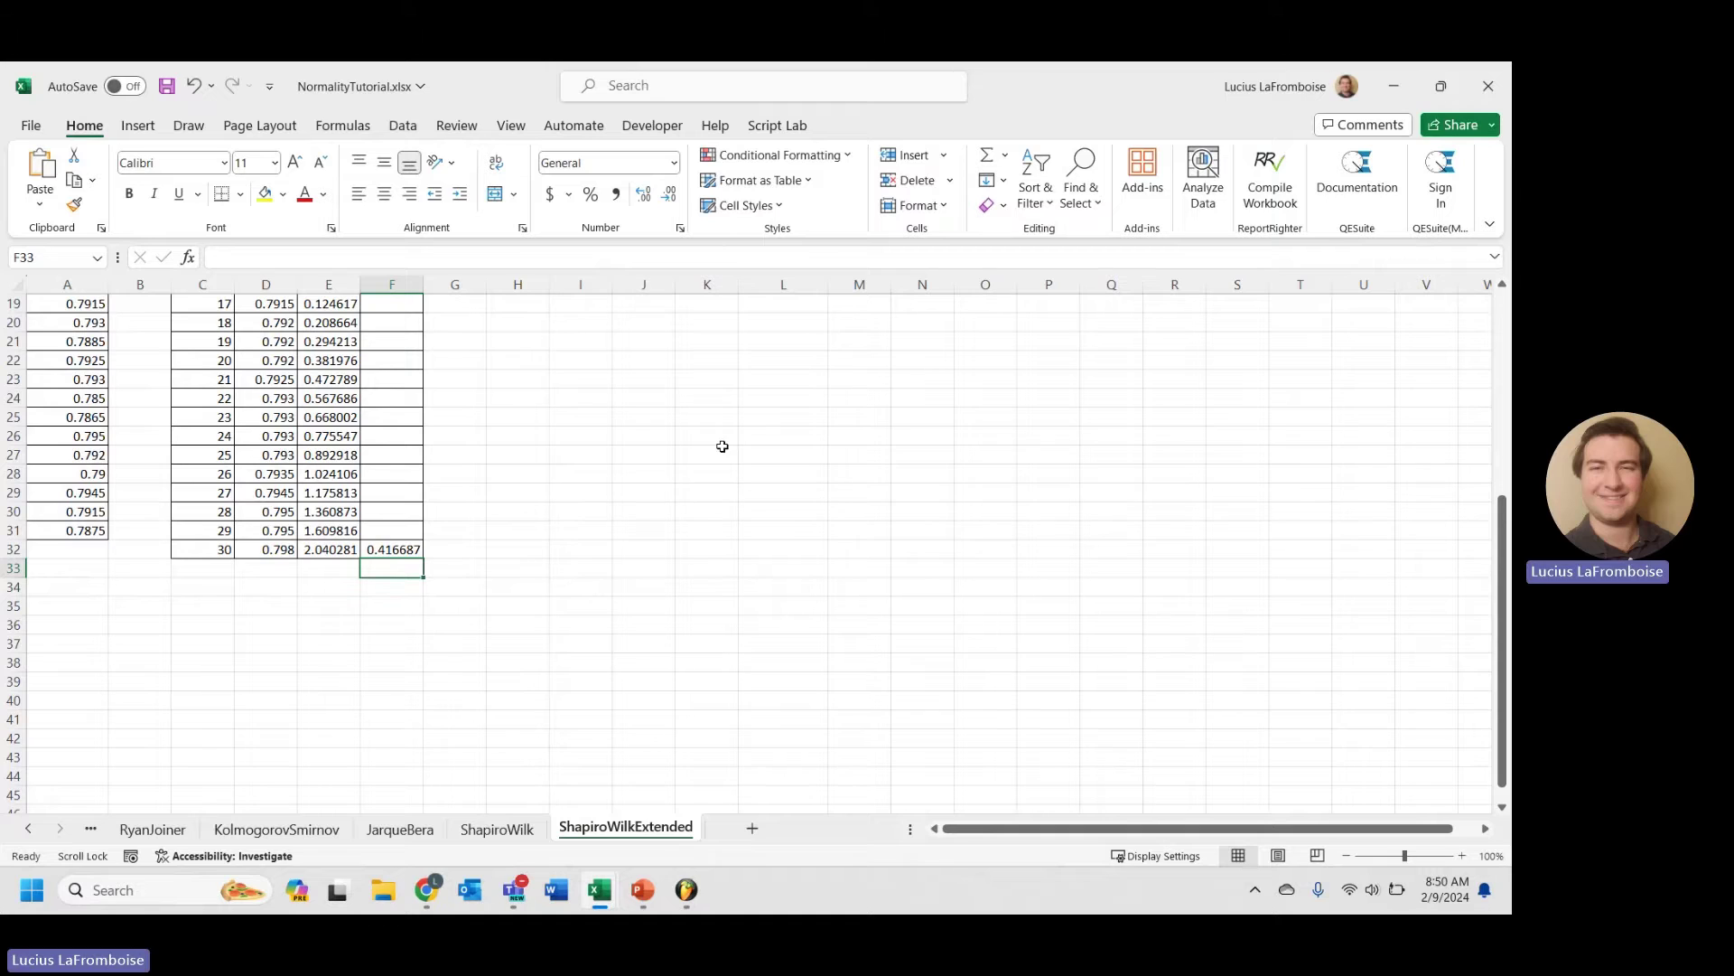
- Begin the a(i) formula for i = 29 in cell F31 with =-3.582633*POWER(L3,5)
click(398, 544)
click(414, 530)
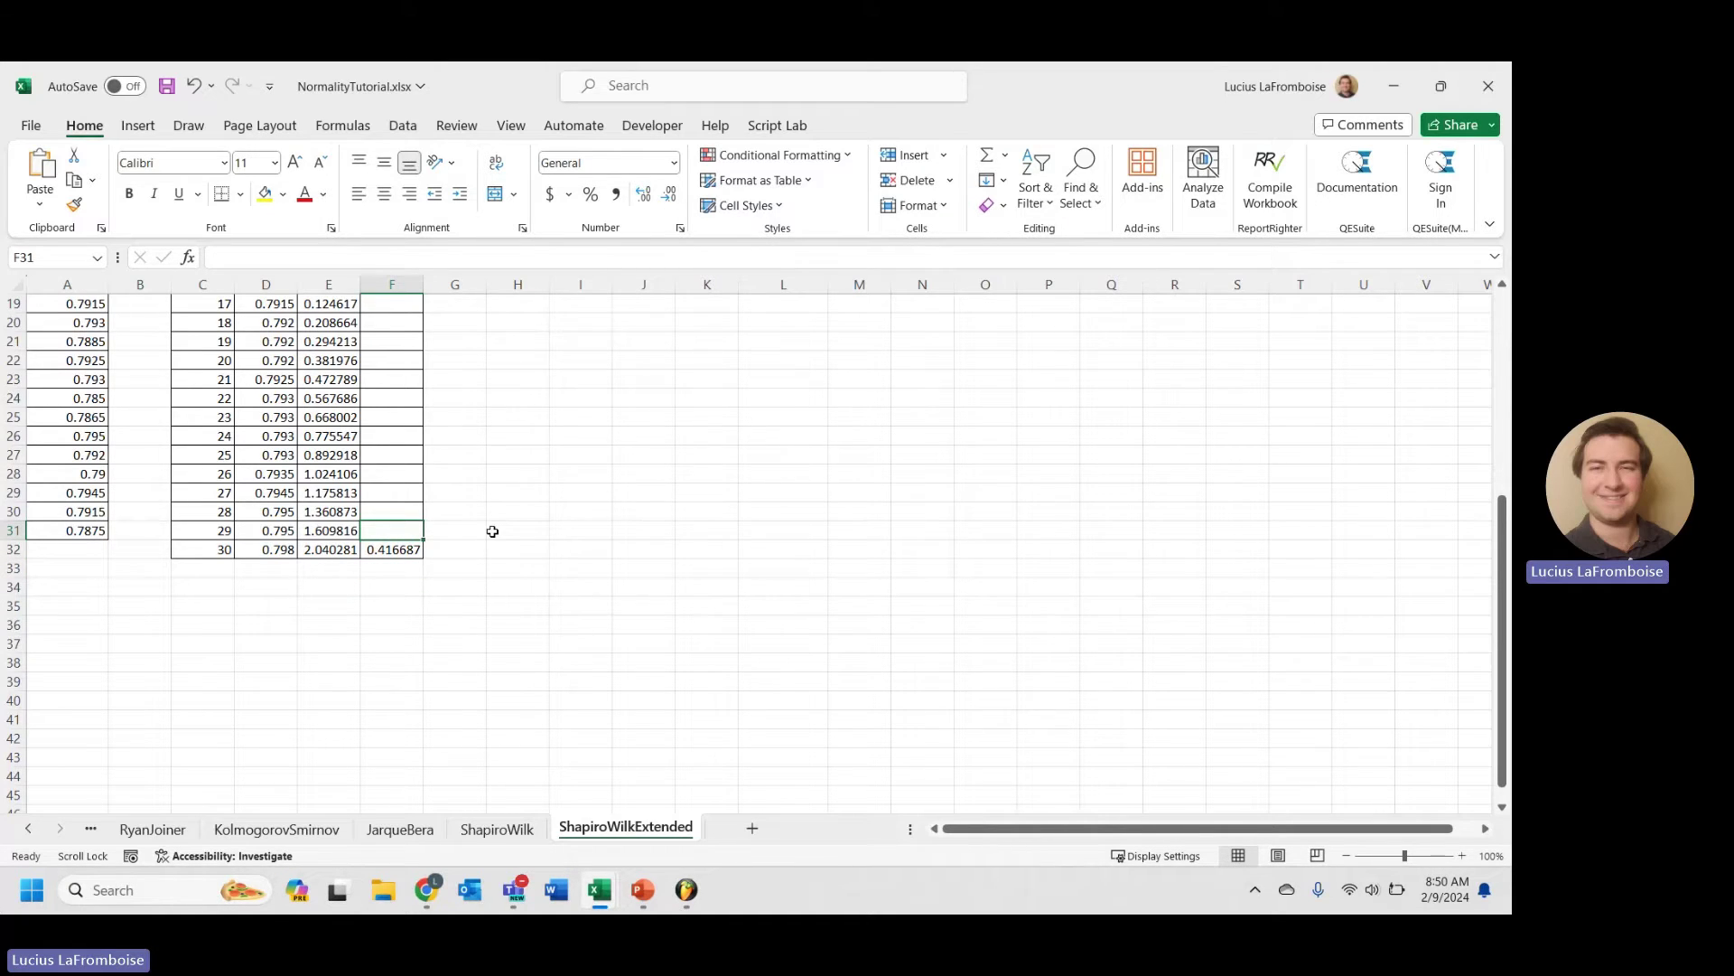
text(=)
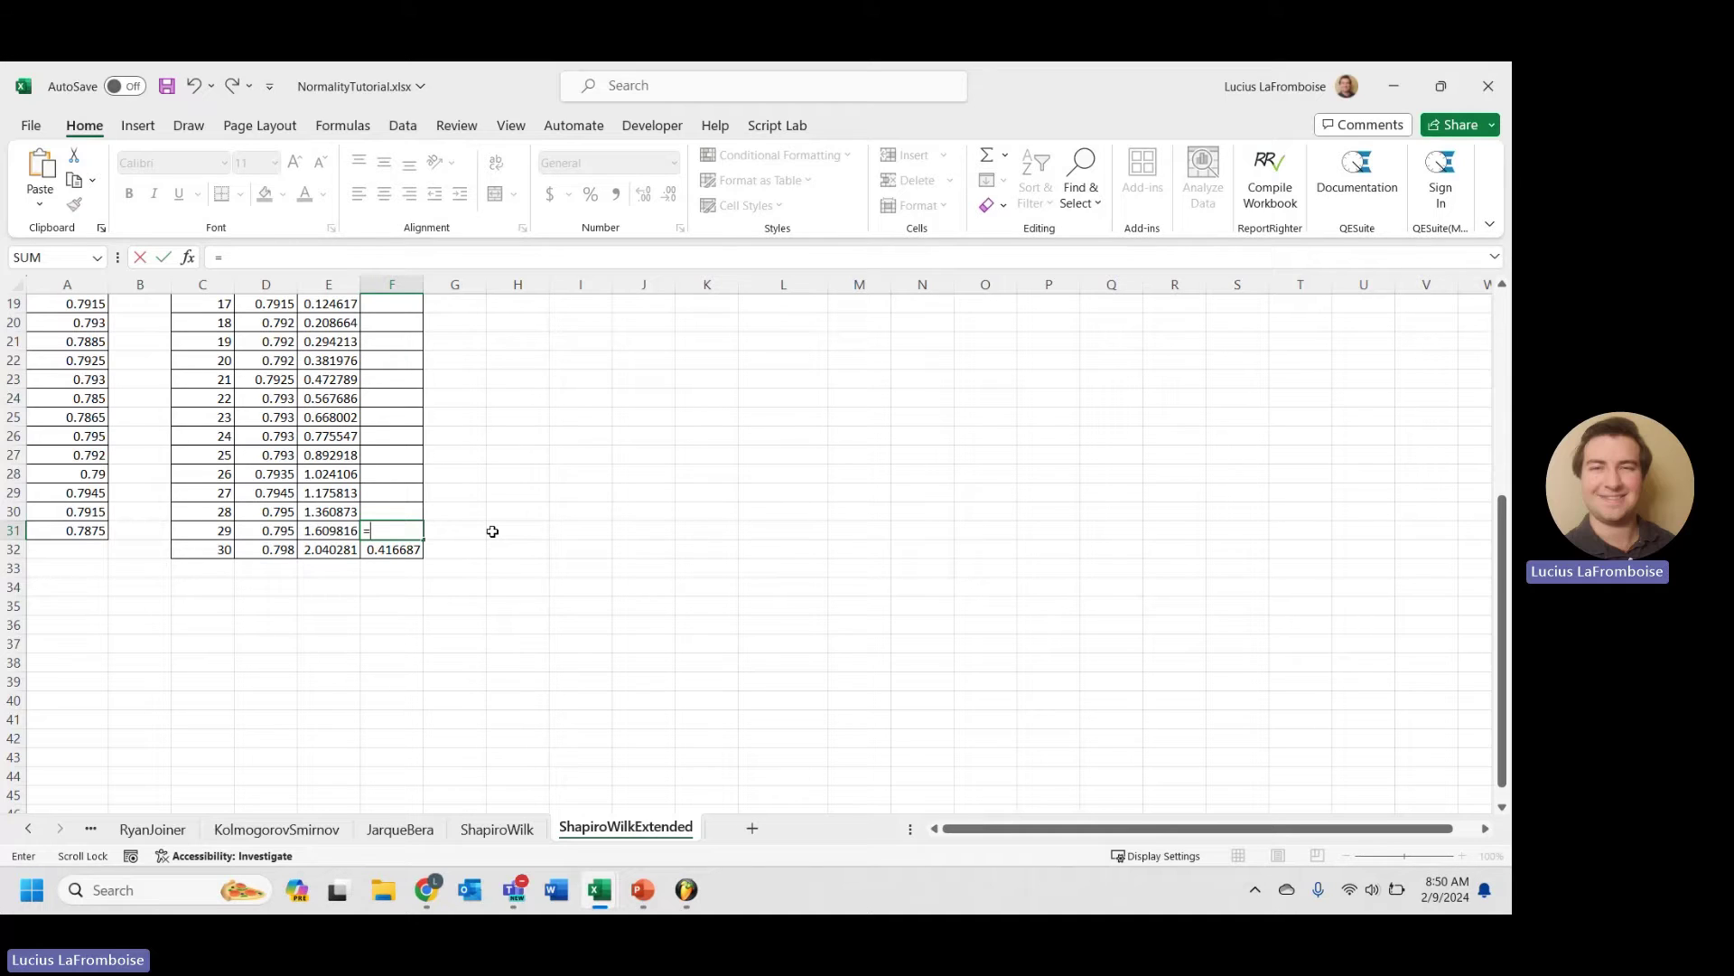
text(-3.582633*power()
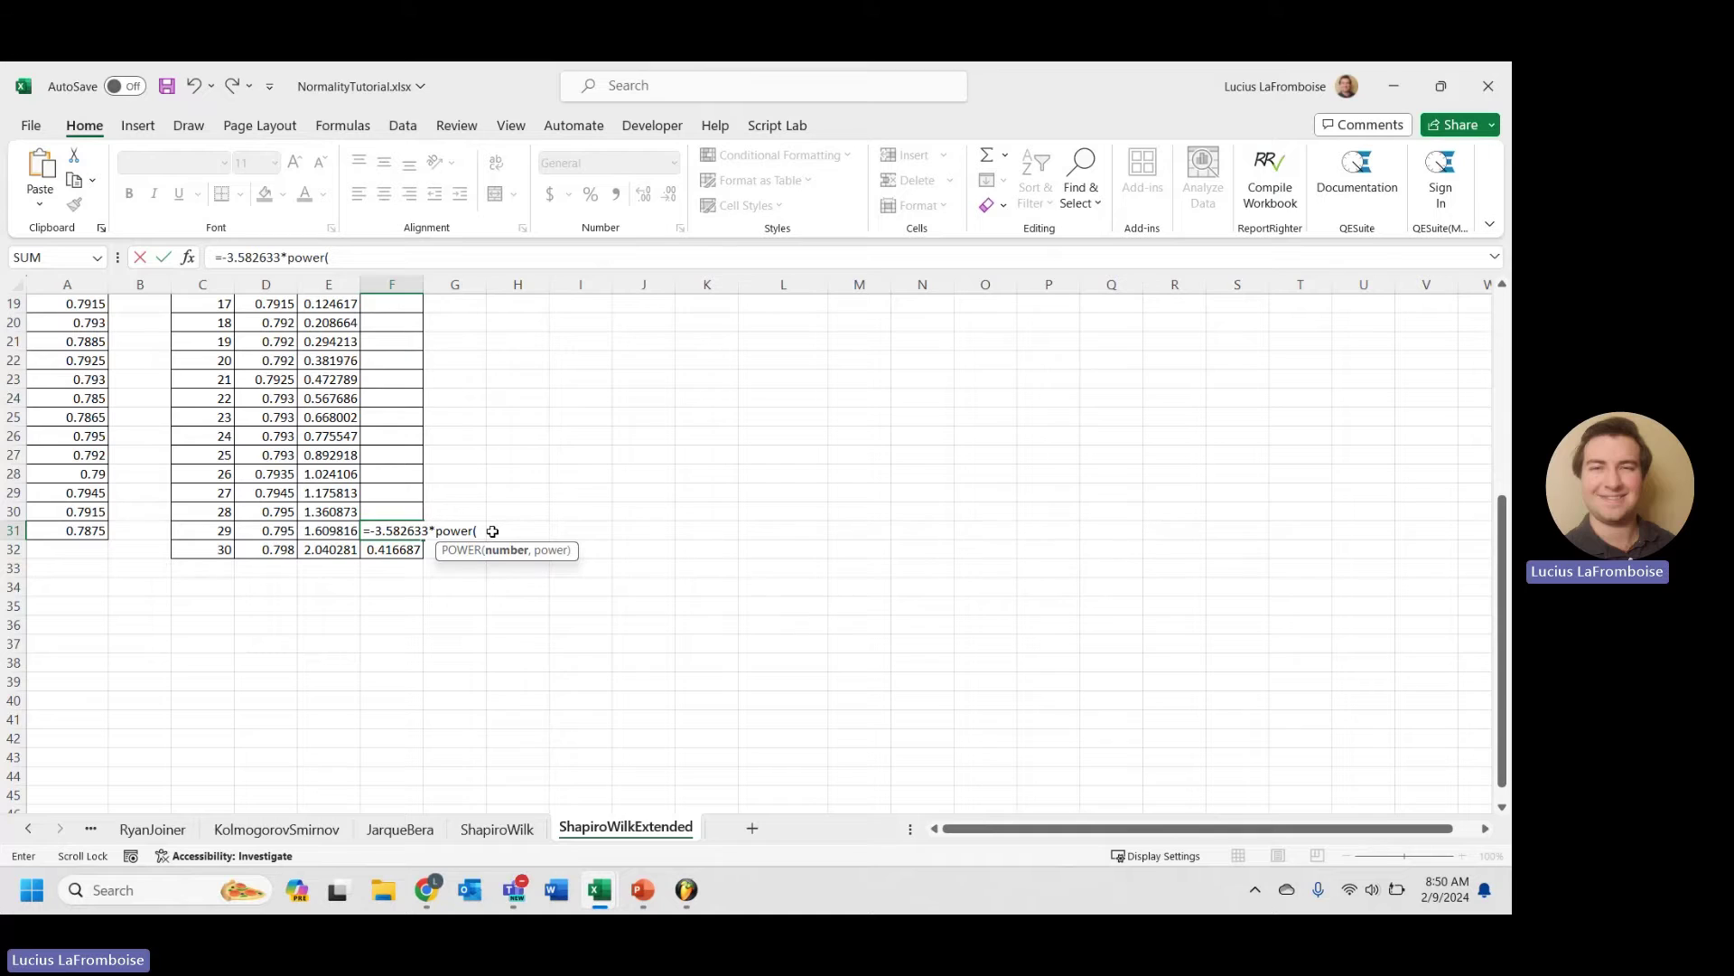
text(L3,5))
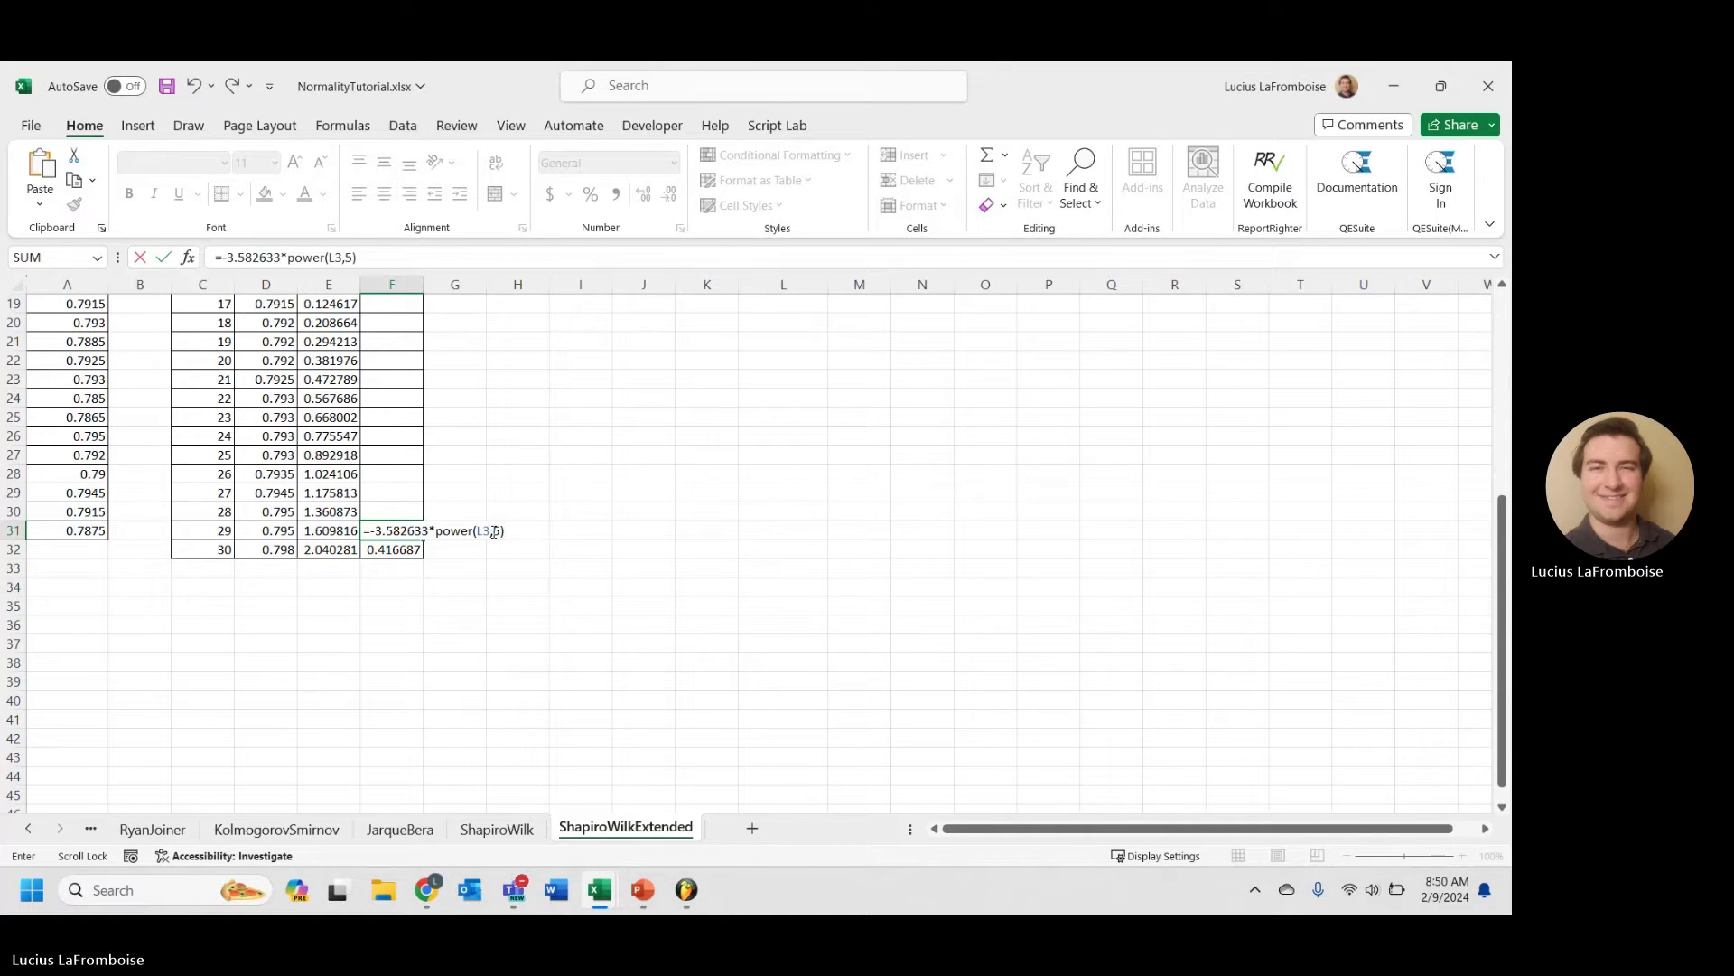
- Extend the F31 formula with the fourth- and third-power terms +5.682633*POWER(L3,4)-1.752461*POWER(L3,3)
text(+)
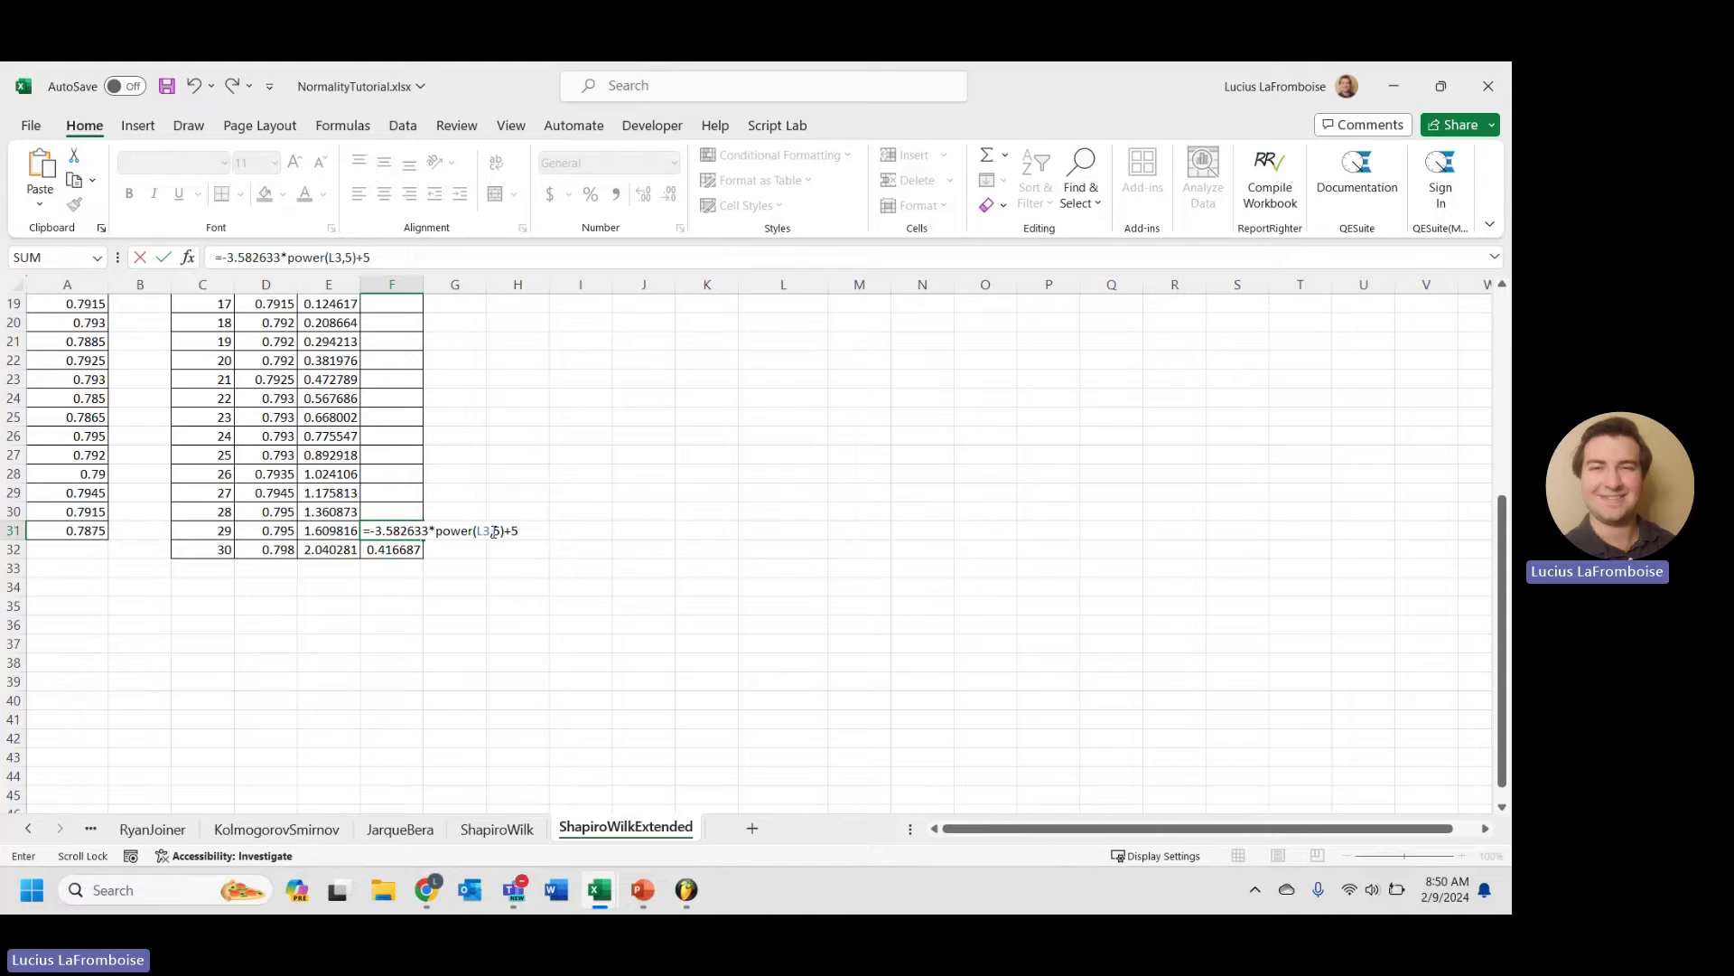
text(5.682633*power()
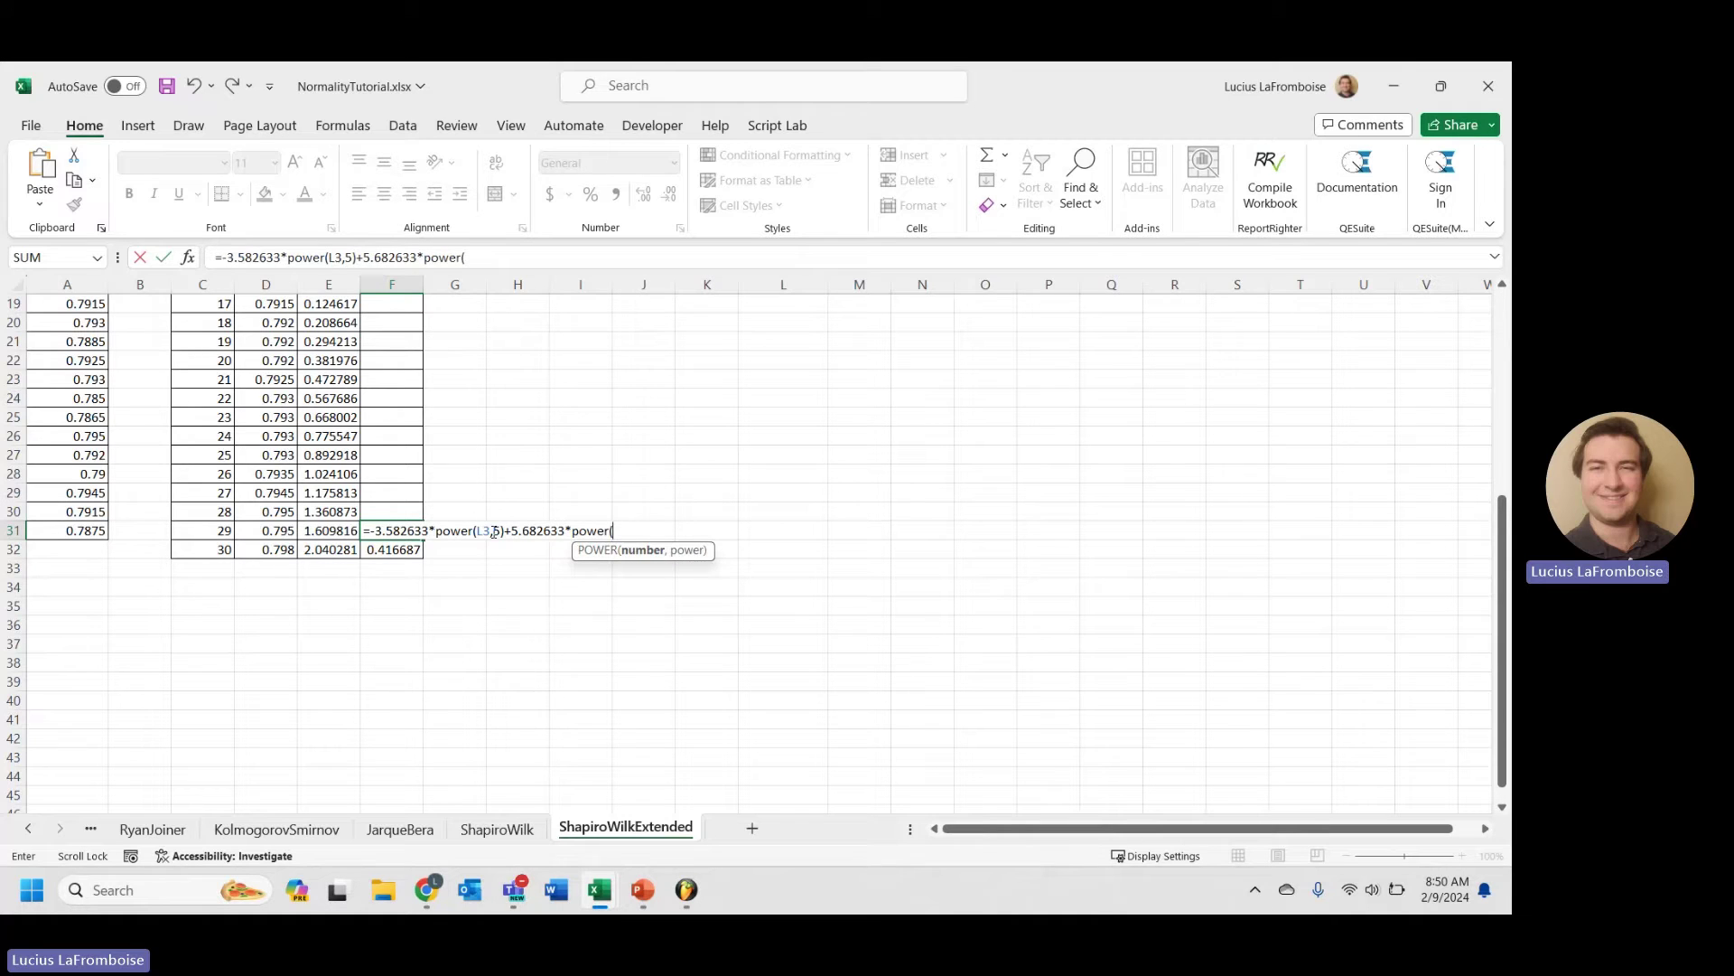
text(L3,4))
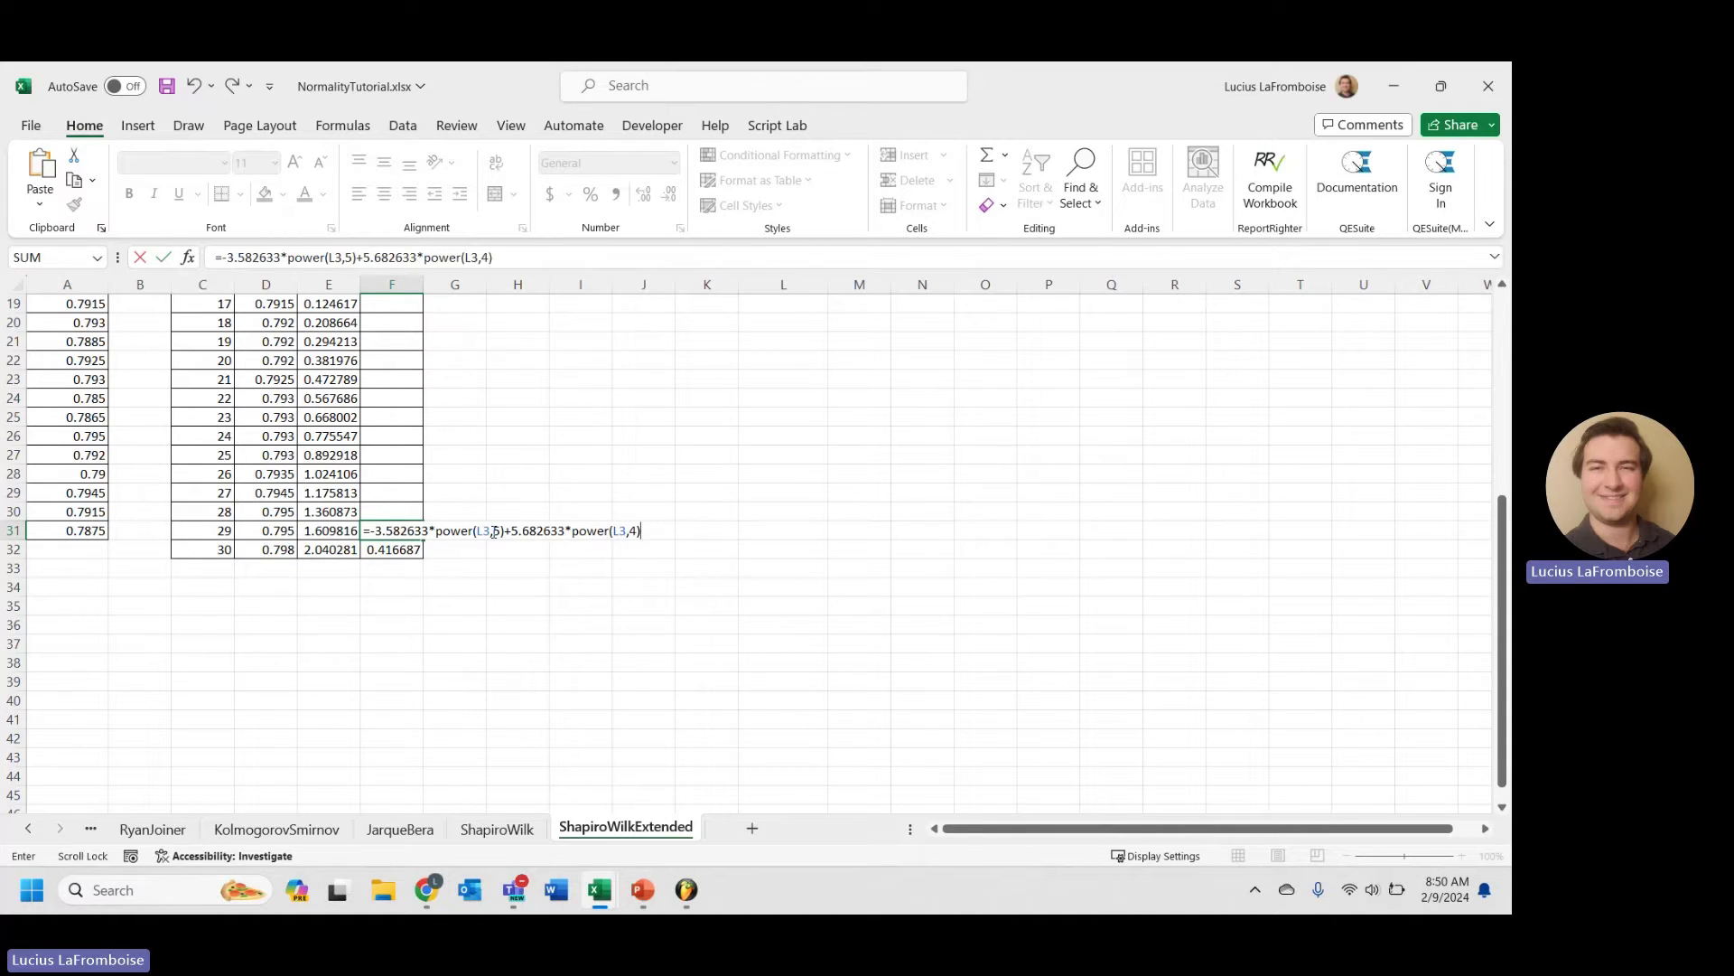
text(-1.752461*power(L3, )
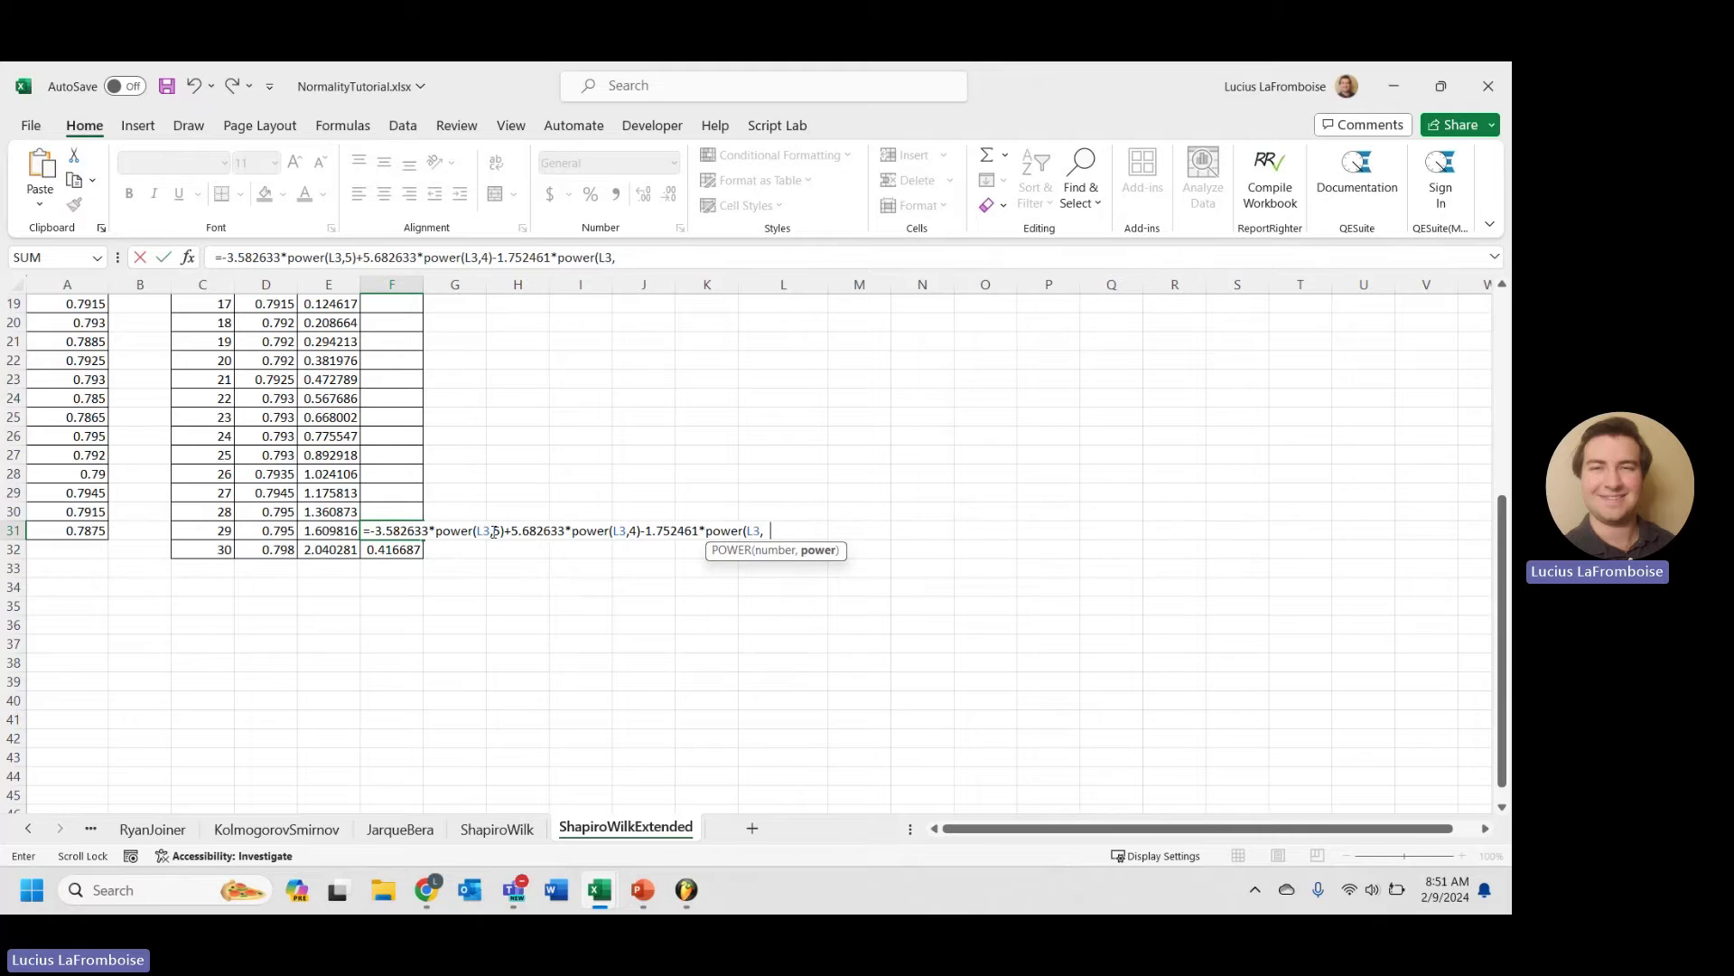
text(3))
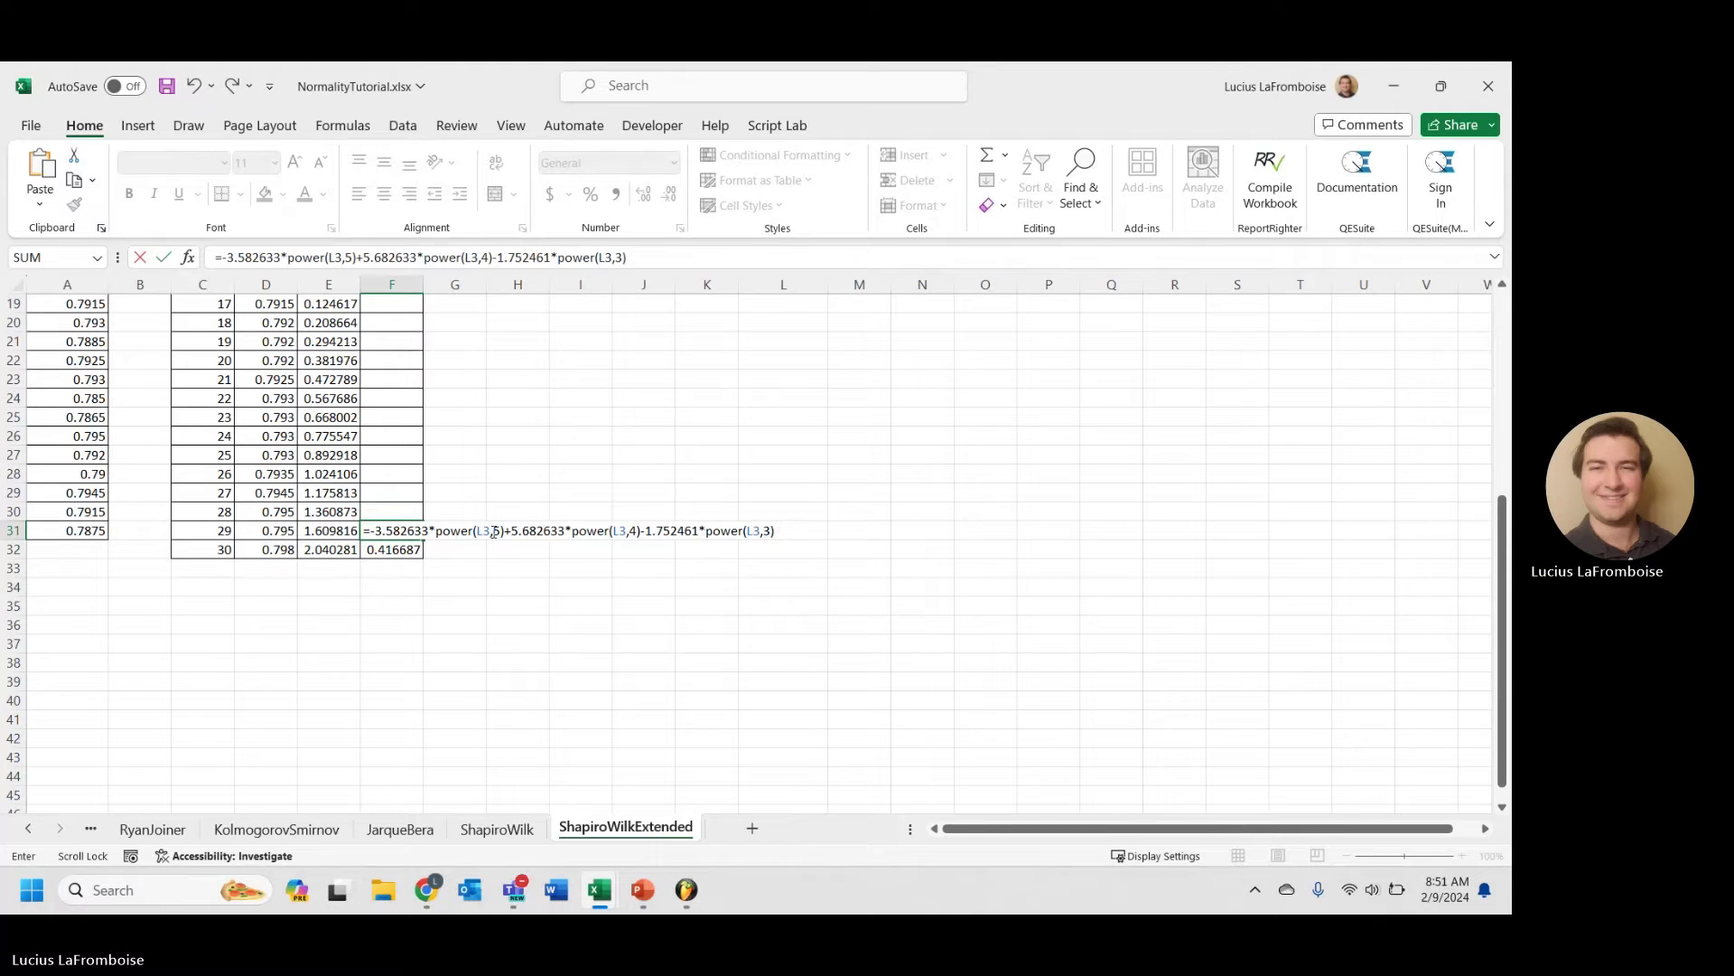
- Continue the F31 formula with the second-power and linear terms -0.293762*POWER(L3,2)+0.042981*L3, followed by a plus sign
text(-0.2)
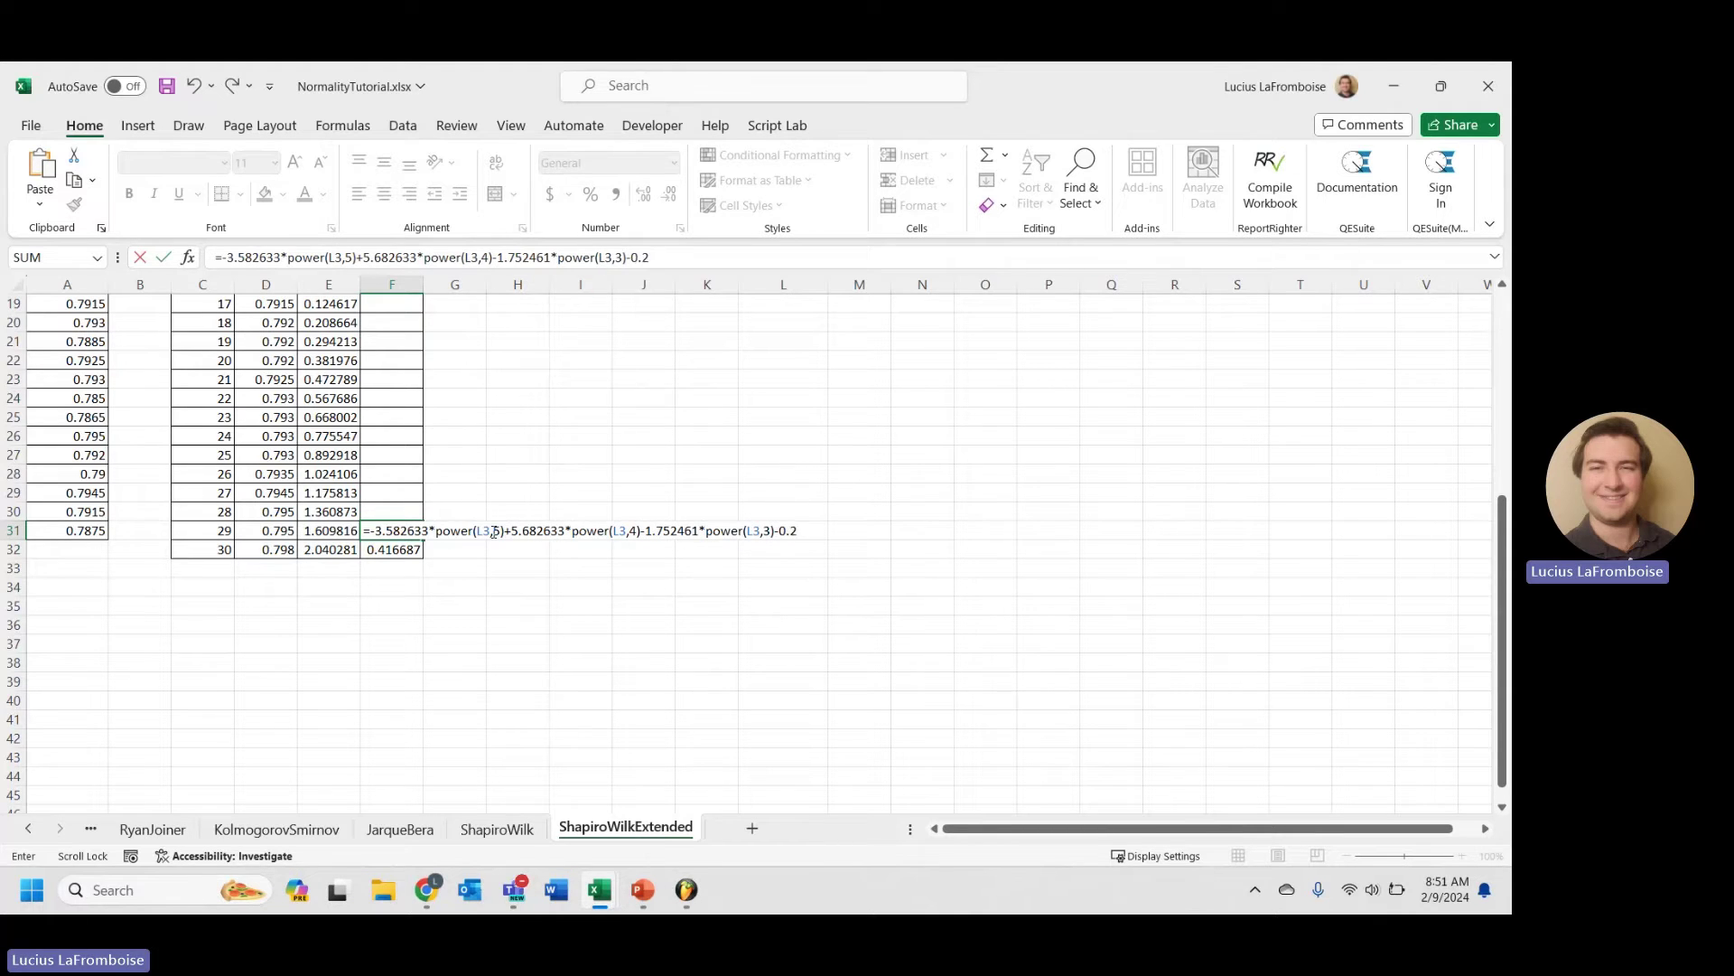
text(93762*powe)
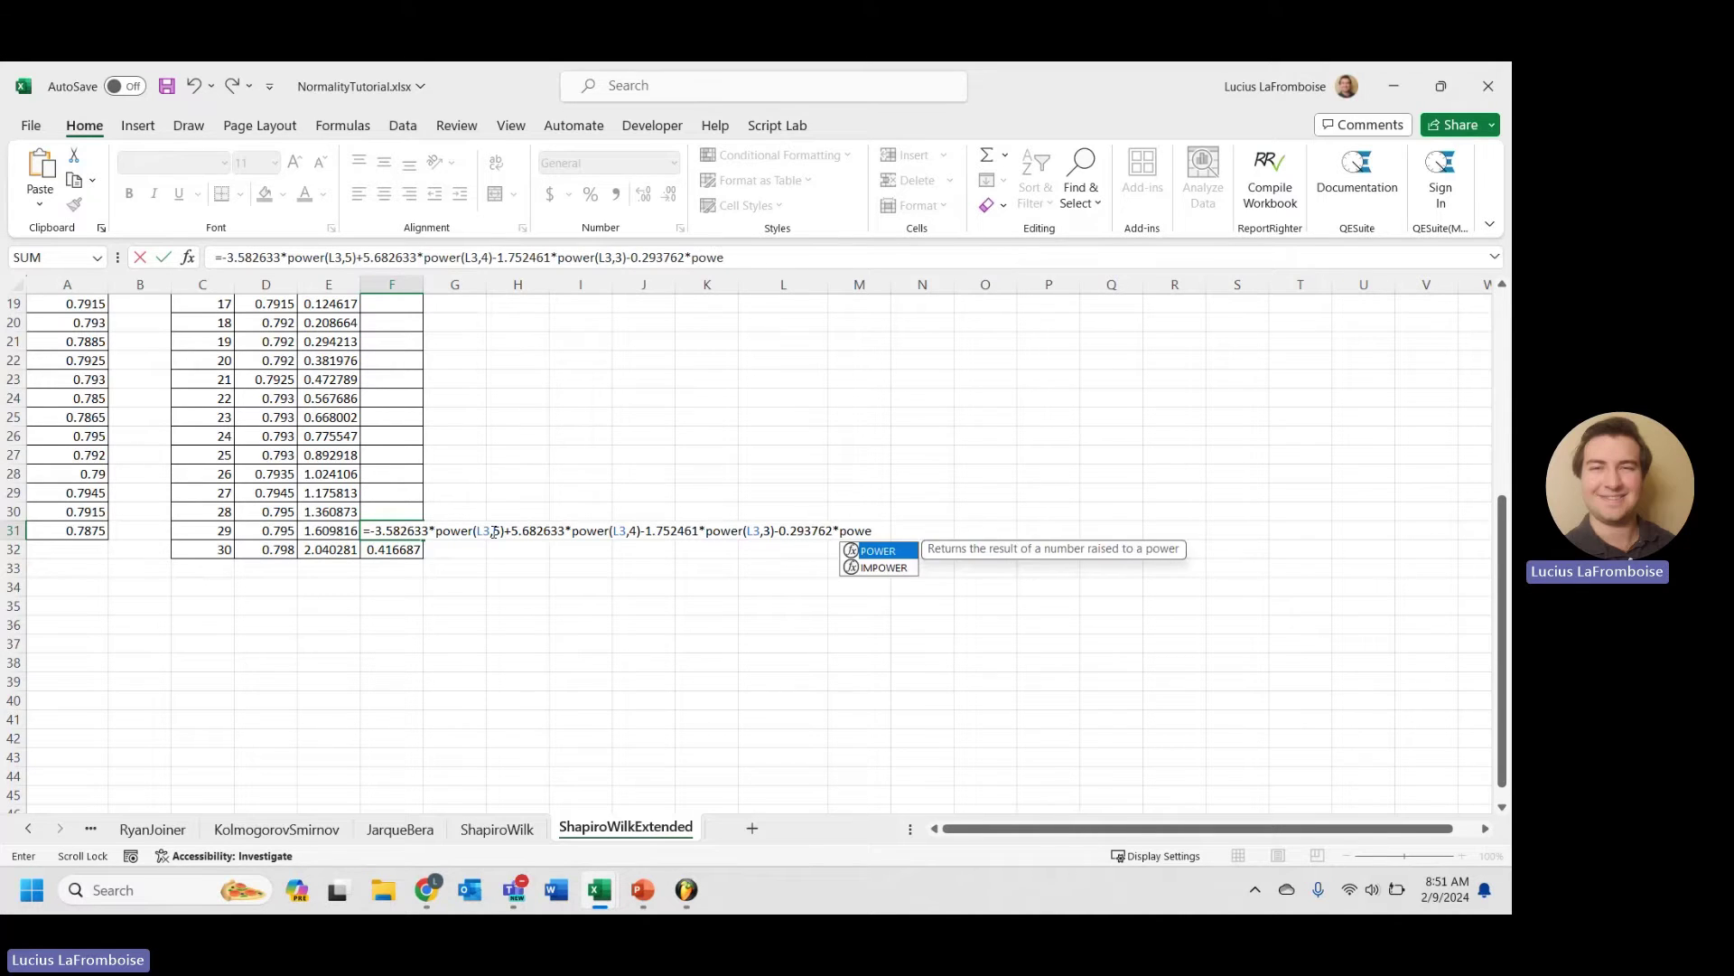
text(r(L3,)
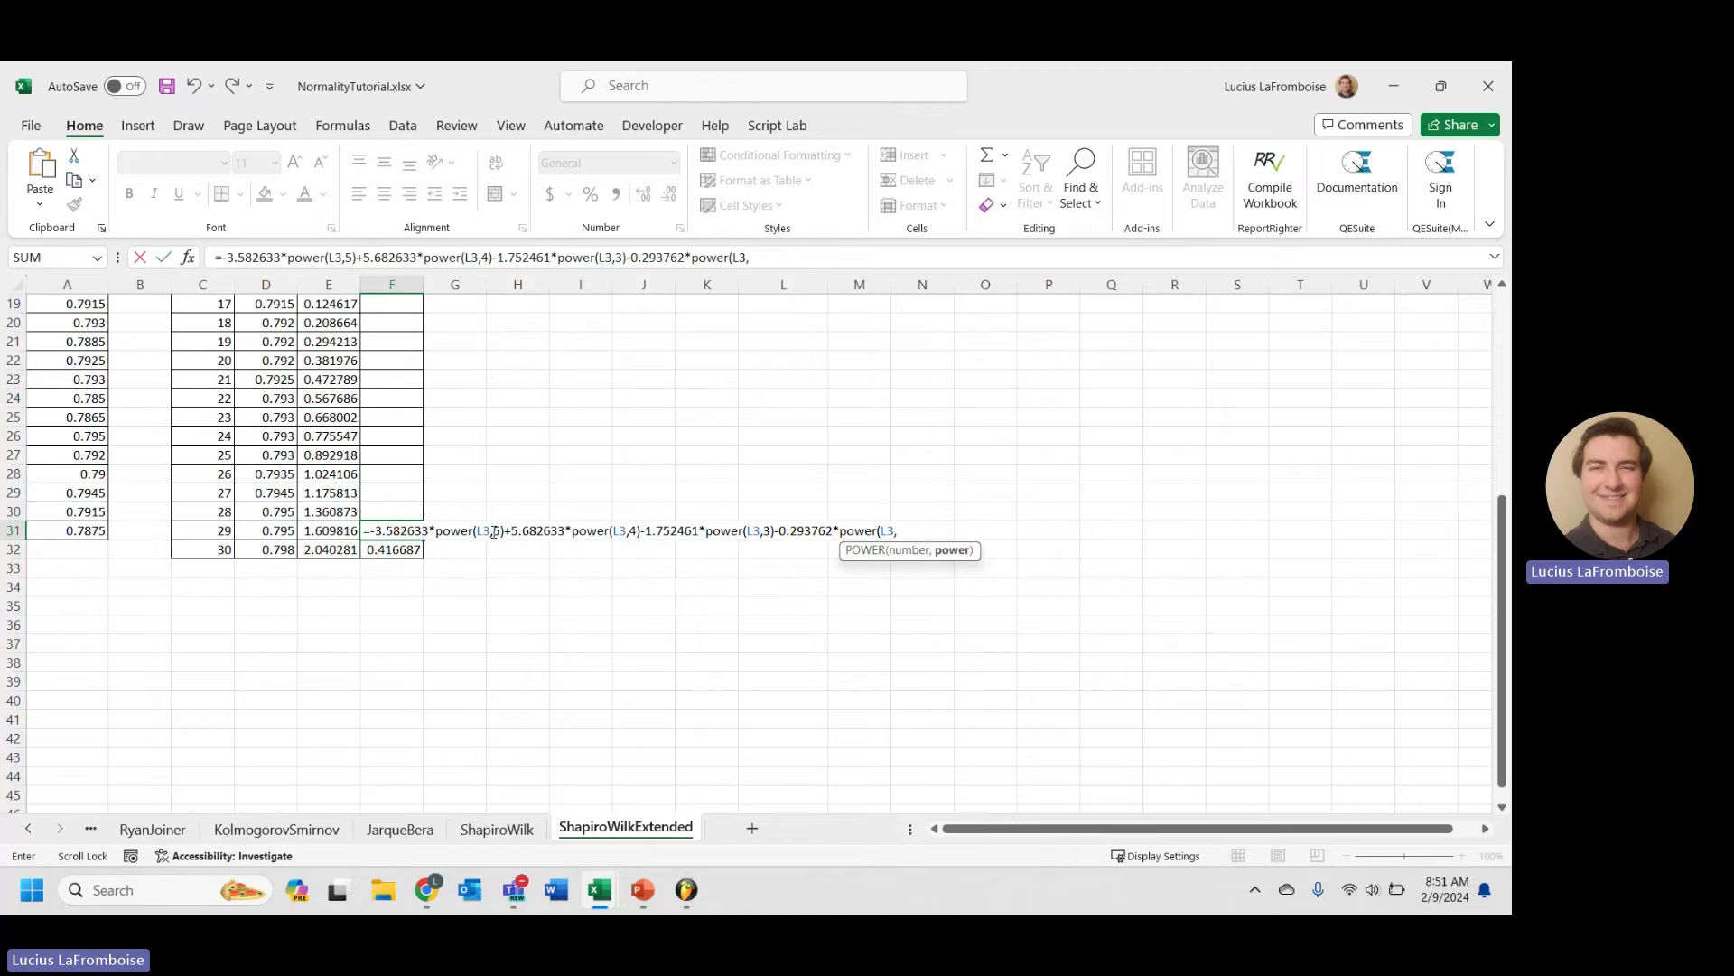
text(2))
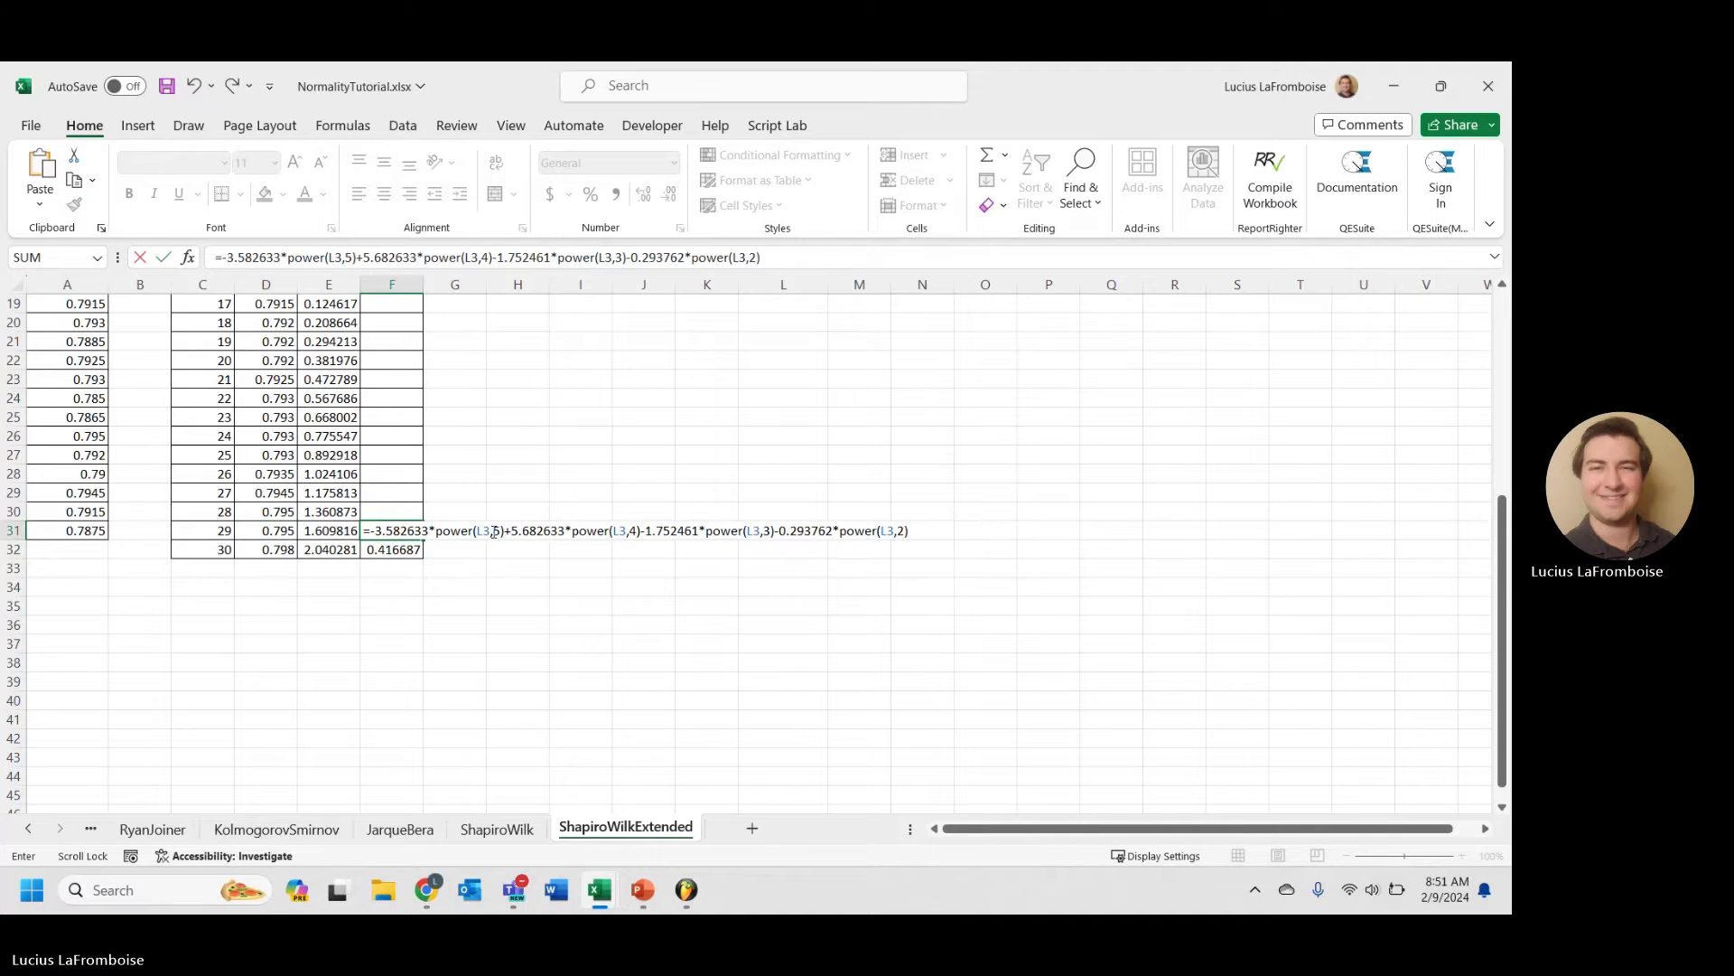
text(+0.042981)
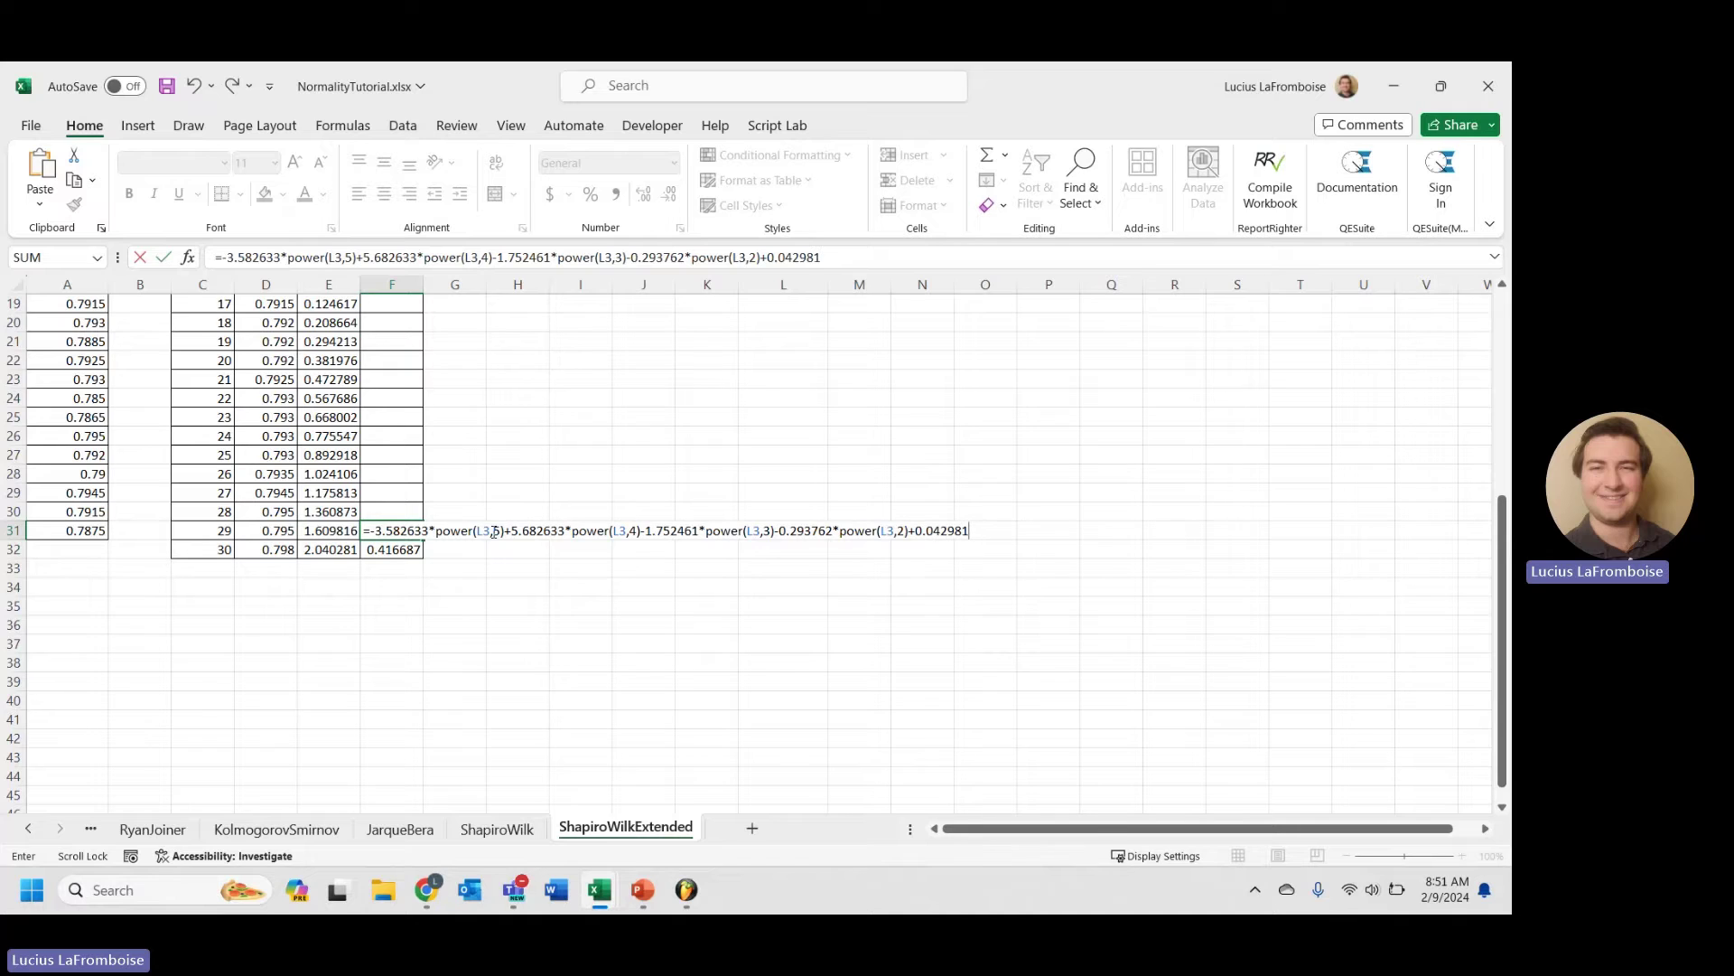
text(*L3+)
- Complete the a(i) formula in F31 with the final term E31/SQRT(L2) and enter it
click(271, 531)
click(324, 533)
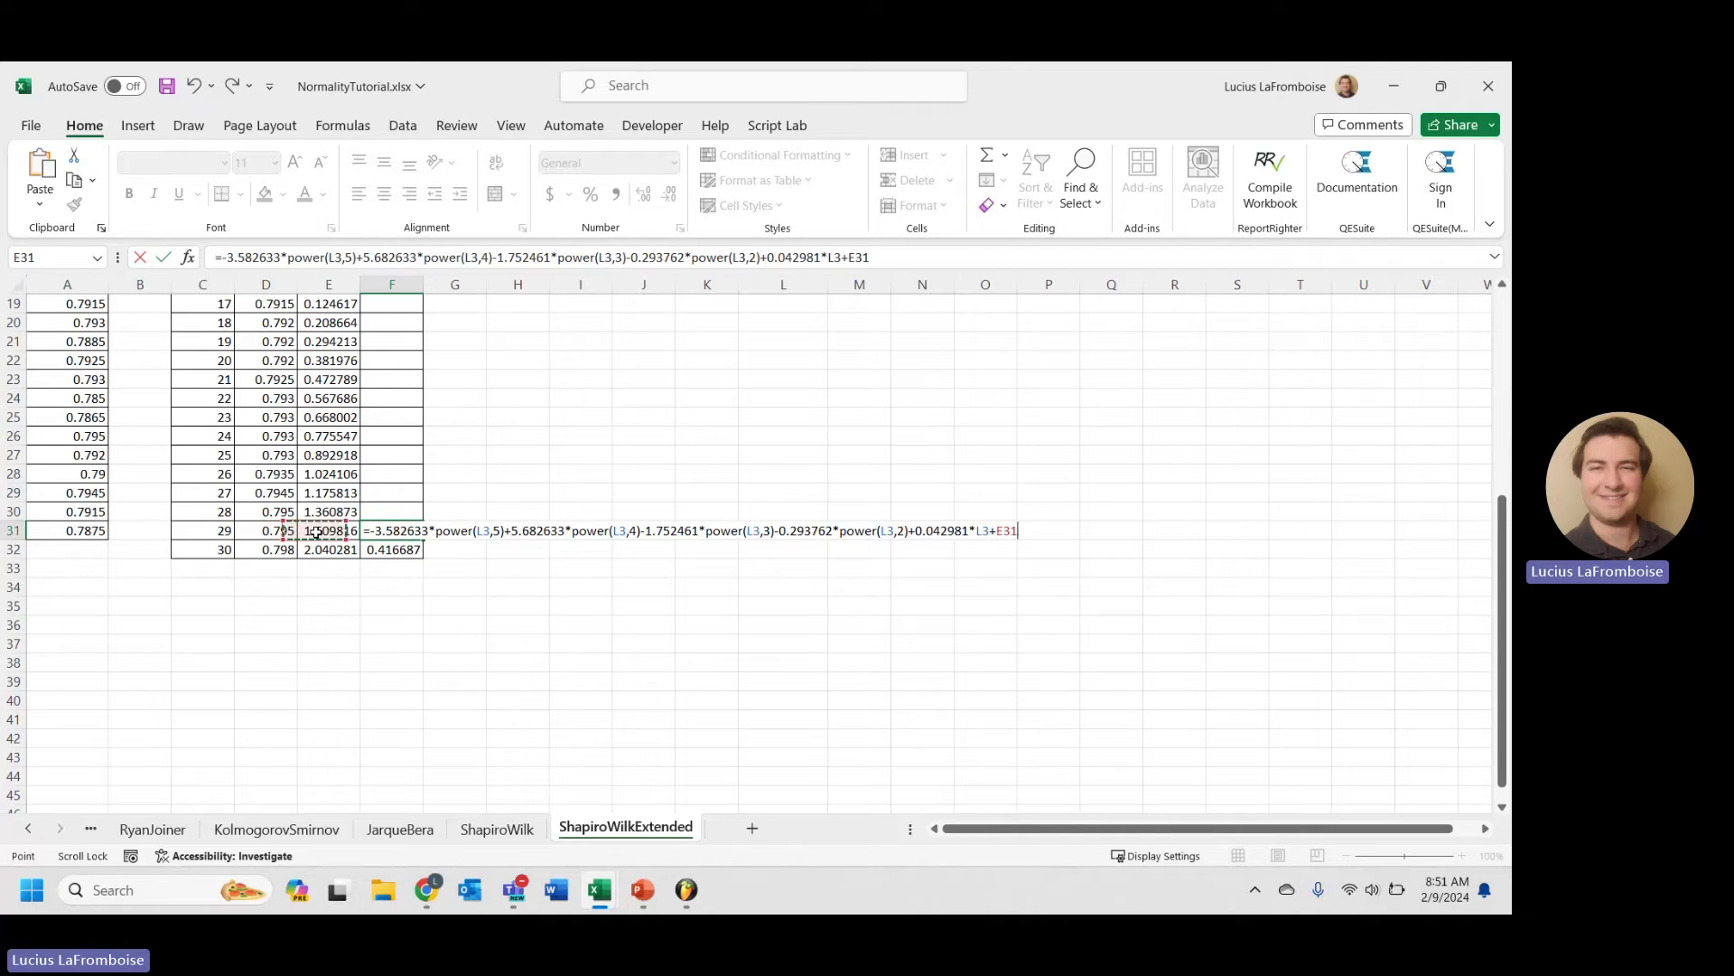
text(/SQRT)
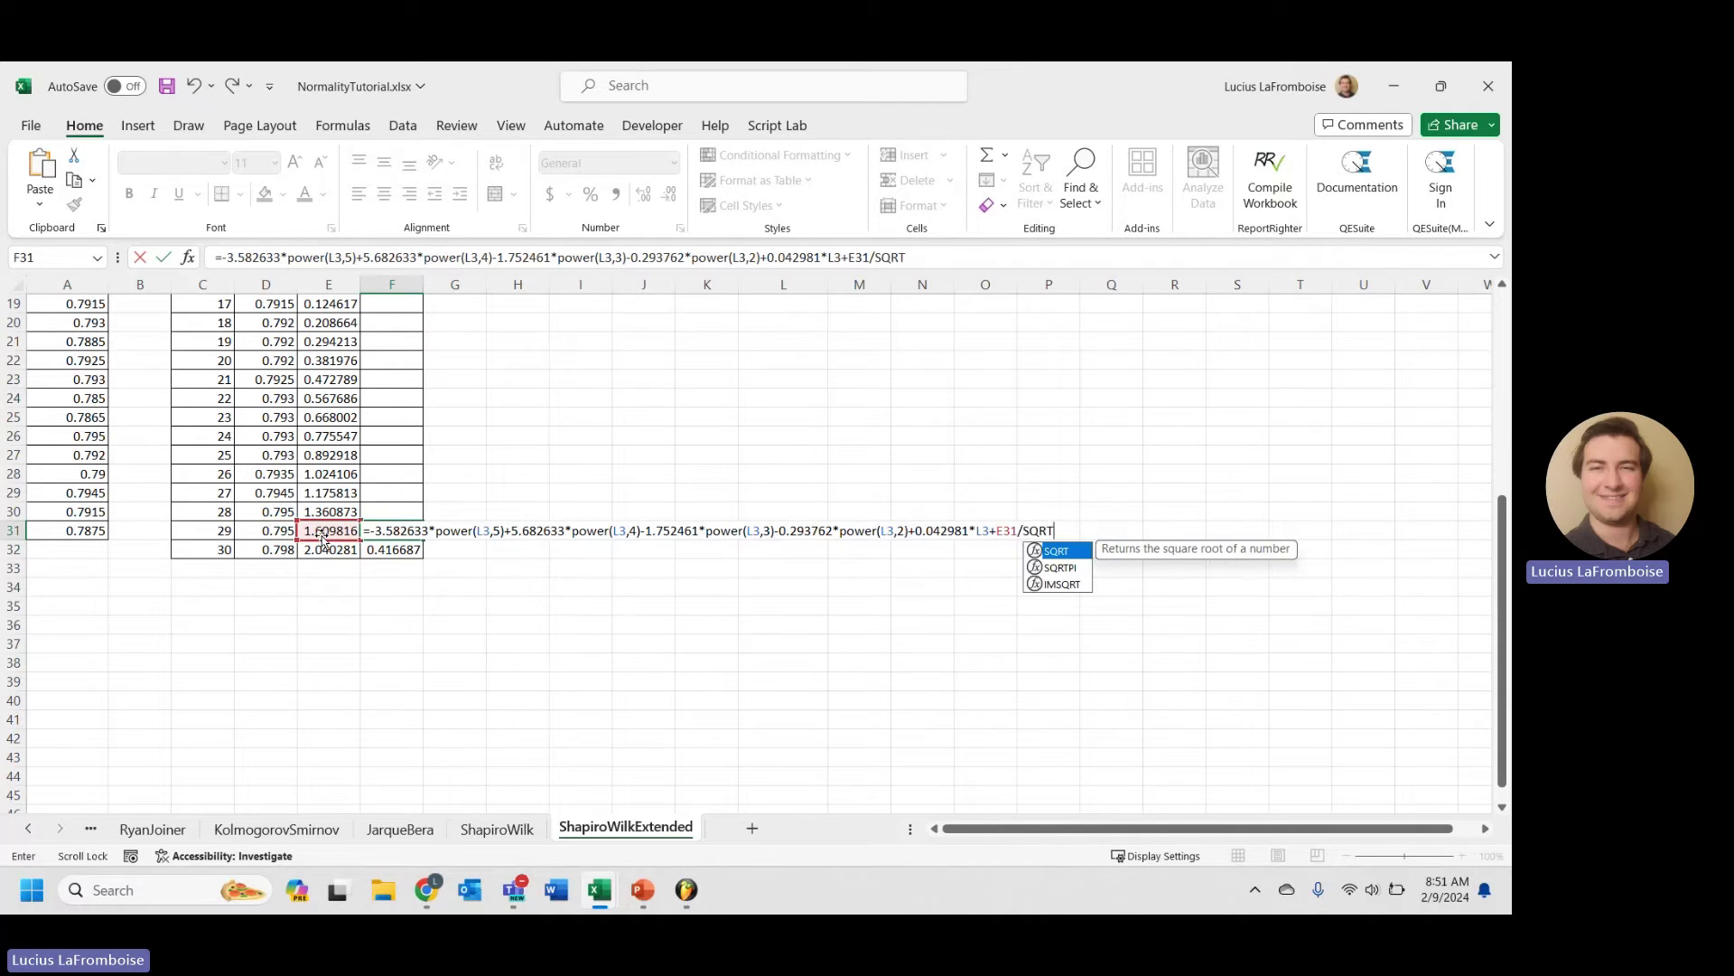
text((L2)
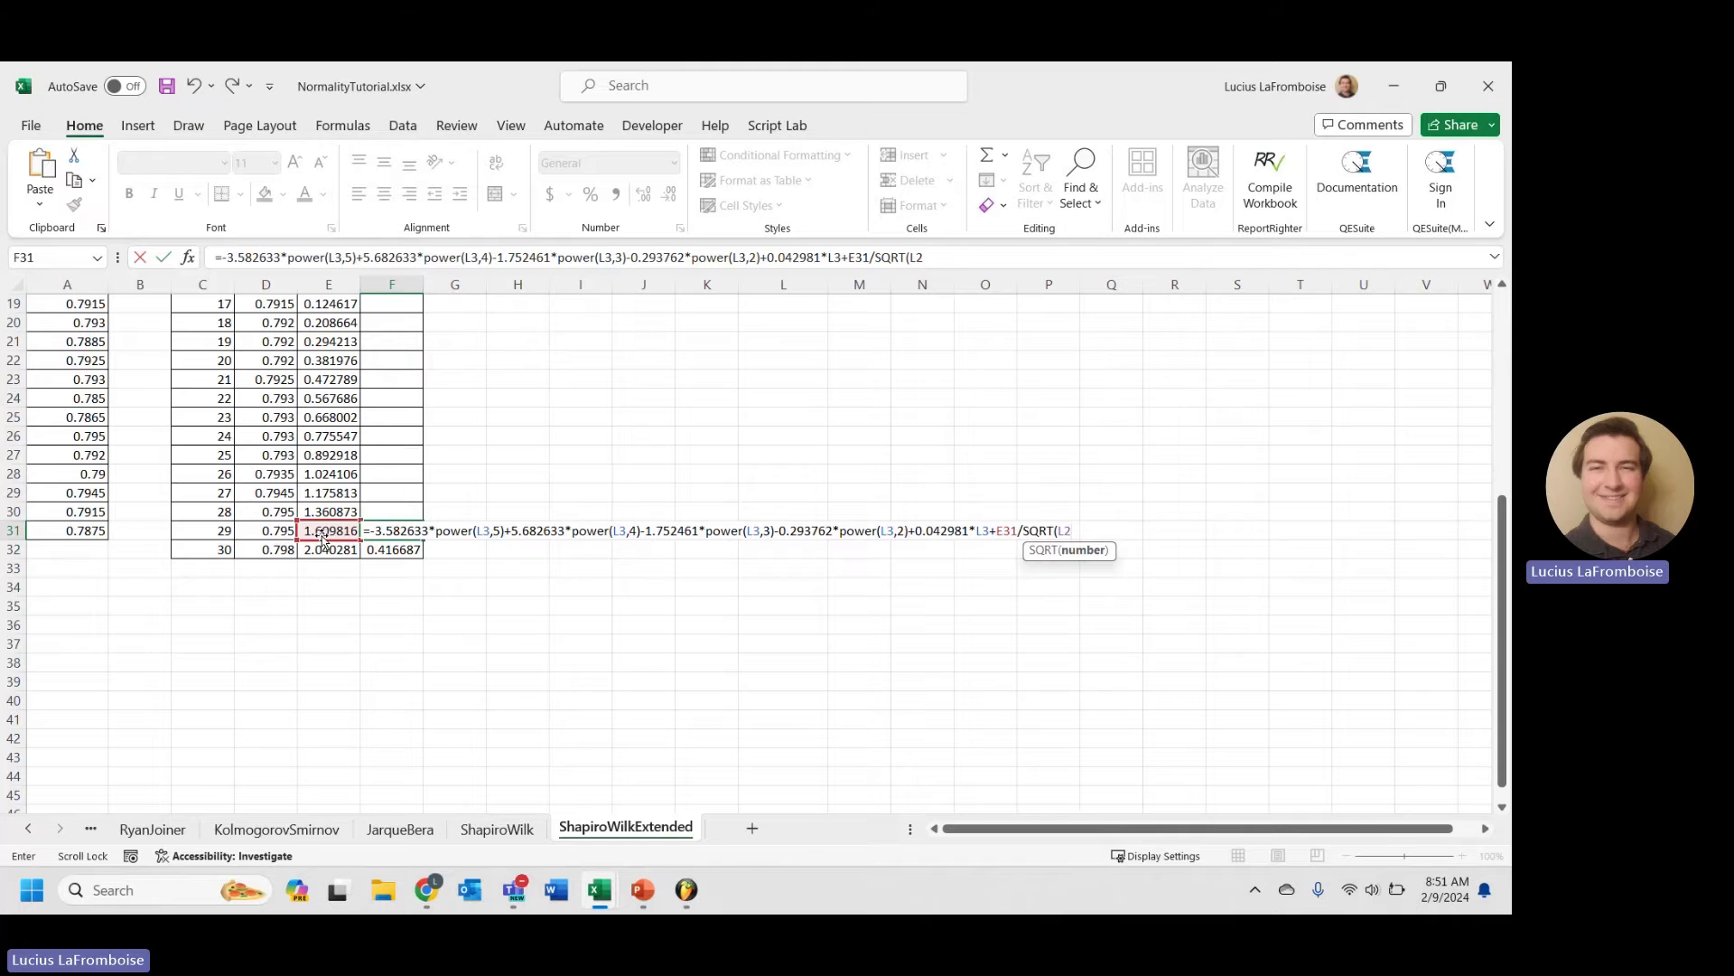
text())
key(Return)
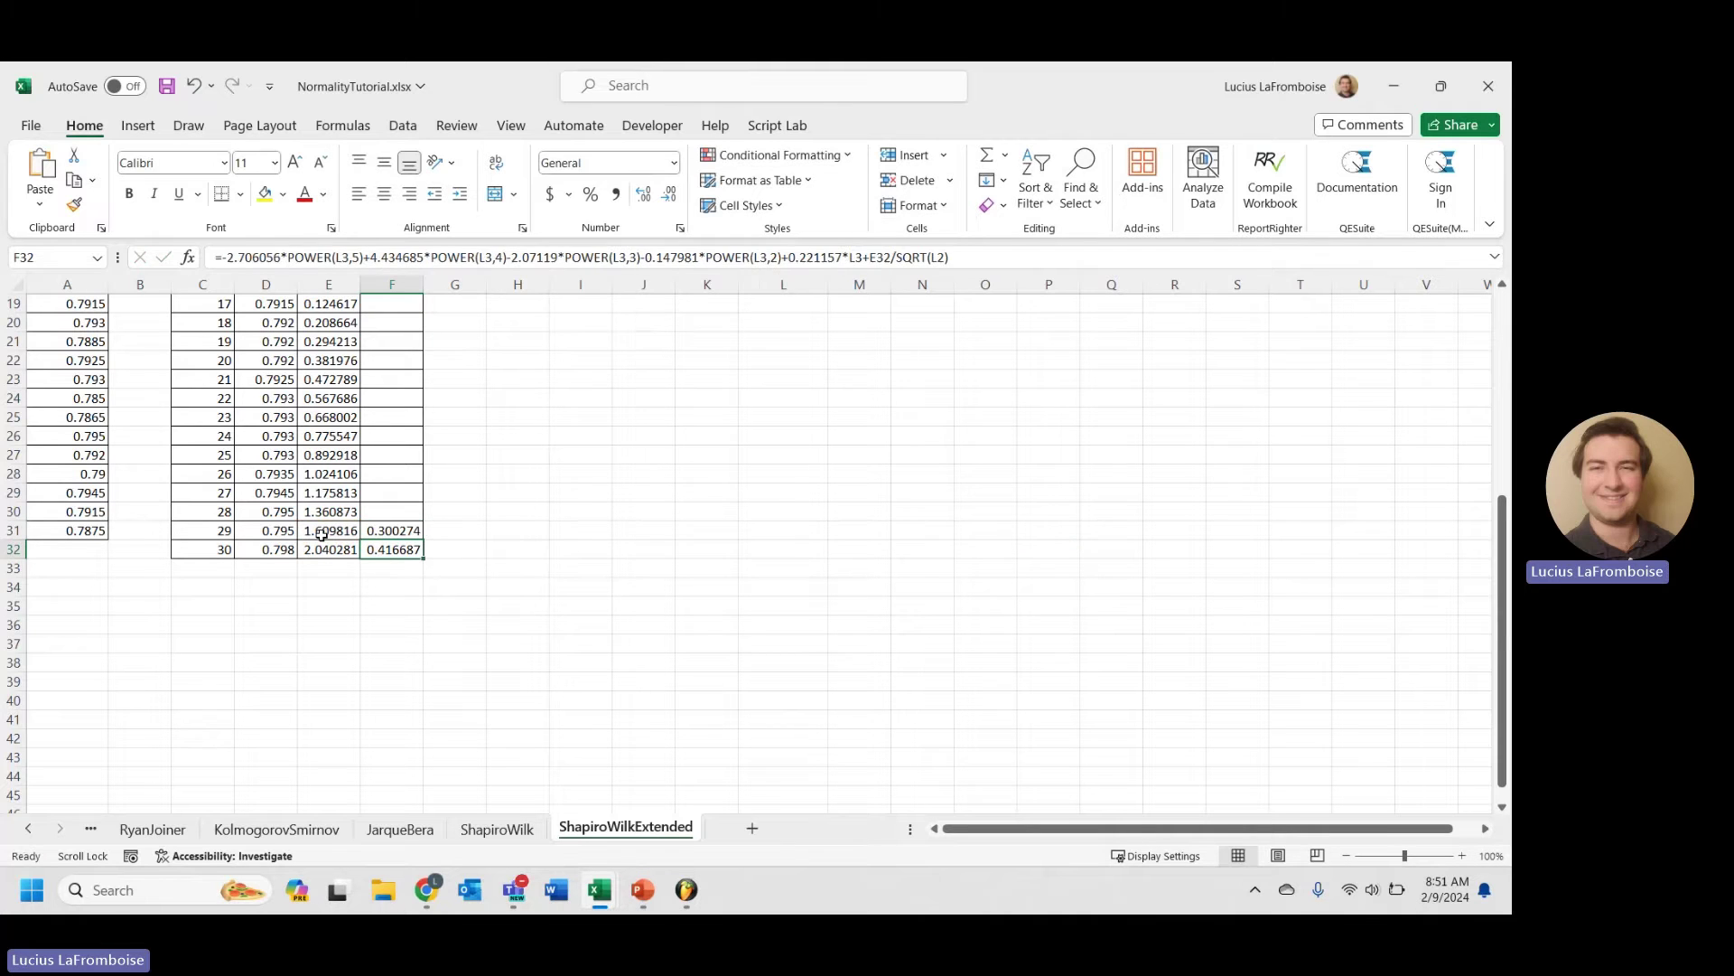
- Enter =-F32 in cell F3 as the a(i) value for i = 1
scroll(362, 569, up, 6)
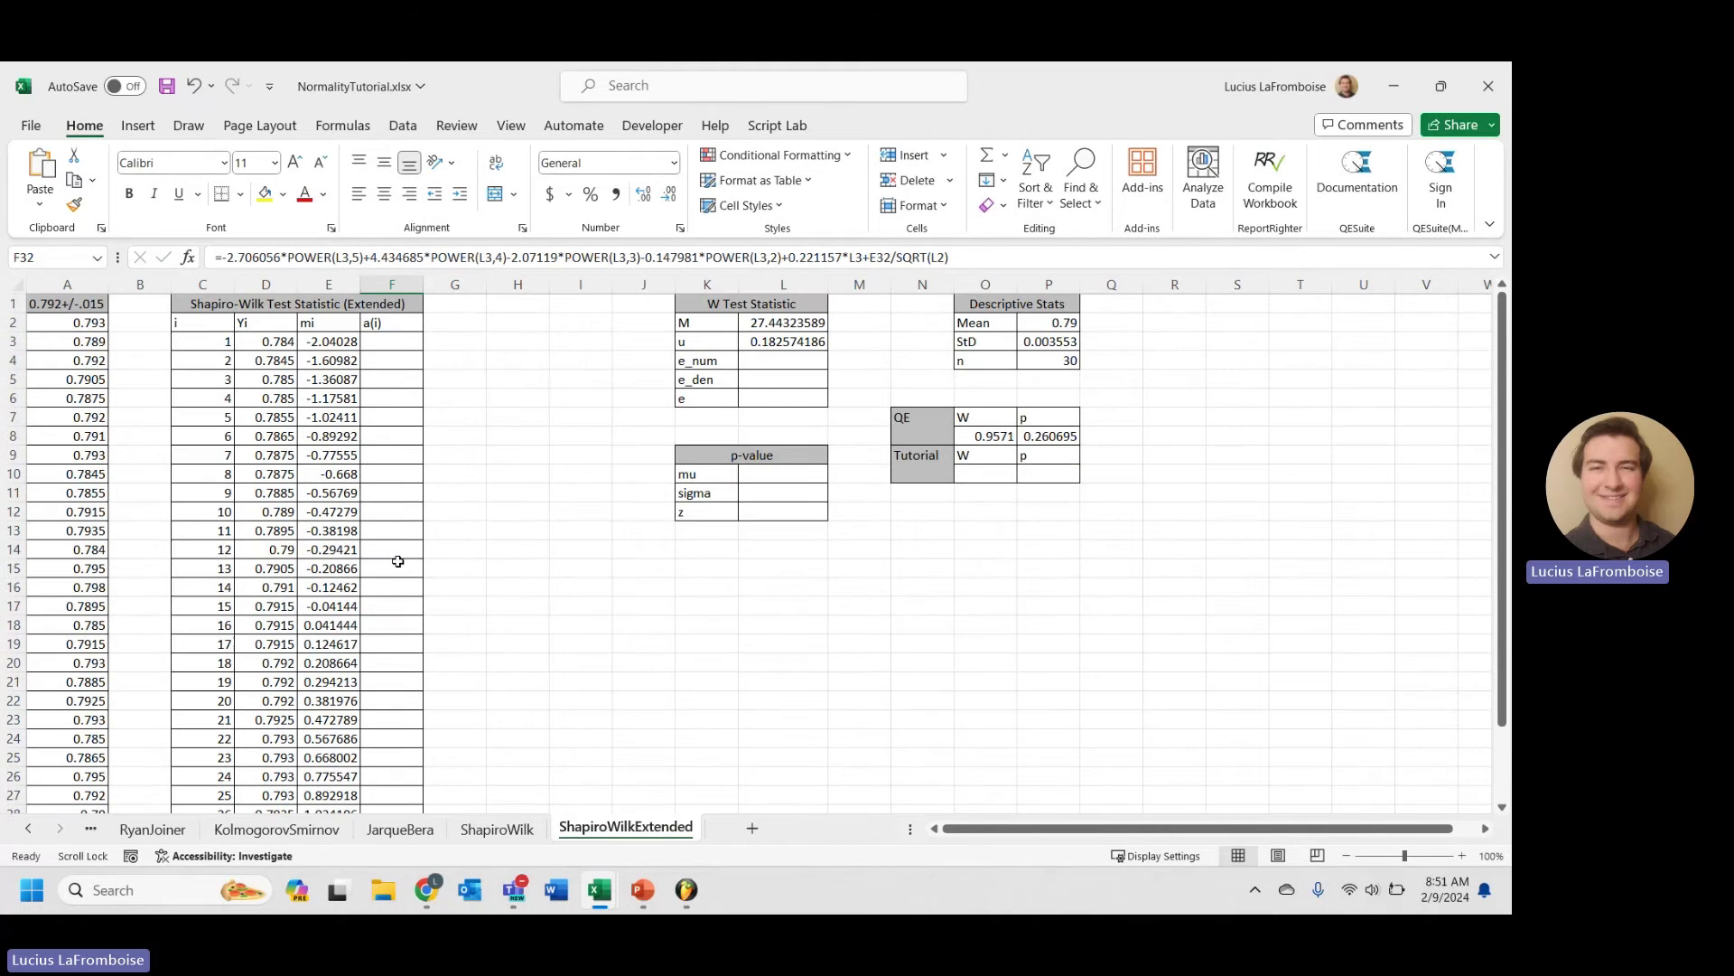
click(397, 342)
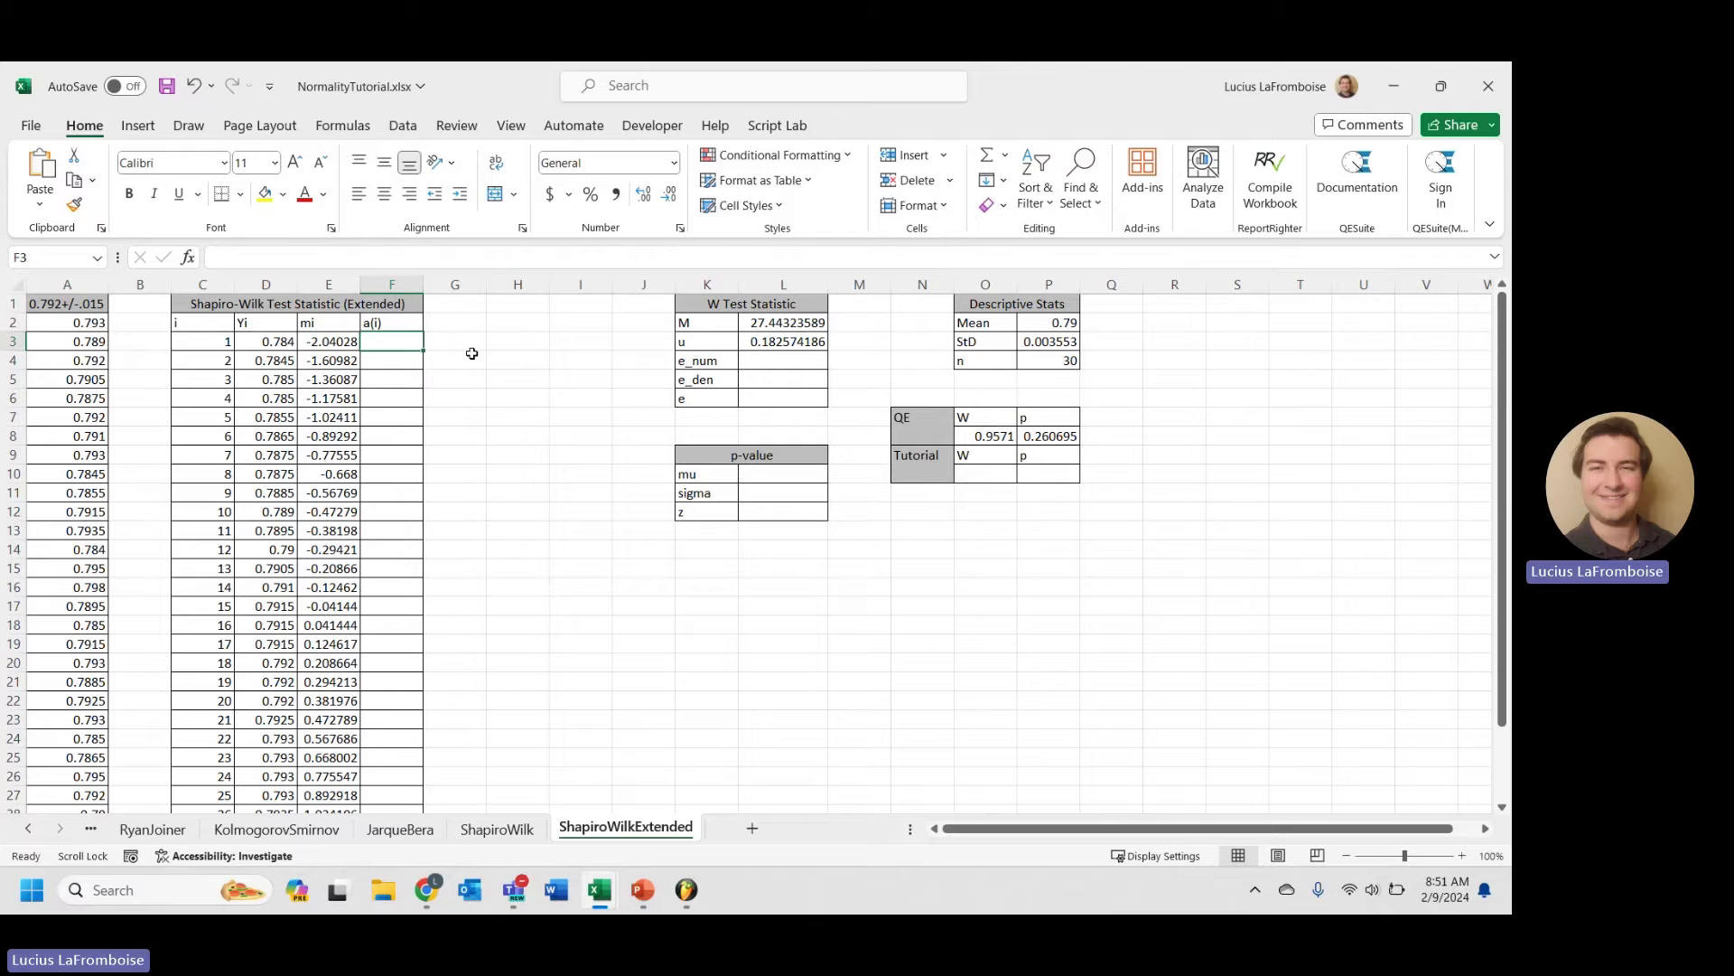
text(=-)
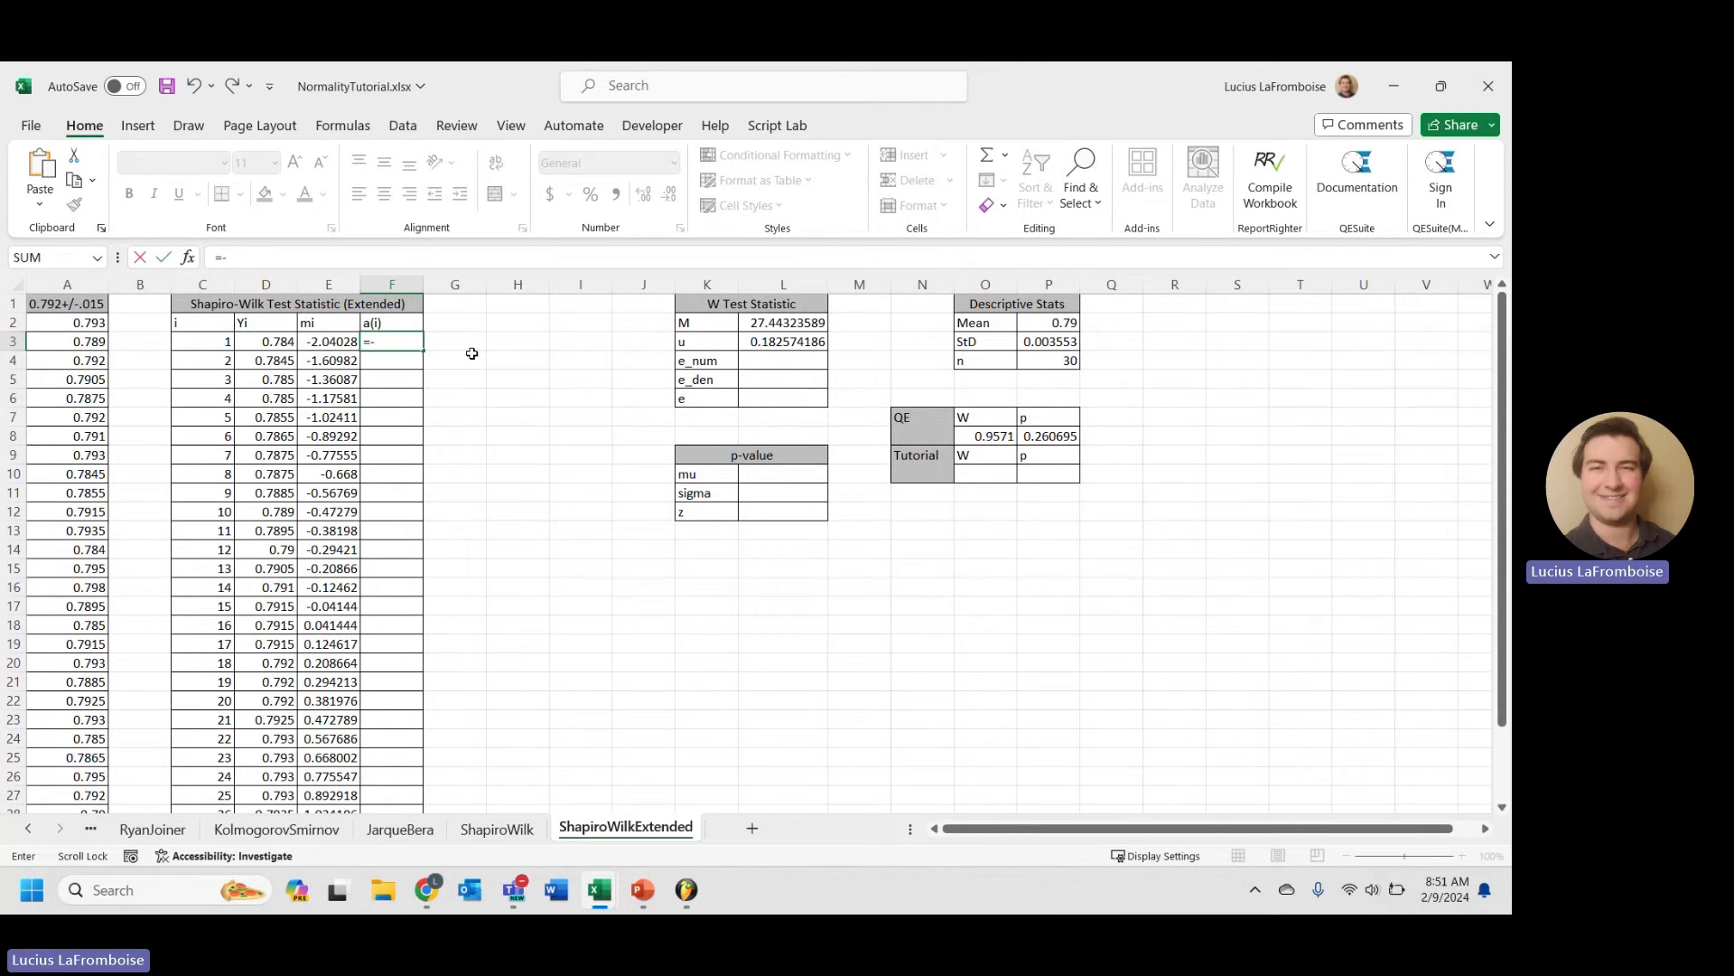
scroll(452, 470, down, 3)
click(404, 725)
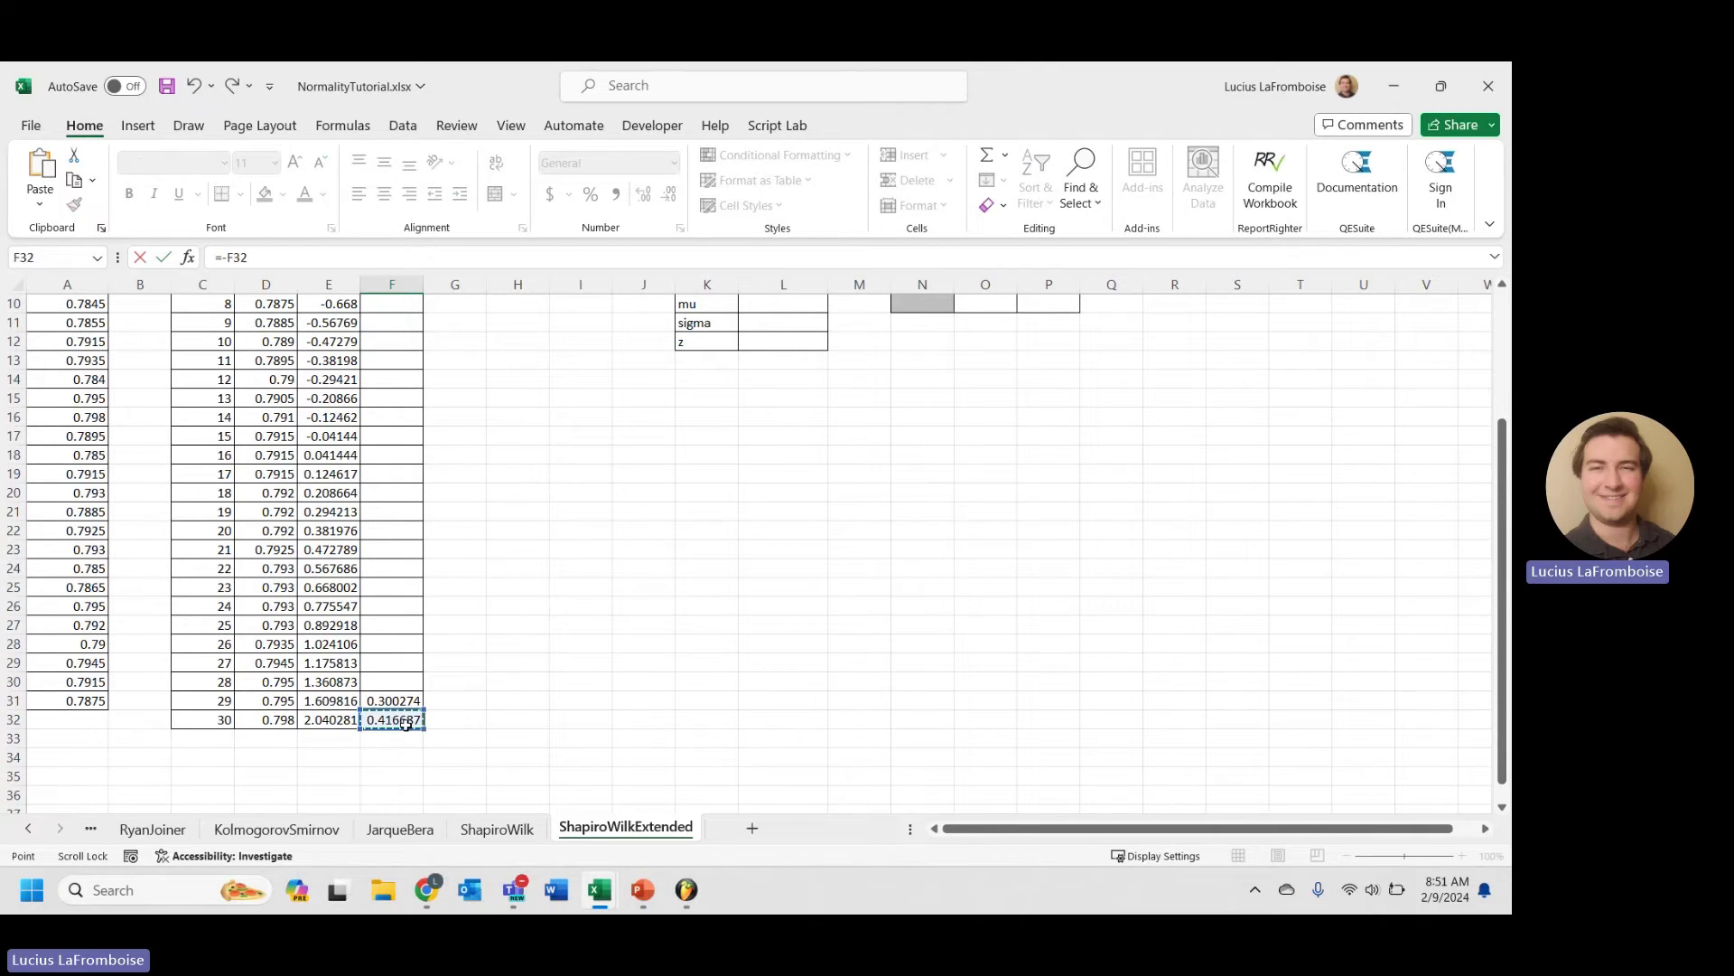
key(Return)
- Enter =-F31 in cell F4 as the a(i) value for i = 2
text(=)
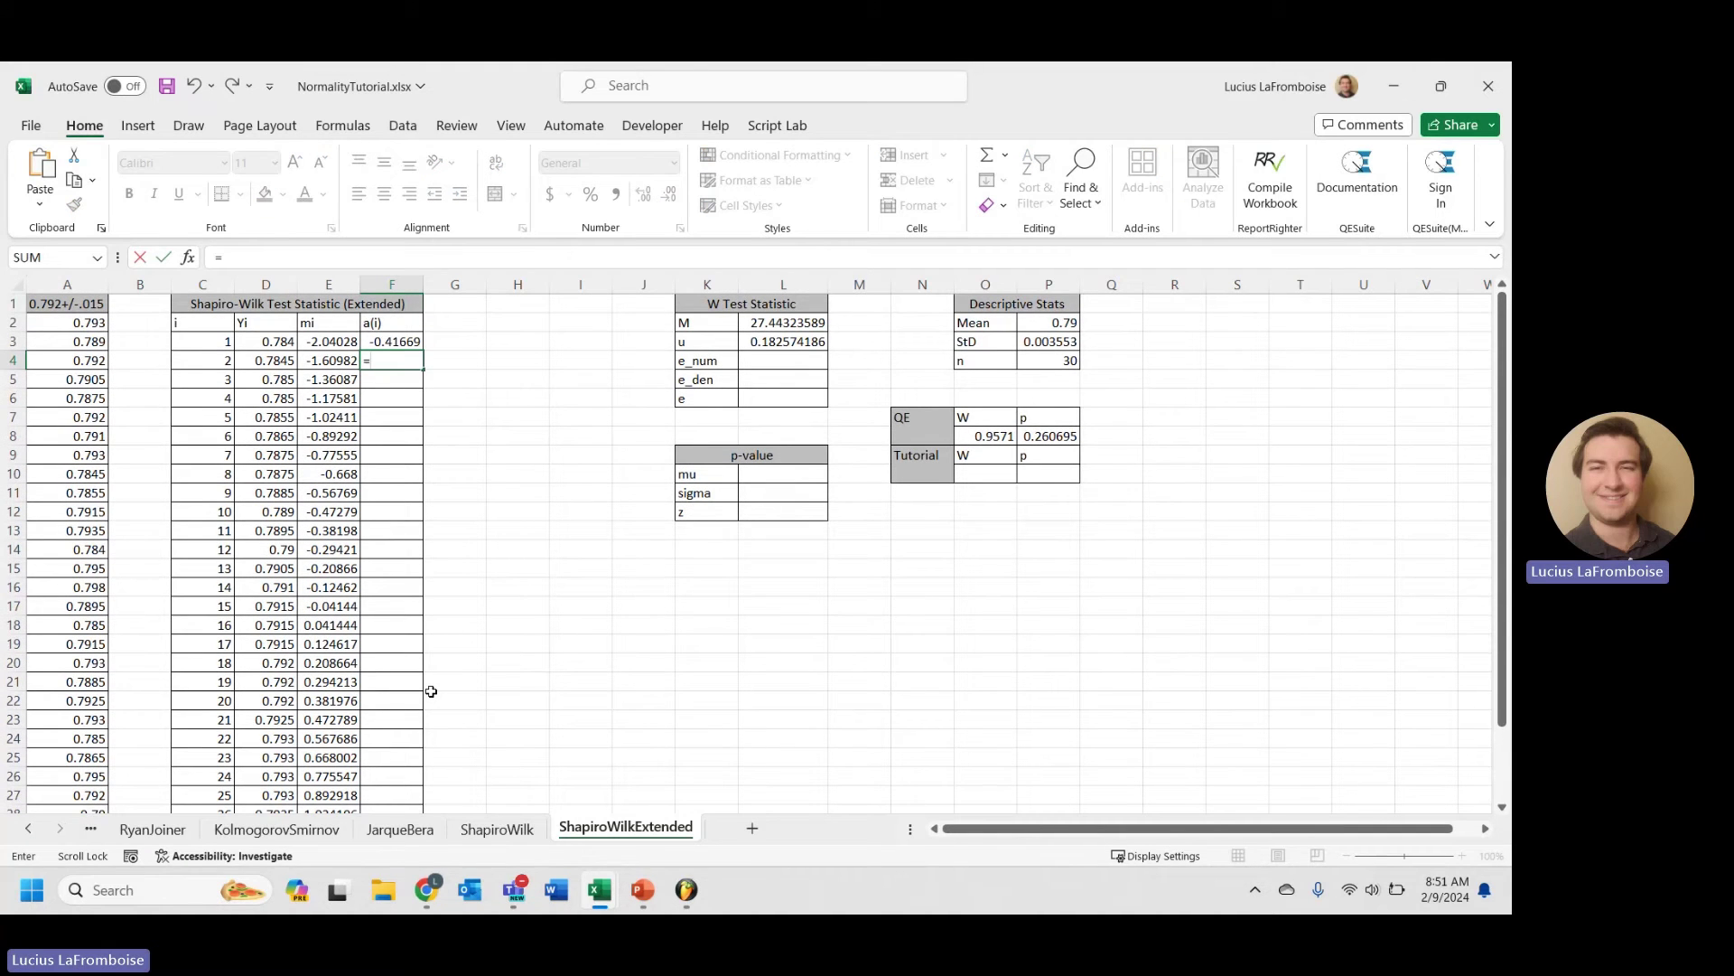
text(-)
scroll(487, 690, down, 4)
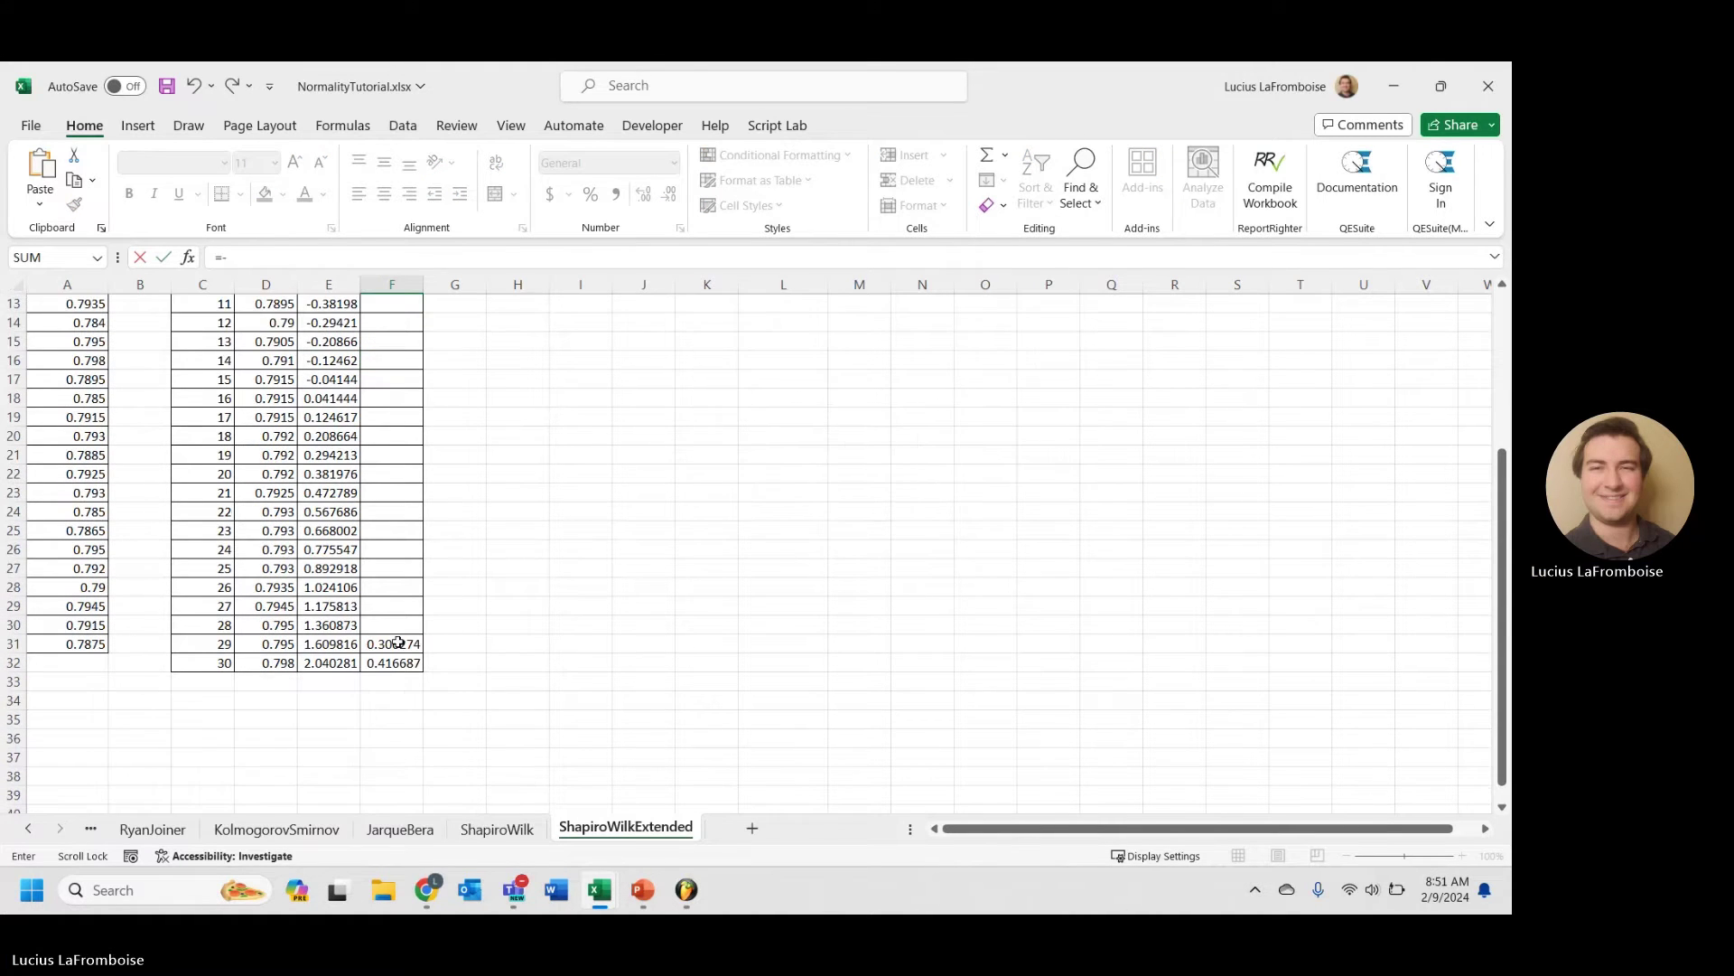
click(405, 644)
key(Return)
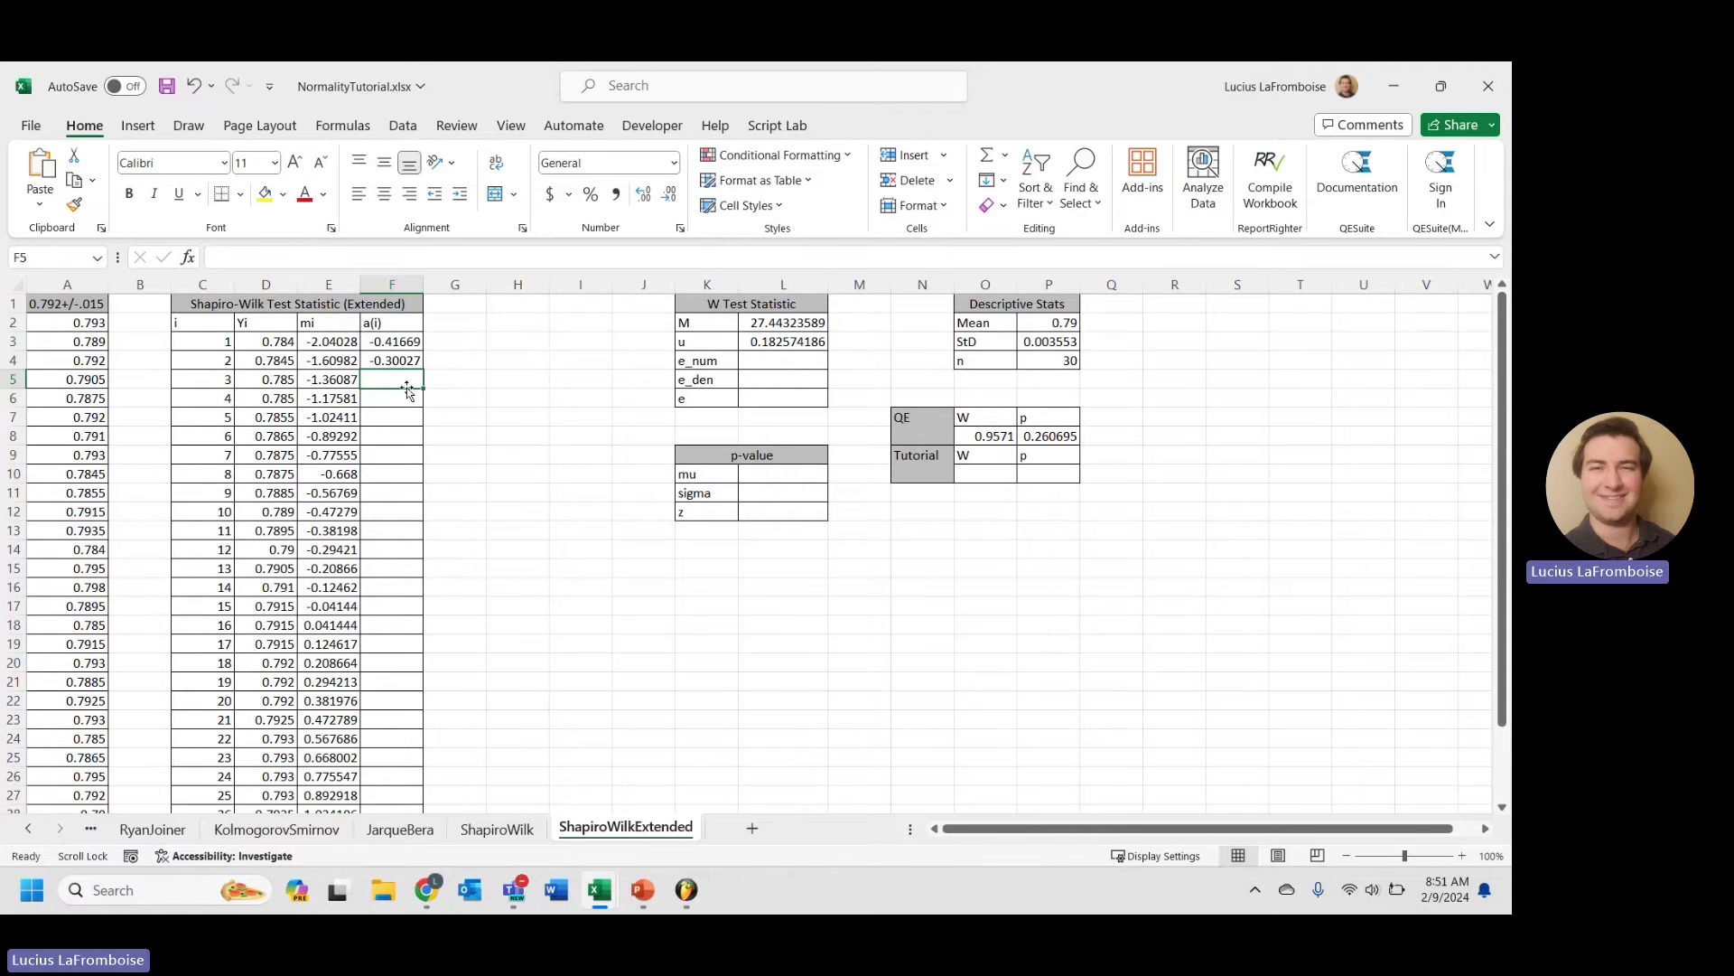
- Begin the e_num formula in cell L4 with =L2-2*POWER(E32,2)-2
scroll(406, 470, down, 3)
scroll(442, 542, up, 3)
click(746, 399)
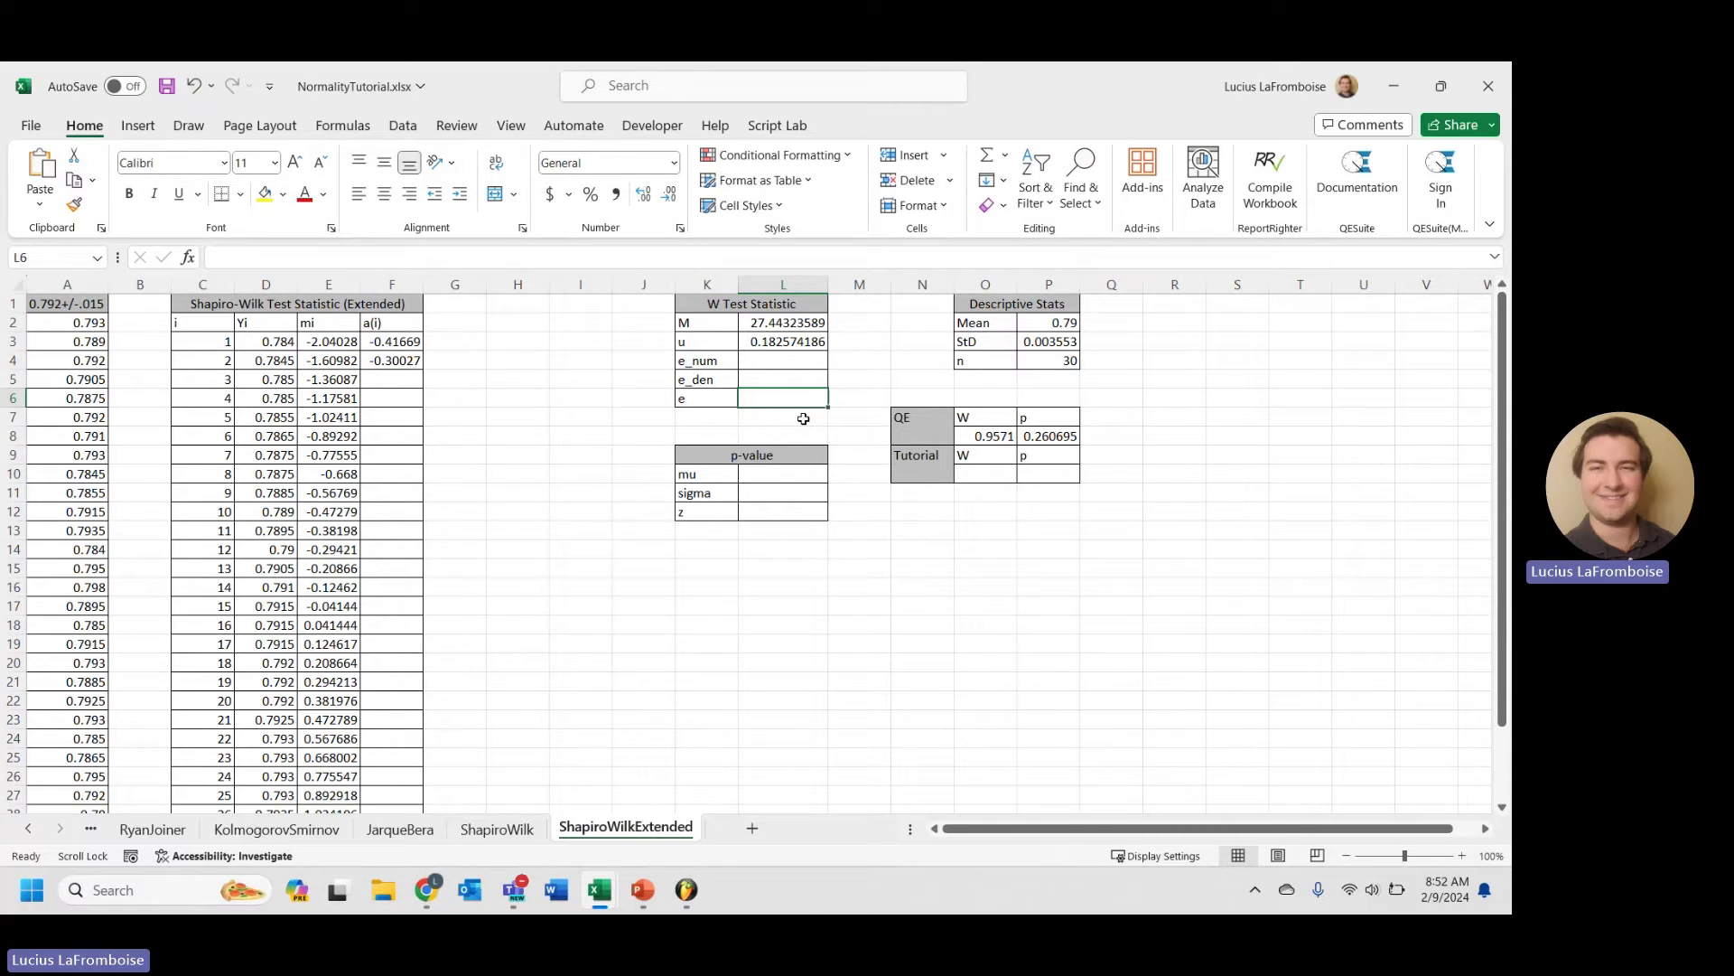
click(782, 366)
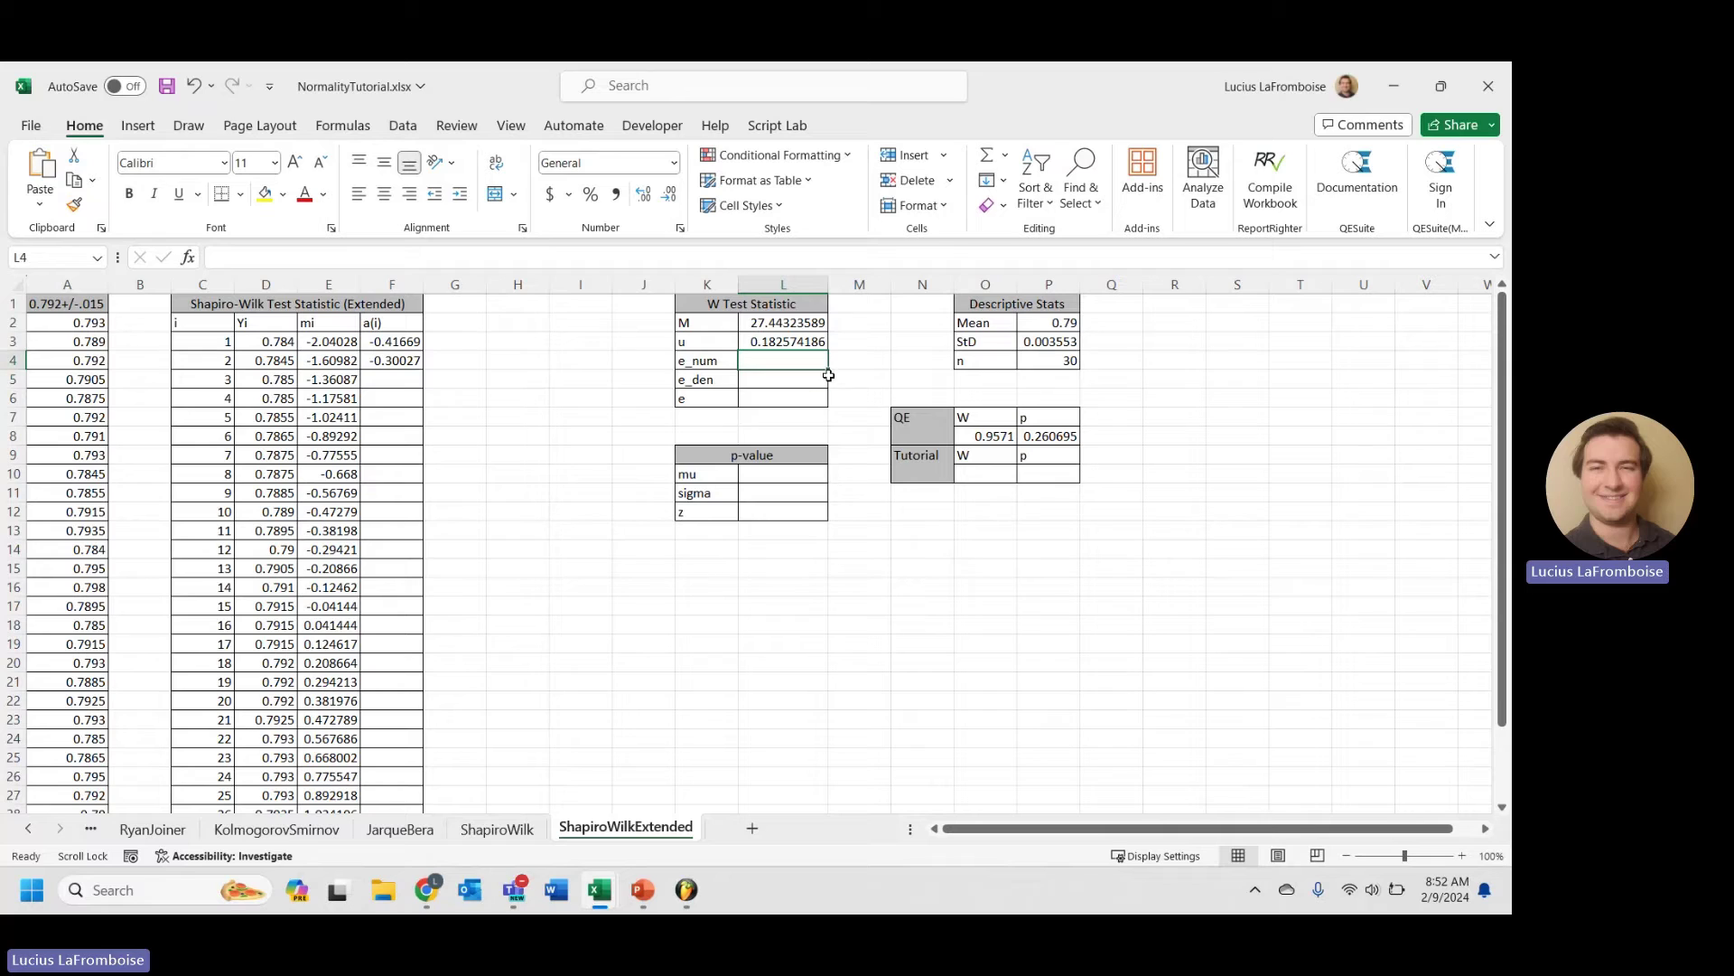
text(=)
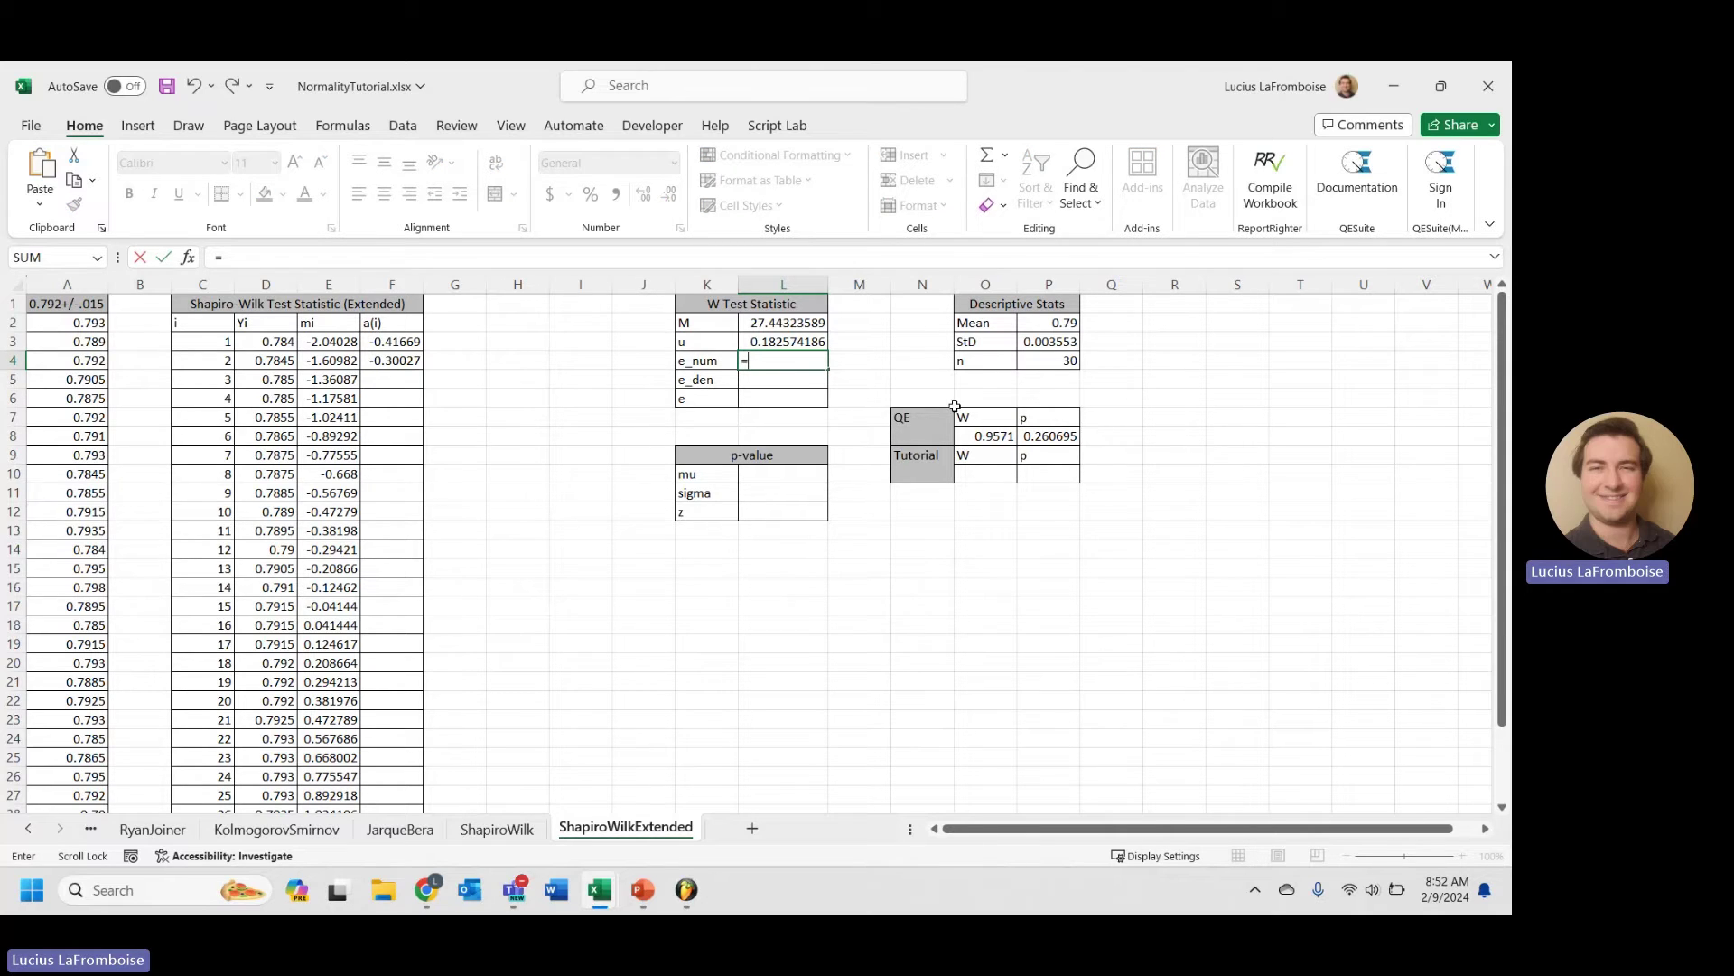
click(810, 325)
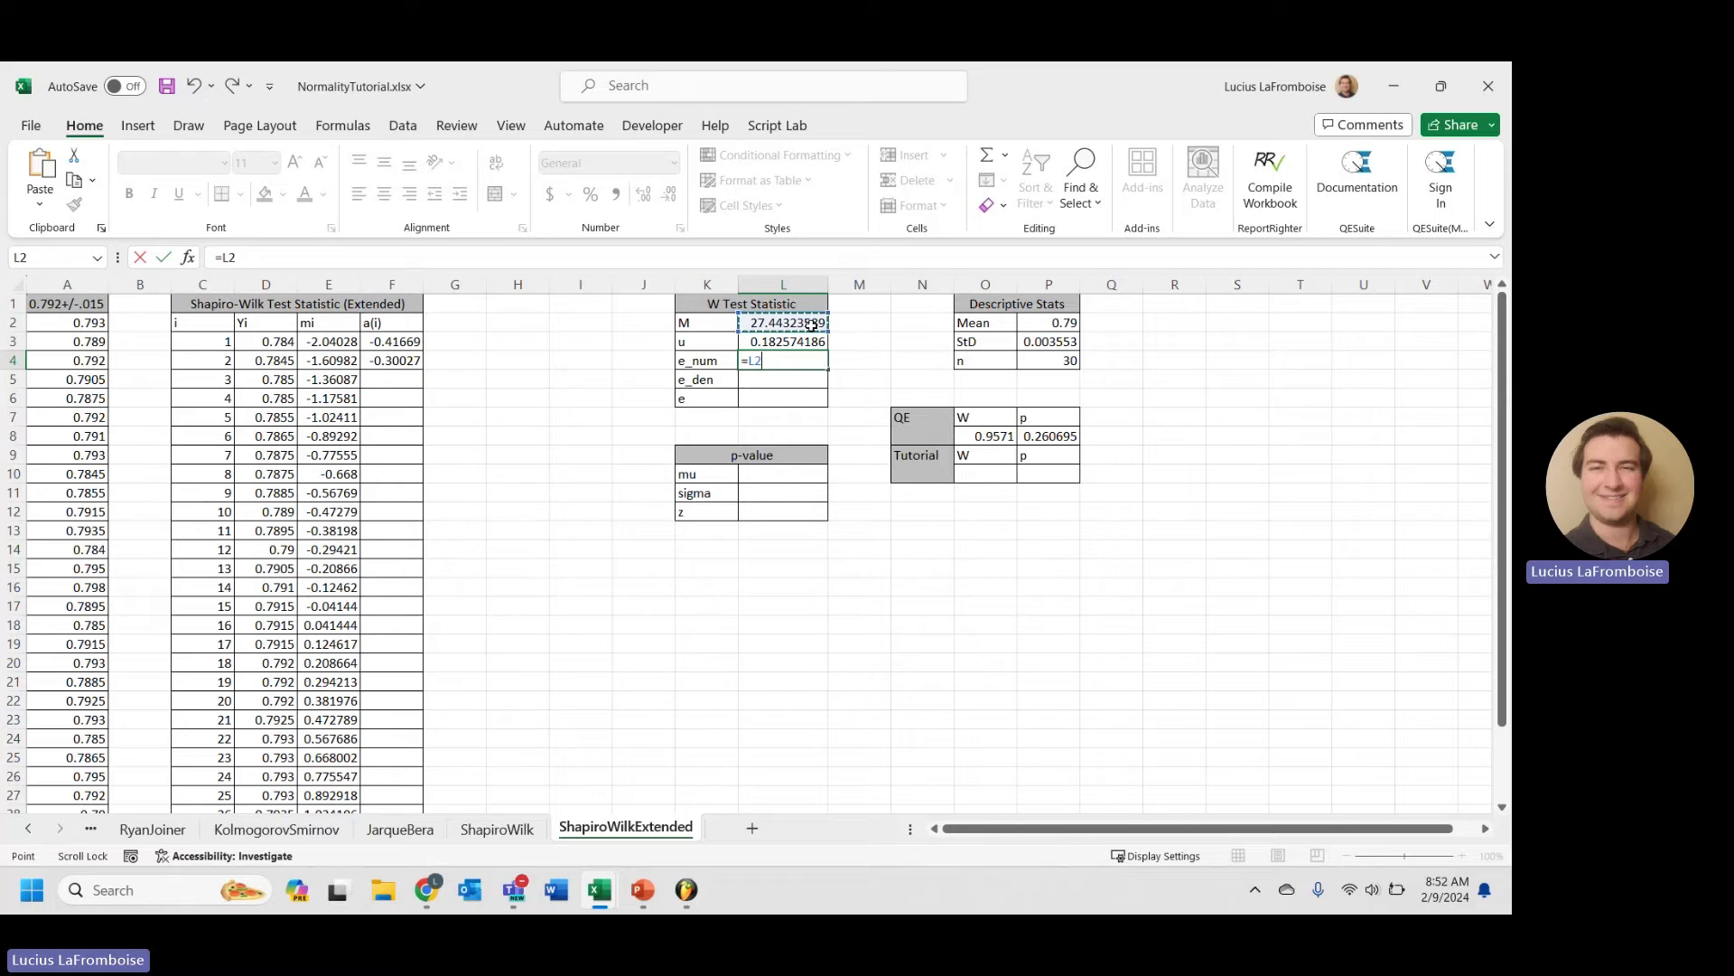
text(-2*power()
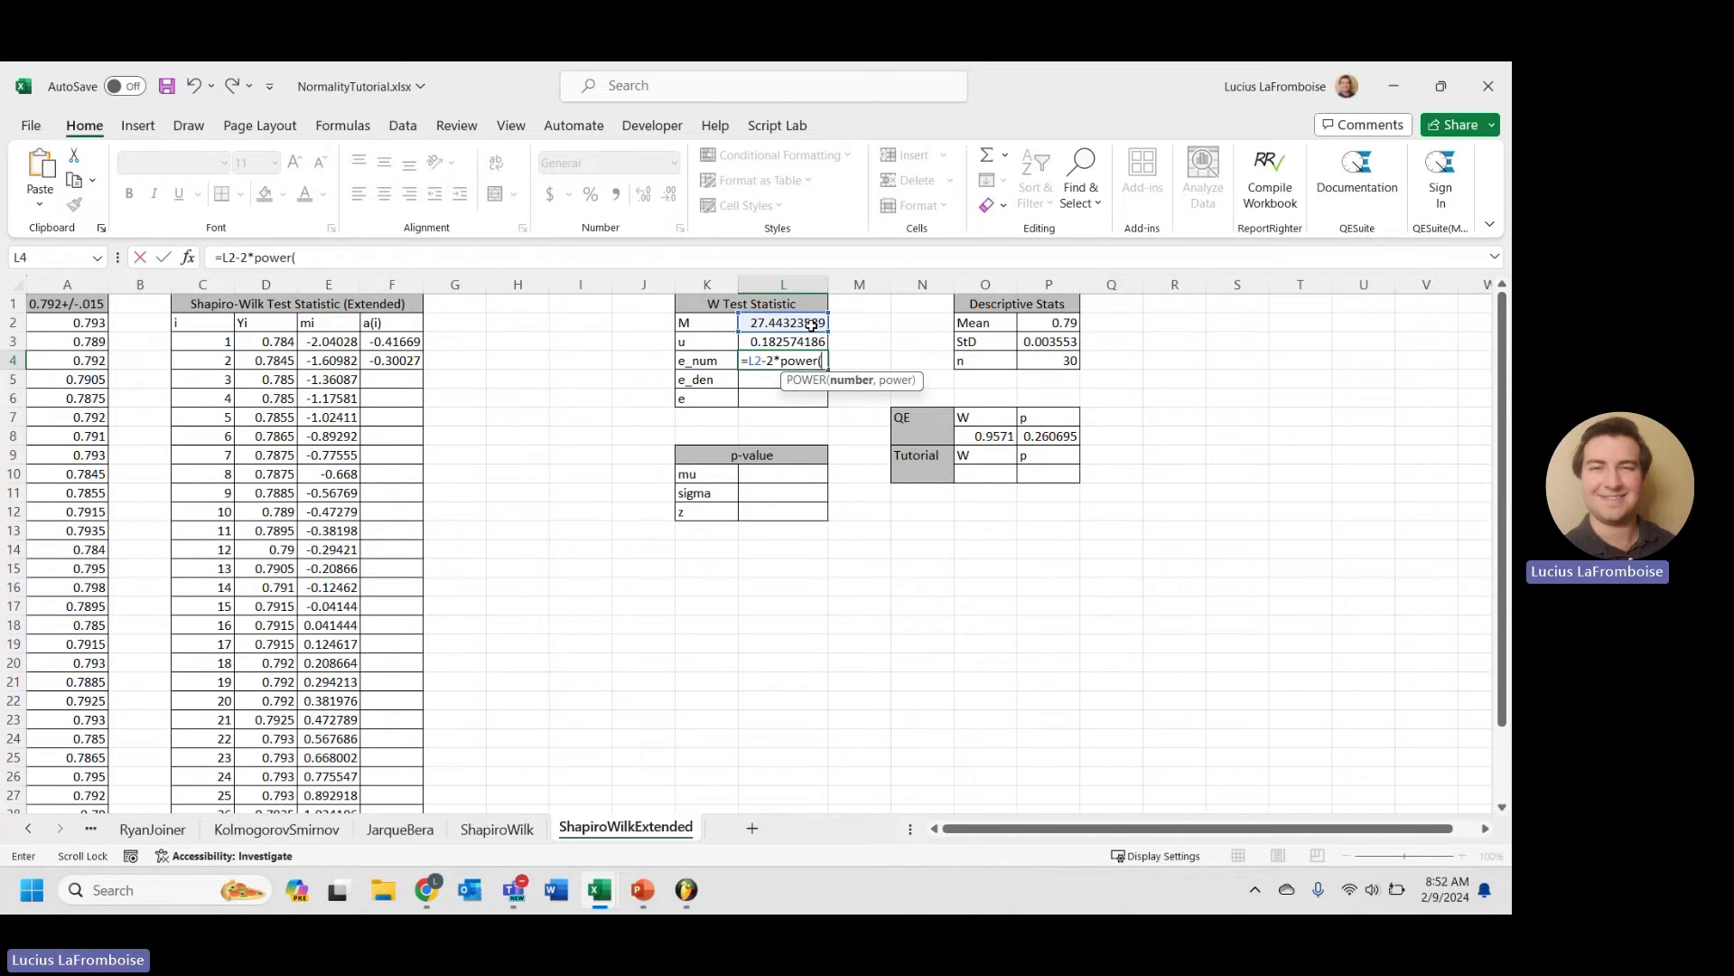
scroll(380, 492, down, 1)
scroll(380, 492, down, 3)
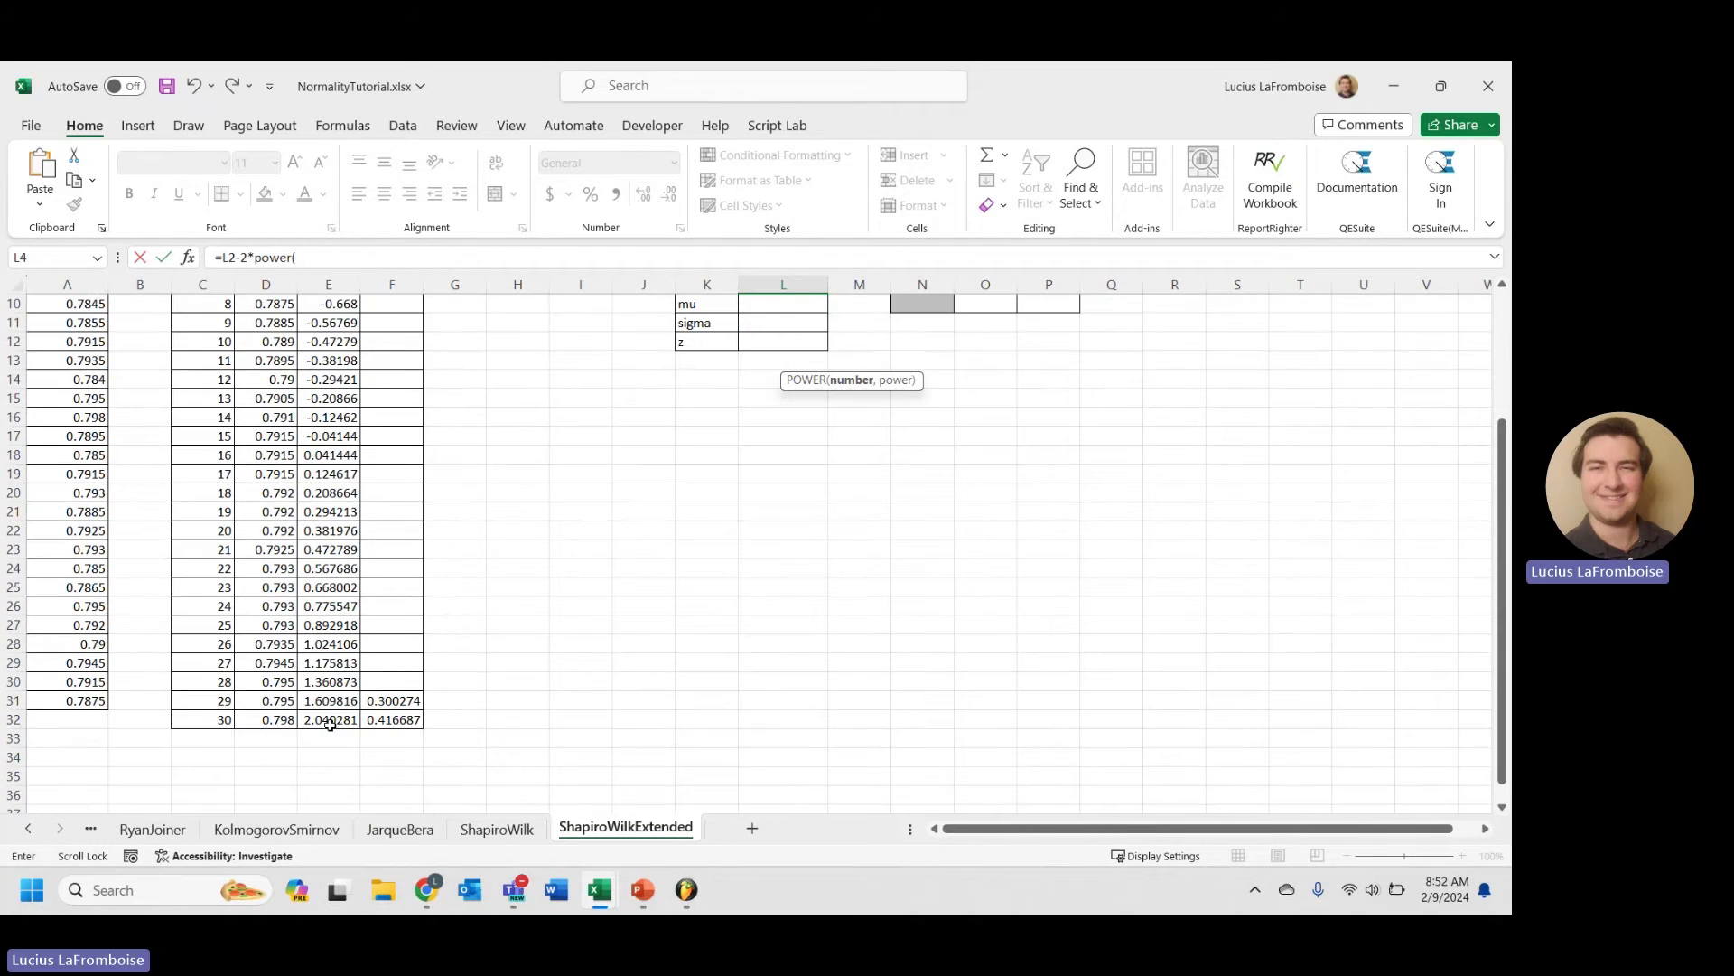
click(331, 720)
text(,2)-2)
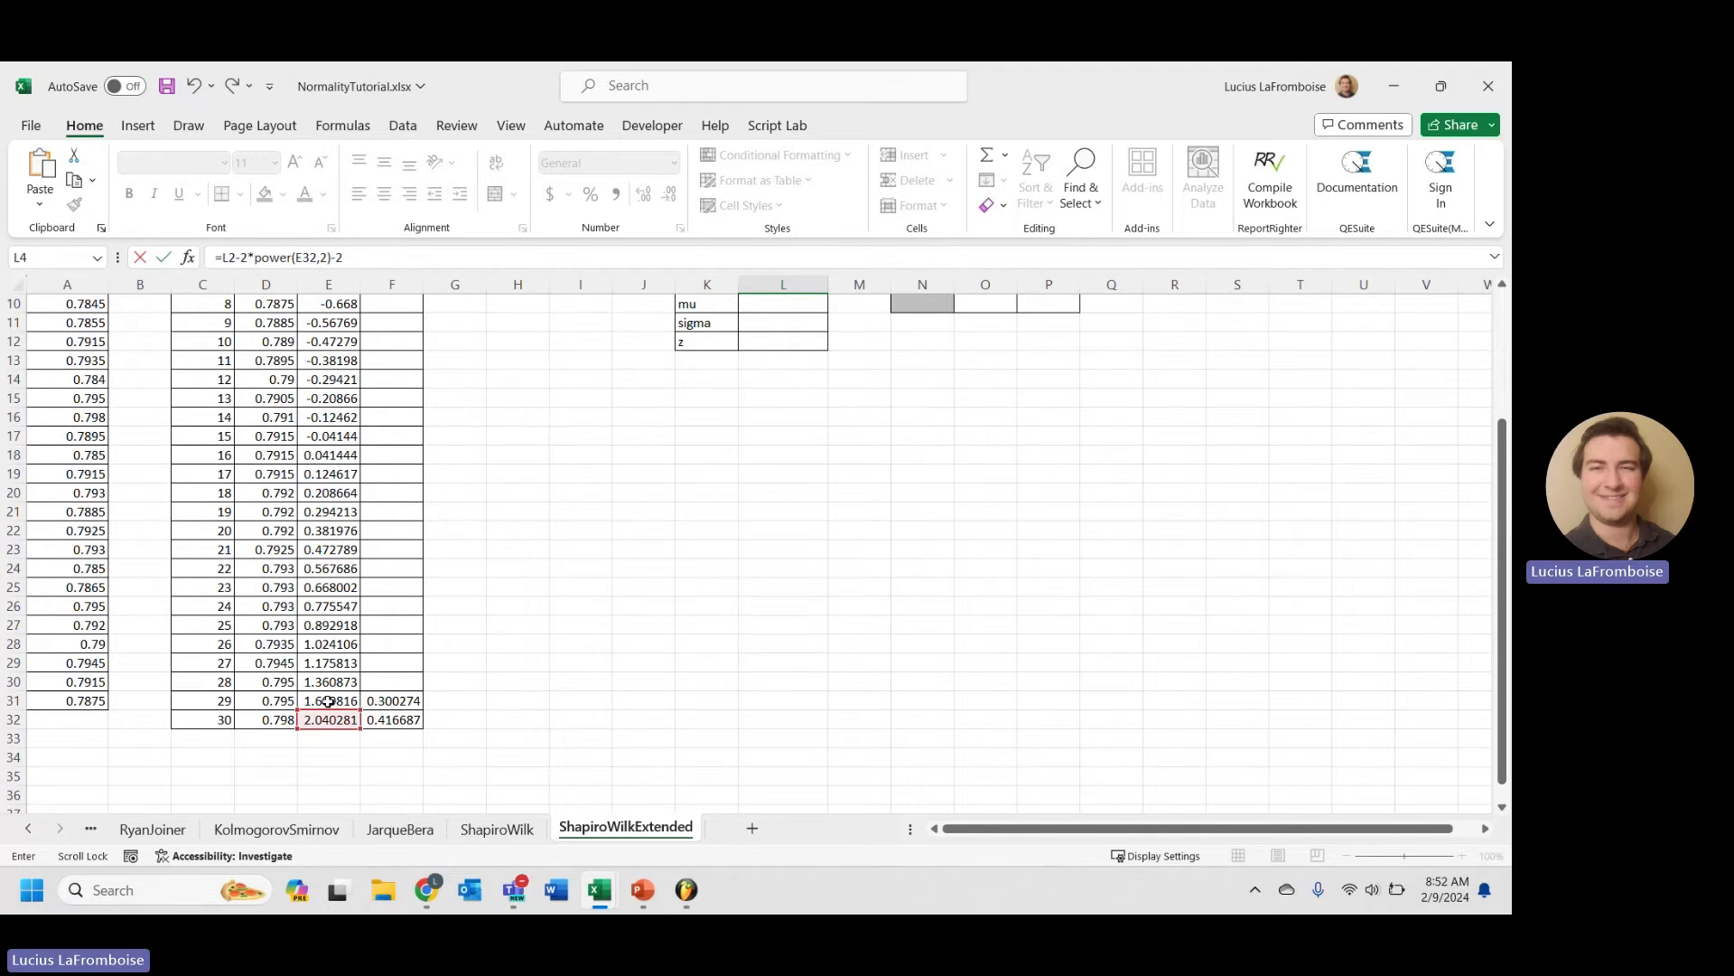
- Complete the e_num formula in L4 by multiplying the last 2 by POWER(E31,2), and enter it
text(*power()
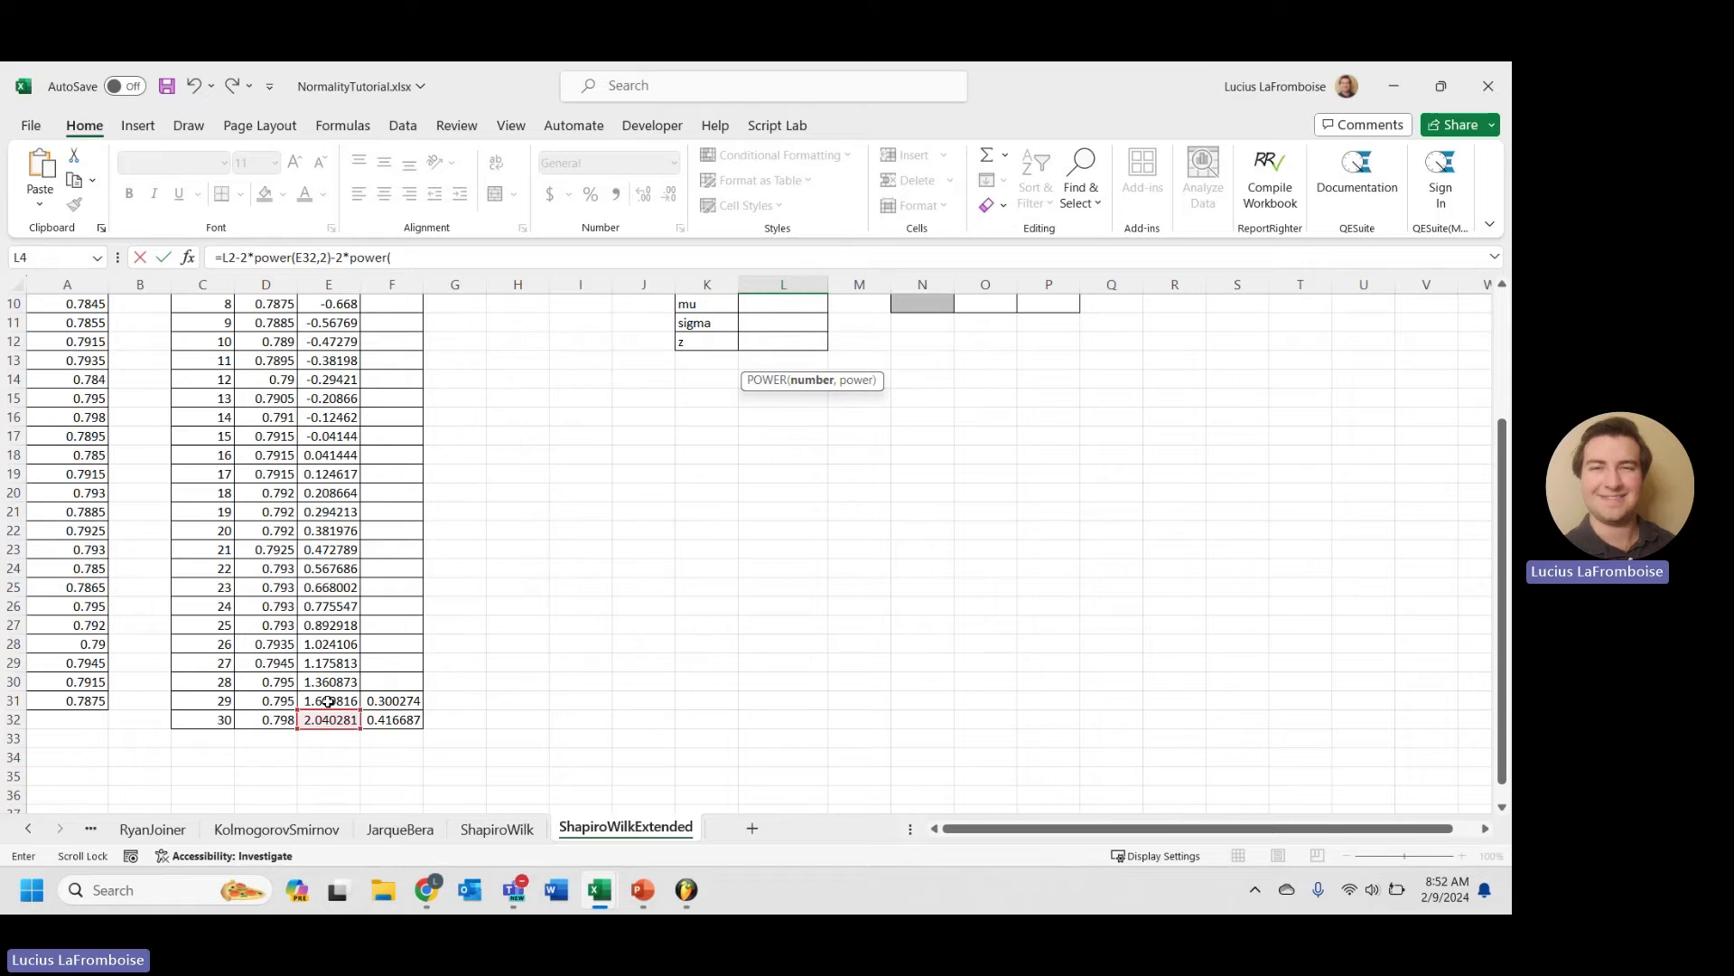
click(328, 701)
text(,2))
key(Return)
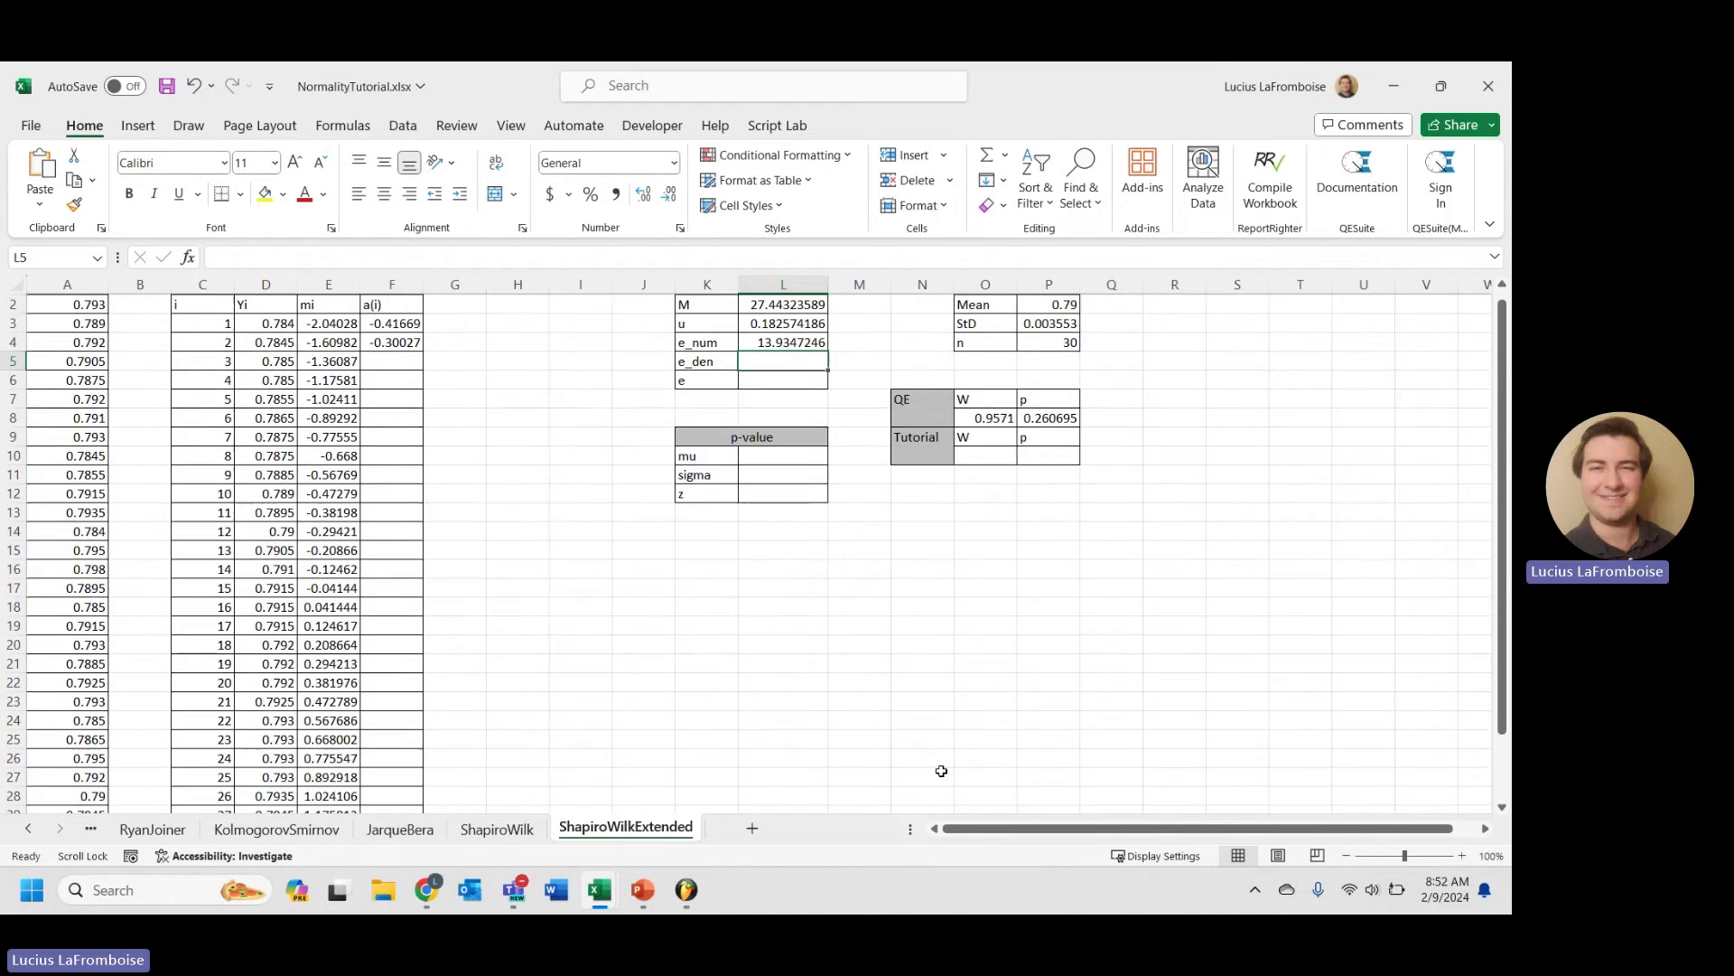
- Enter =1-2*POWER(F32,2)-2*POWER(F31,2) in cell L5 as the e_den value
text(=)
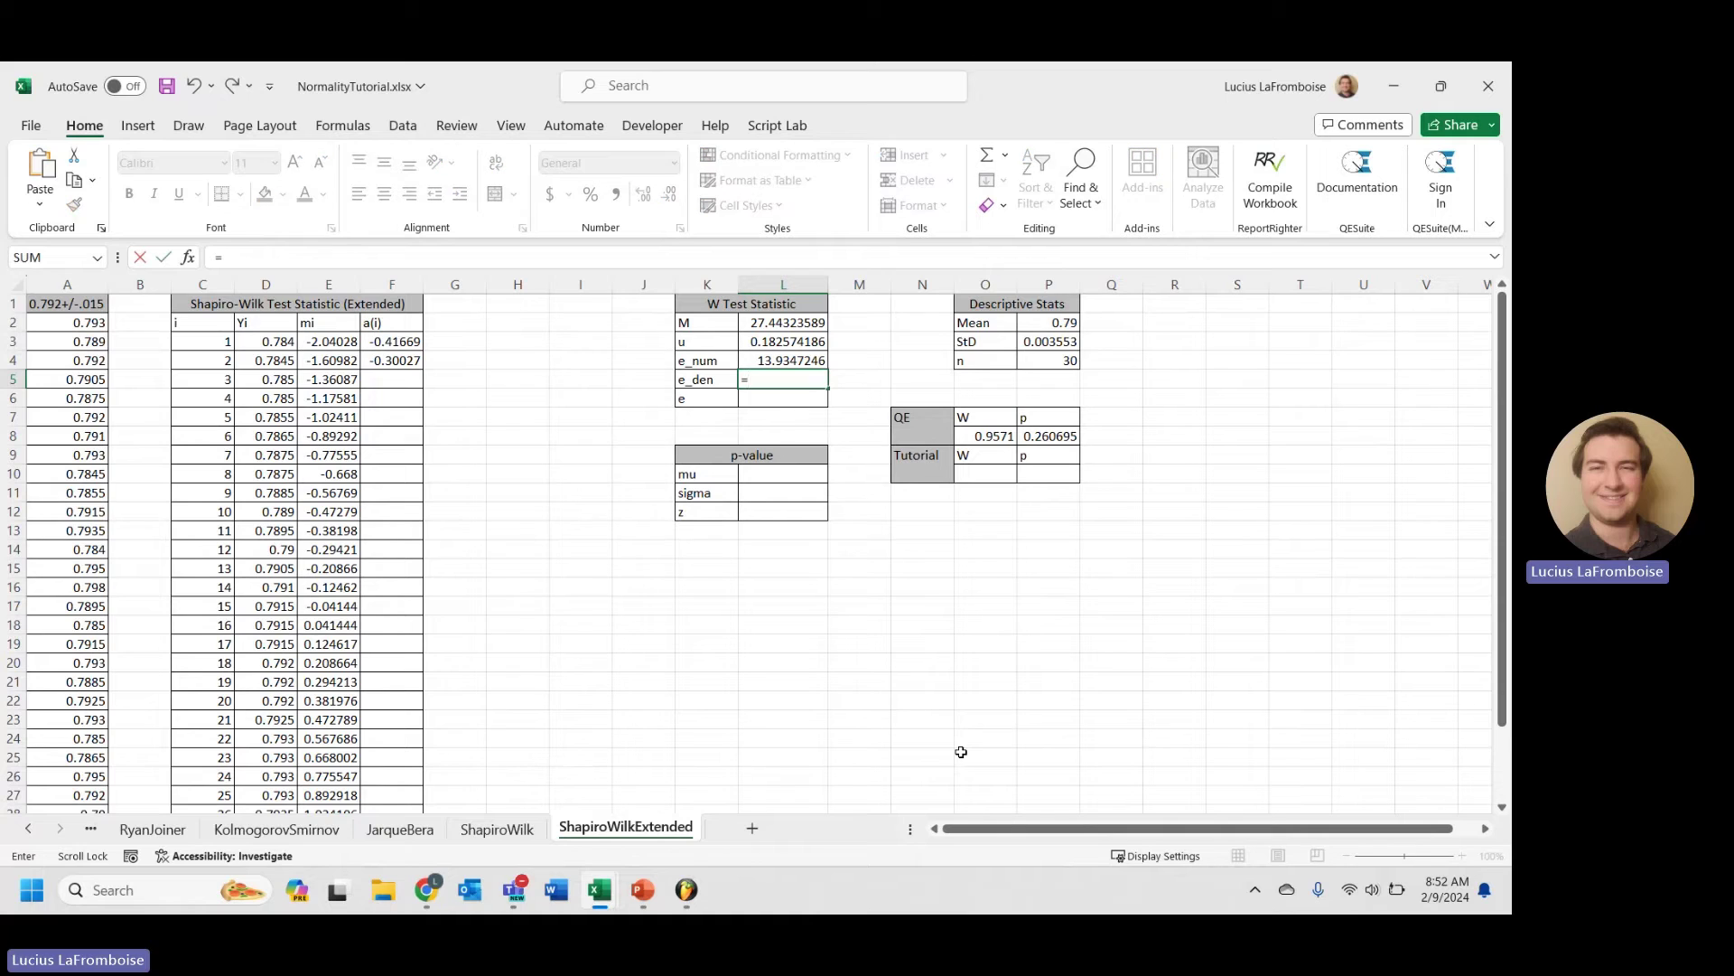
text(1-)
scroll(604, 445, down, 2)
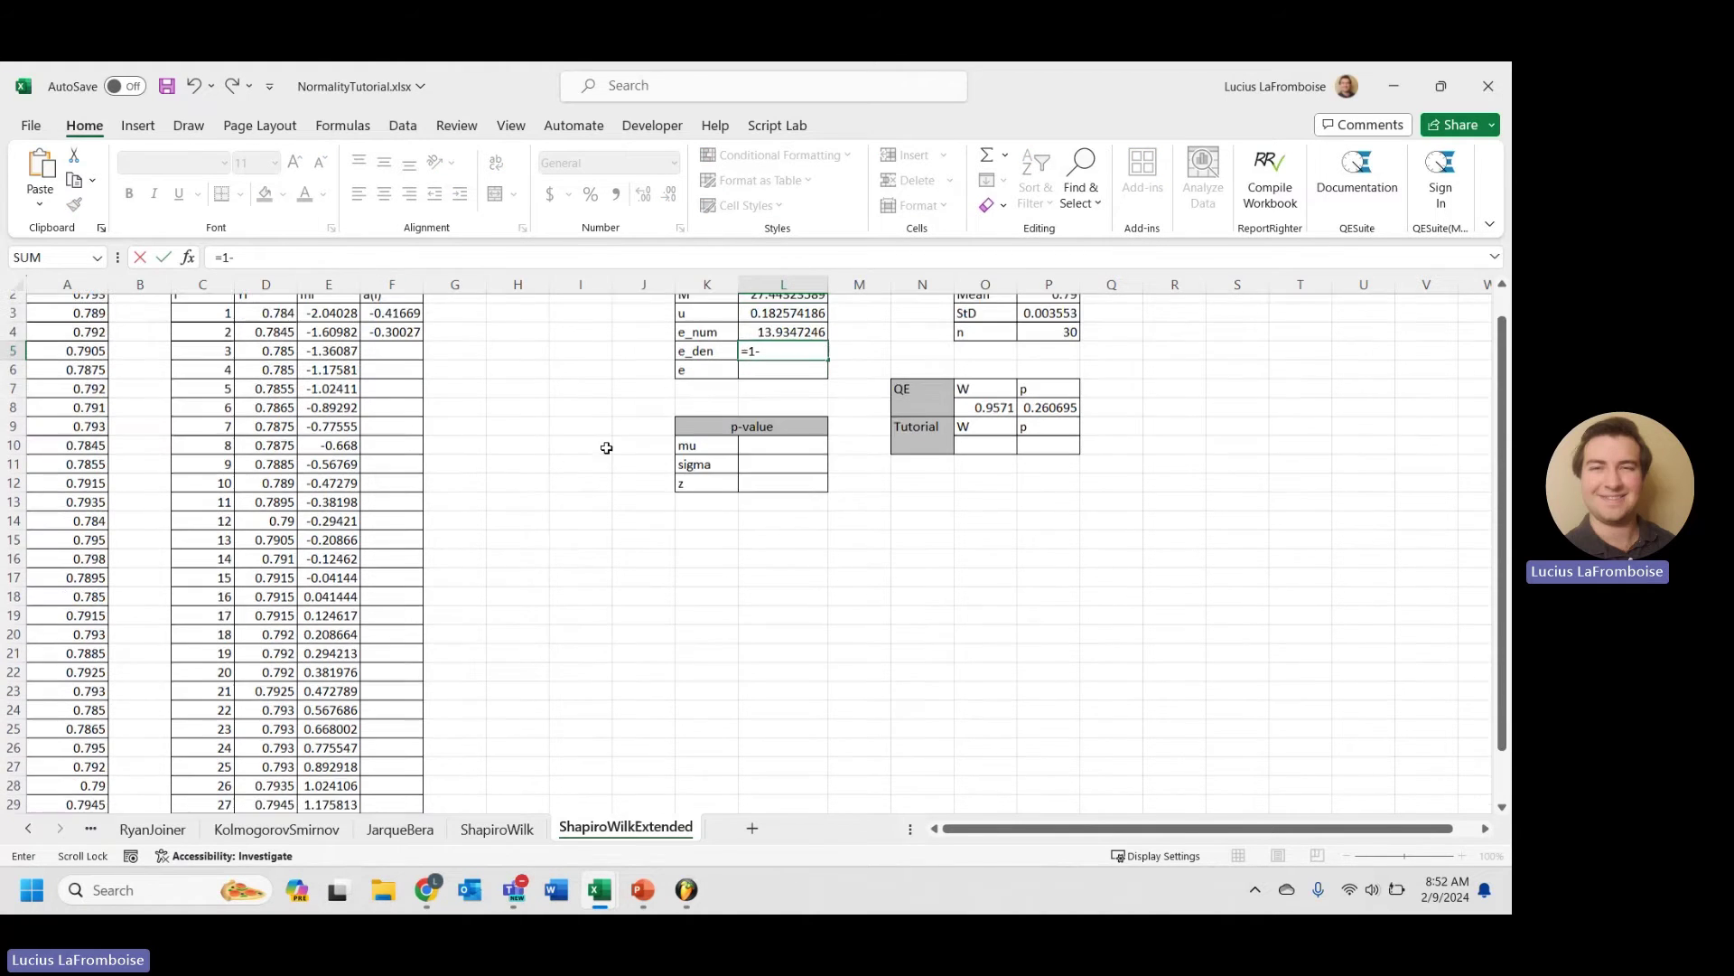
click(392, 776)
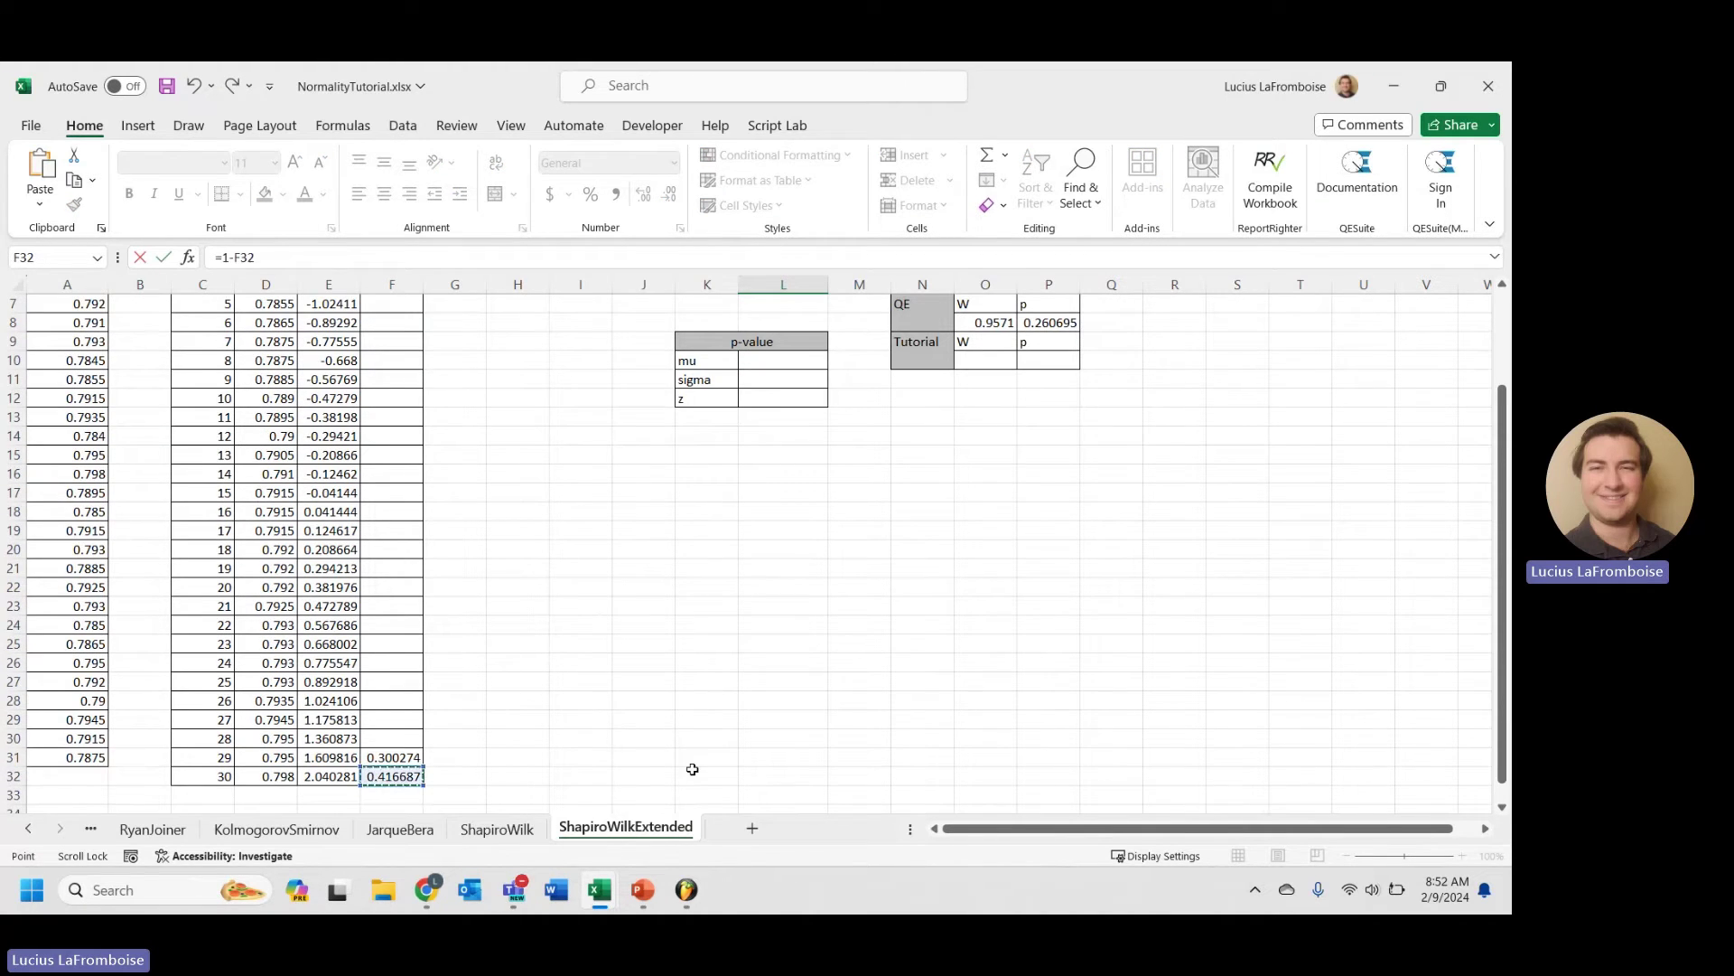
key(BackSpace)
key(BackSpace)
key(BackSpace)
text(2*power()
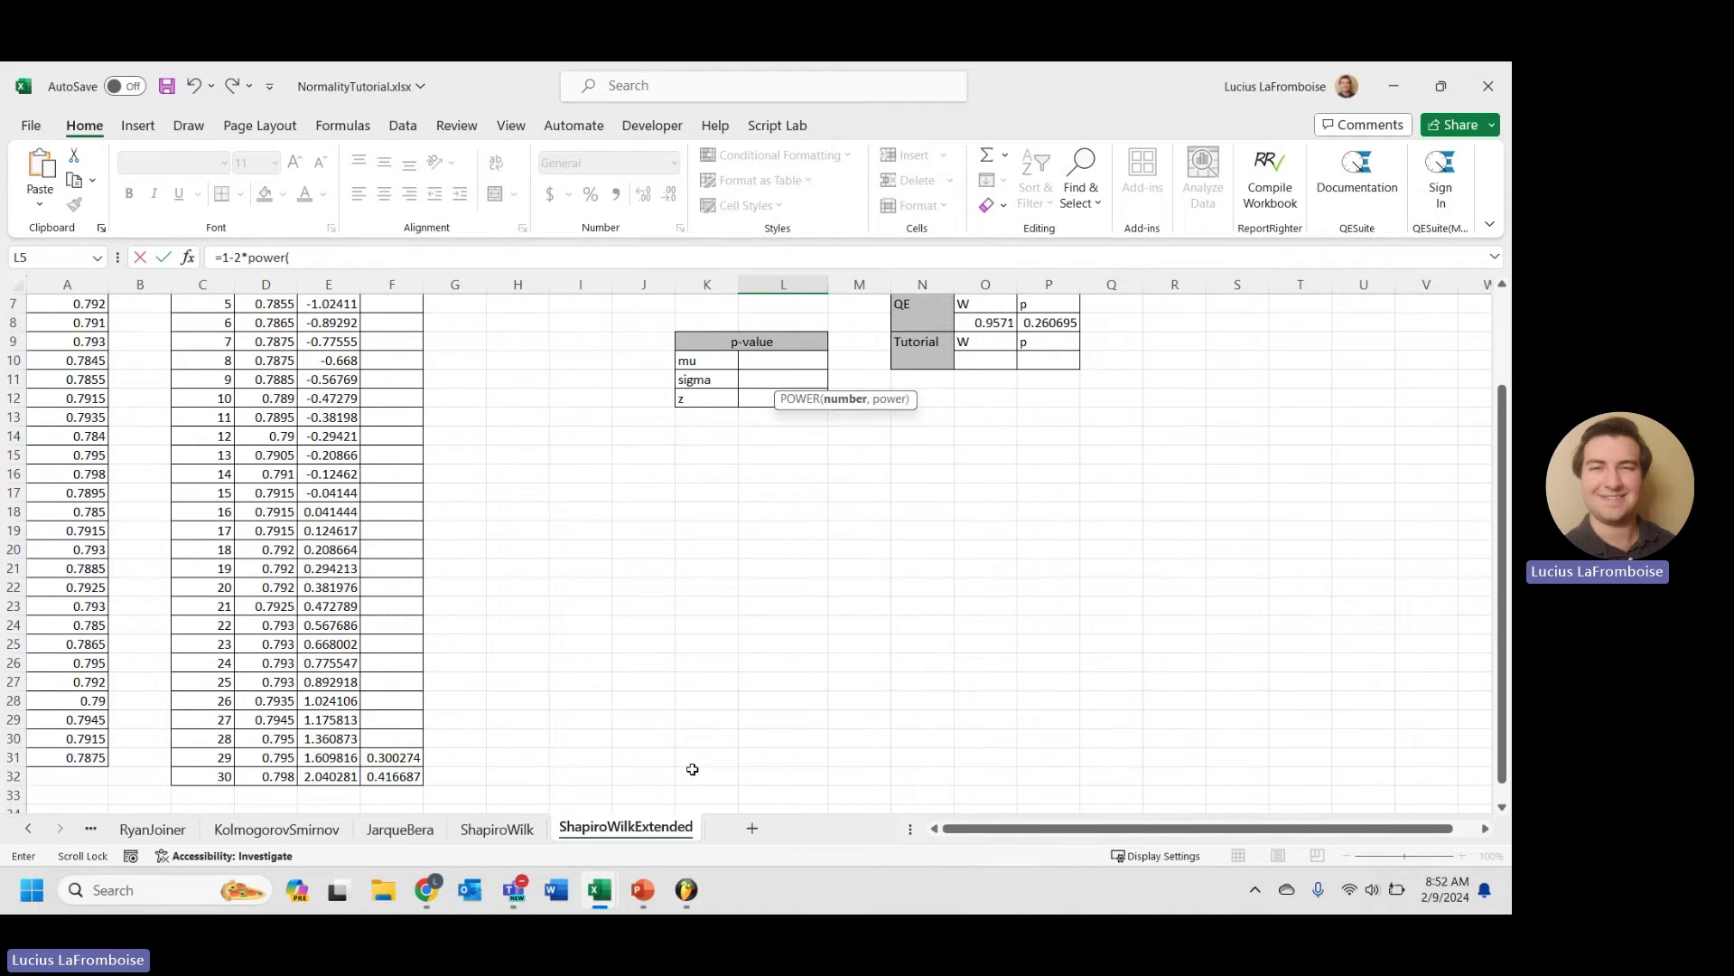
click(370, 777)
text(,2)-2)
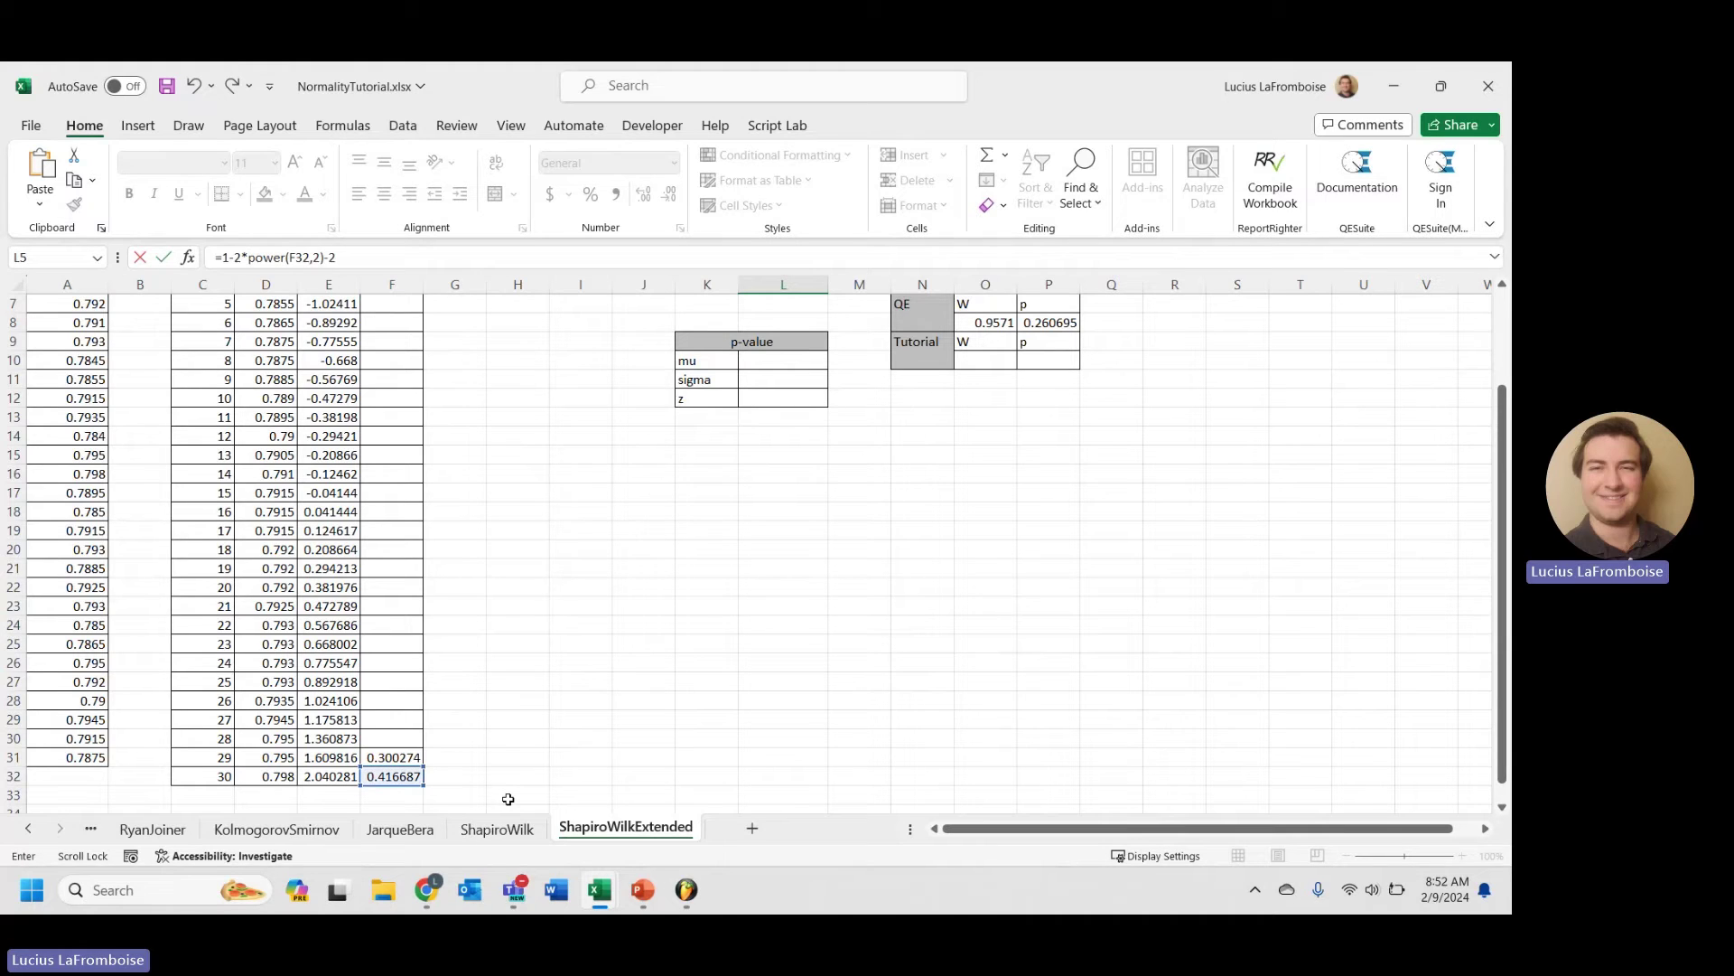
text(*power()
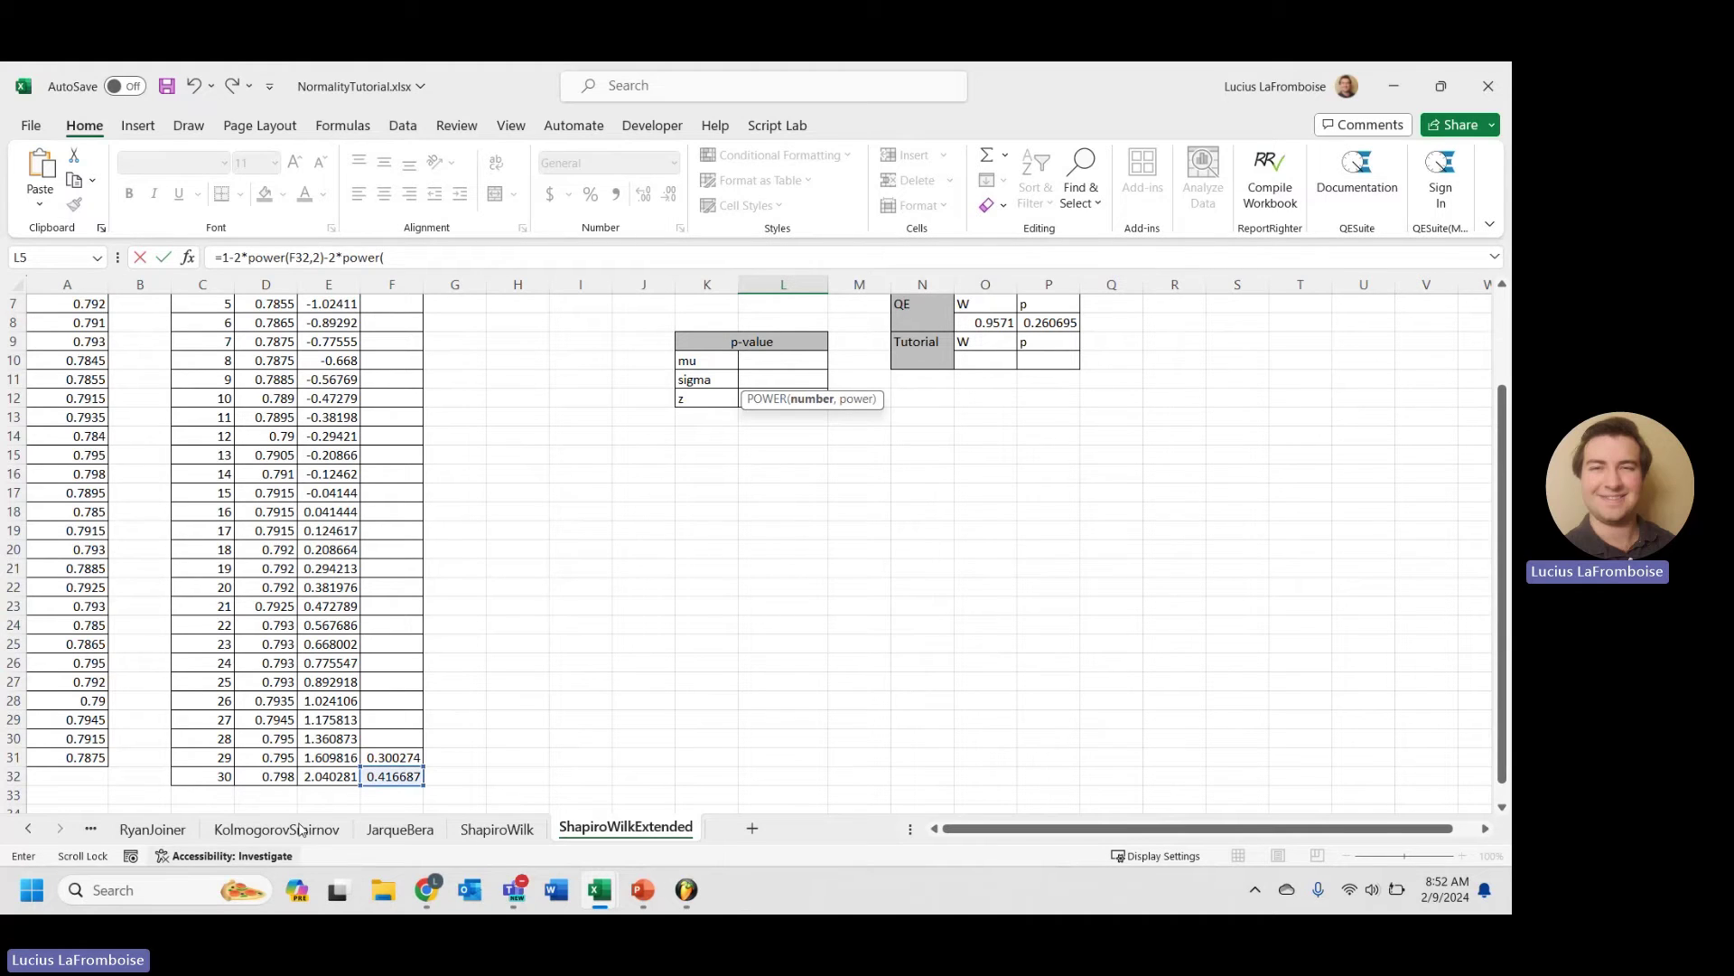
click(389, 757)
text(,2))
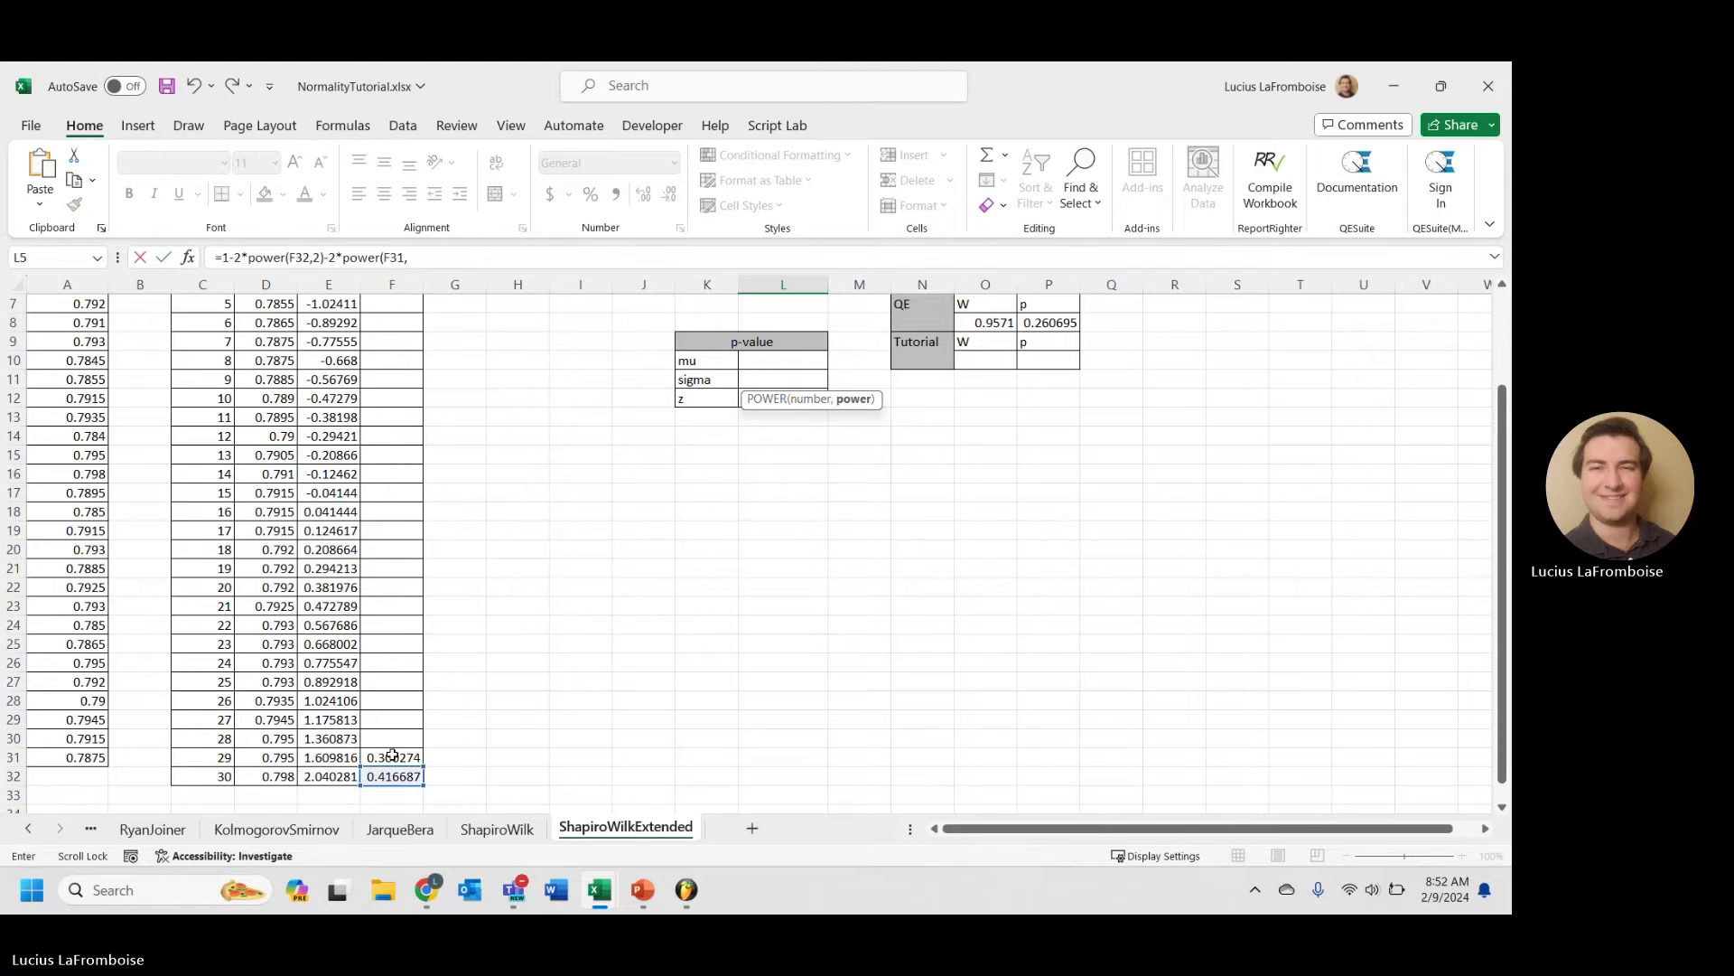
key(Return)
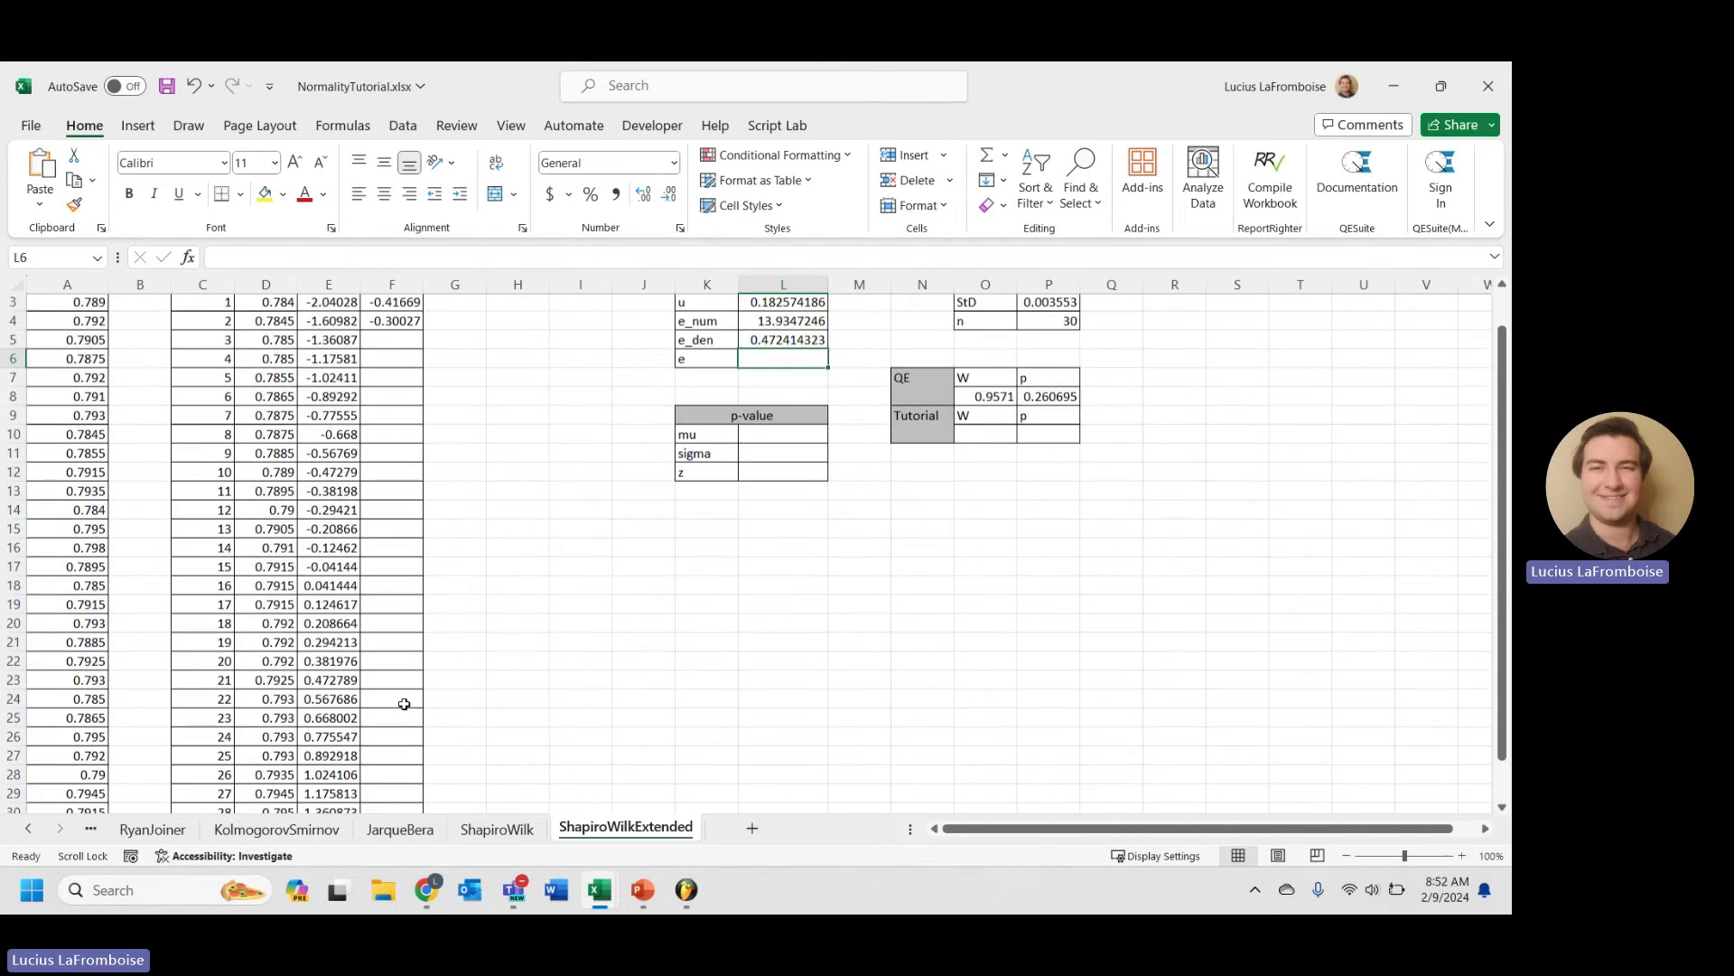
- Enter =L4/L5 in cell L6 to calculate e from its numerator and denominator
text(=)
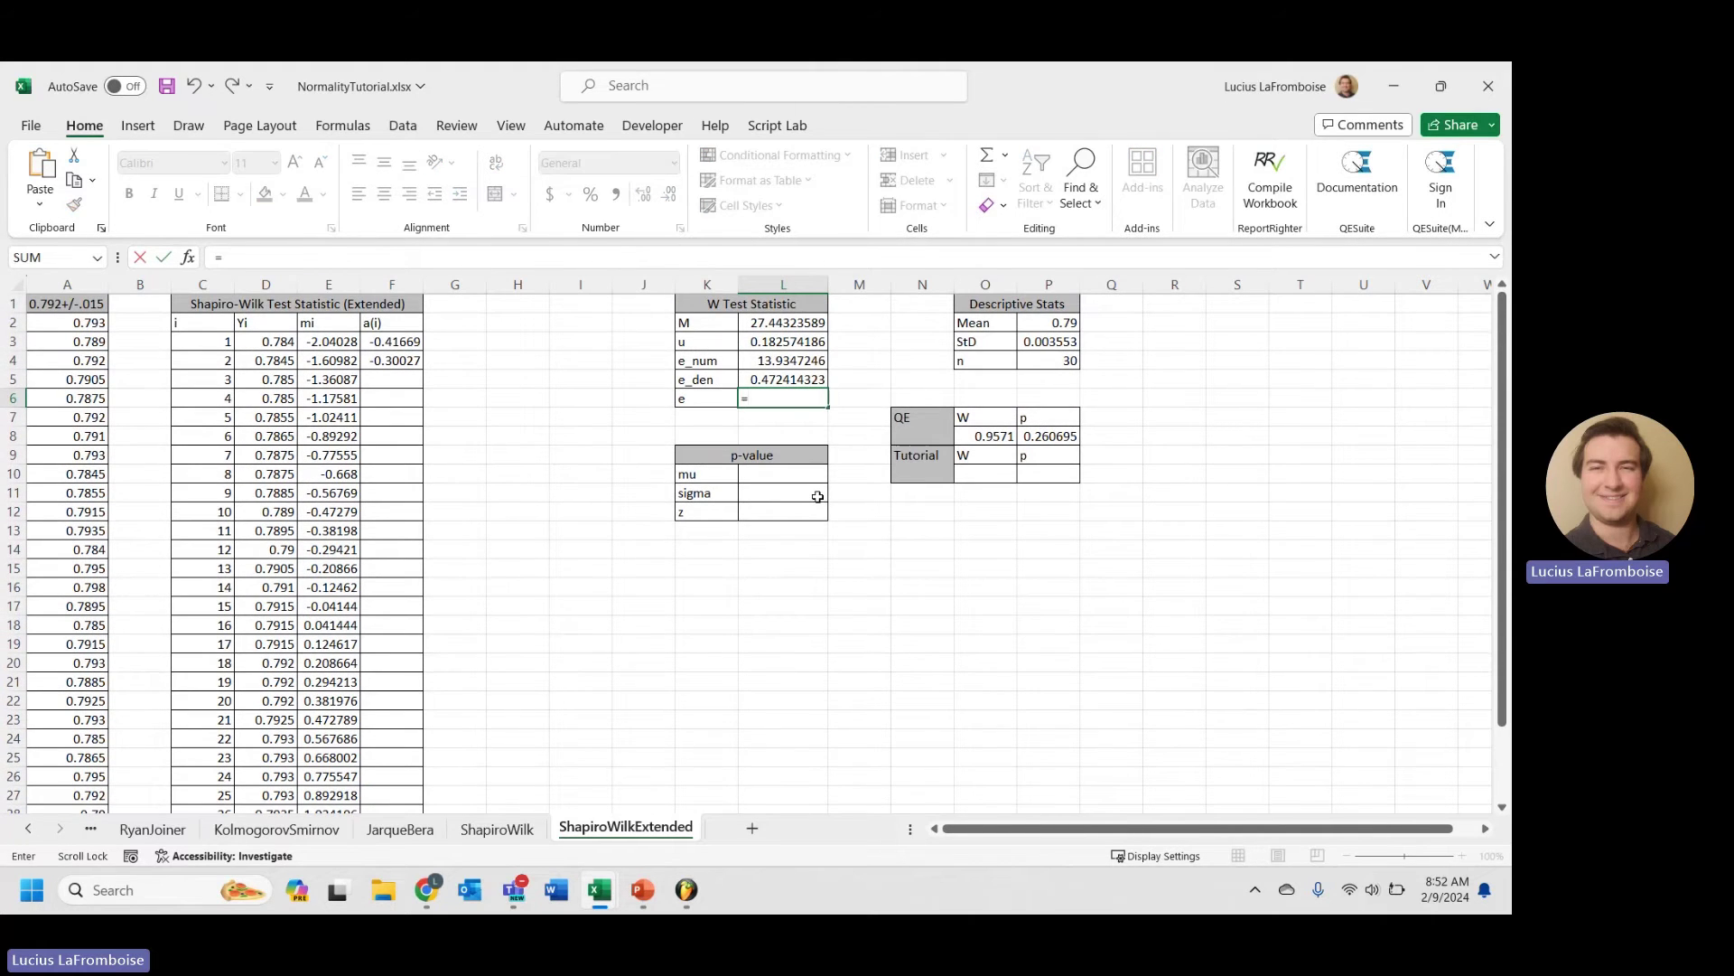
click(788, 357)
text(/)
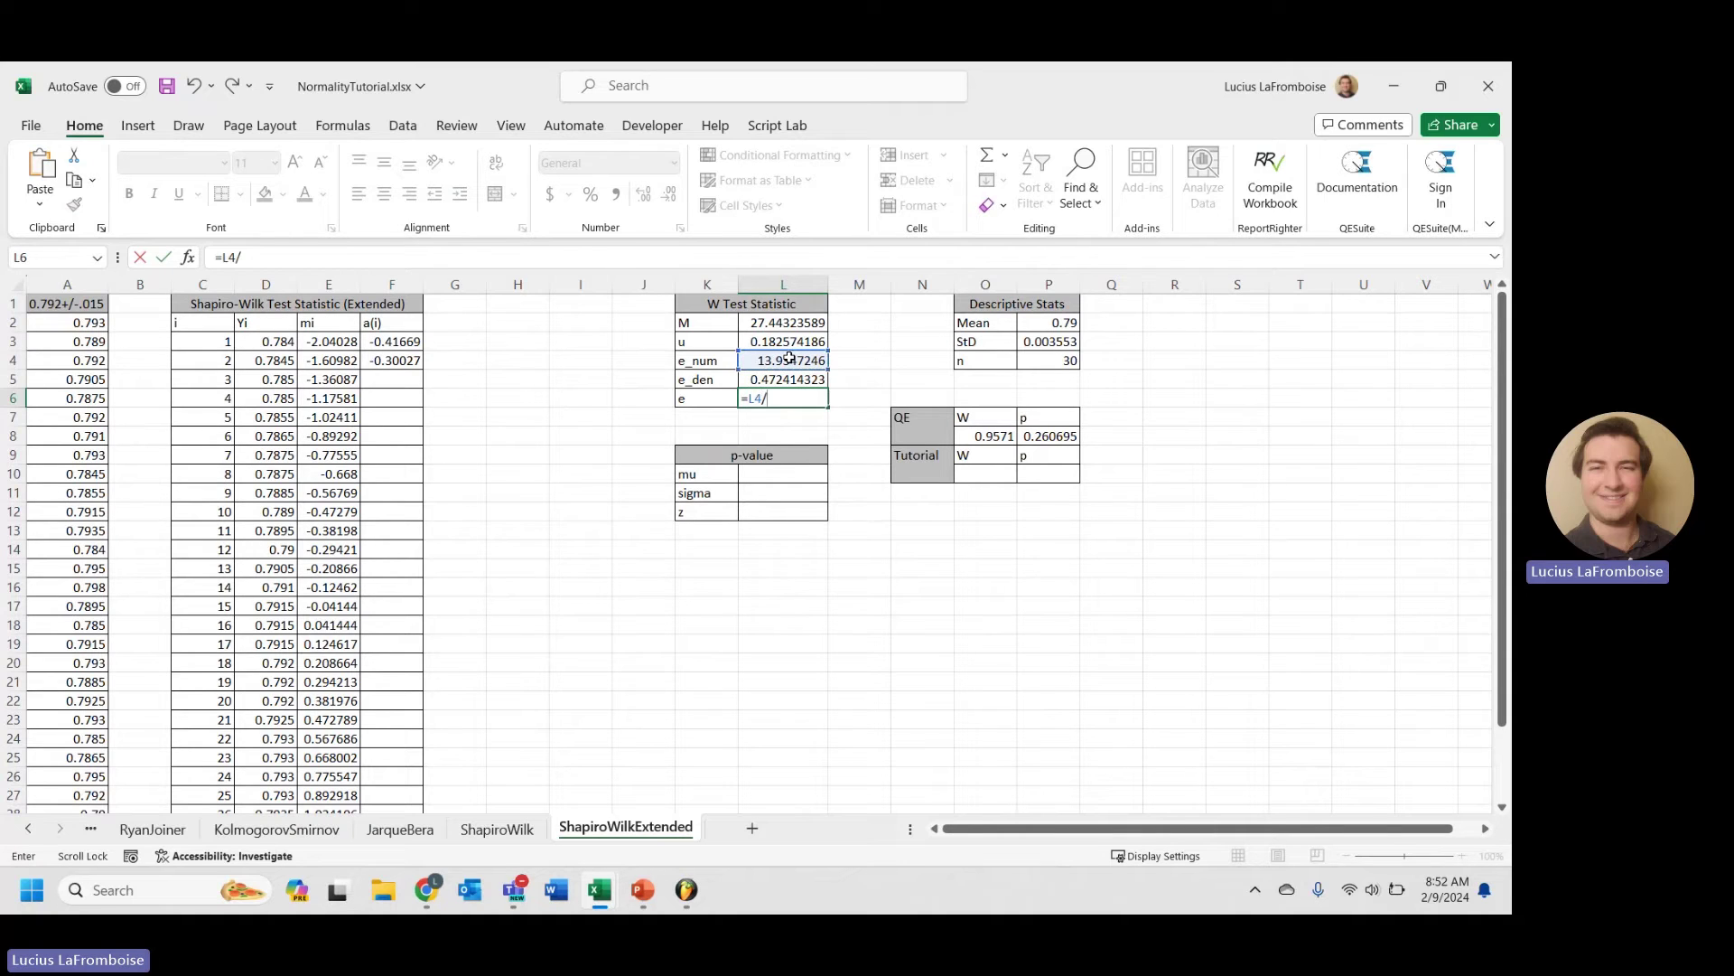
click(782, 379)
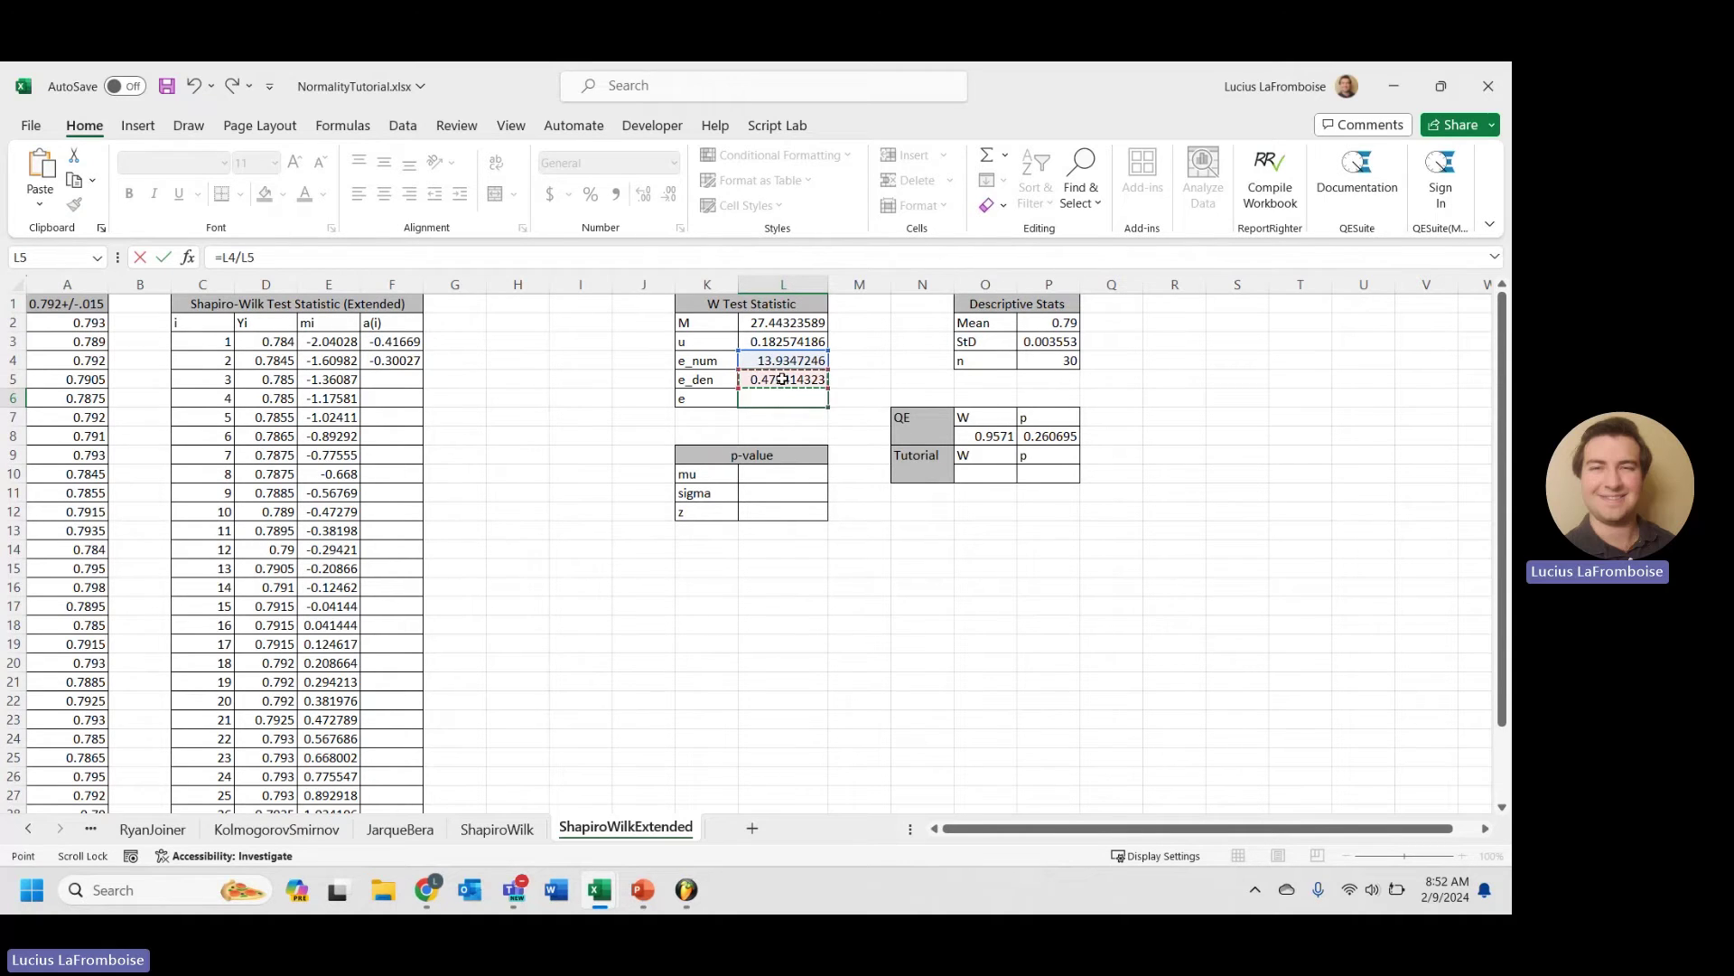
key(Return)
- Enter =E5/SQRT($L$6) in cell F5 as the a(i) value for i = 3
click(347, 380)
click(397, 384)
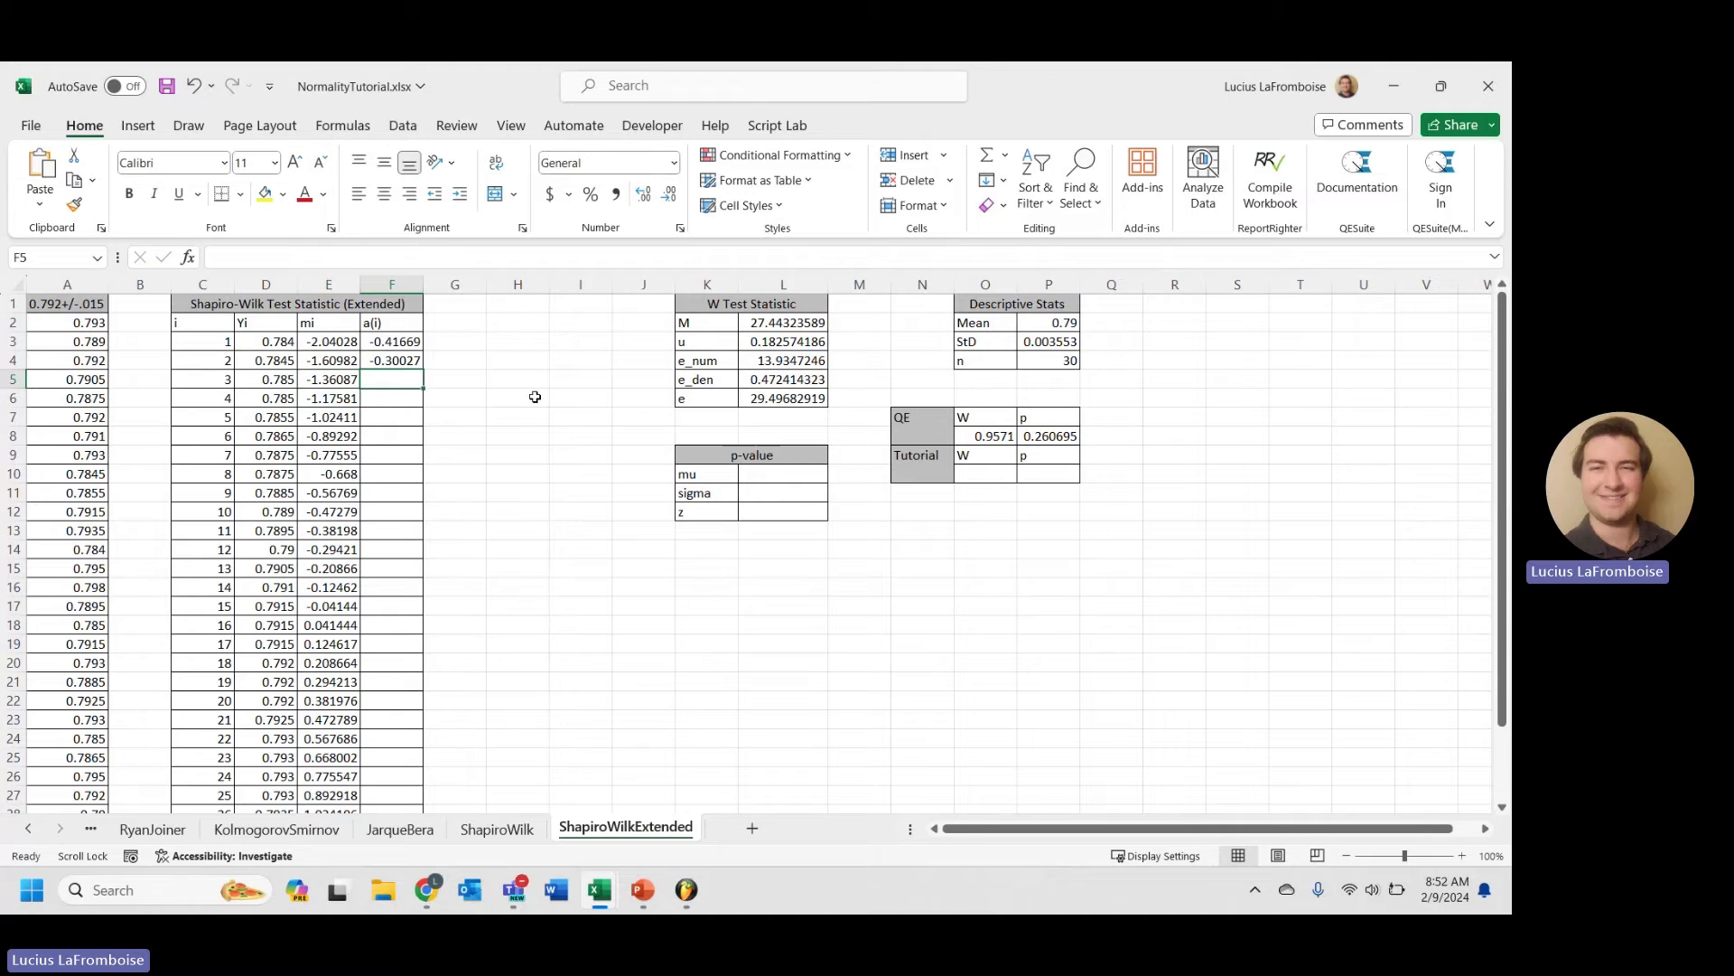
text(=)
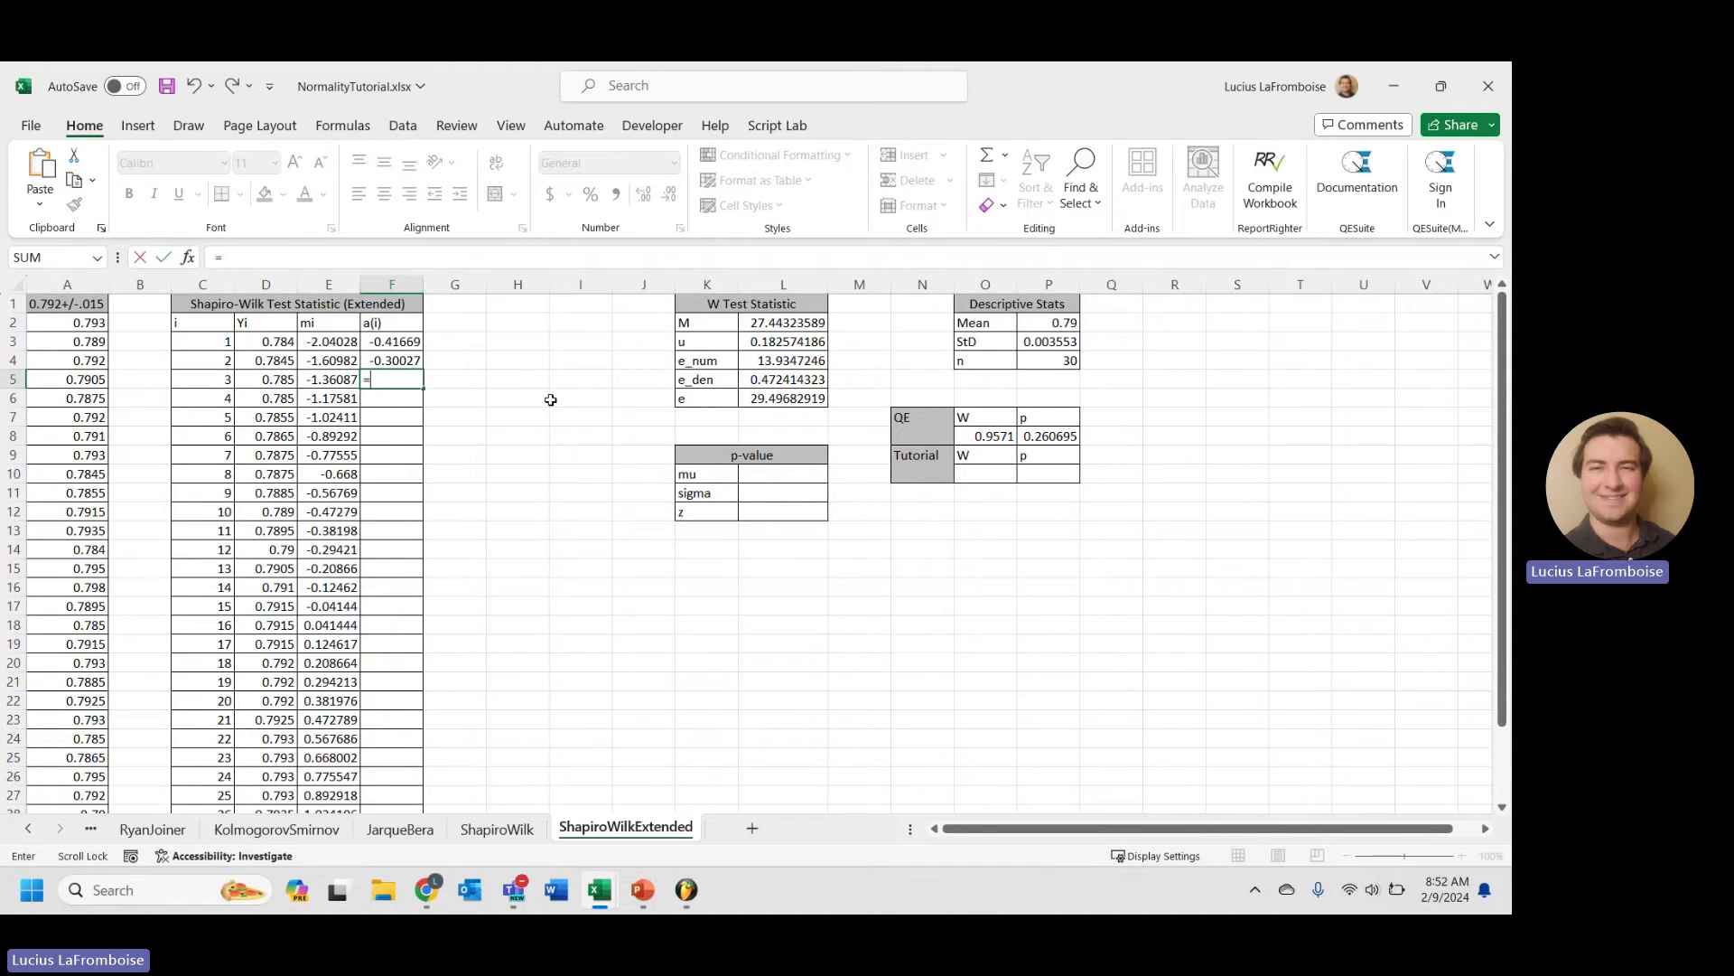
click(345, 378)
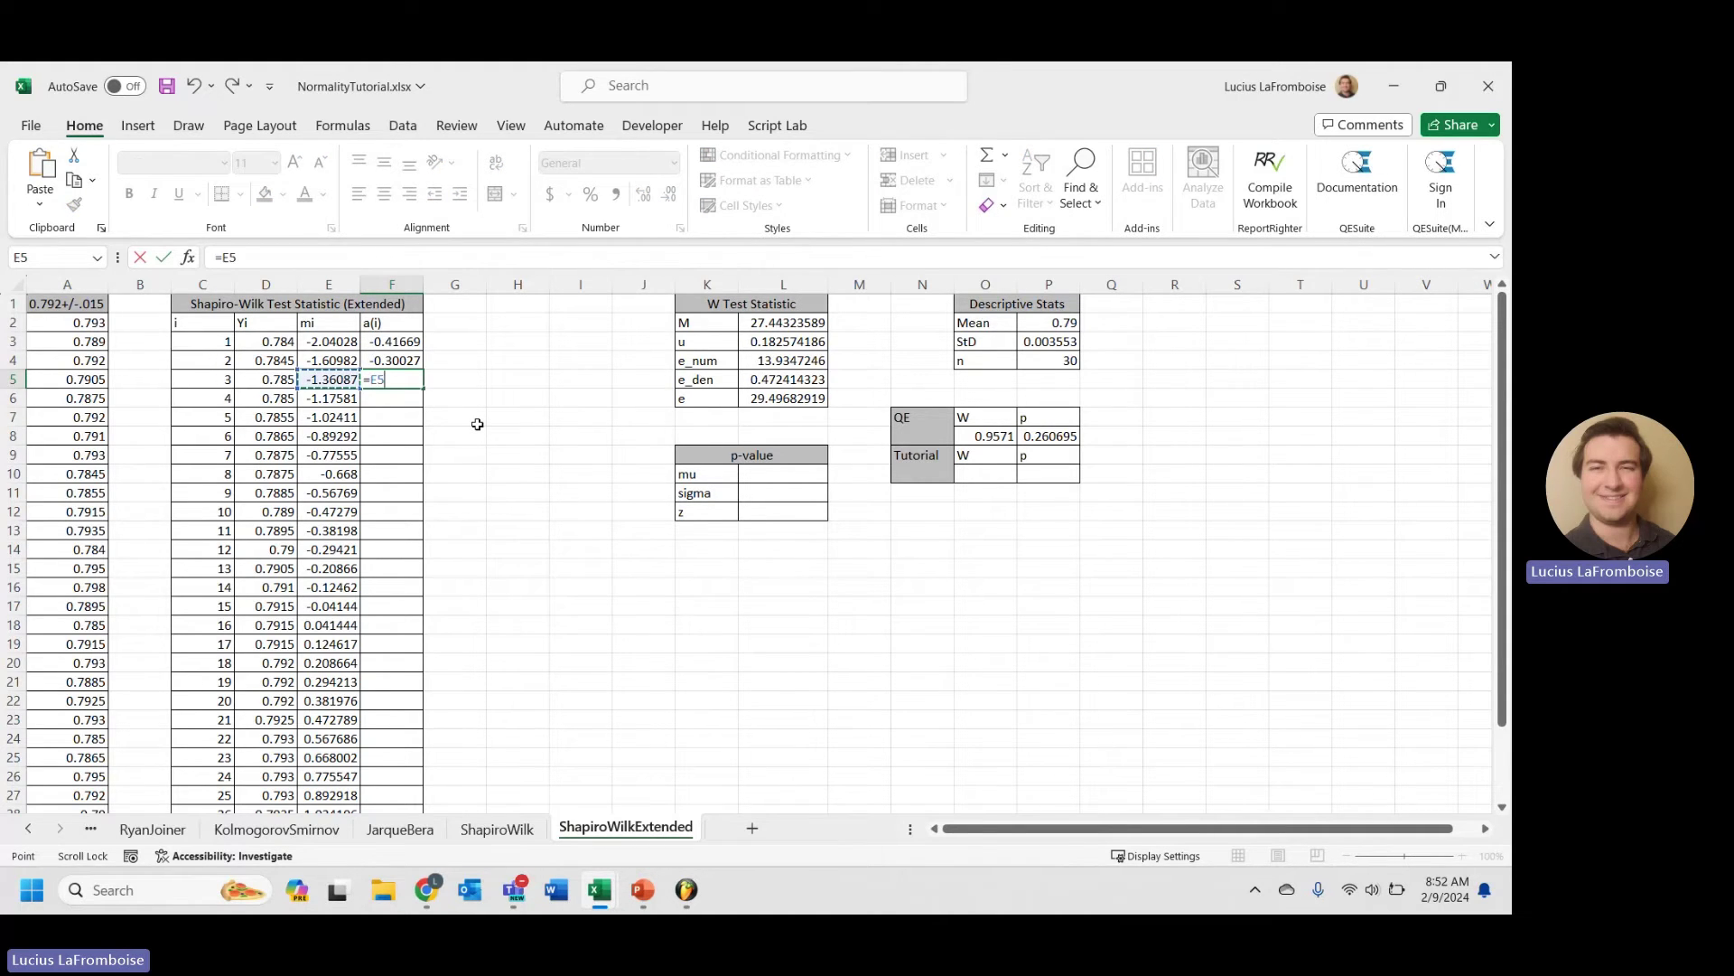
text(/SQRT()
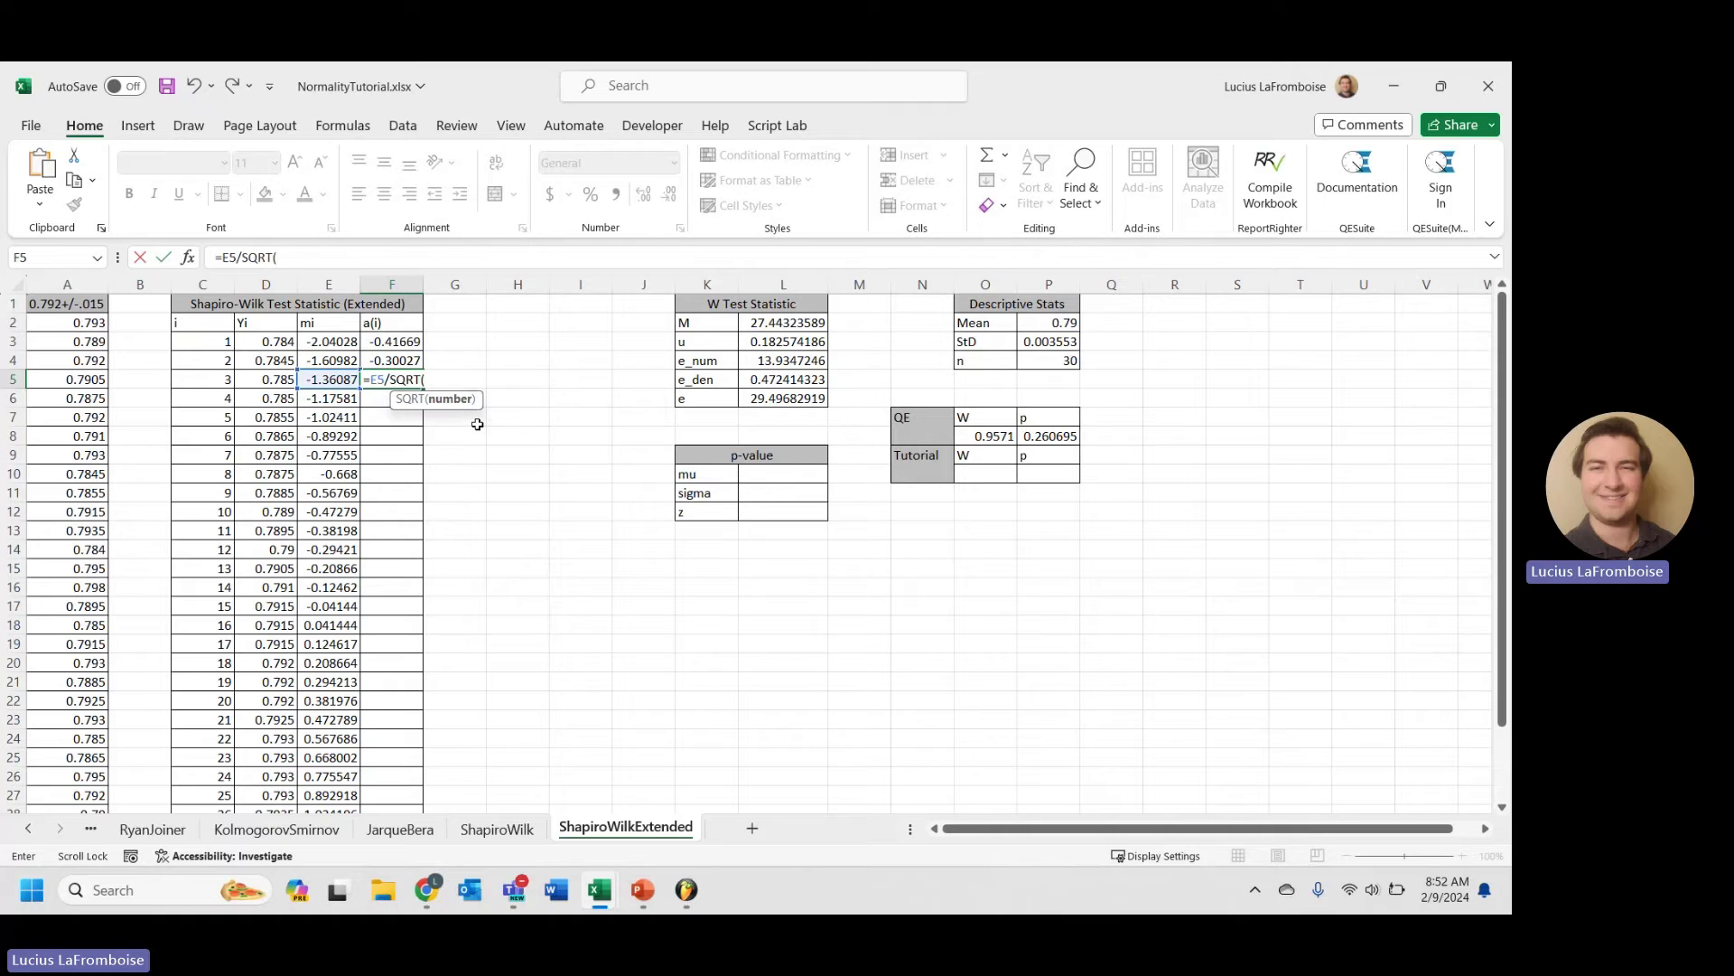
click(764, 399)
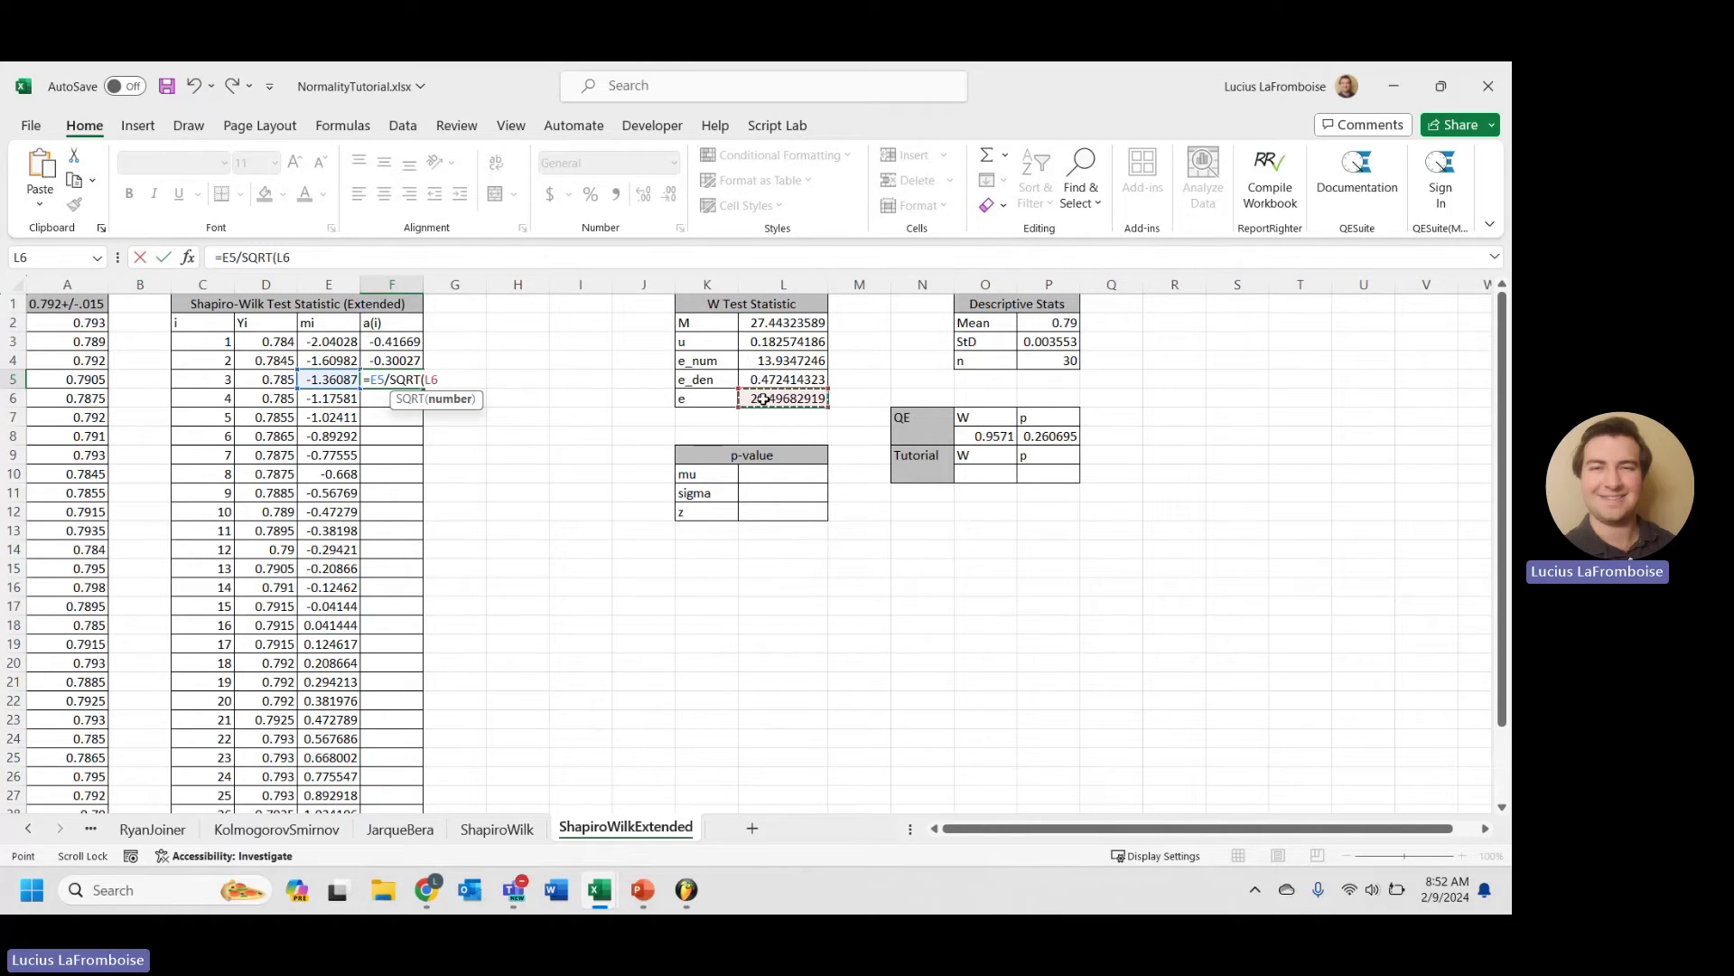
key(F4)
text())
key(Return)
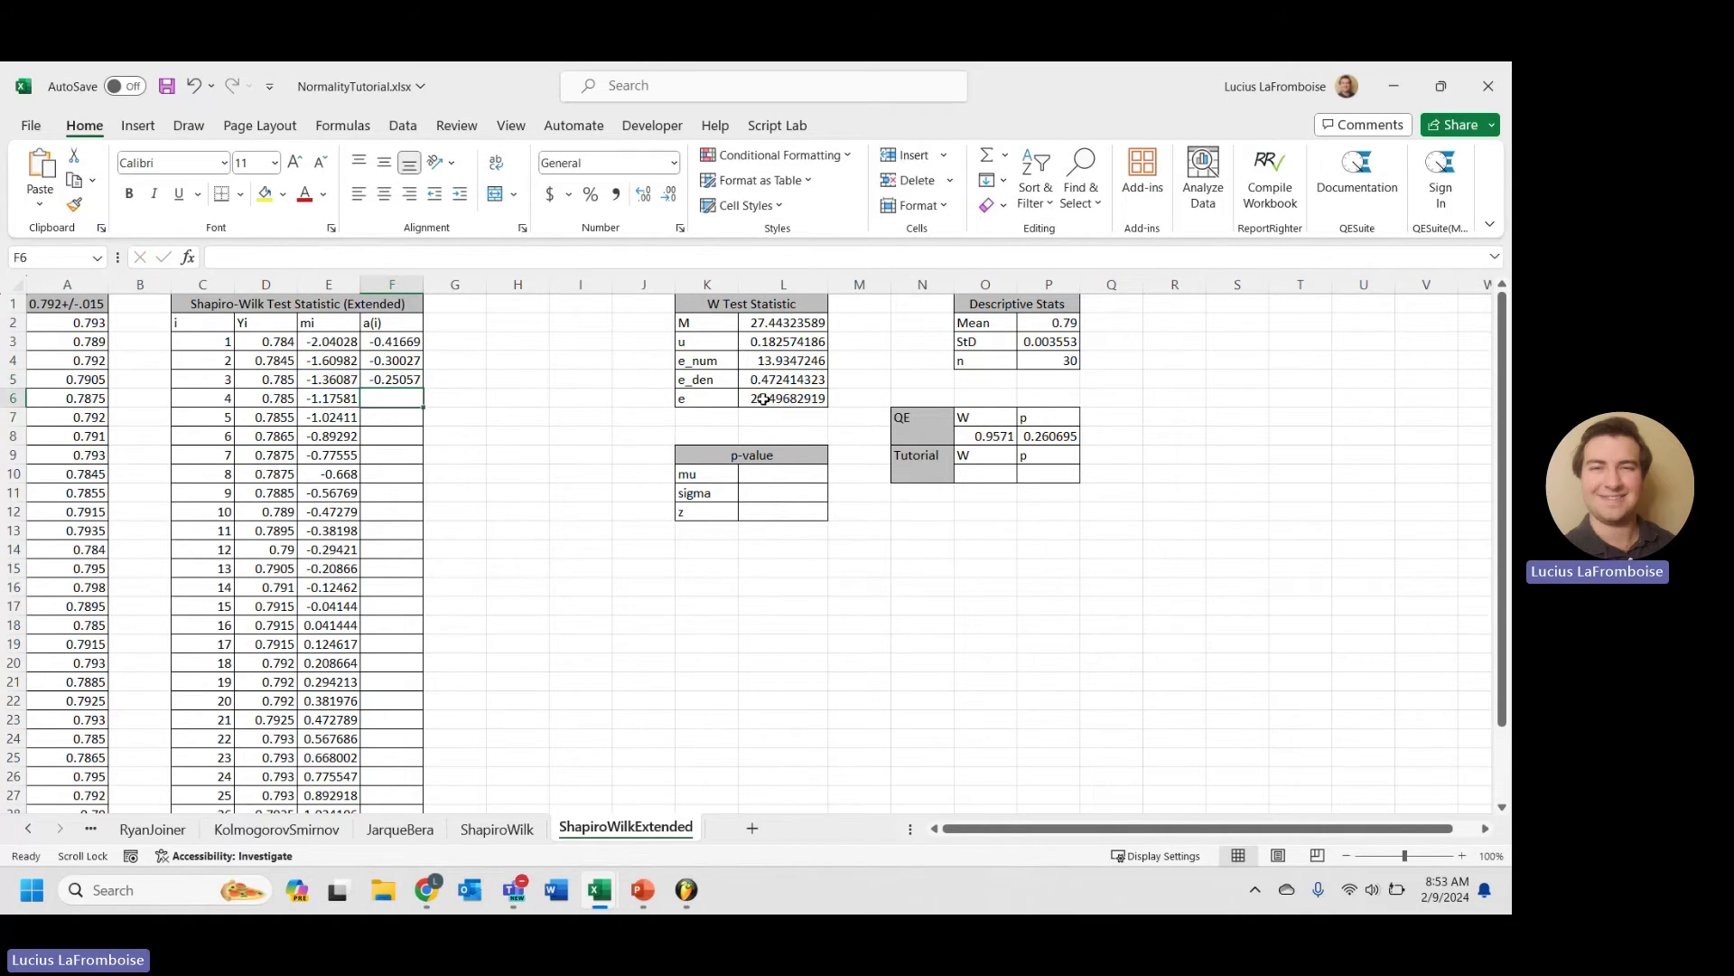
- Fill the a(i) formula from F5 down through F30 for i = 4 to 28
click(375, 380)
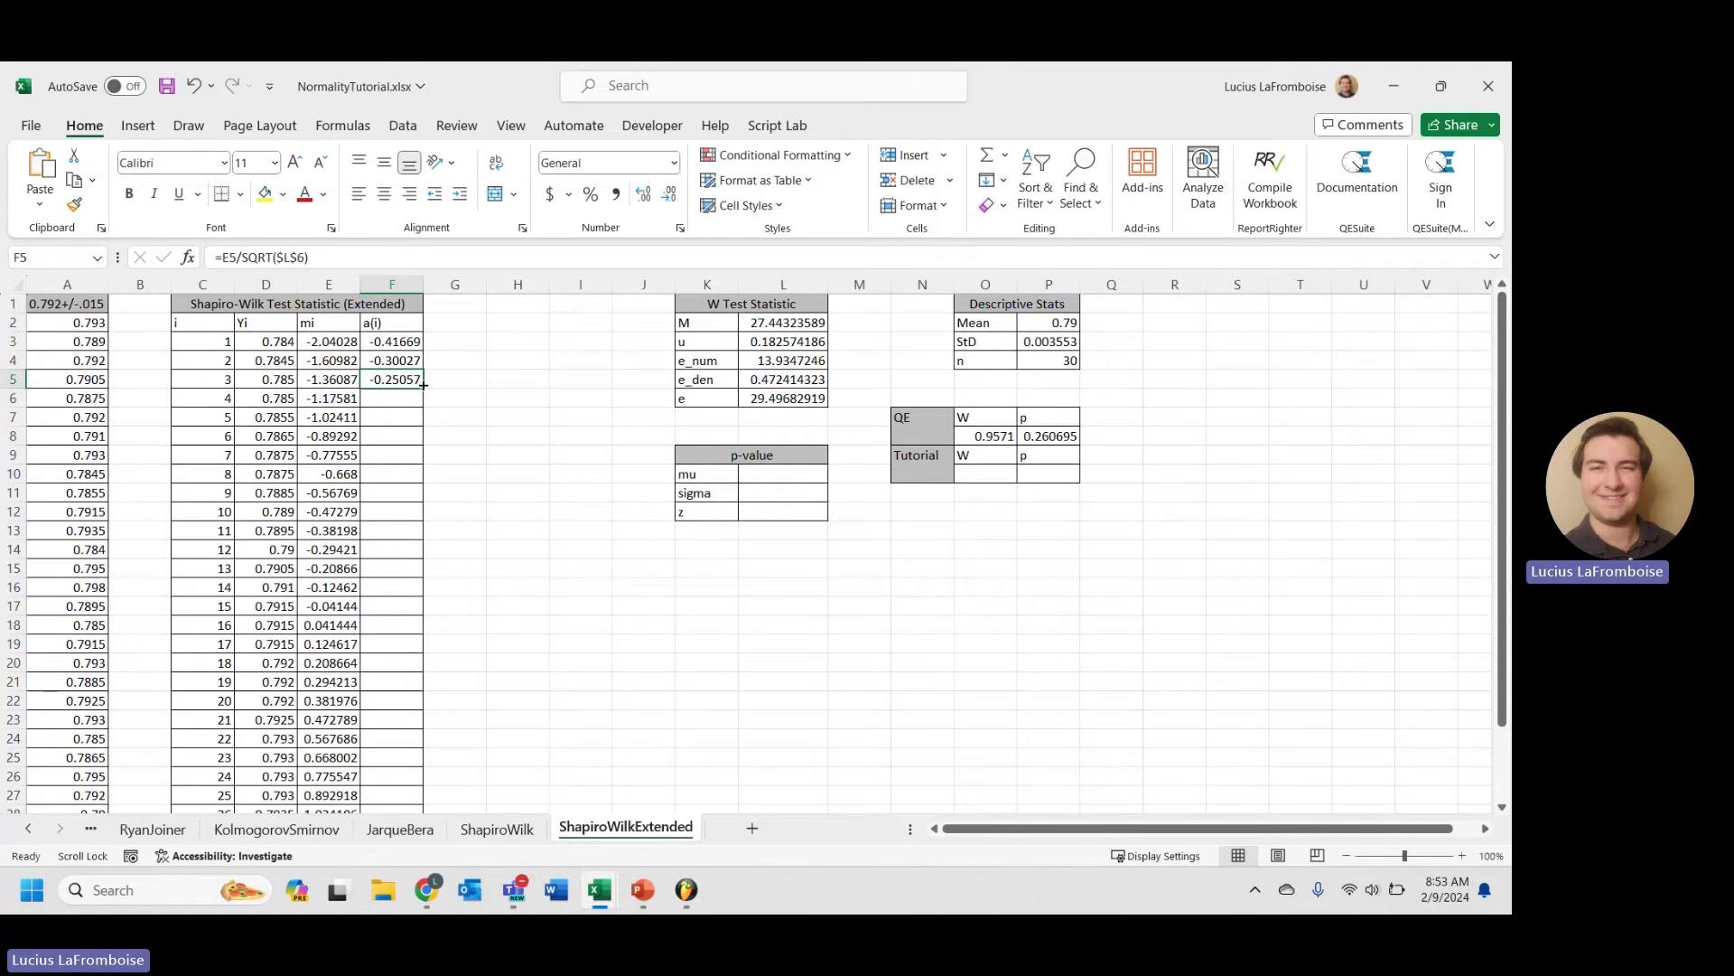
drag(425, 386, 438, 638)
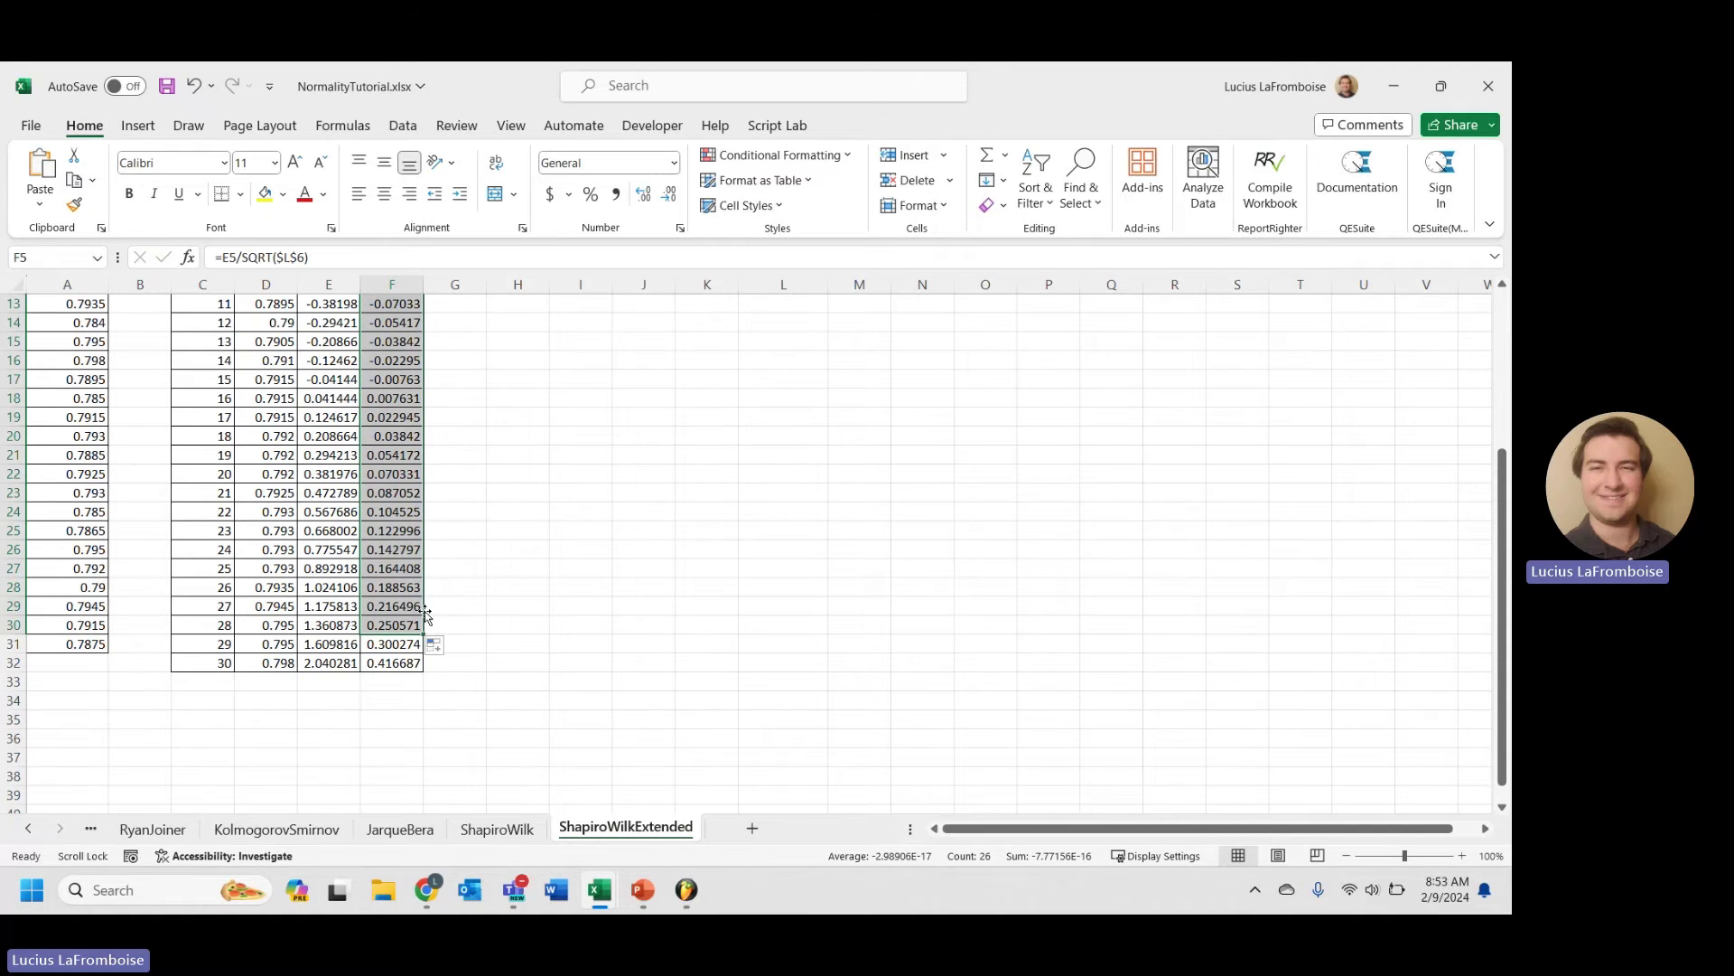
scroll(503, 606, up, 4)
click(783, 588)
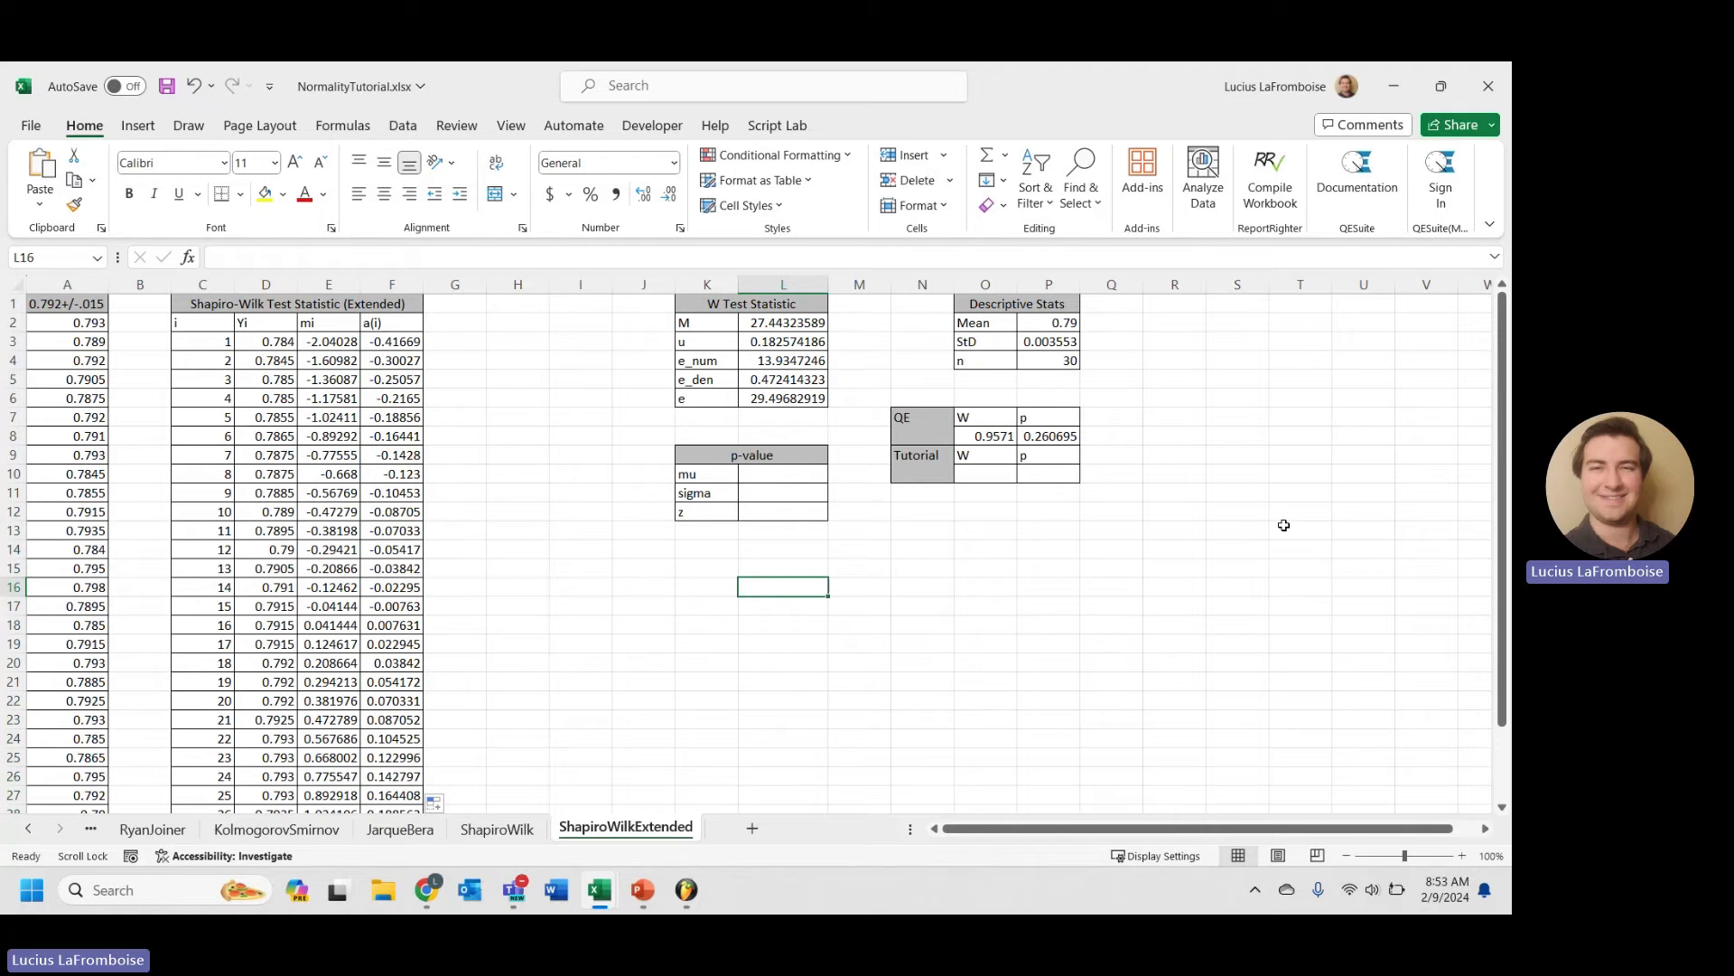
scroll(441, 578, down, 4)
scroll(442, 578, up, 4)
- Enter =POWER(CORREL(D3#,F3:F32),2) in cell O10 as the Tutorial W statistic
click(985, 474)
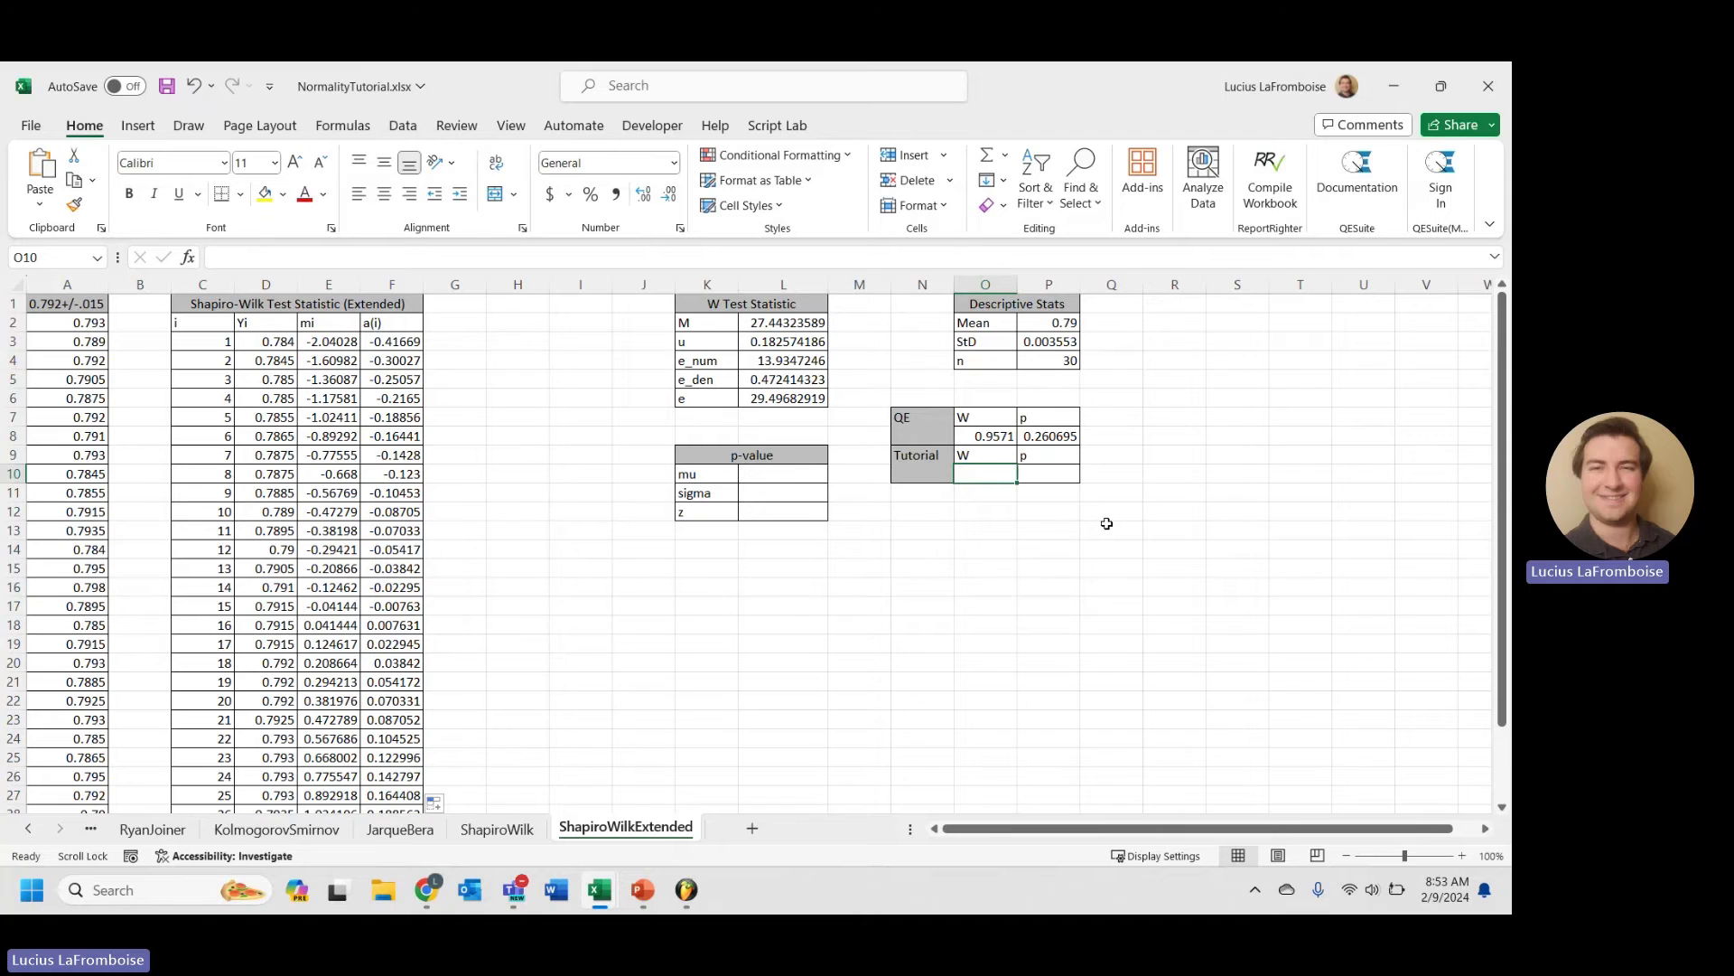
text(=co)
key(BackSpace)
key(BackSpace)
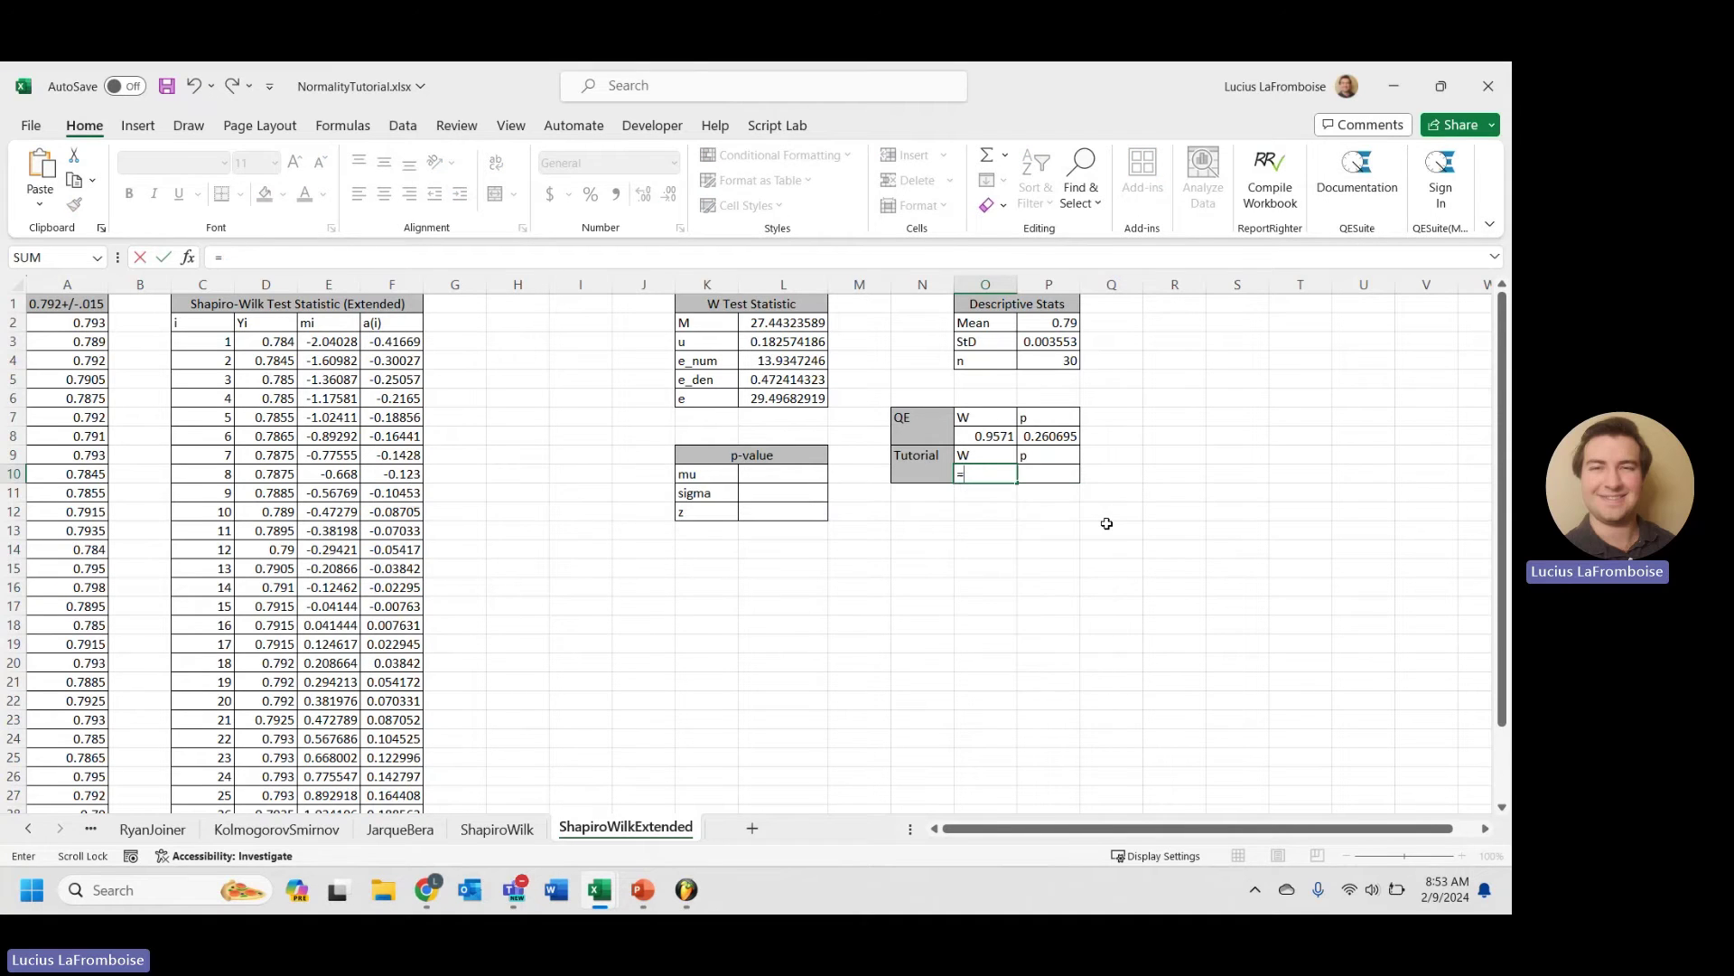
text(power(CORREL()
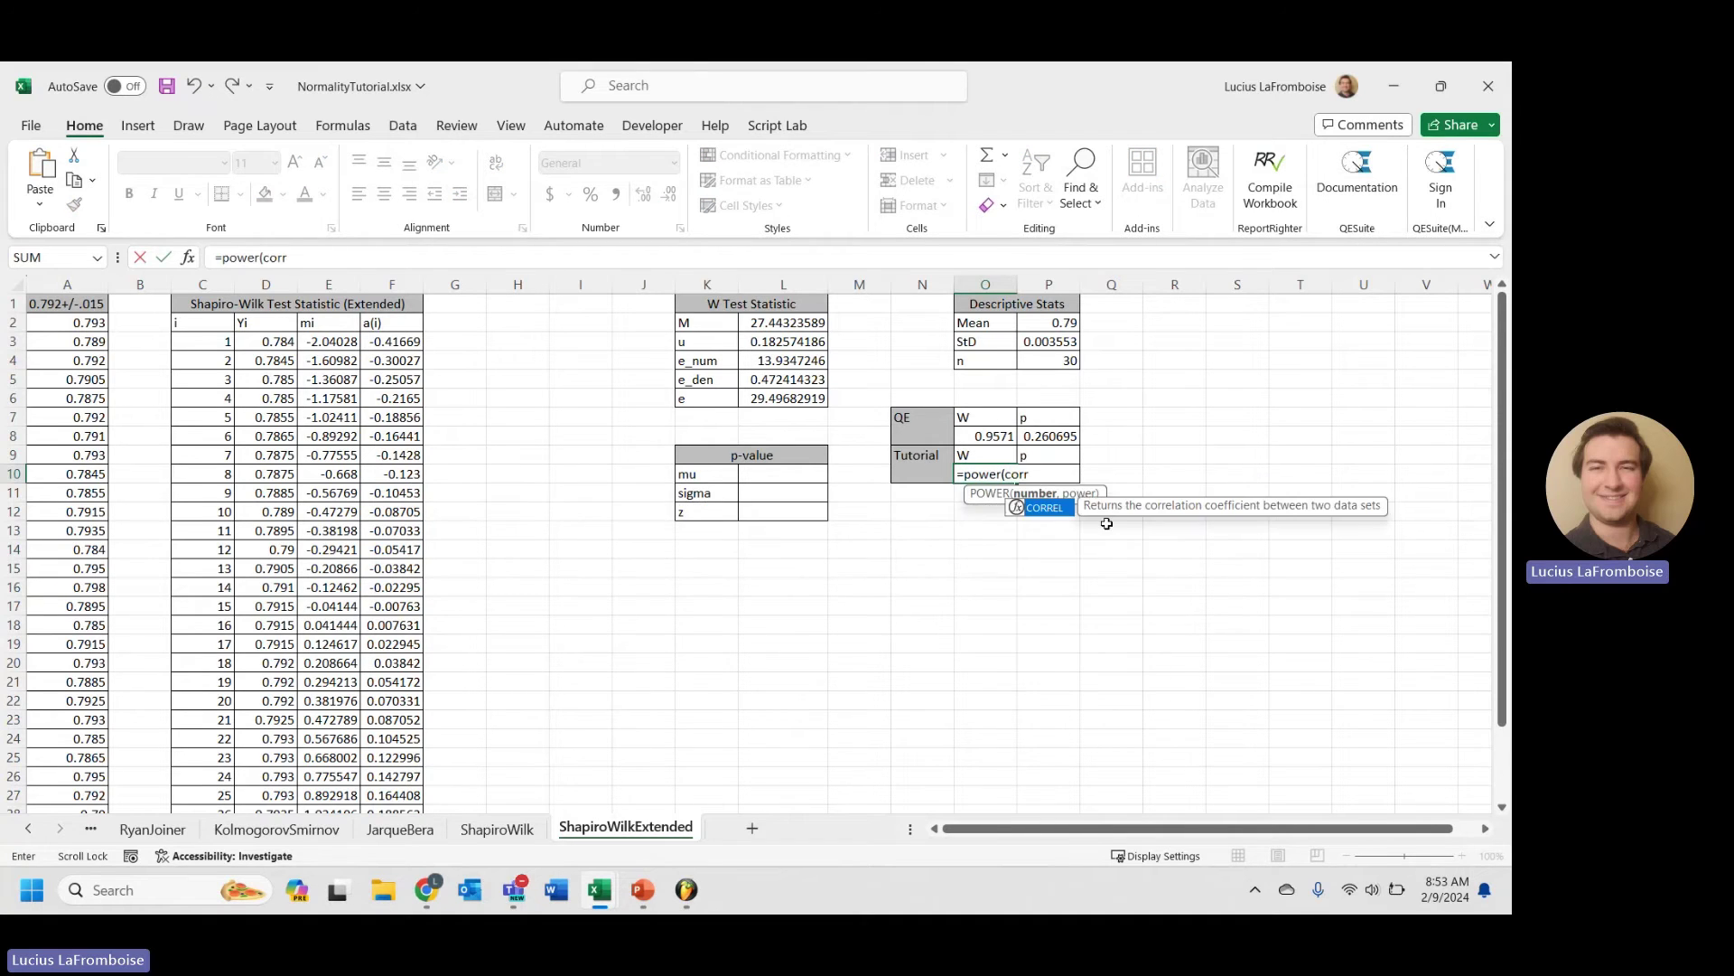
click(278, 343)
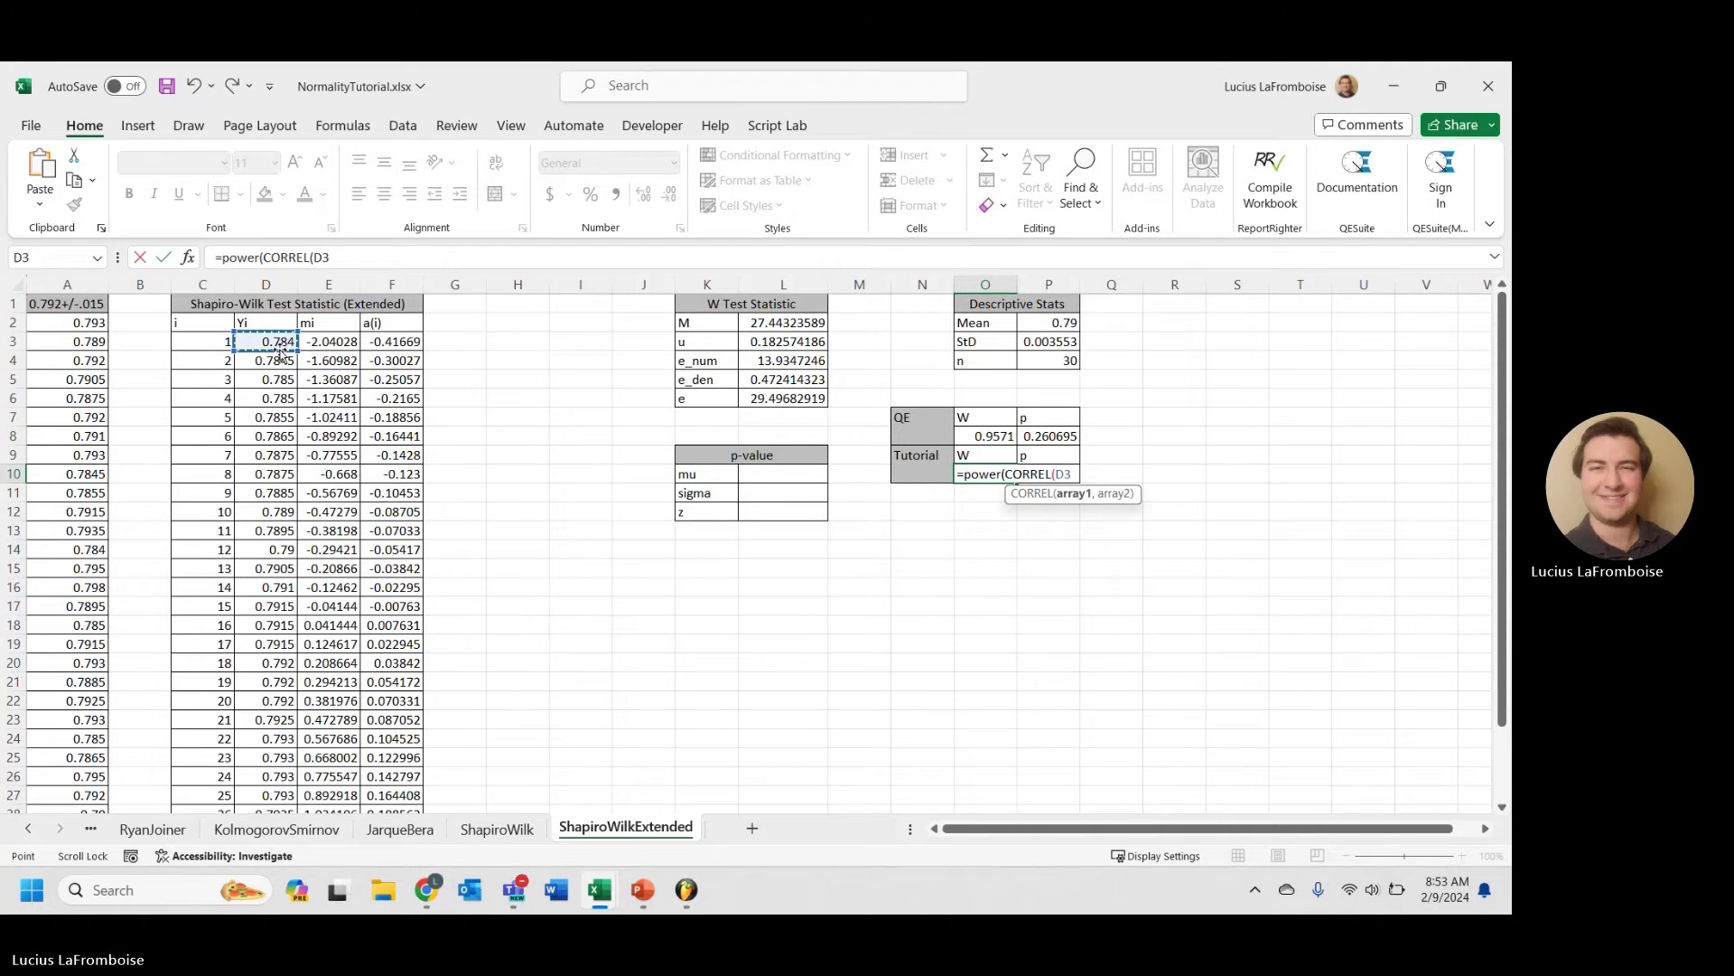
key(ctrl+shift+Down)
text(,)
scroll(343, 452, up, 2)
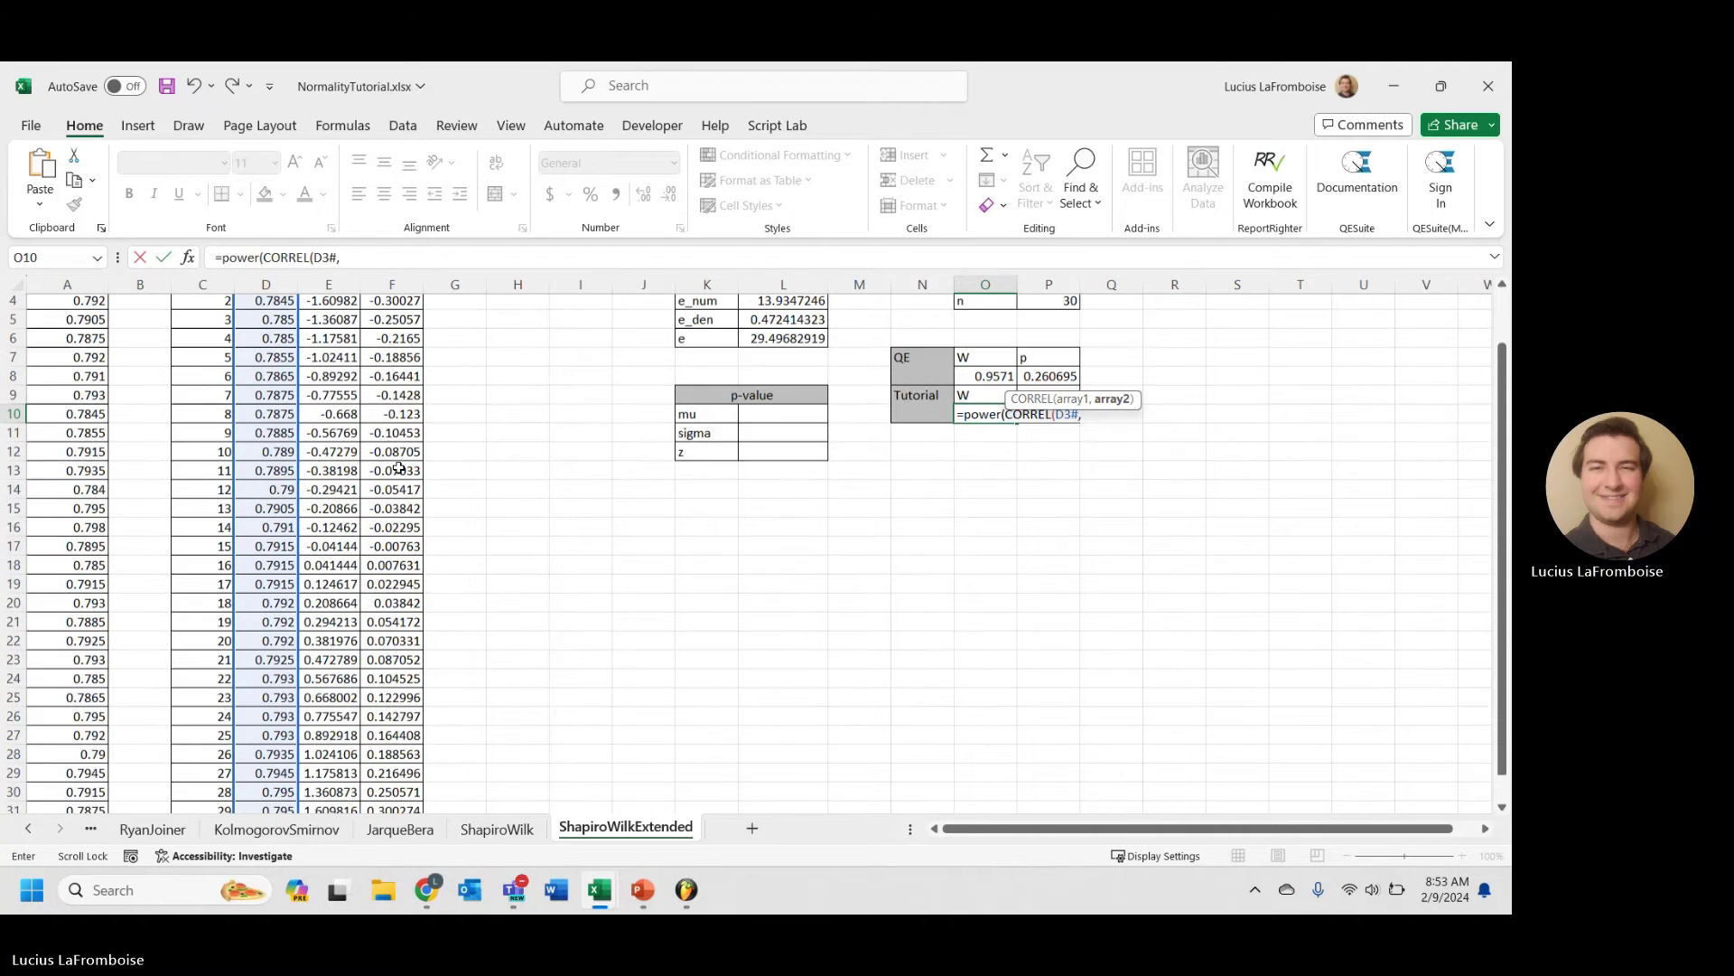
click(403, 343)
key(ctrl+shift+Down)
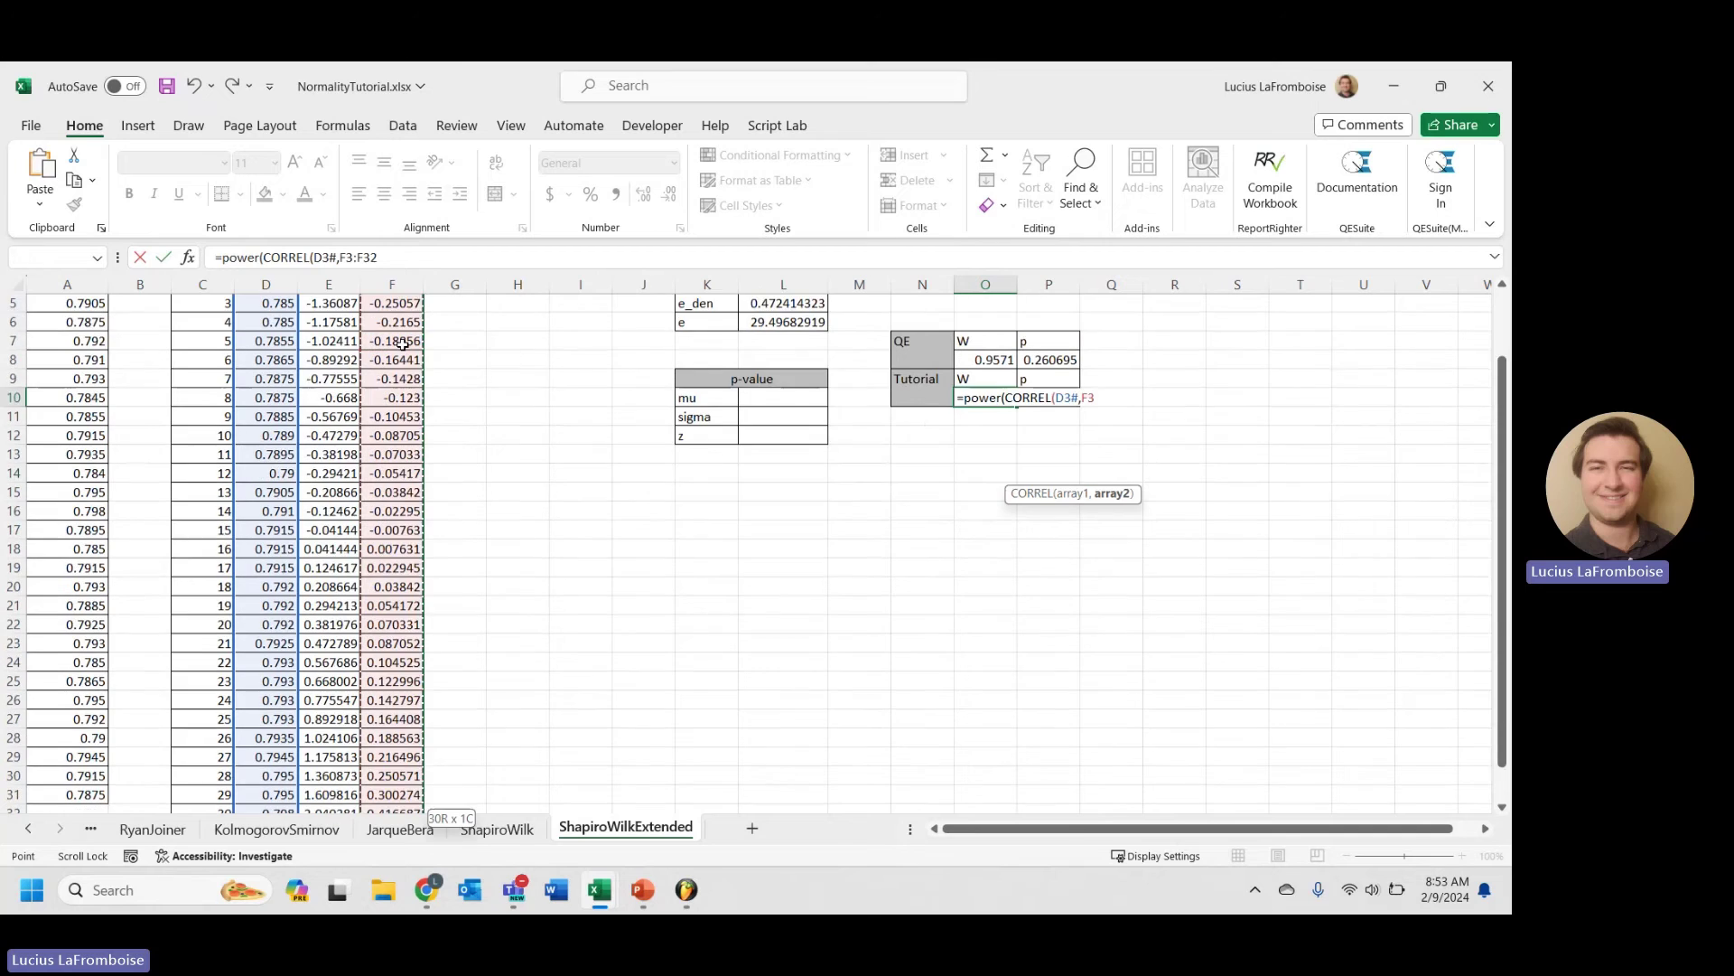
text(),2)
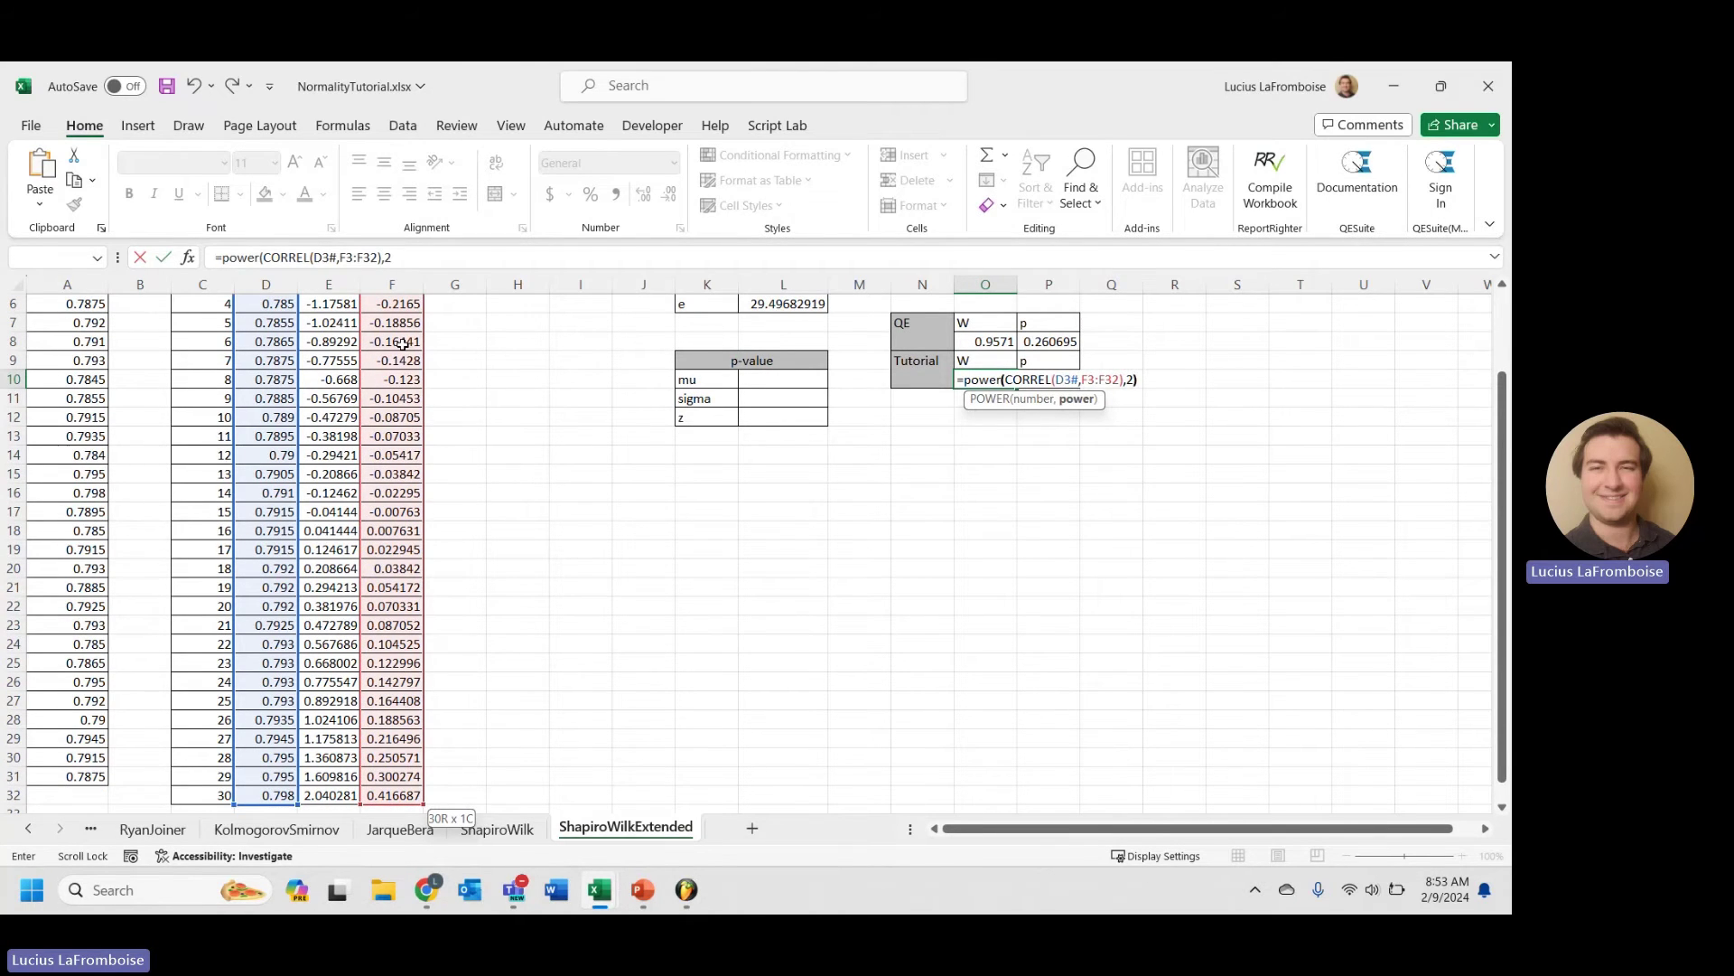
text())
key(Return)
scroll(510, 363, up, 2)
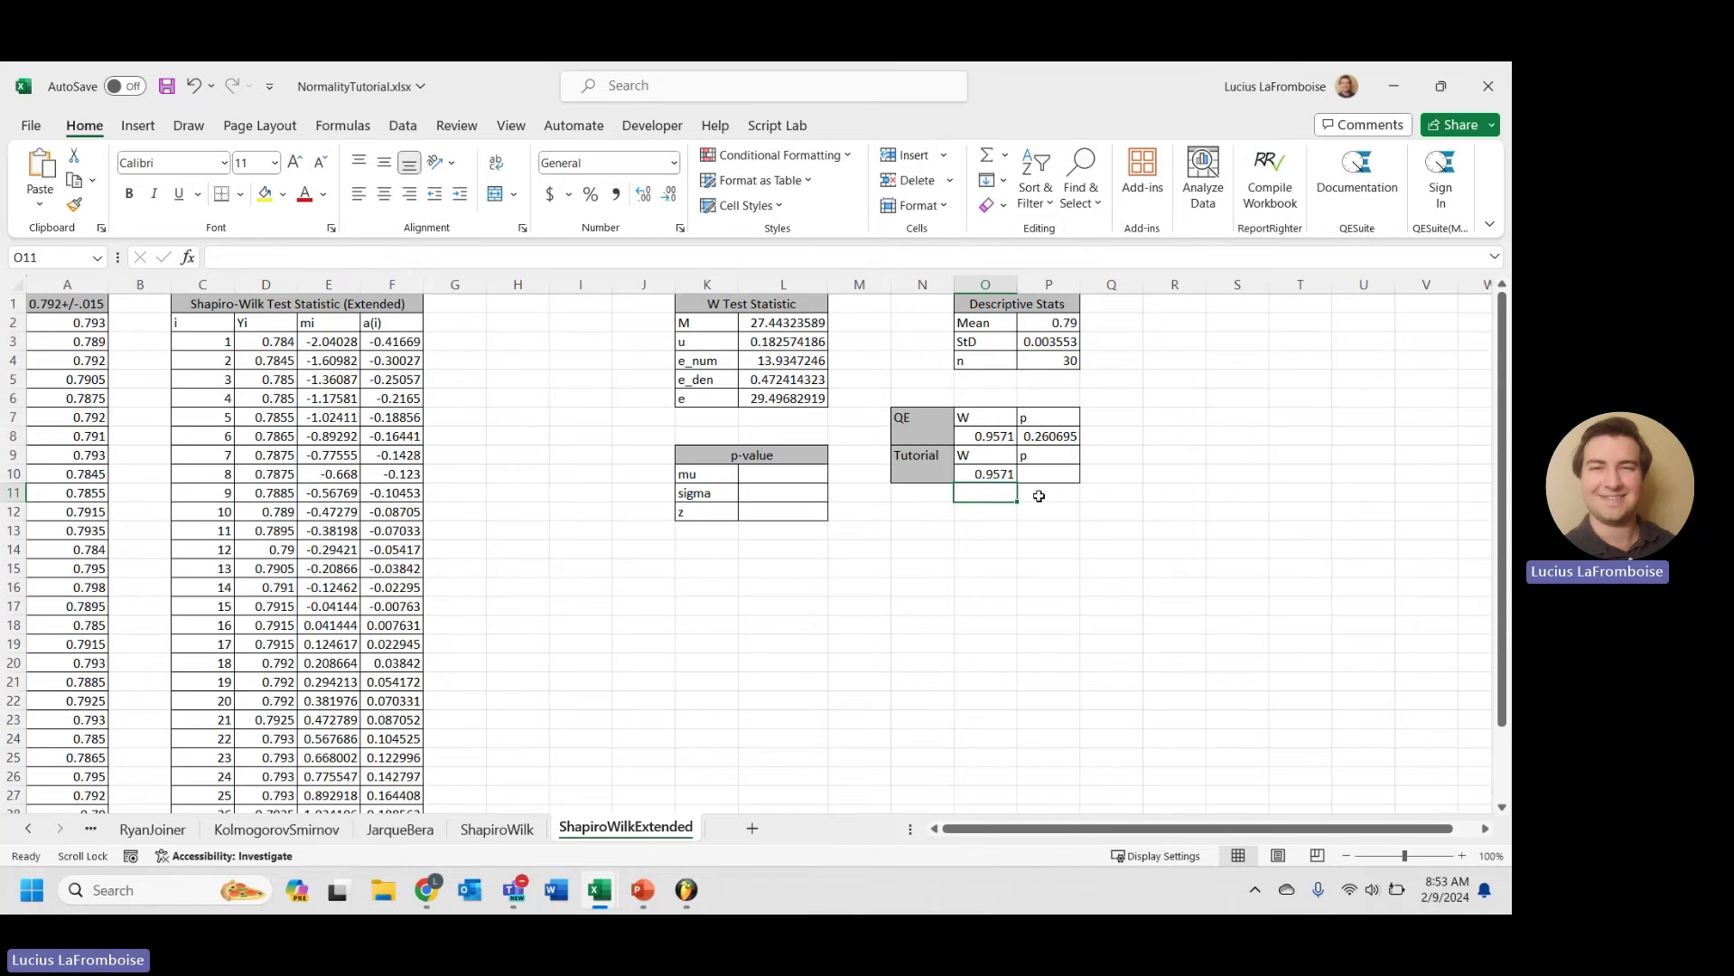
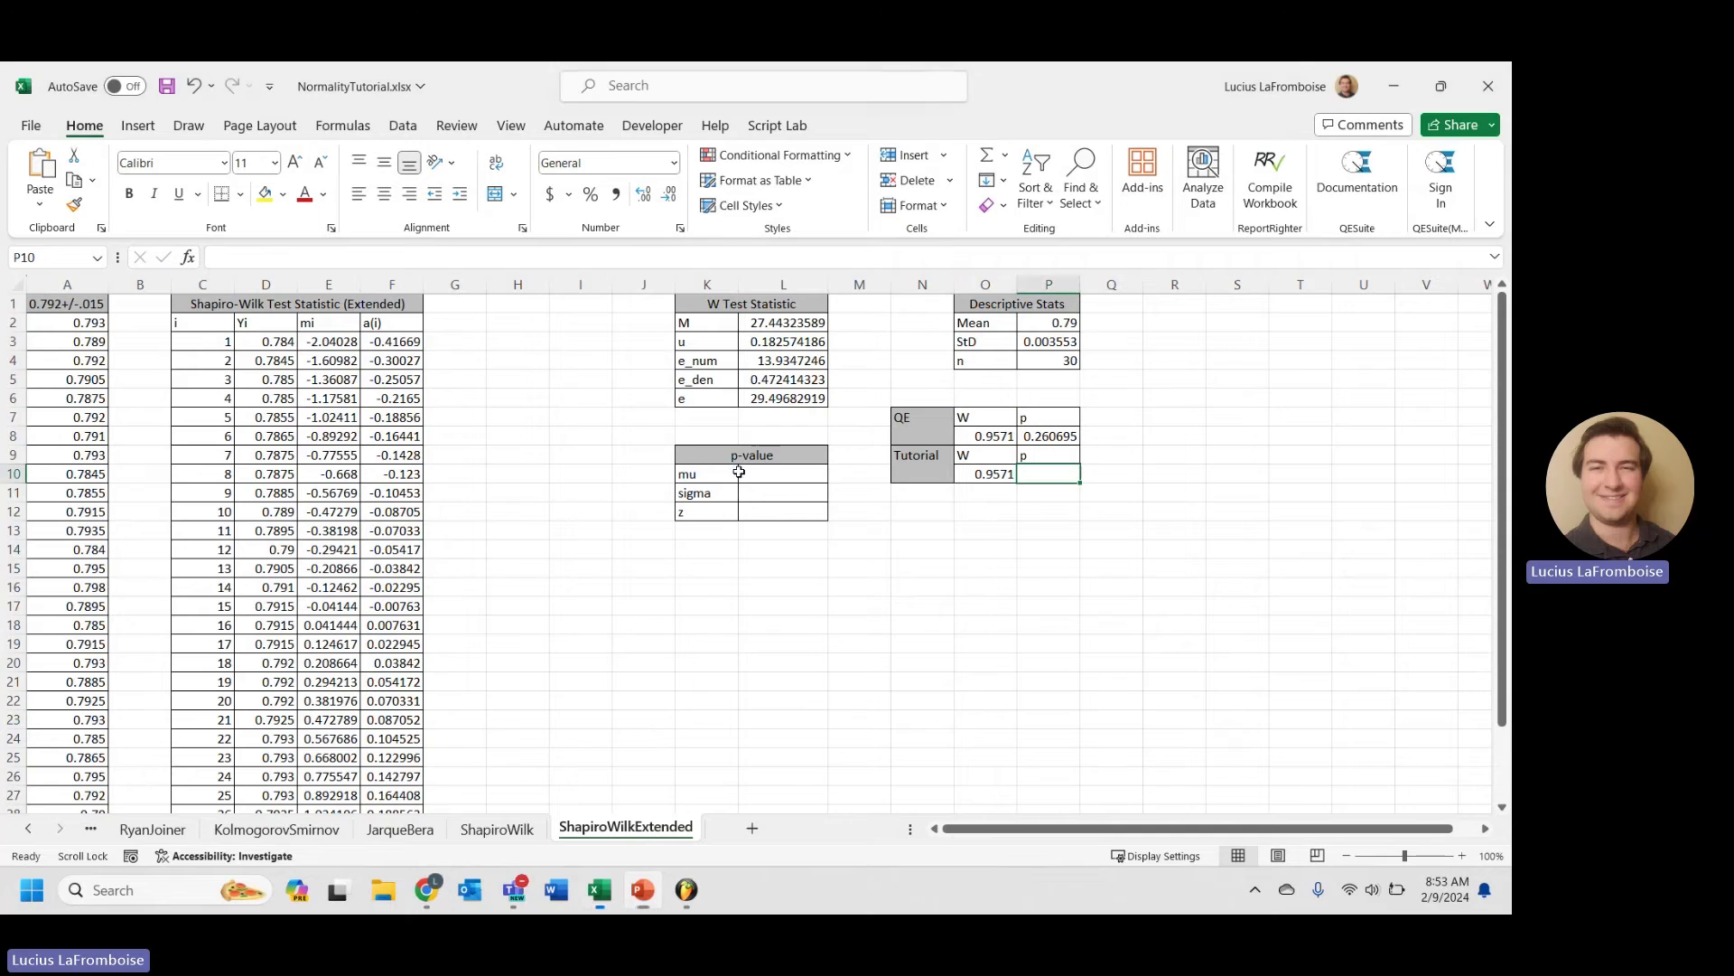
click(755, 473)
click(755, 492)
click(756, 510)
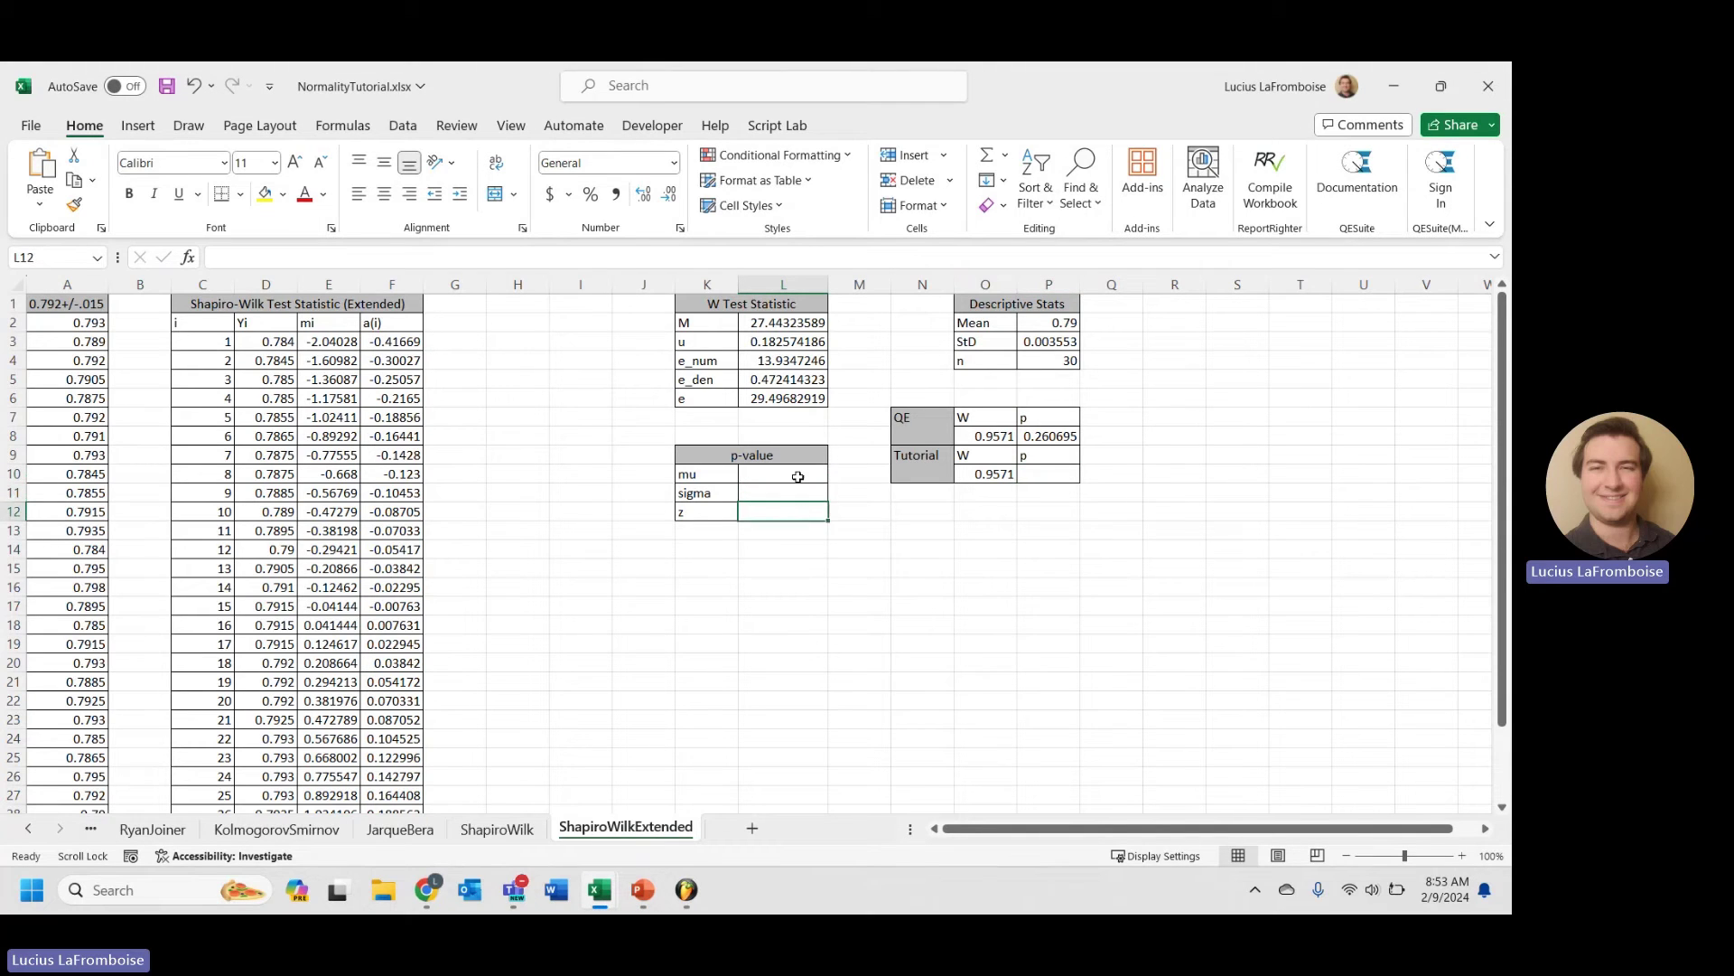
- Enter =0.0038915*POWER(LN(P4),3)-0.083751*POWER(LN(P4),2)-0.31082*LN(P4)-1.5861 in cell L10 to calculate mu
click(797, 475)
text(0)
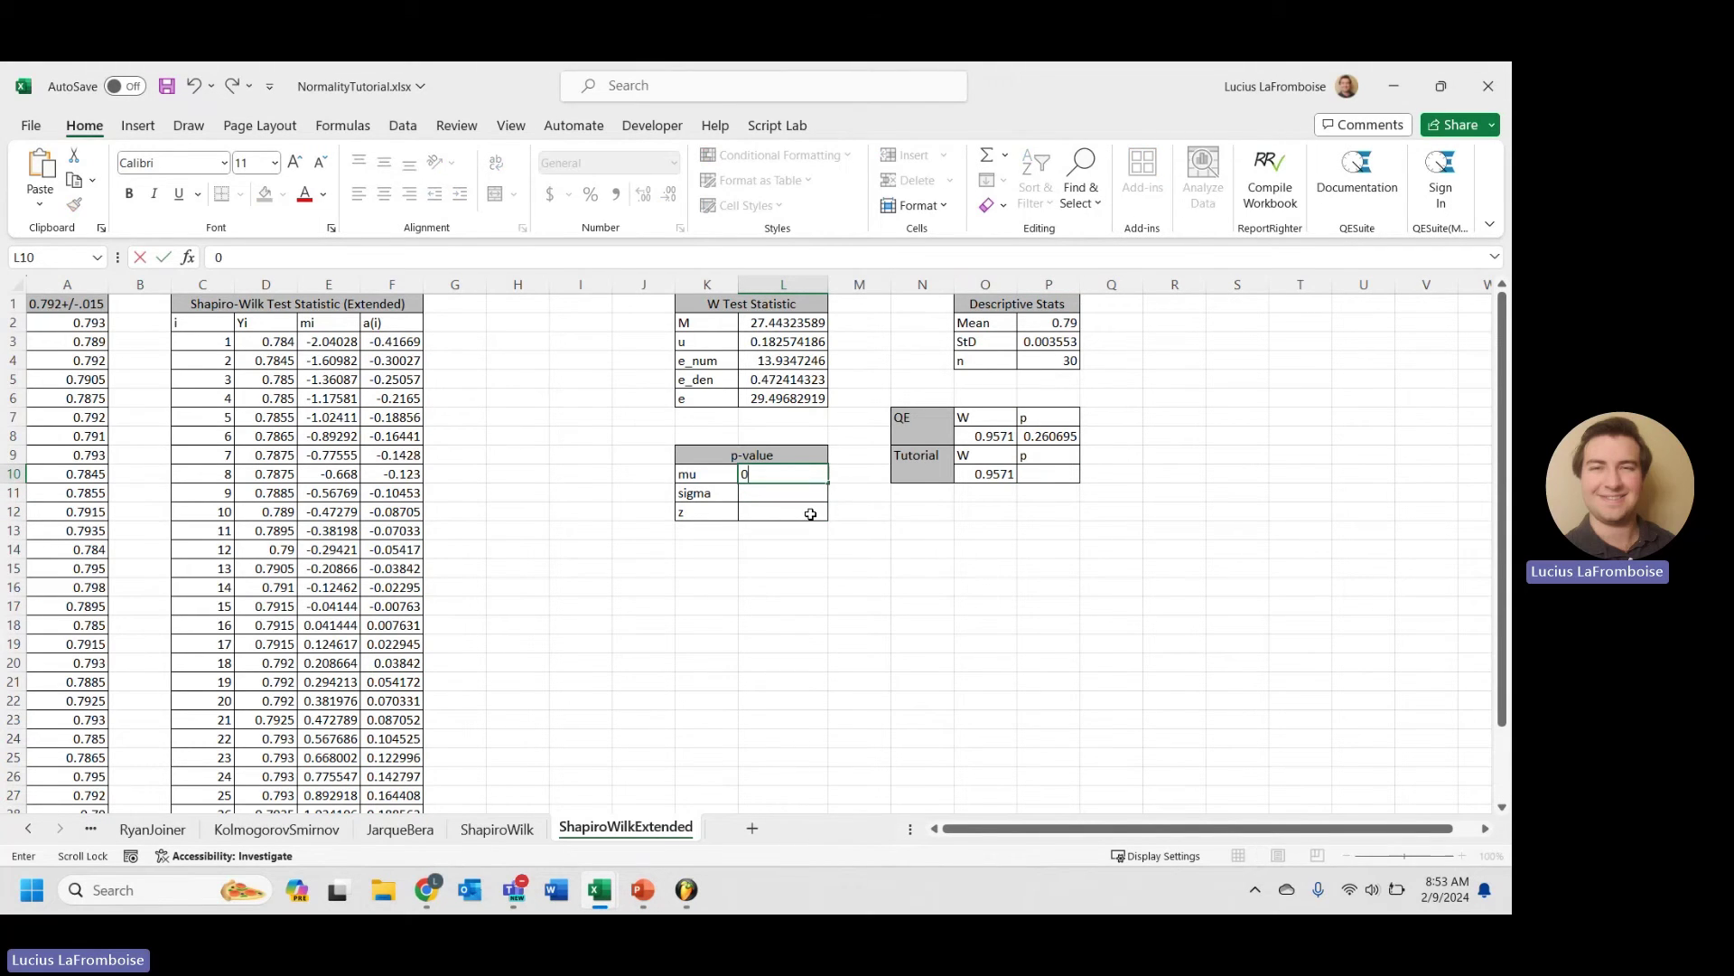
text(.)
key(BackSpace)
key(BackSpace)
text(=0.003)
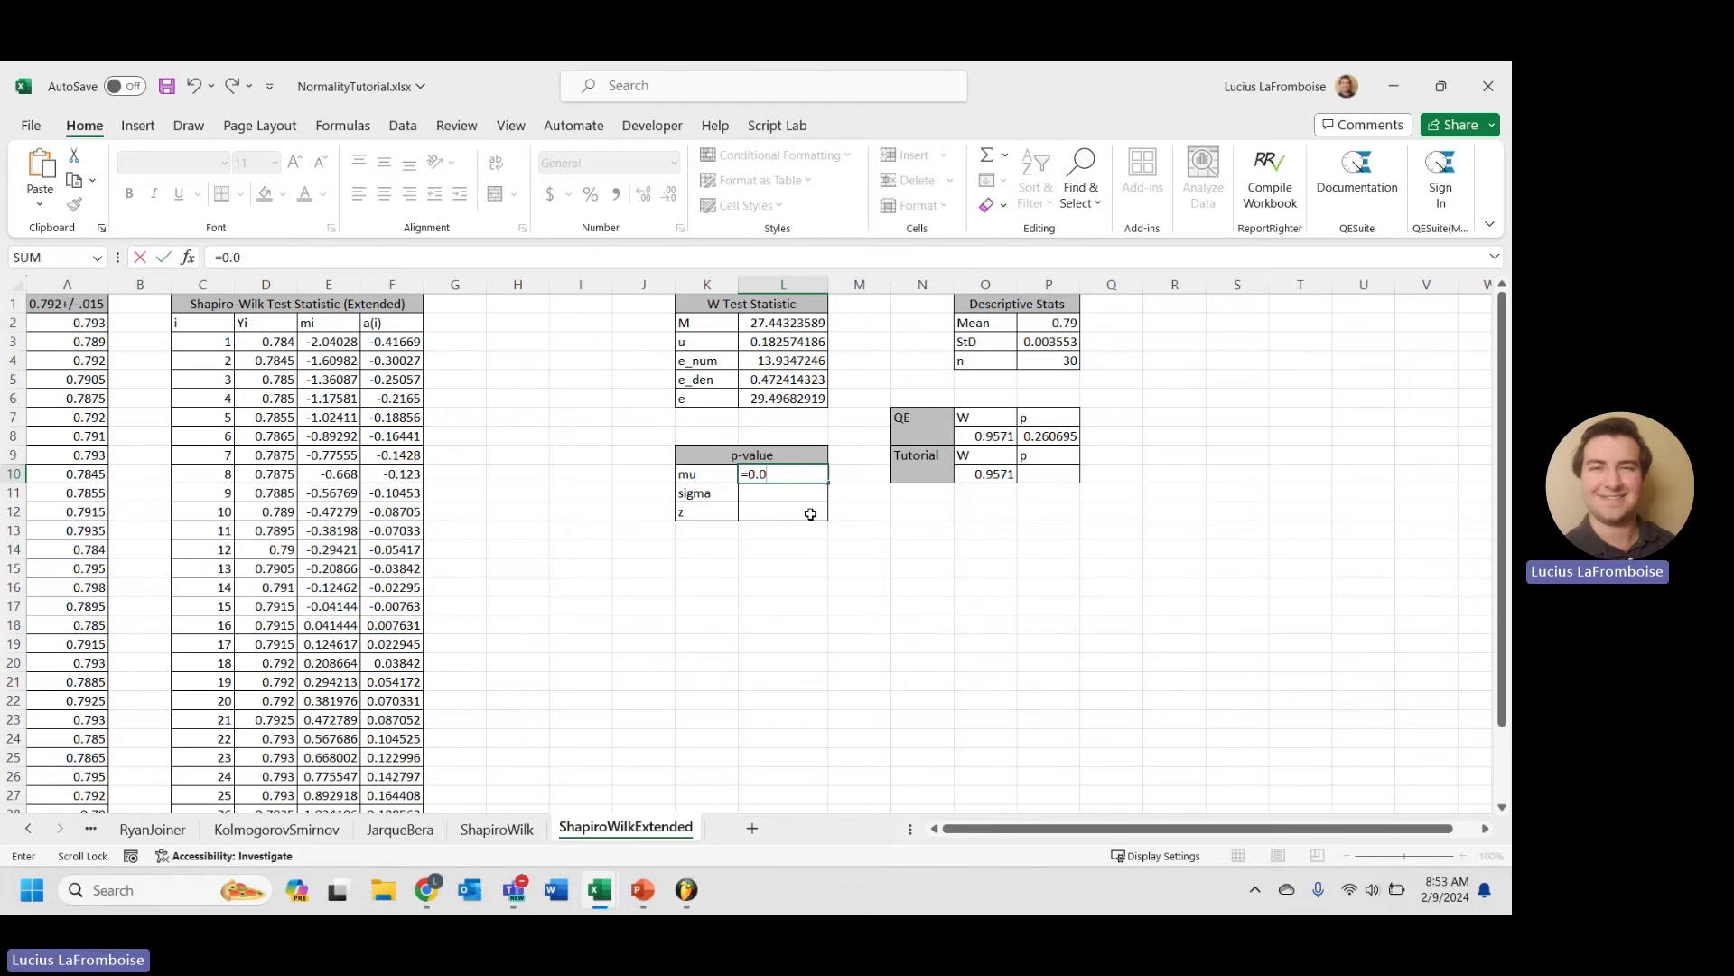
text(8915*LN()
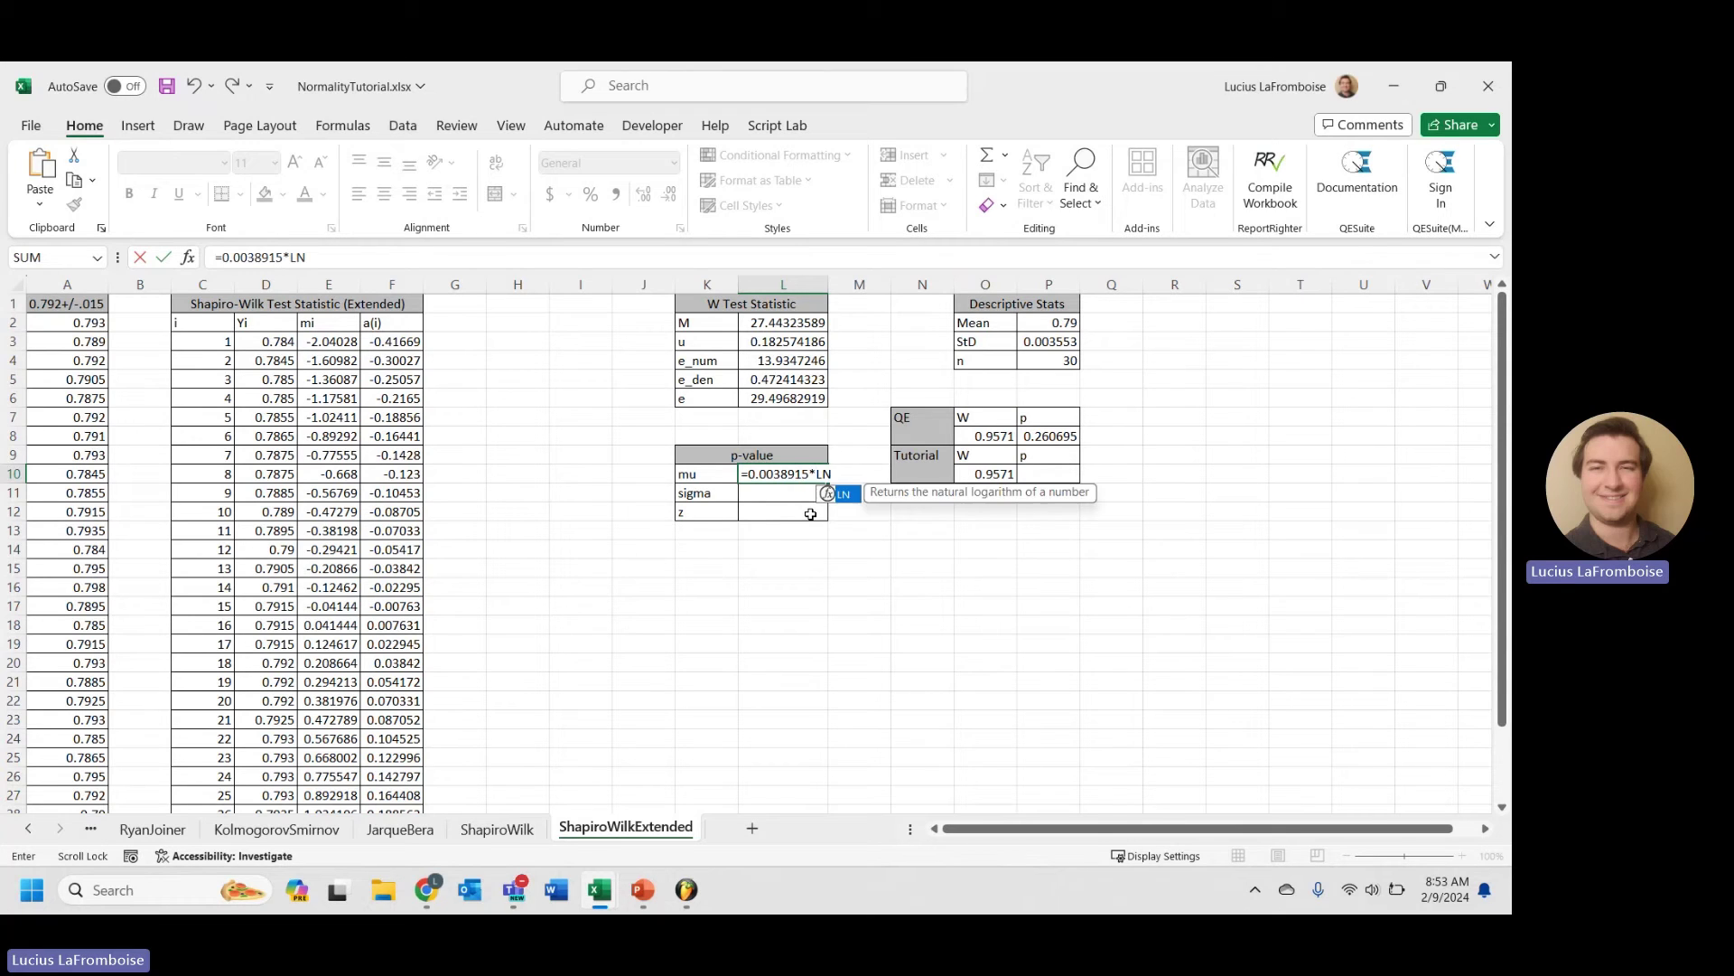
key(BackSpace)
key(BackSpace)
key(BackSpace)
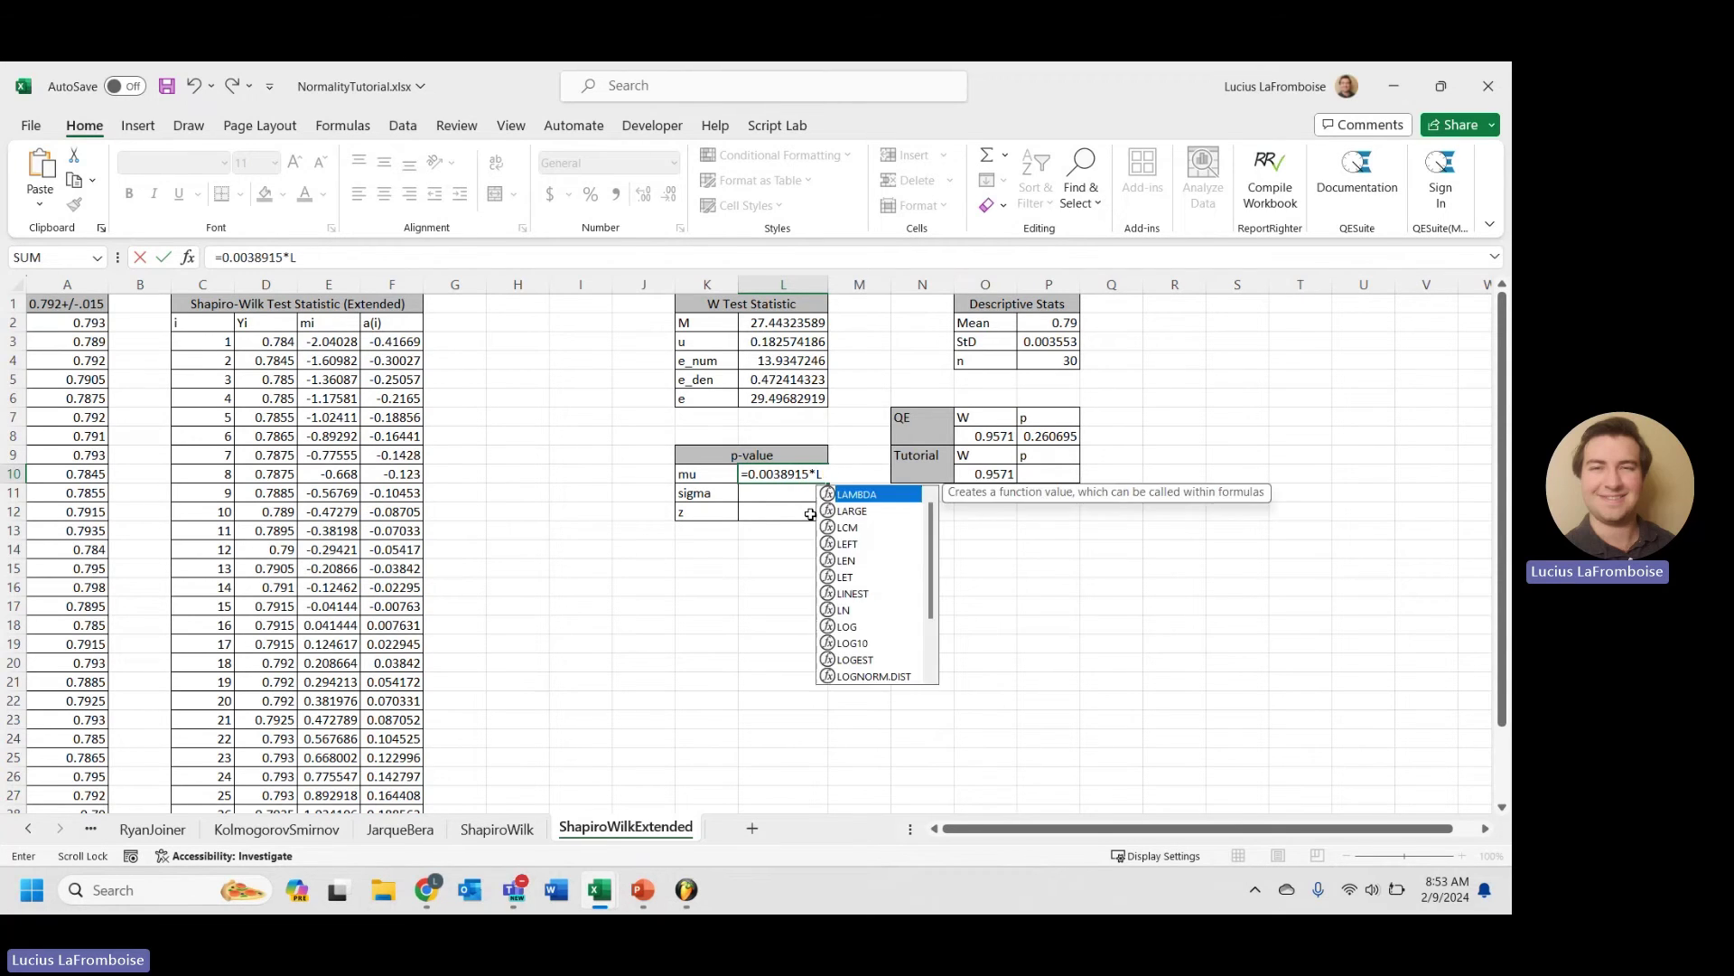
text(power(LN()
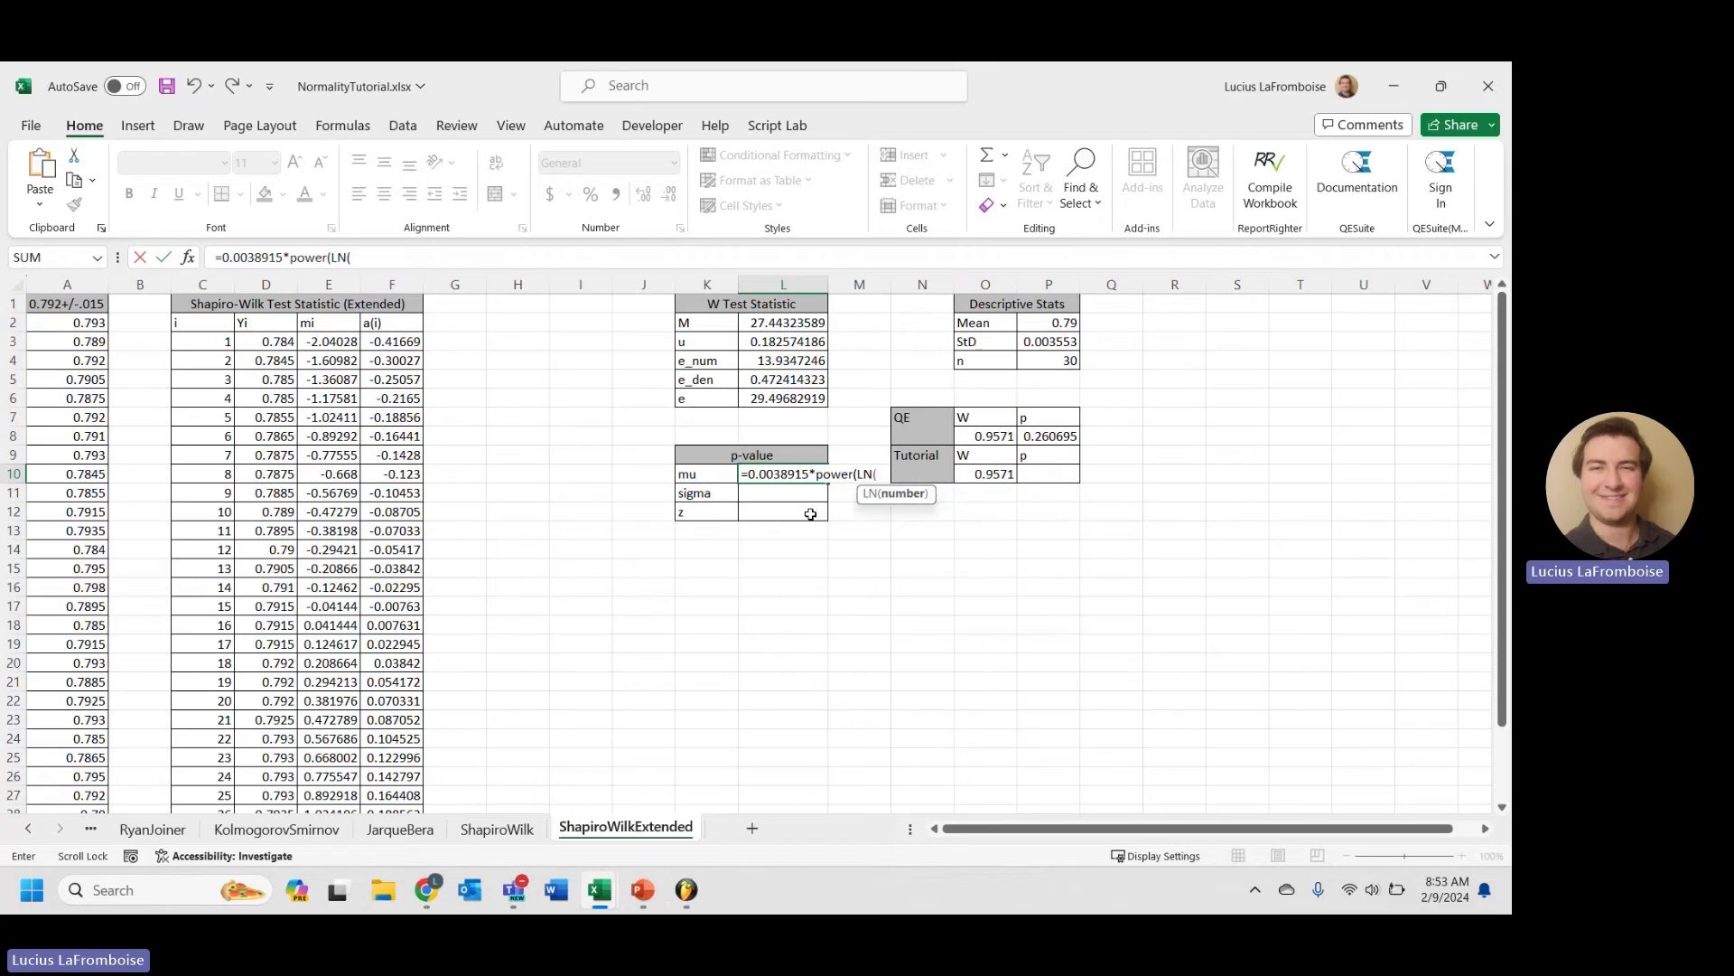
click(1071, 359)
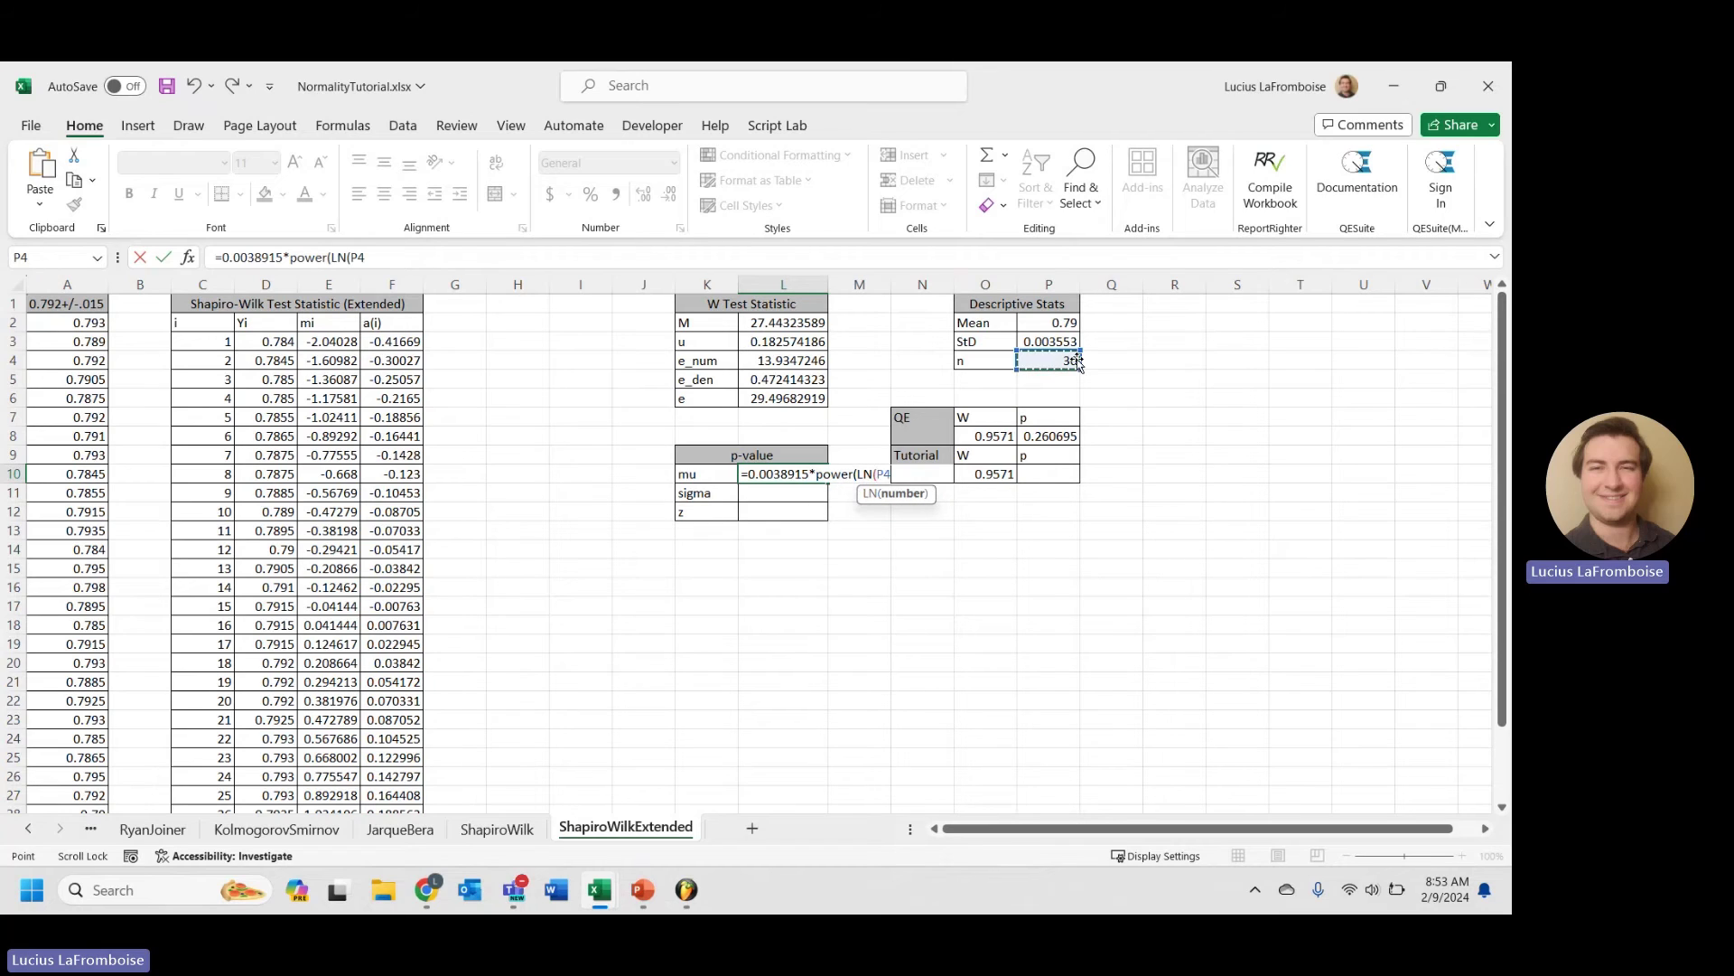
text(),3))
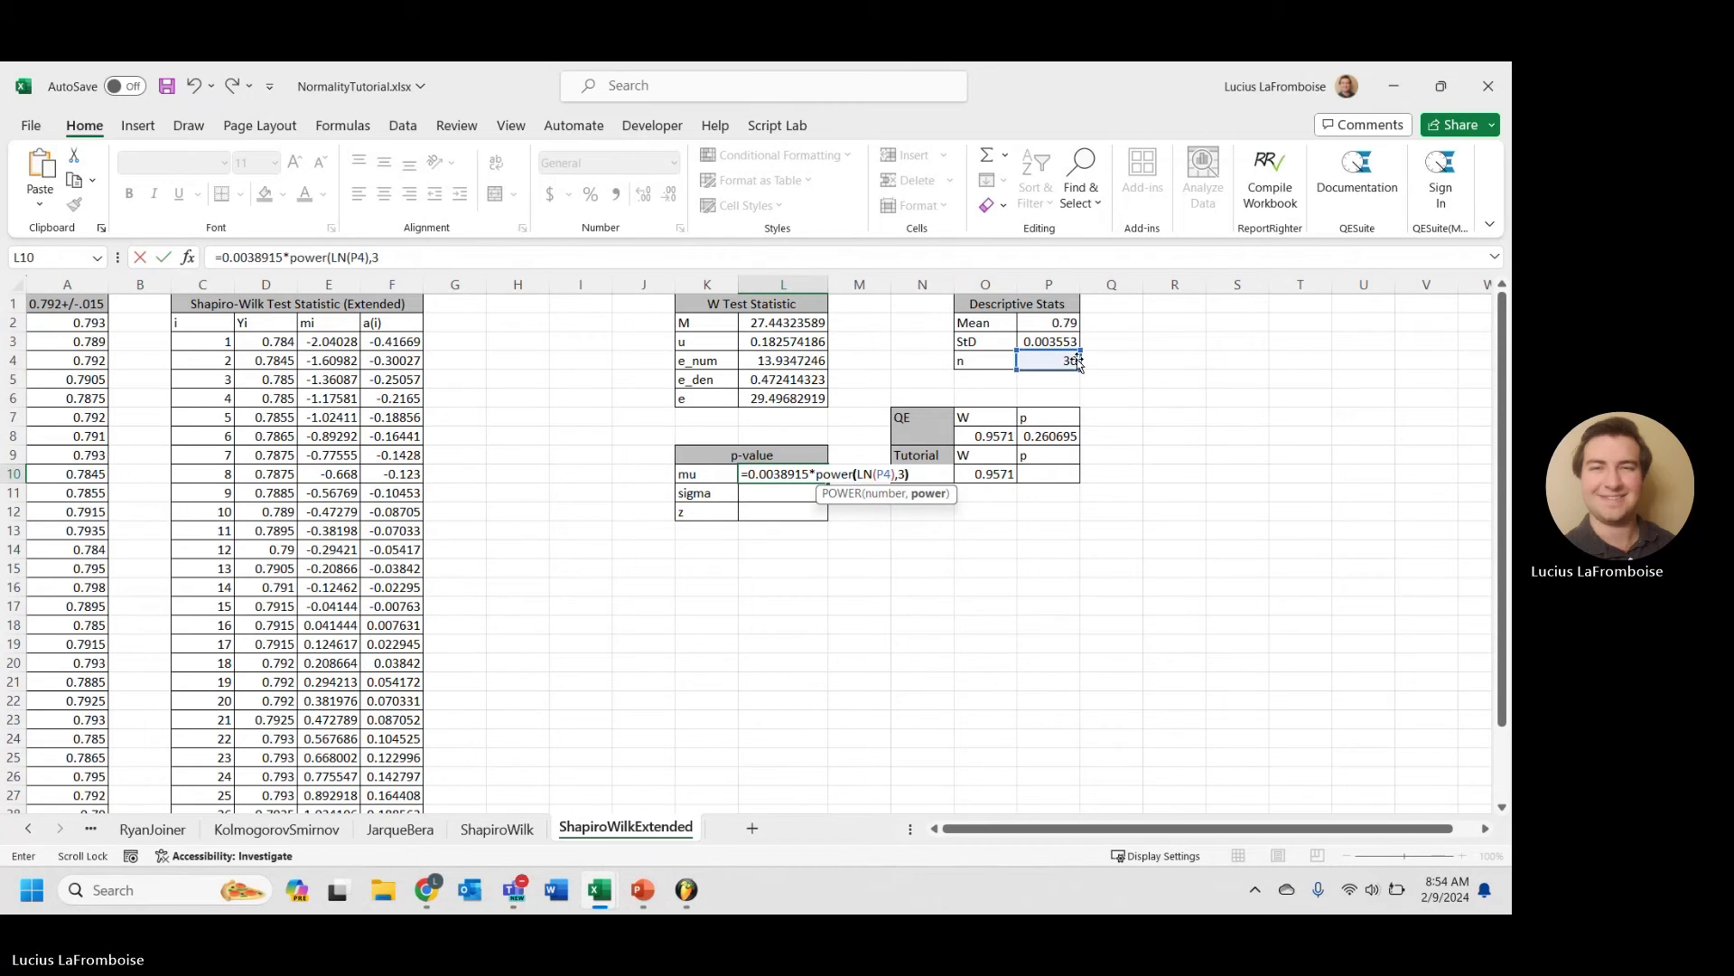
text(-0)
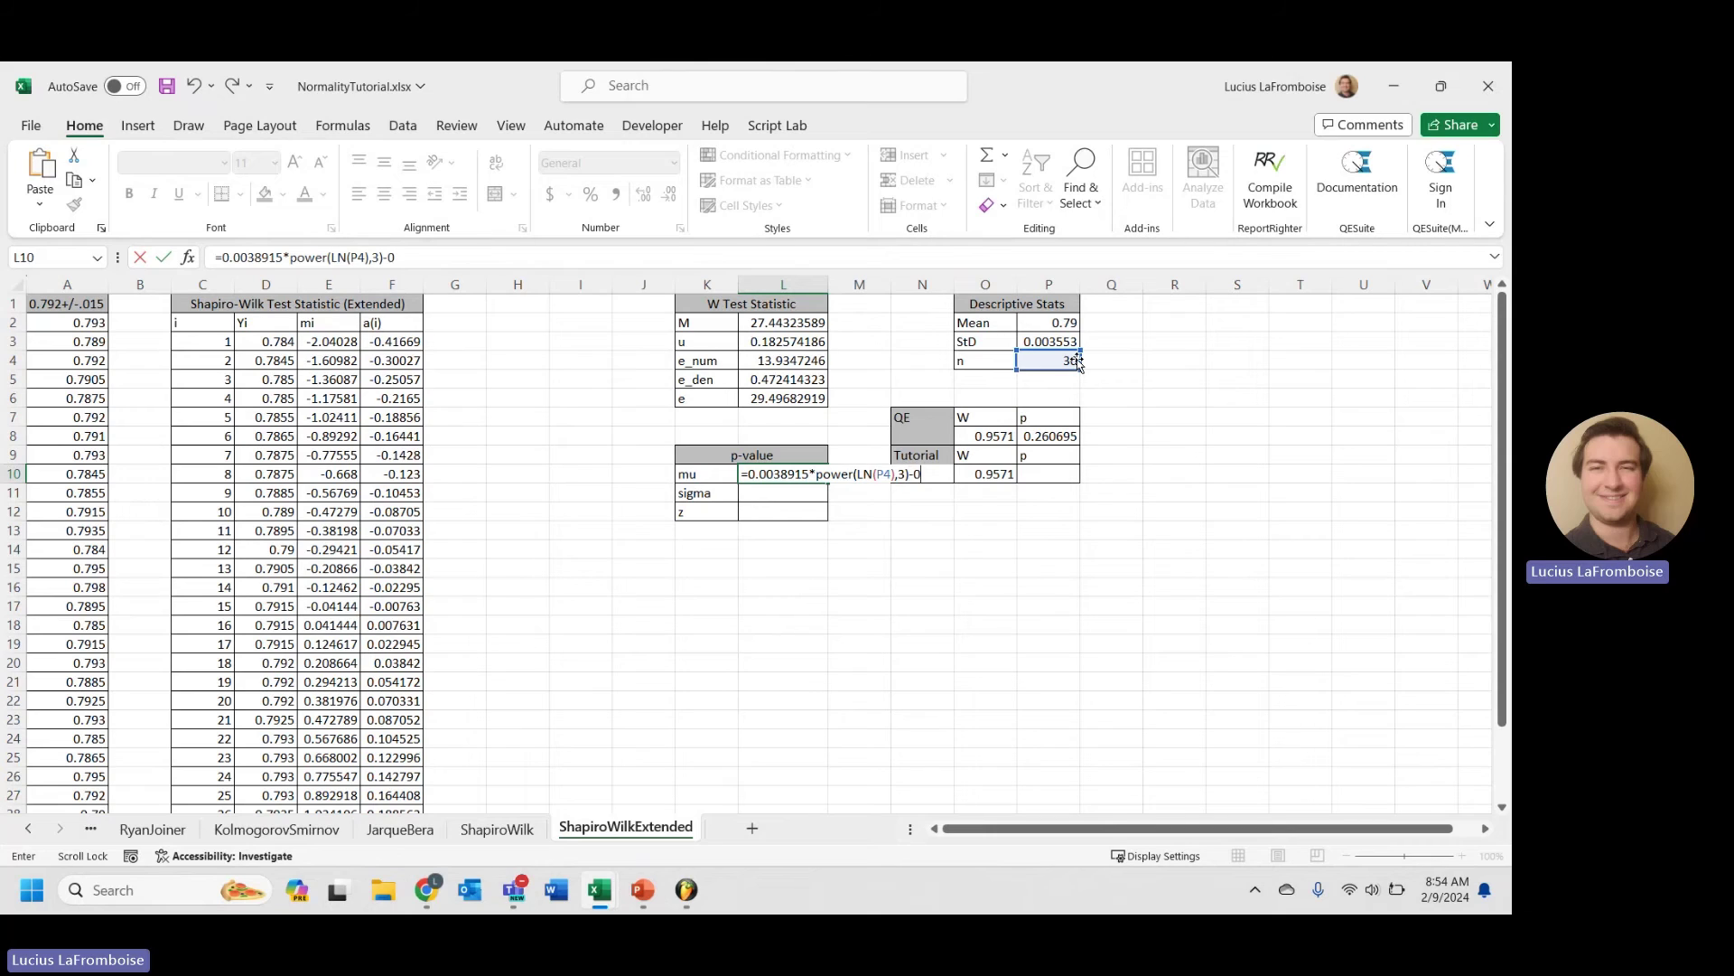
text(.083)
text(751*)
text(power(LN()
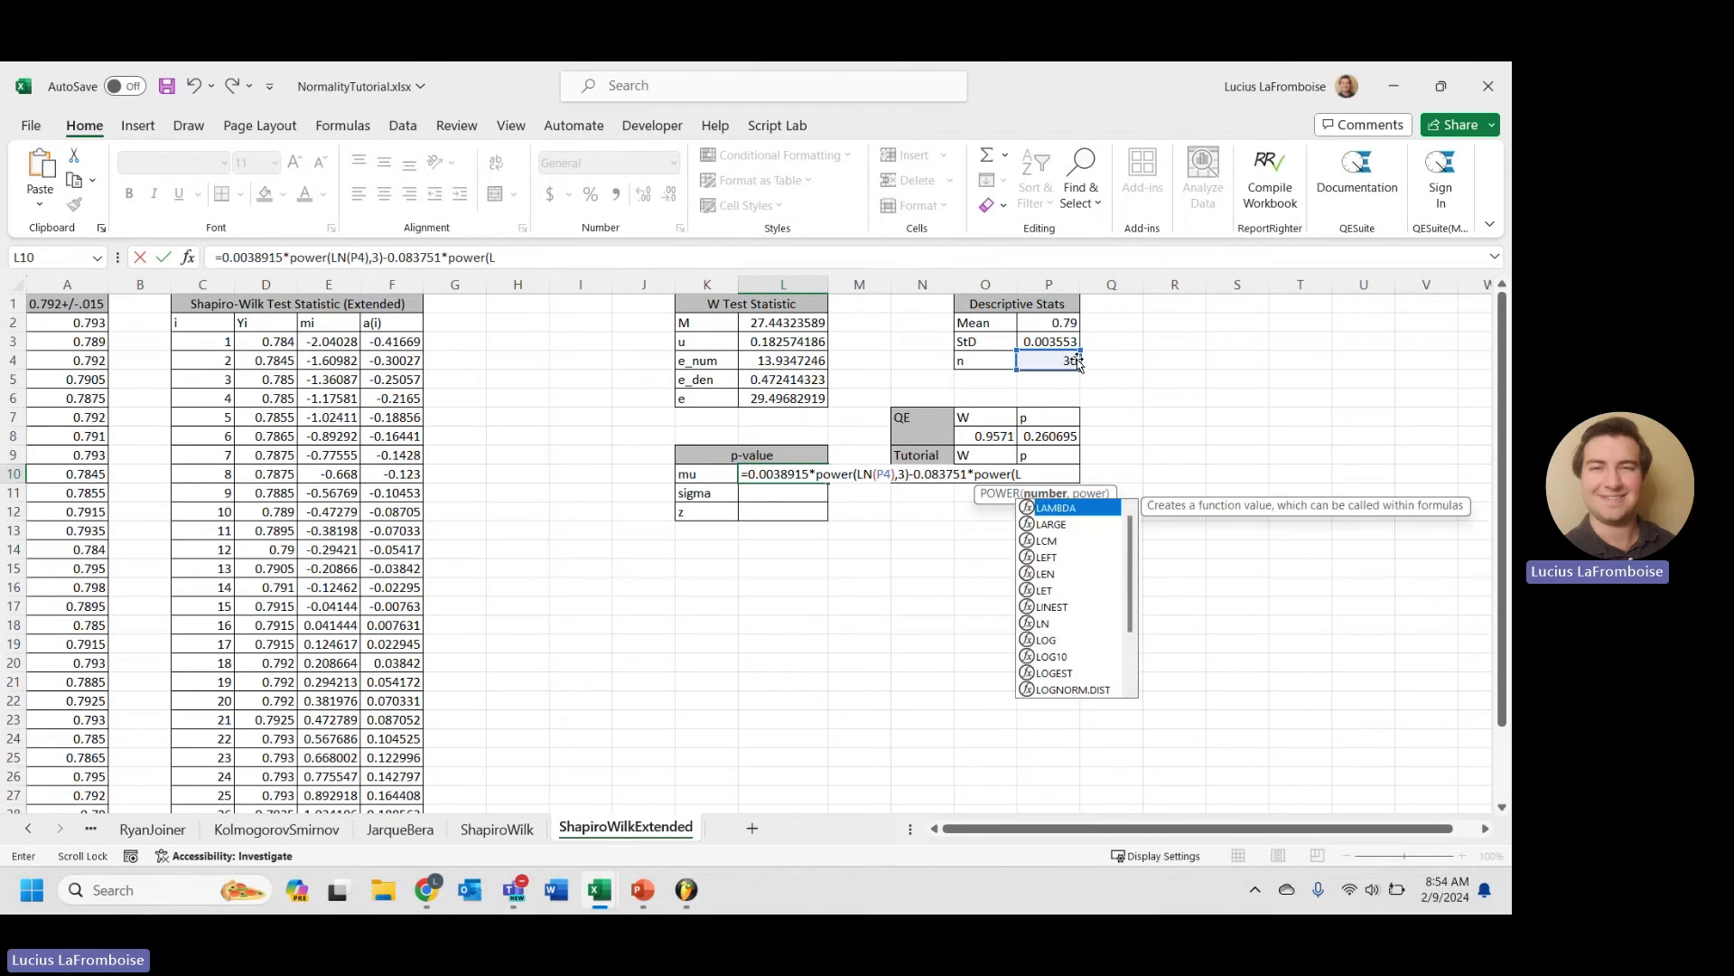
click(1071, 361)
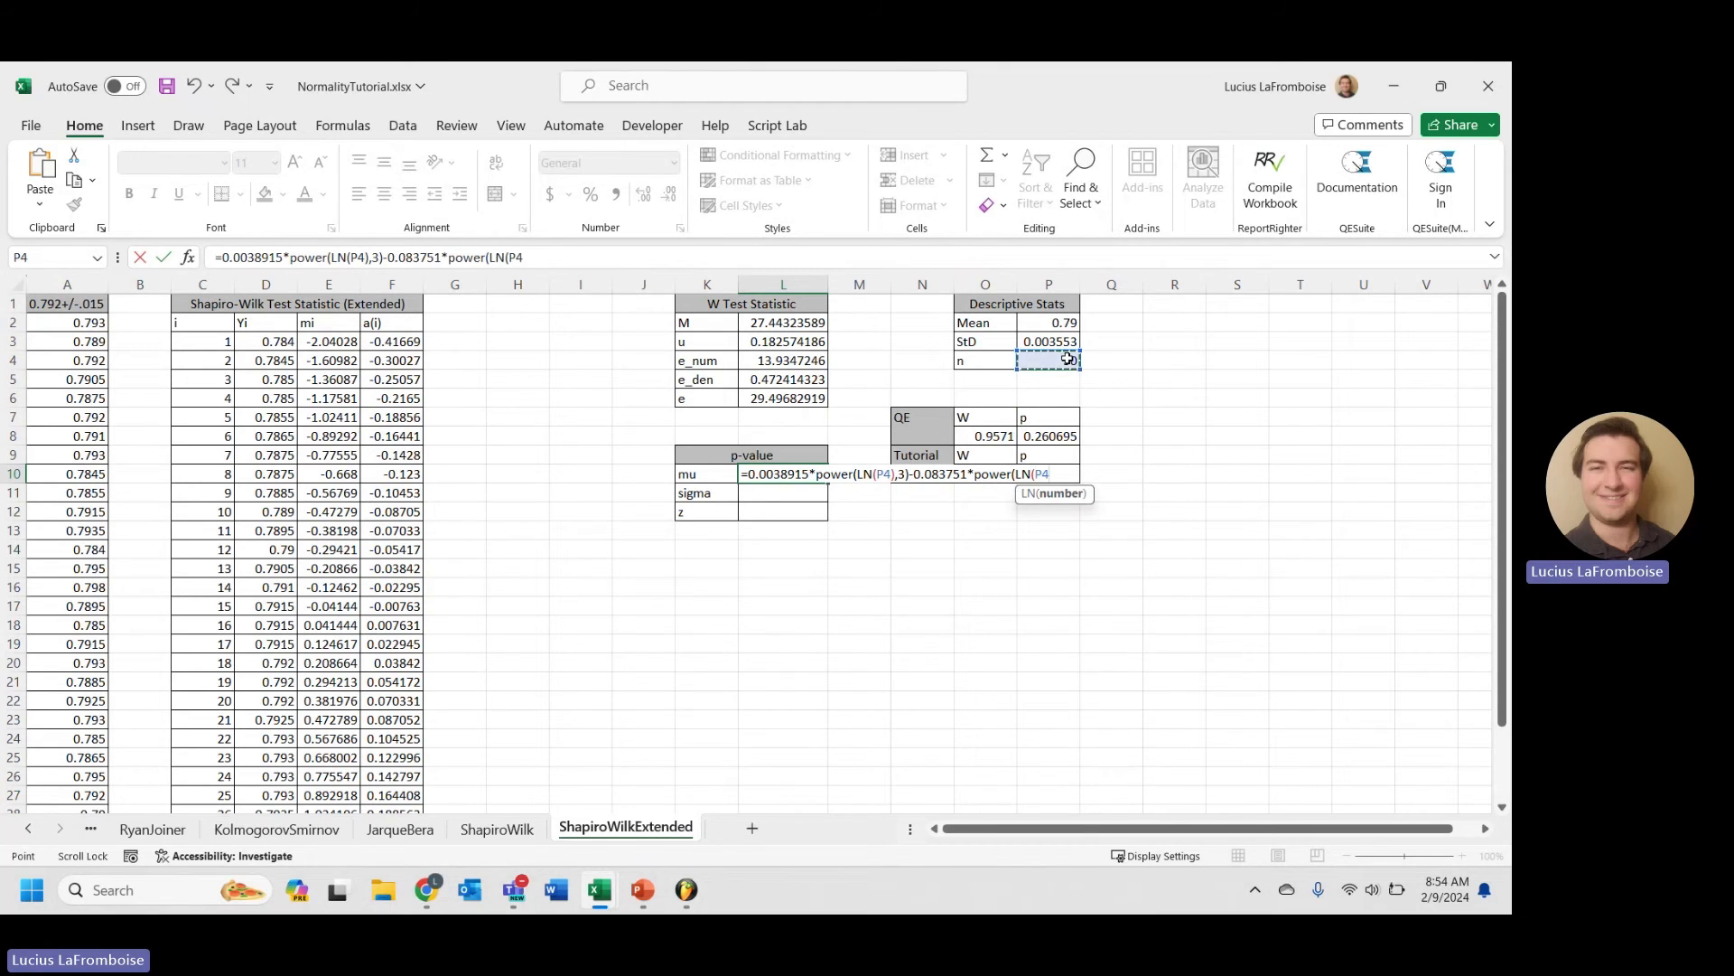
text(),2)
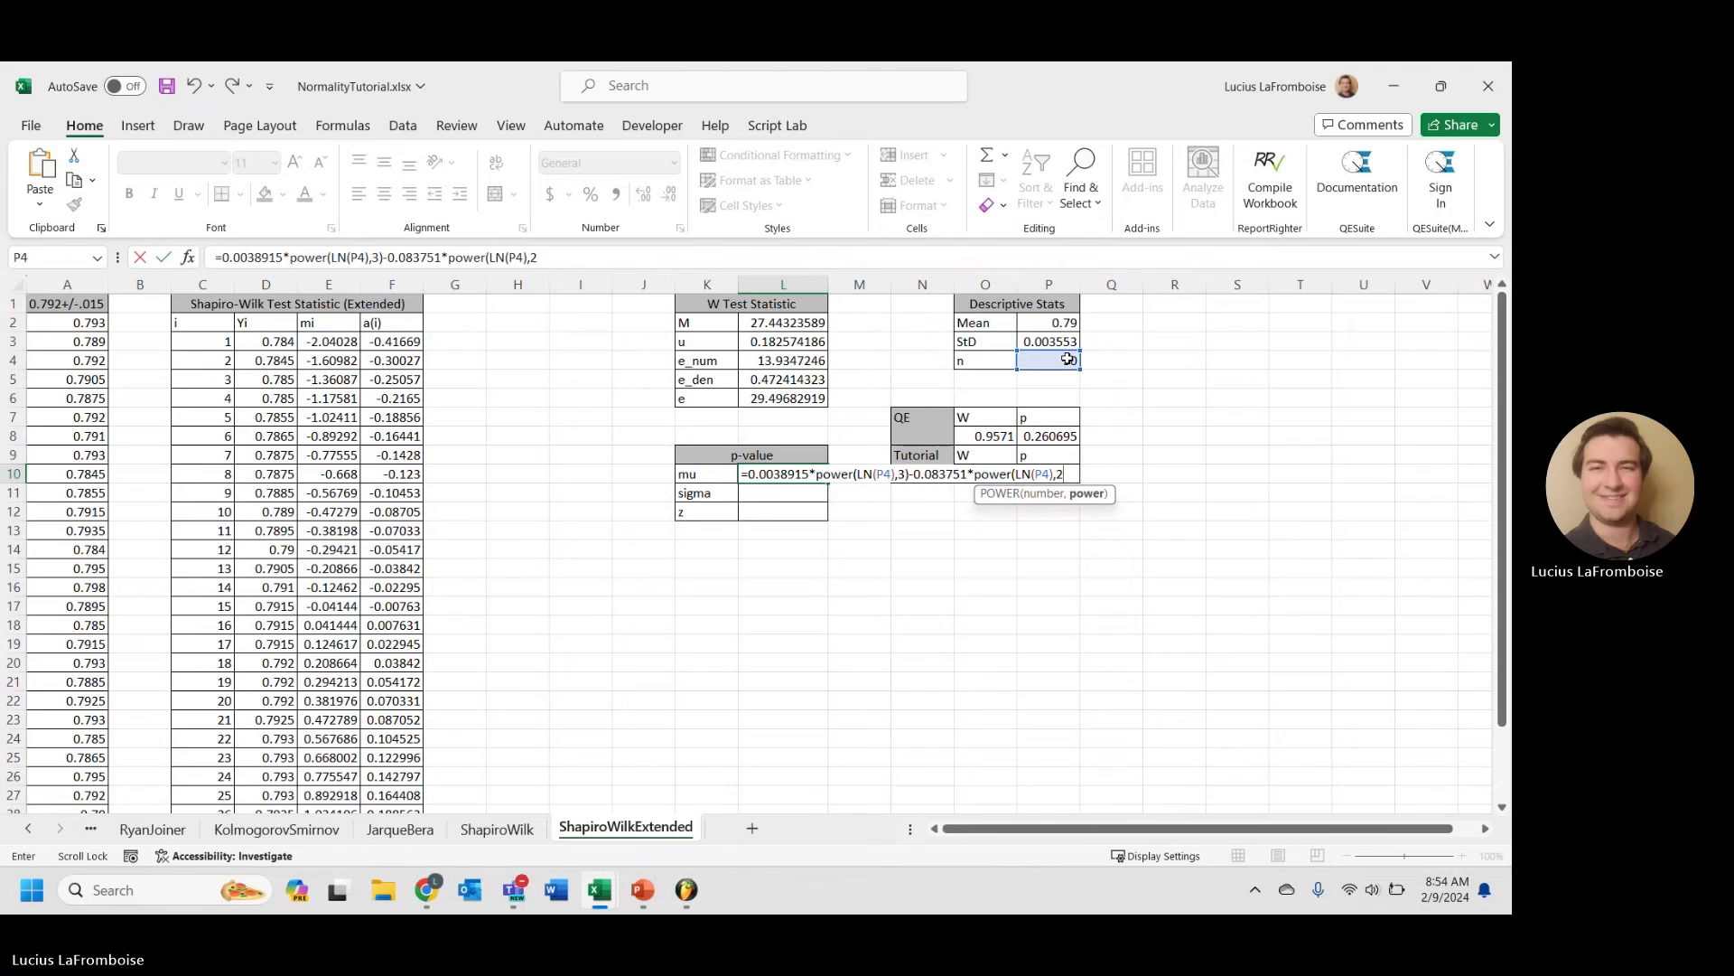
text()-)
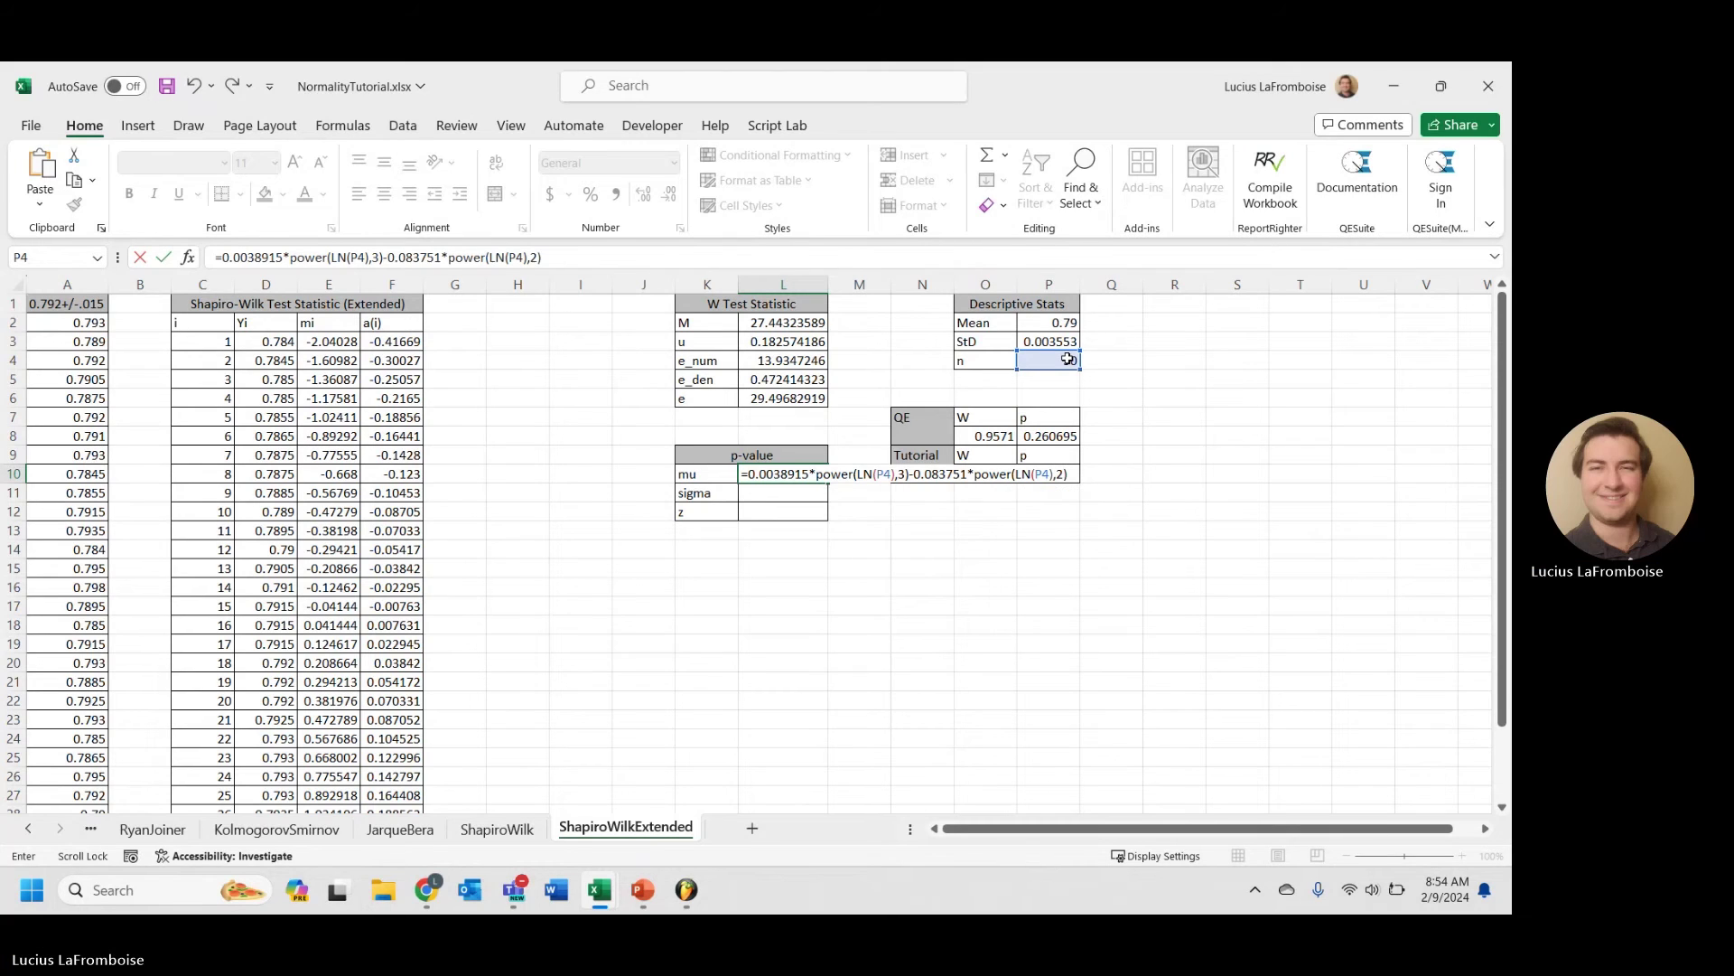
text(0)
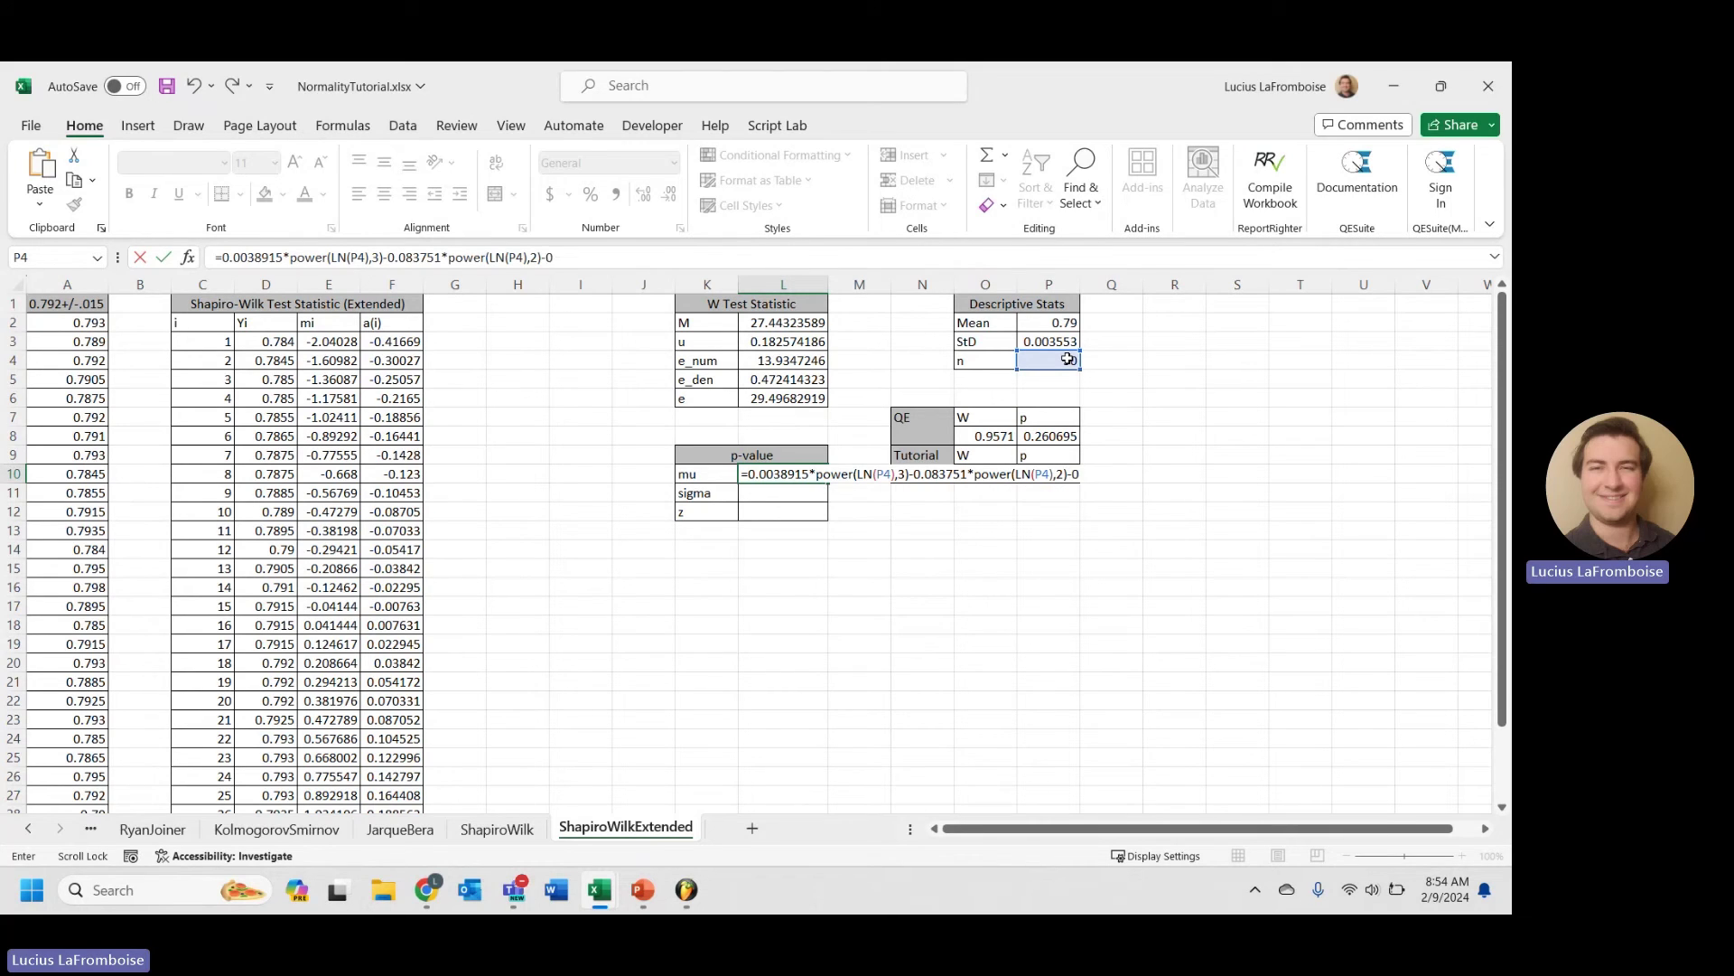
text(.31082*LN()
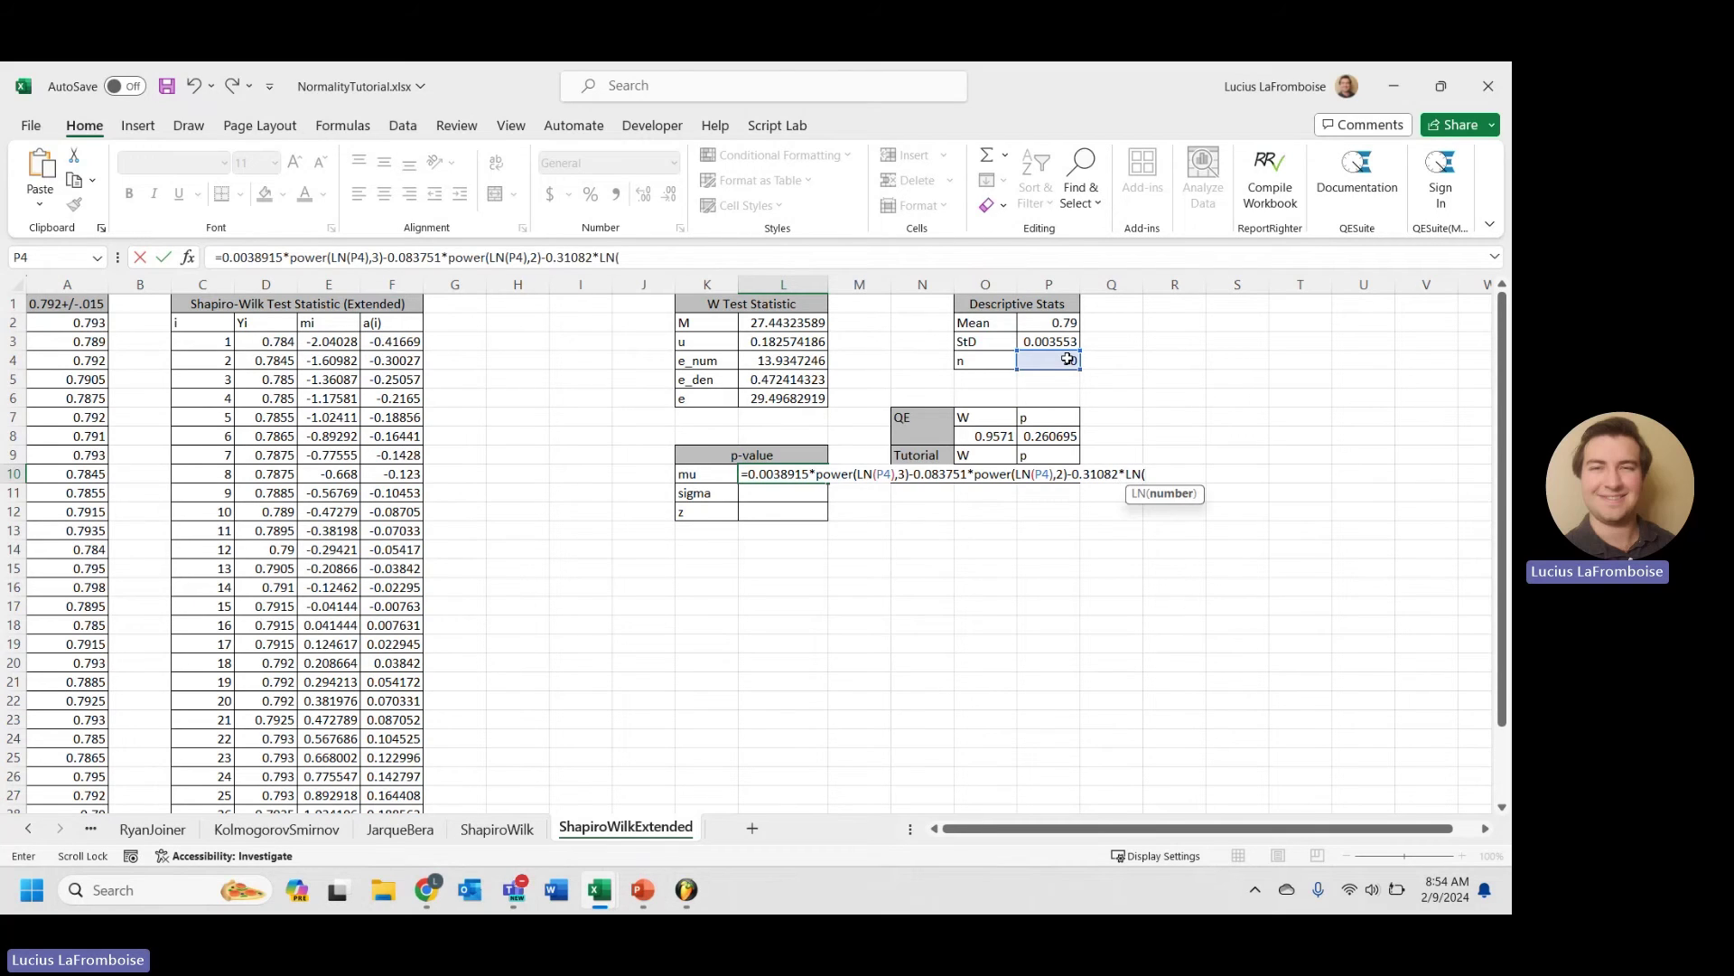
click(1067, 359)
text())
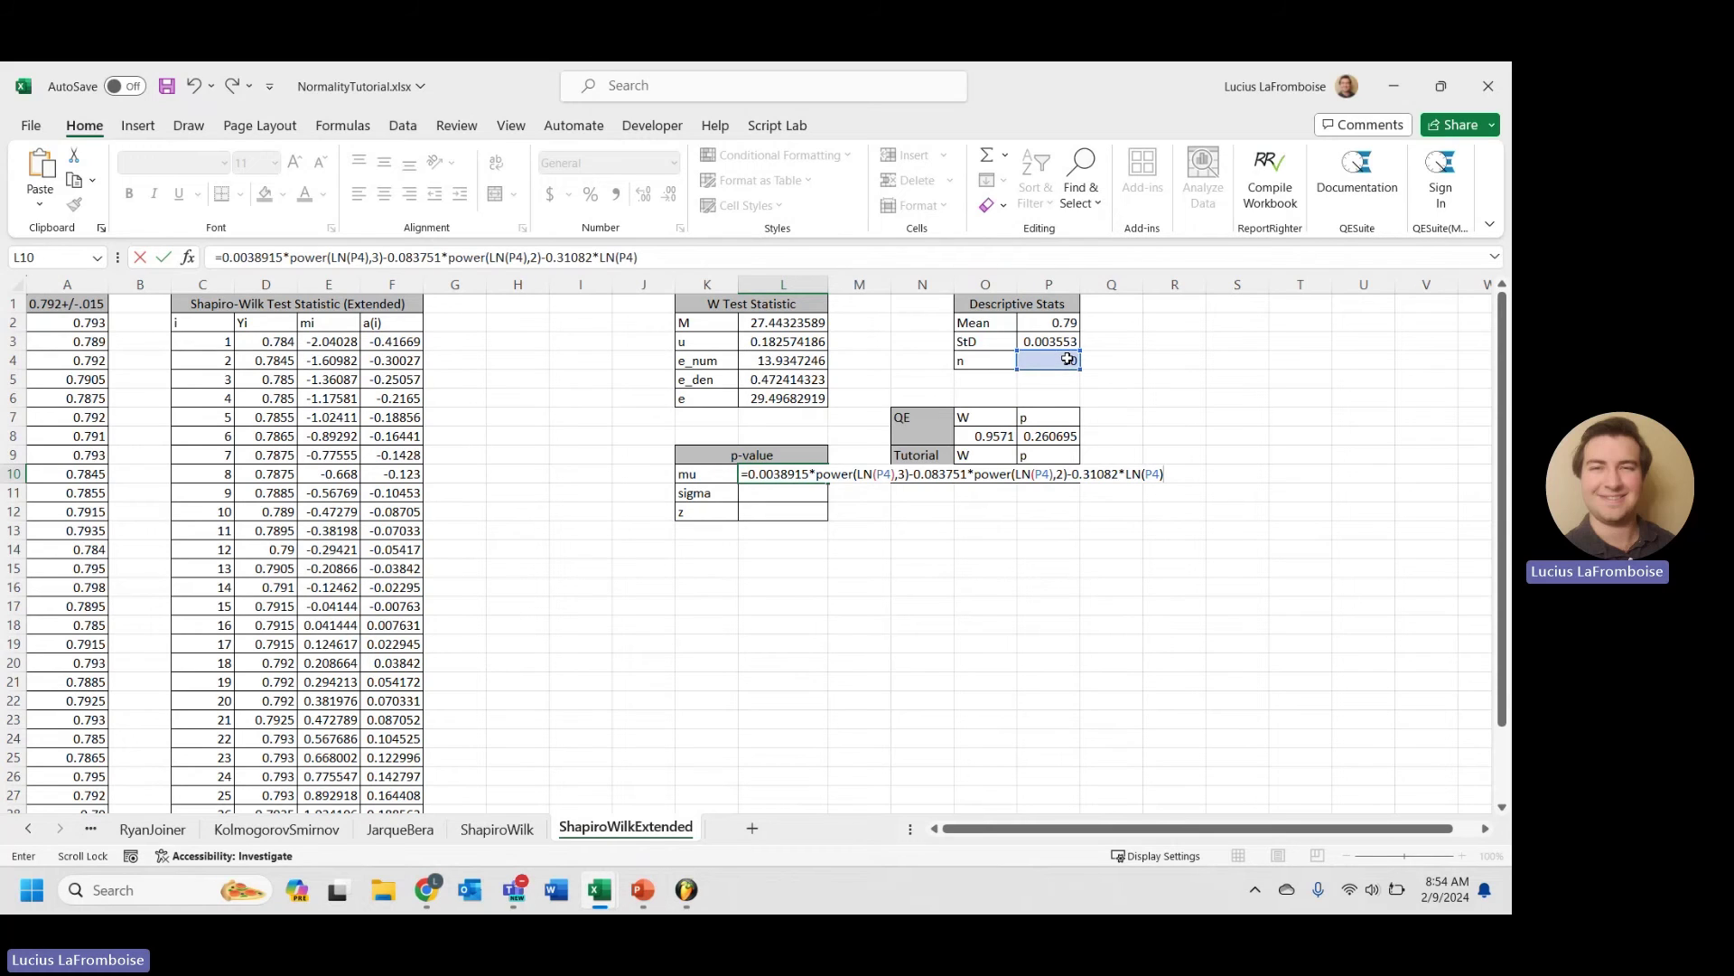
text(-1.5861)
key(Return)
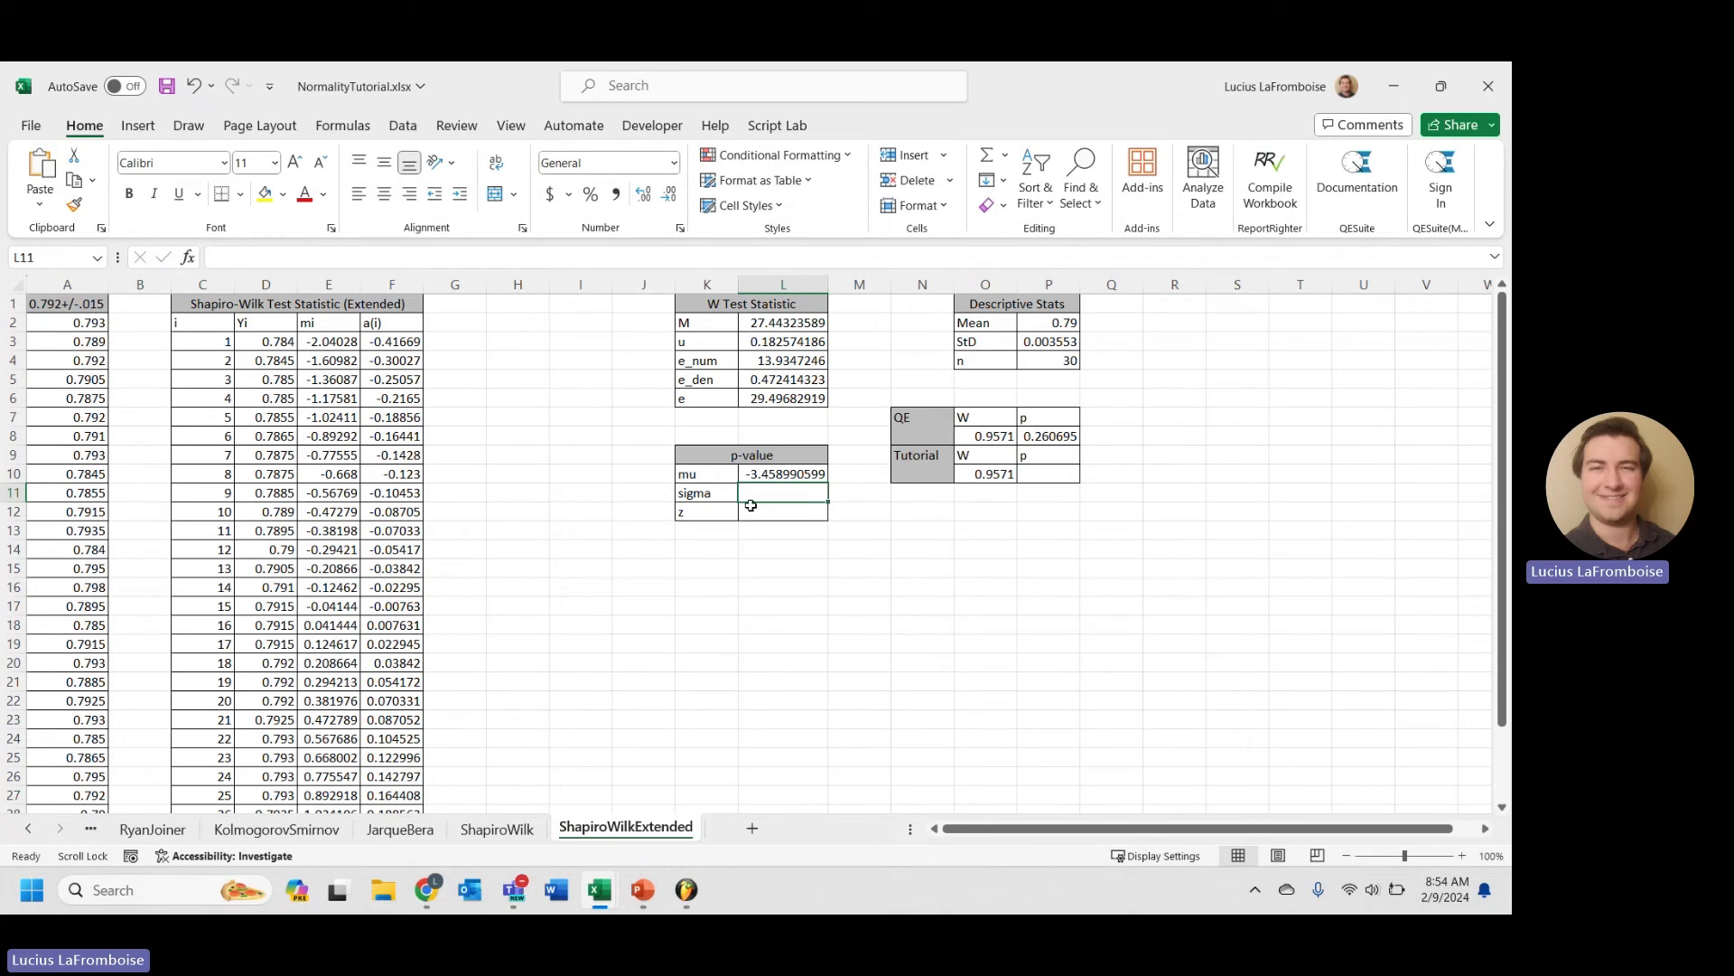
- Enter =EXP(0.0030302*POWER(LN(P4),2)-0.082676*LN(P4)-0.4803) in cell L11 to calculate sigma
text(=exp()
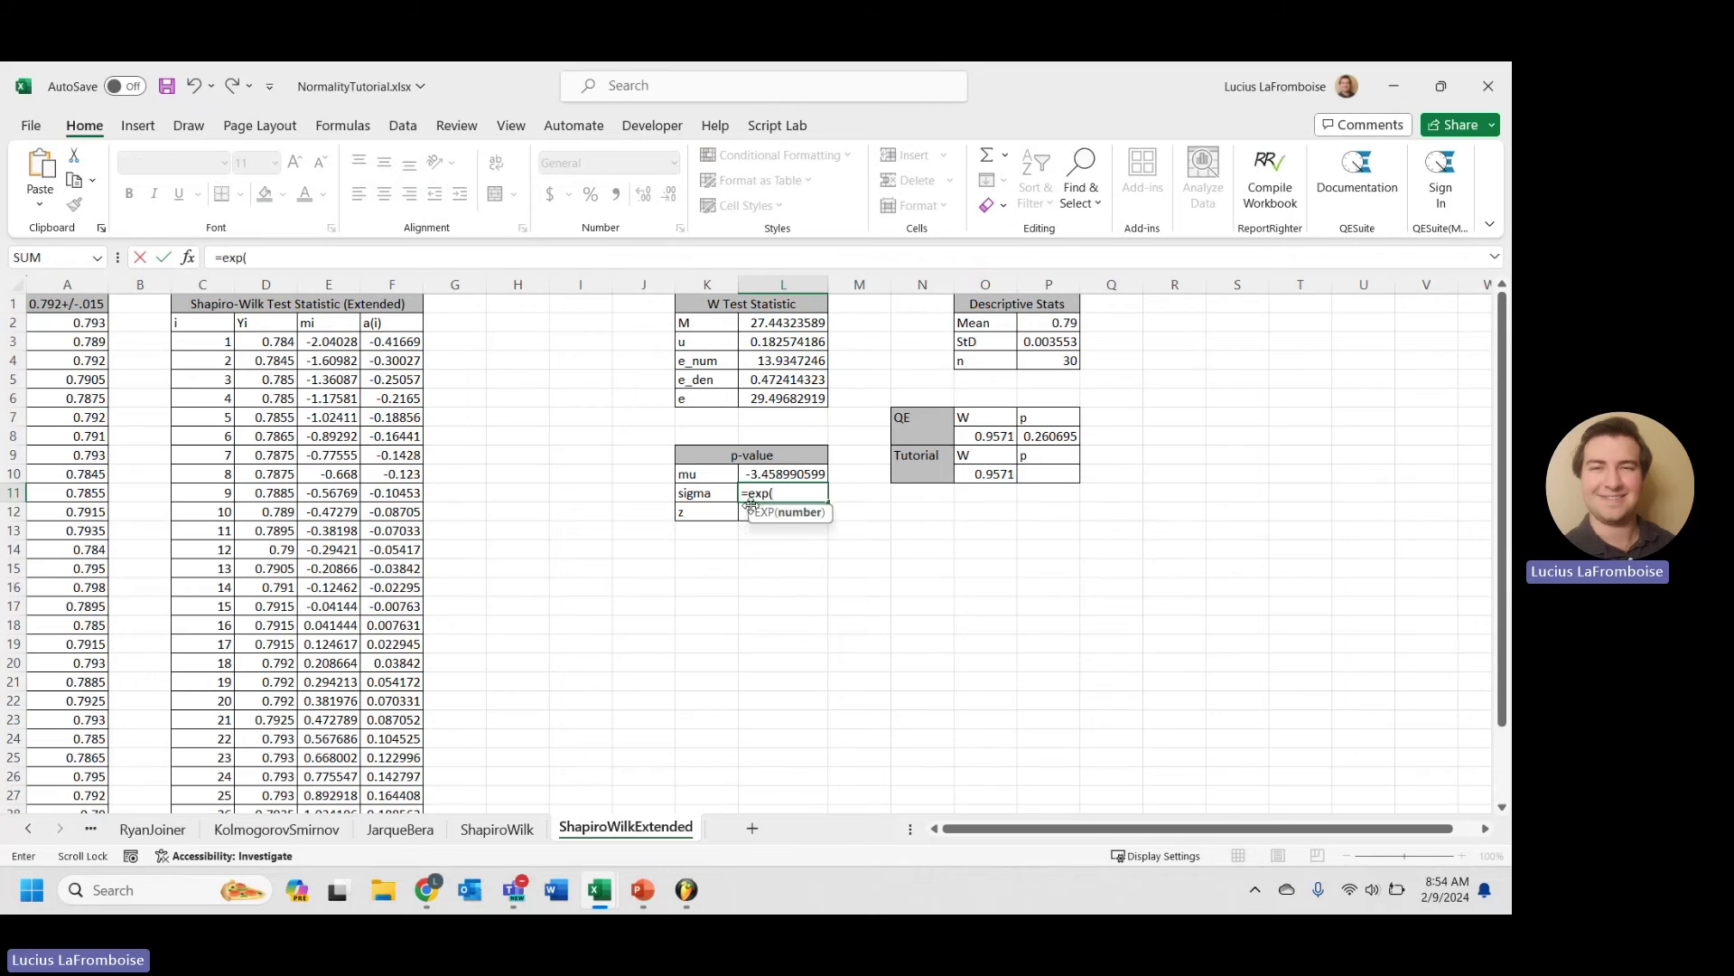
text(0.0030302*power(LN()
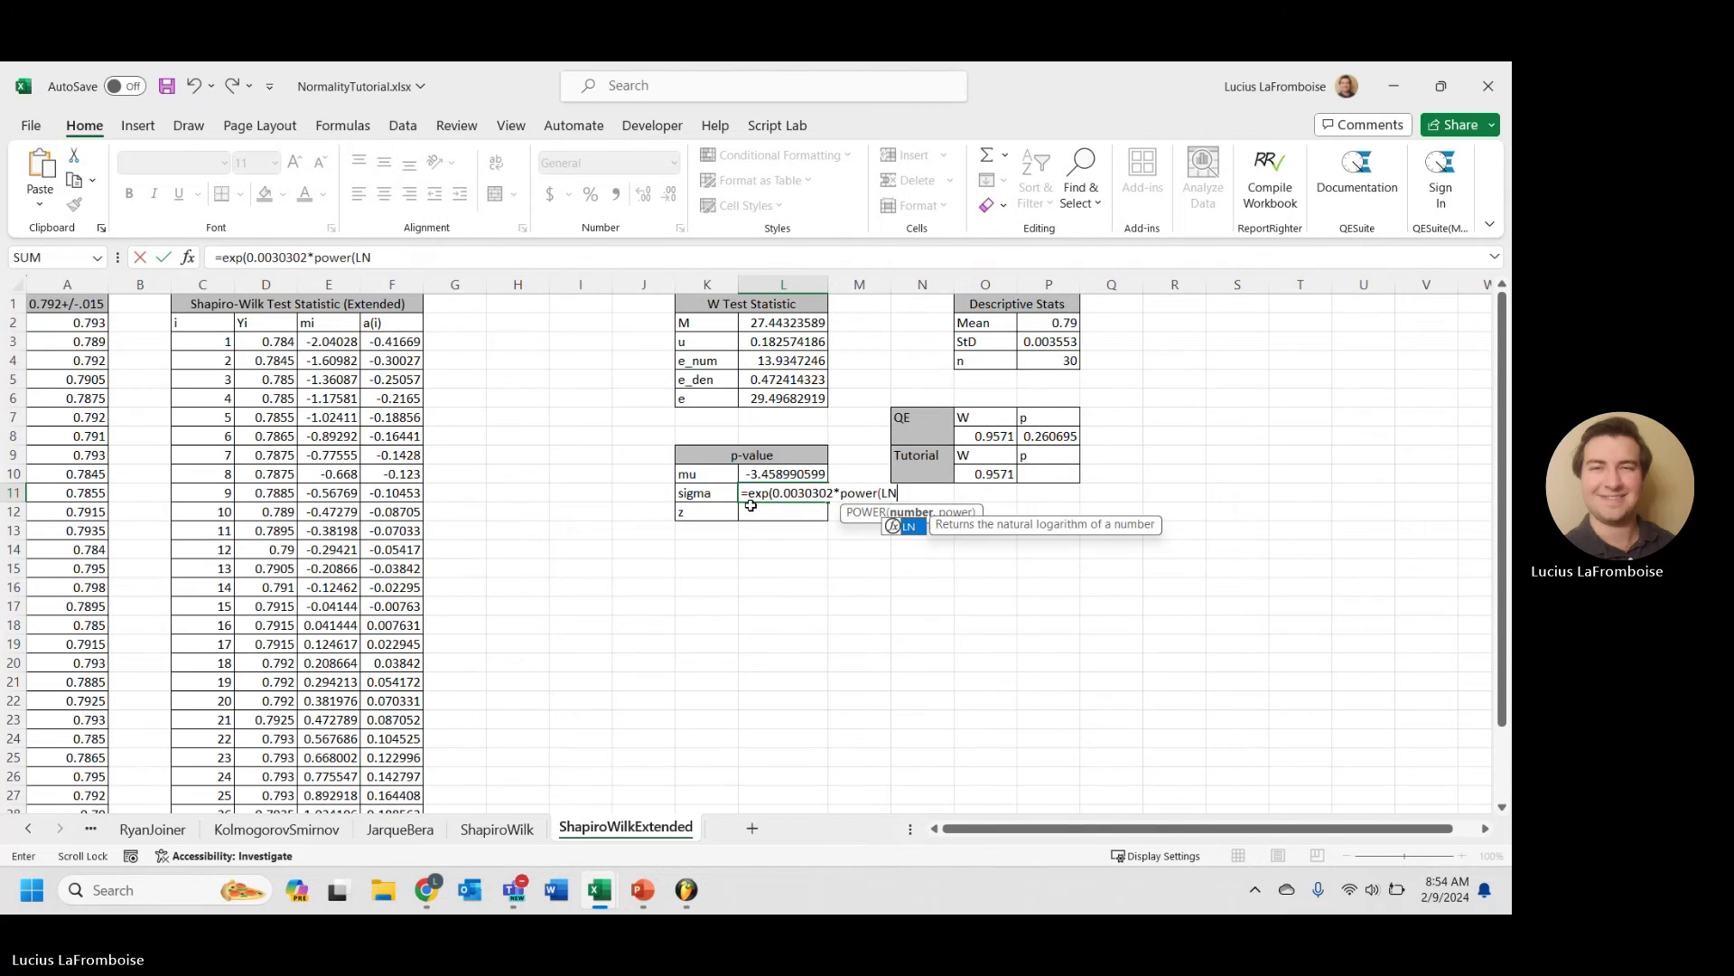
click(1062, 362)
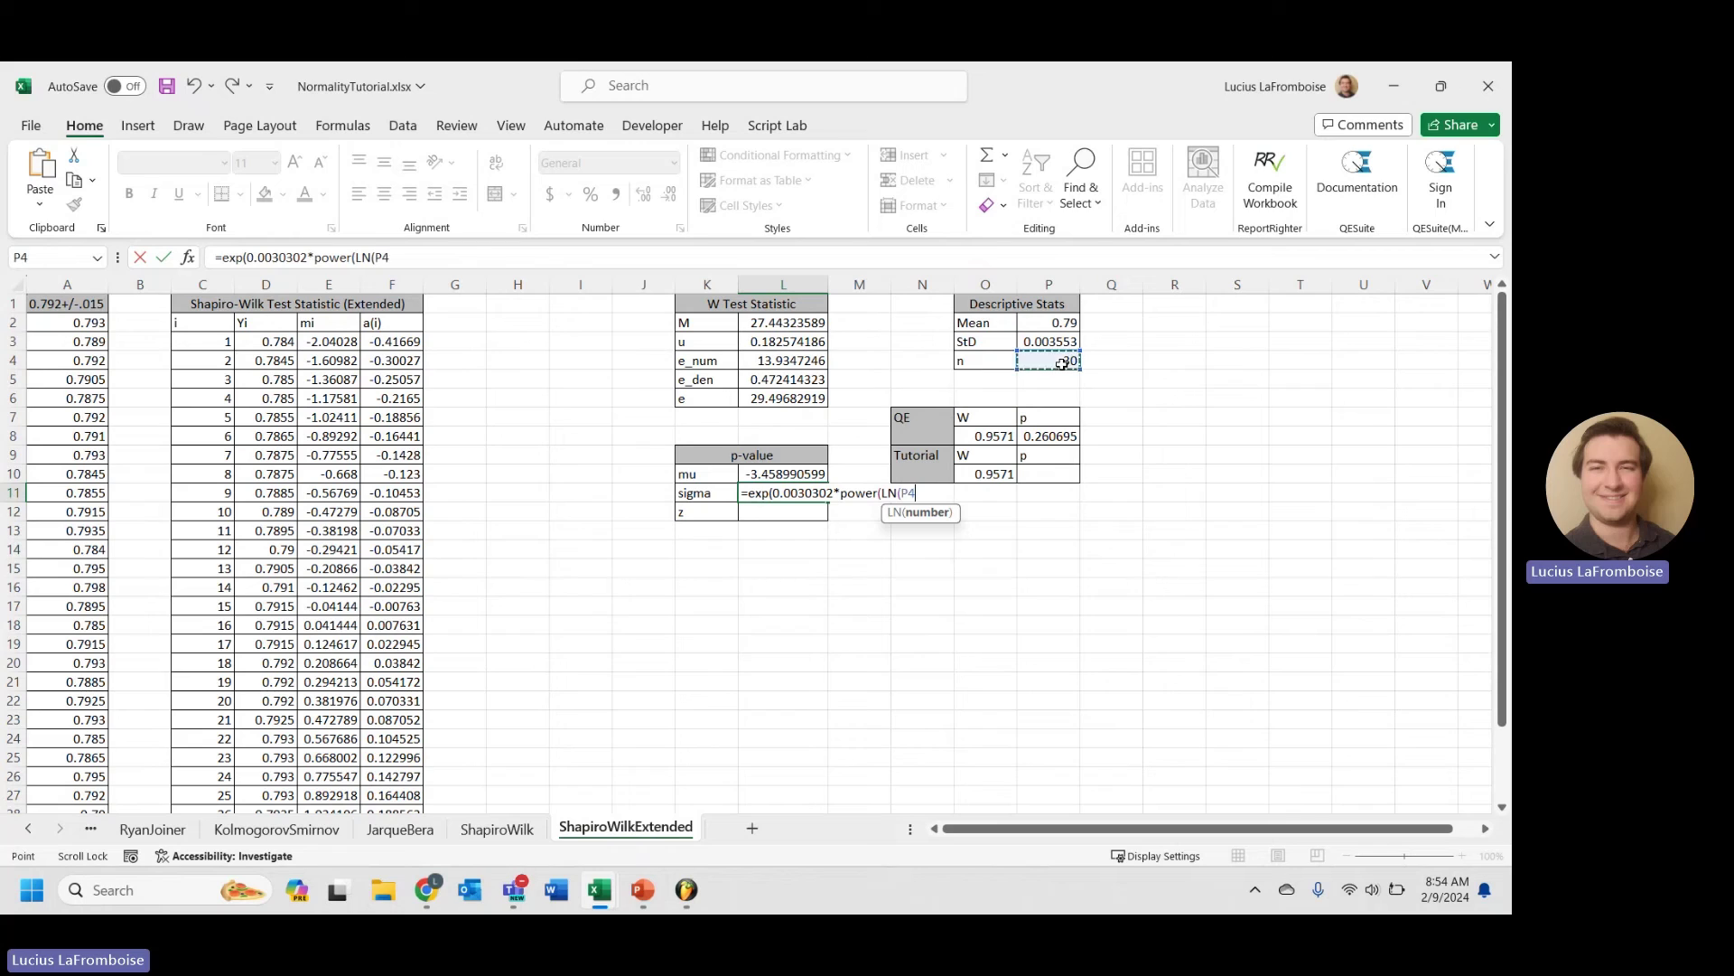
text(),2)
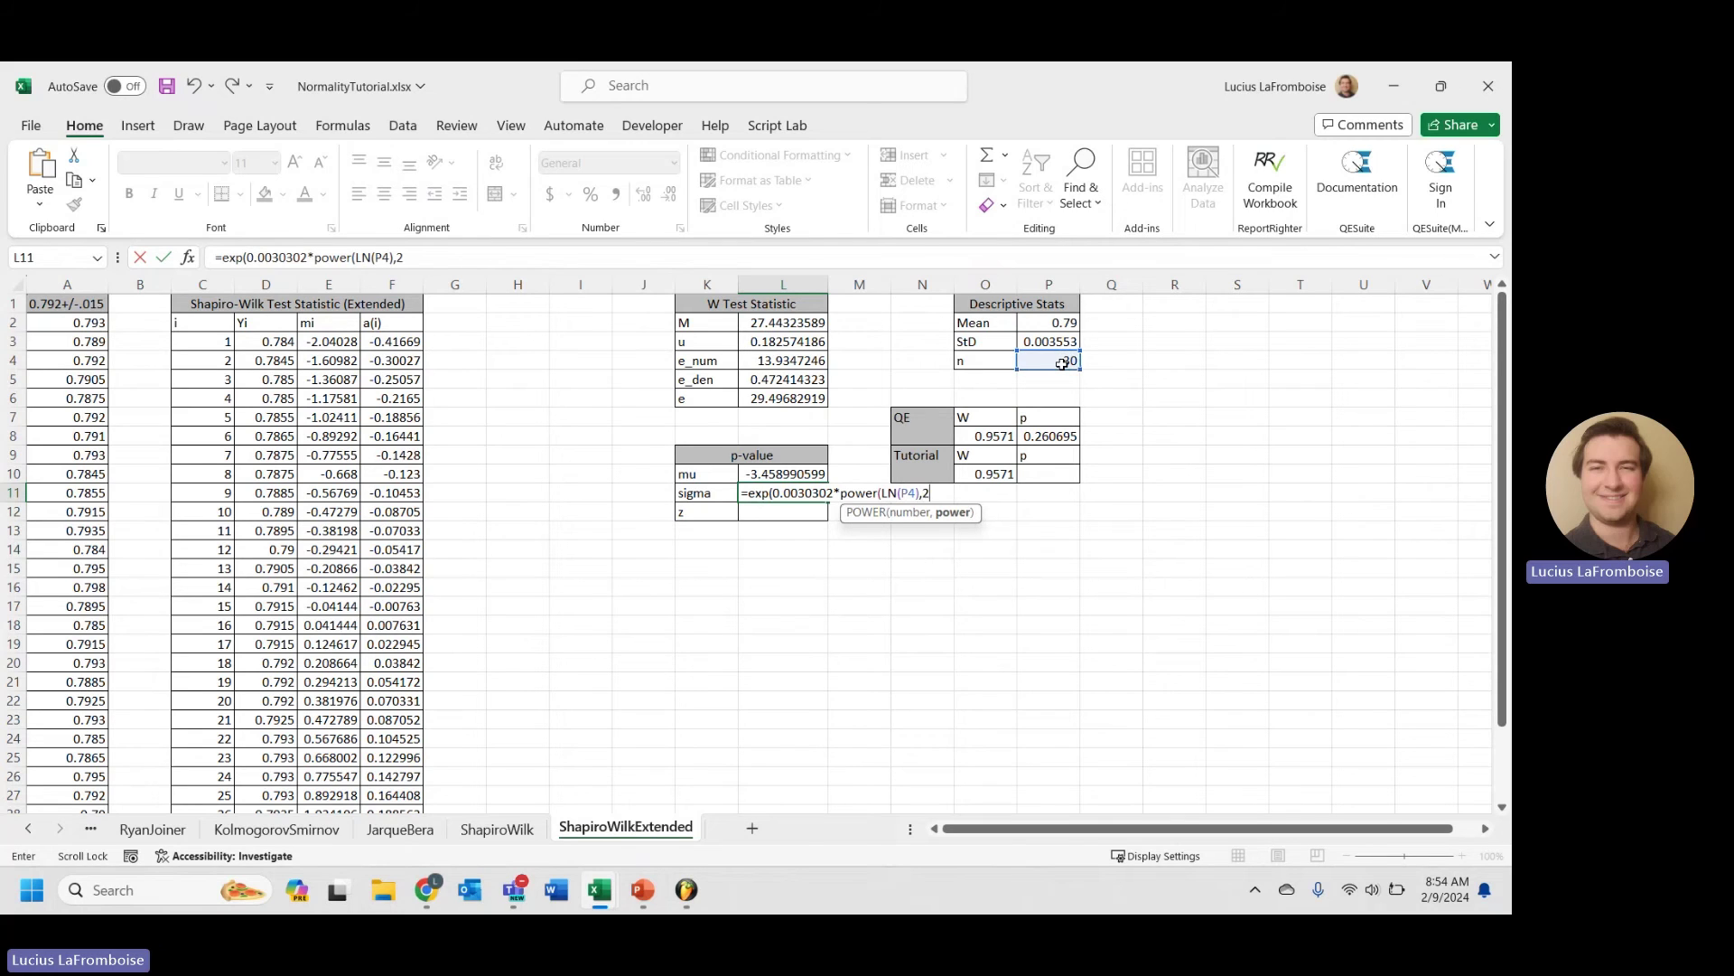
text())
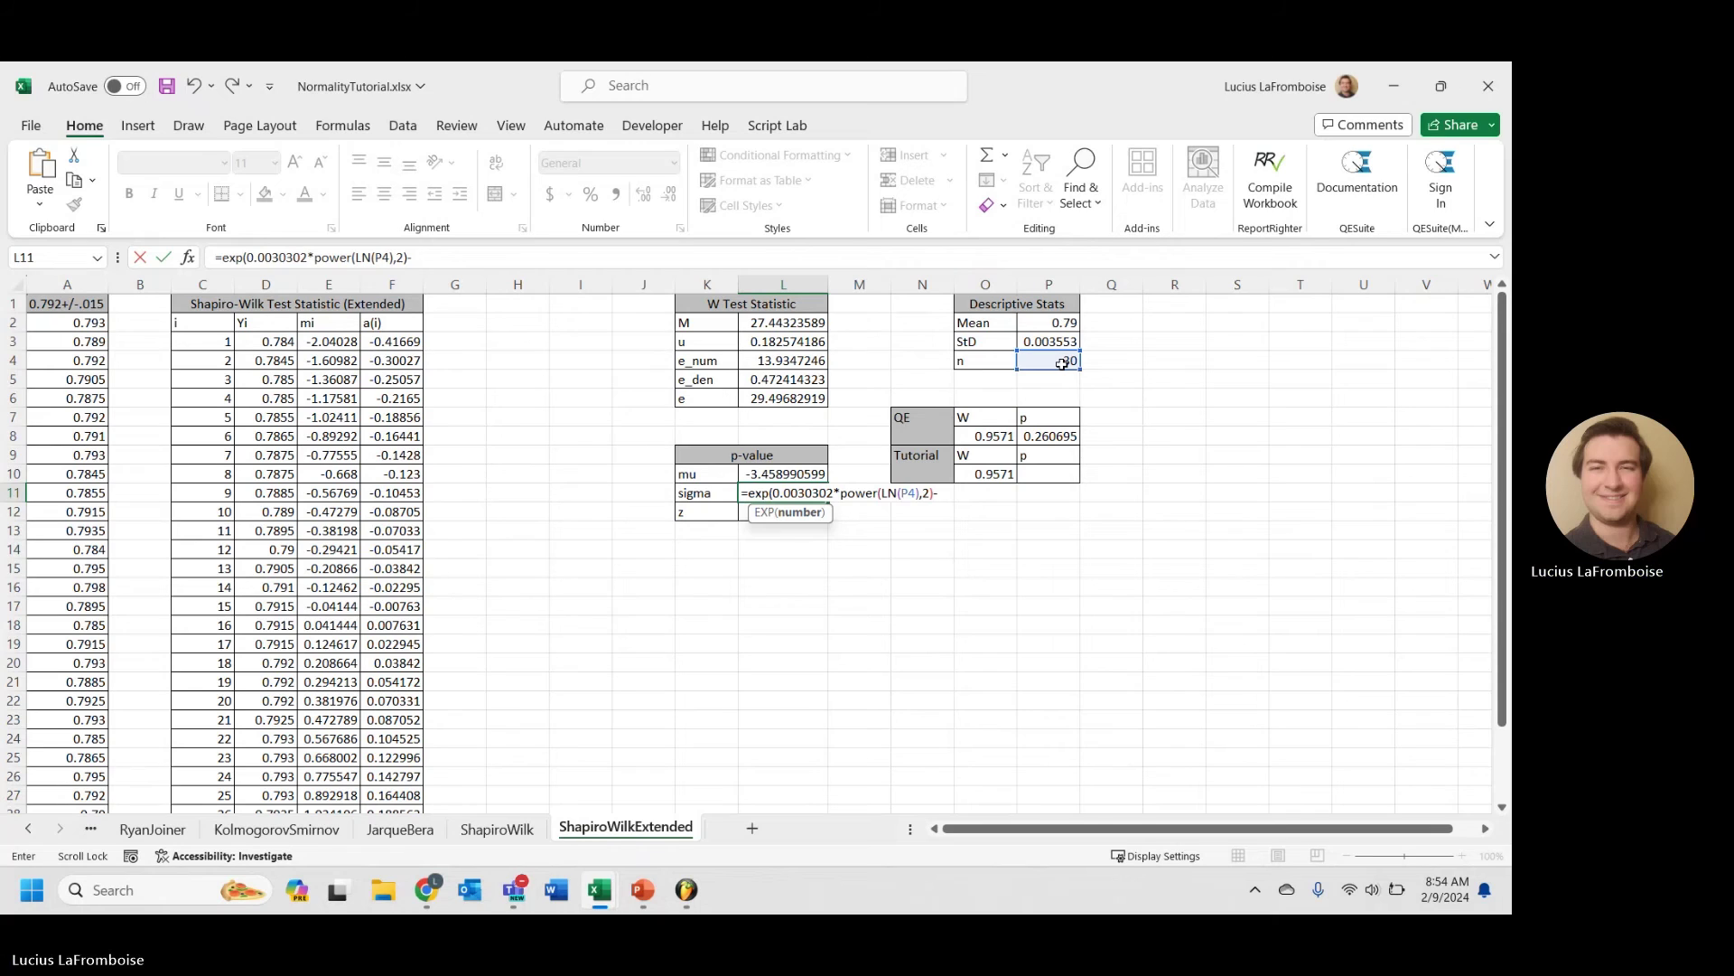
text(-0.08)
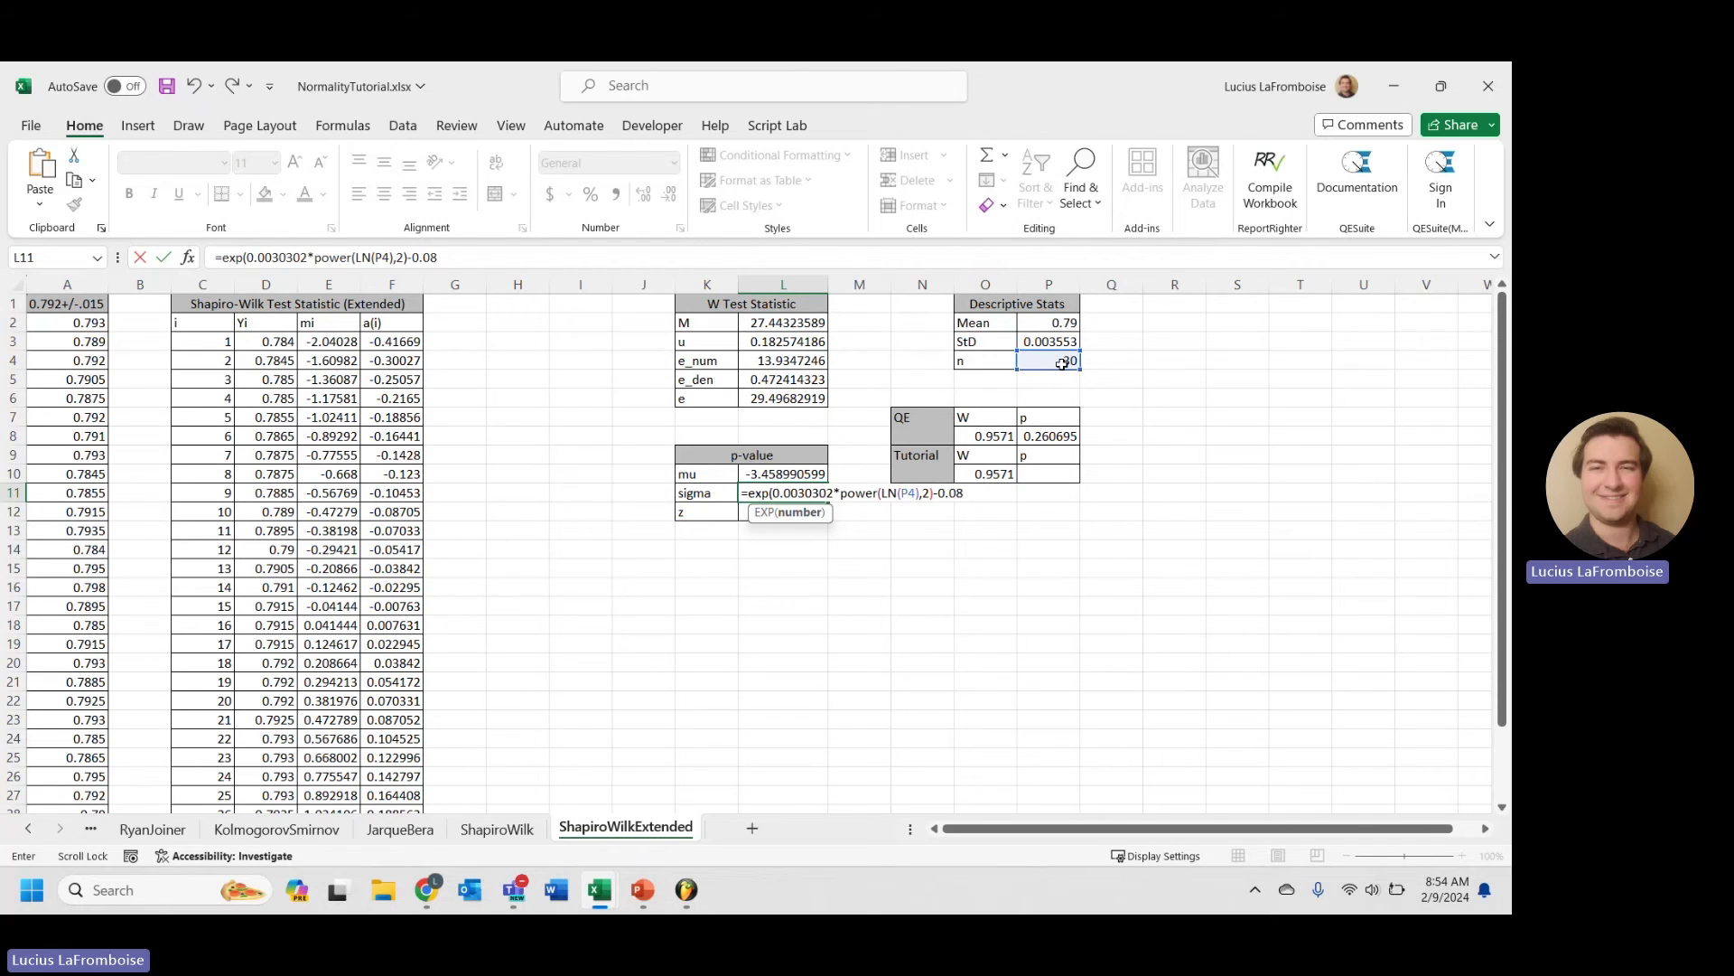
text(2676)
key(Return)
key(Escape)
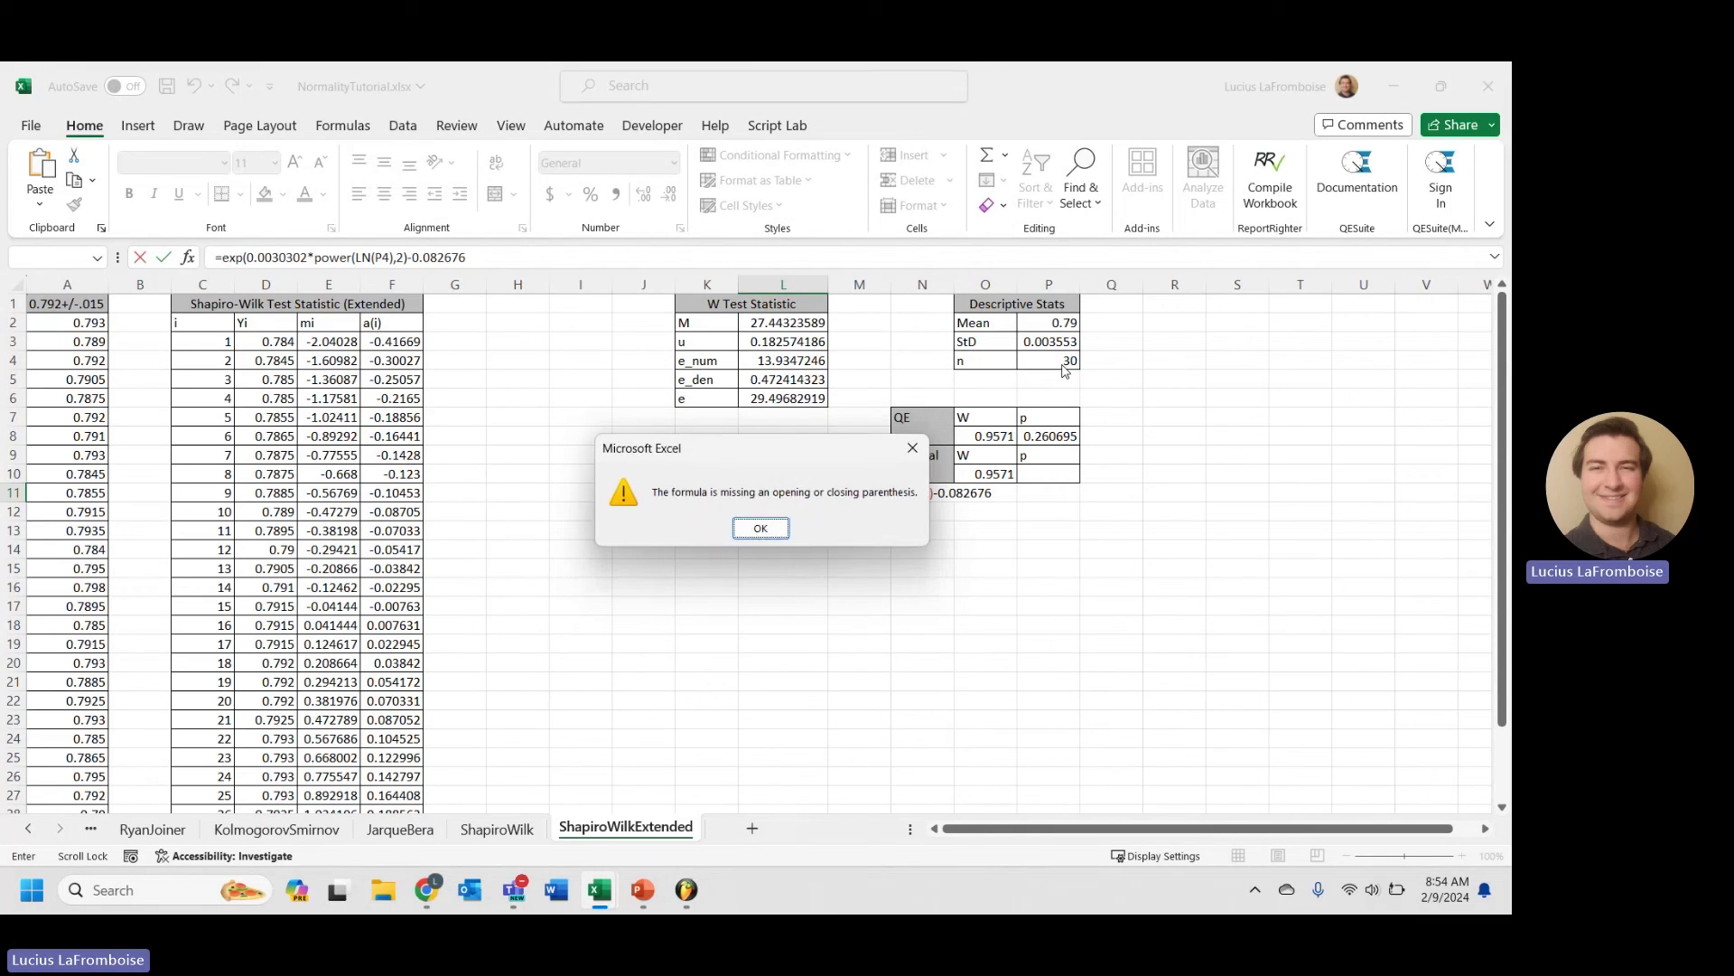
click(763, 531)
click(489, 255)
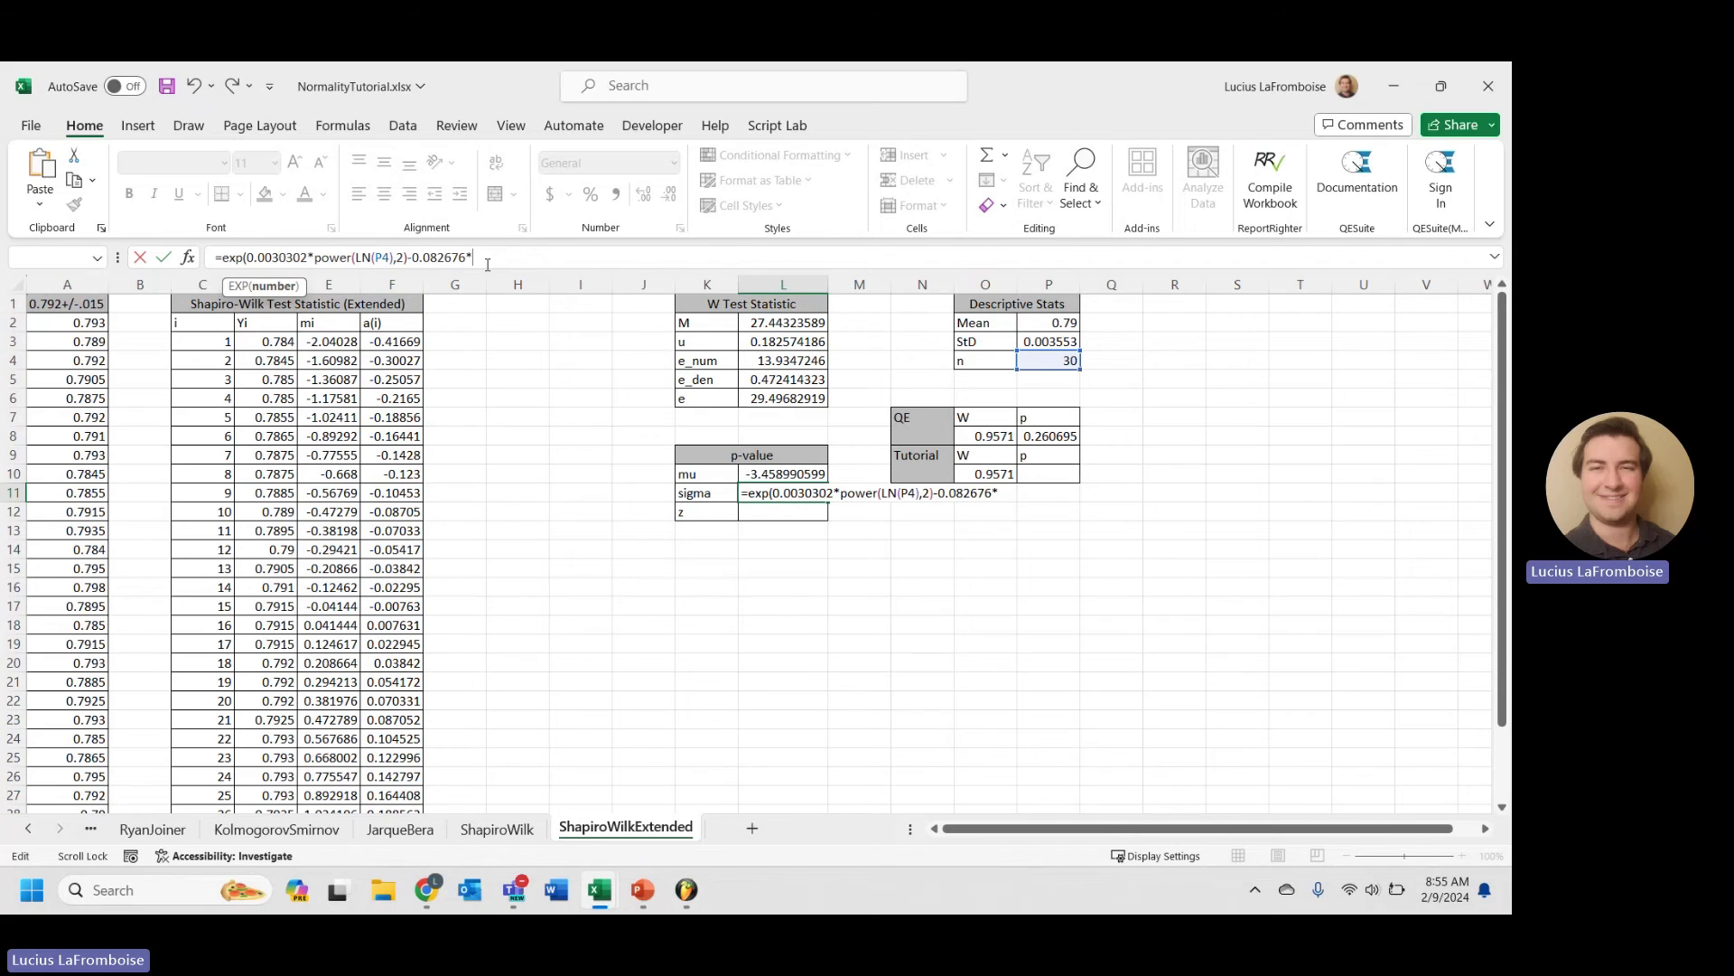
text(*ln()
click(1057, 360)
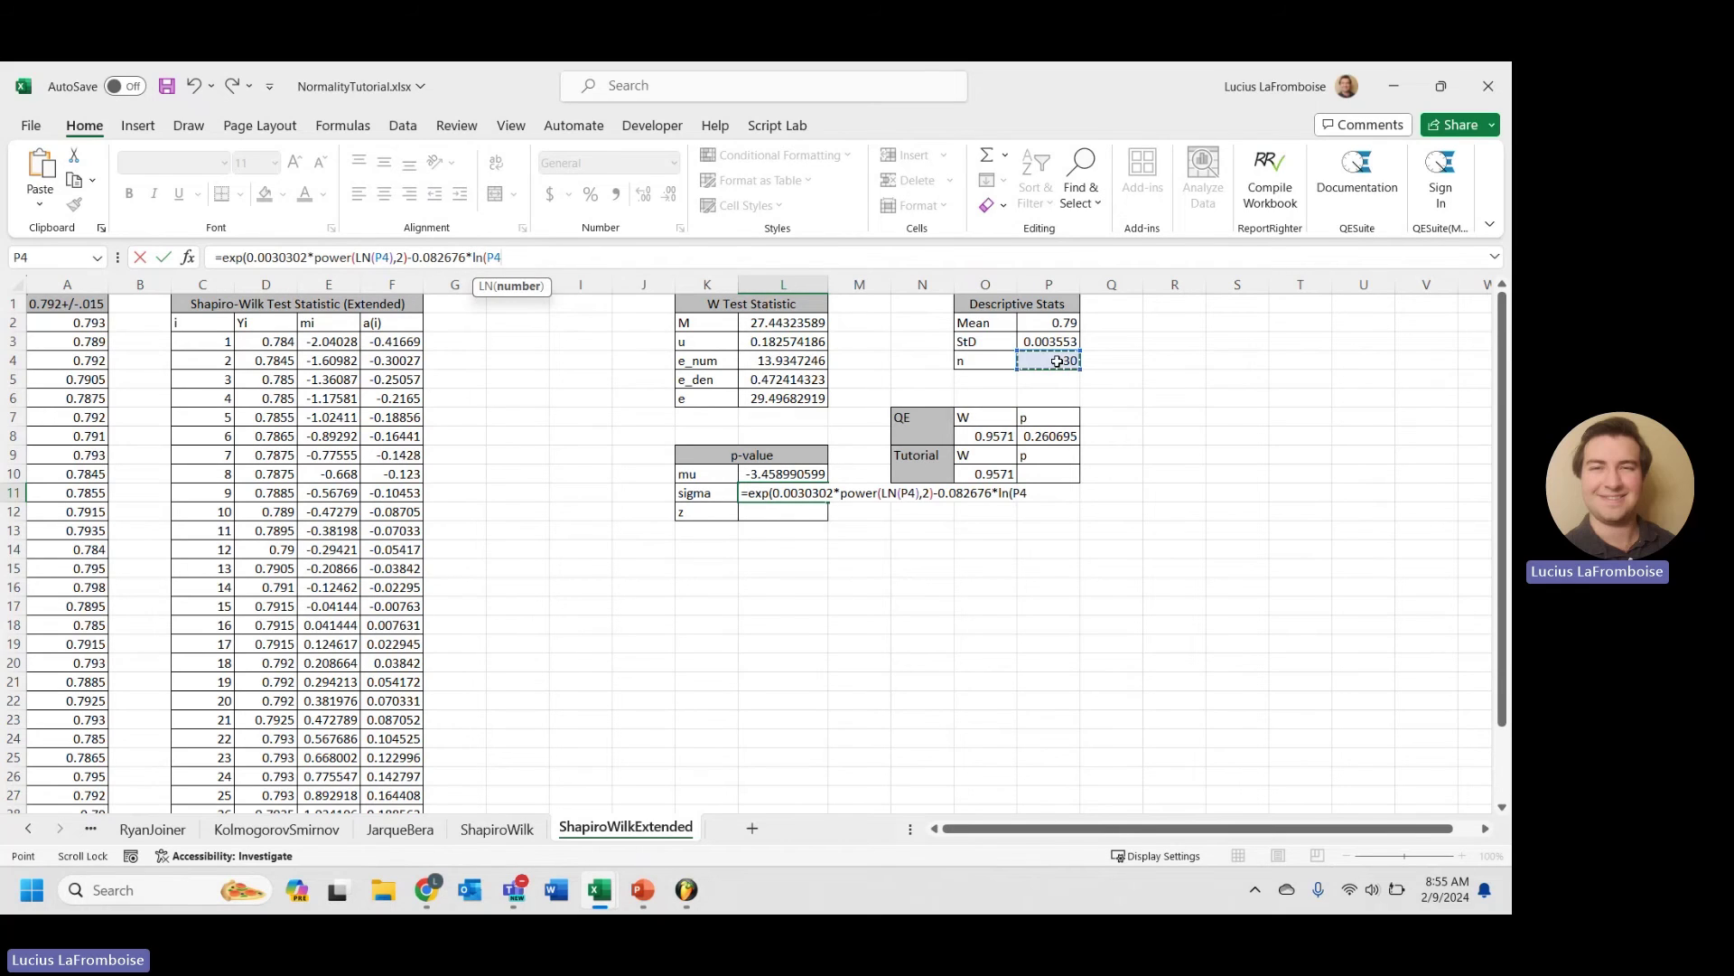
text())
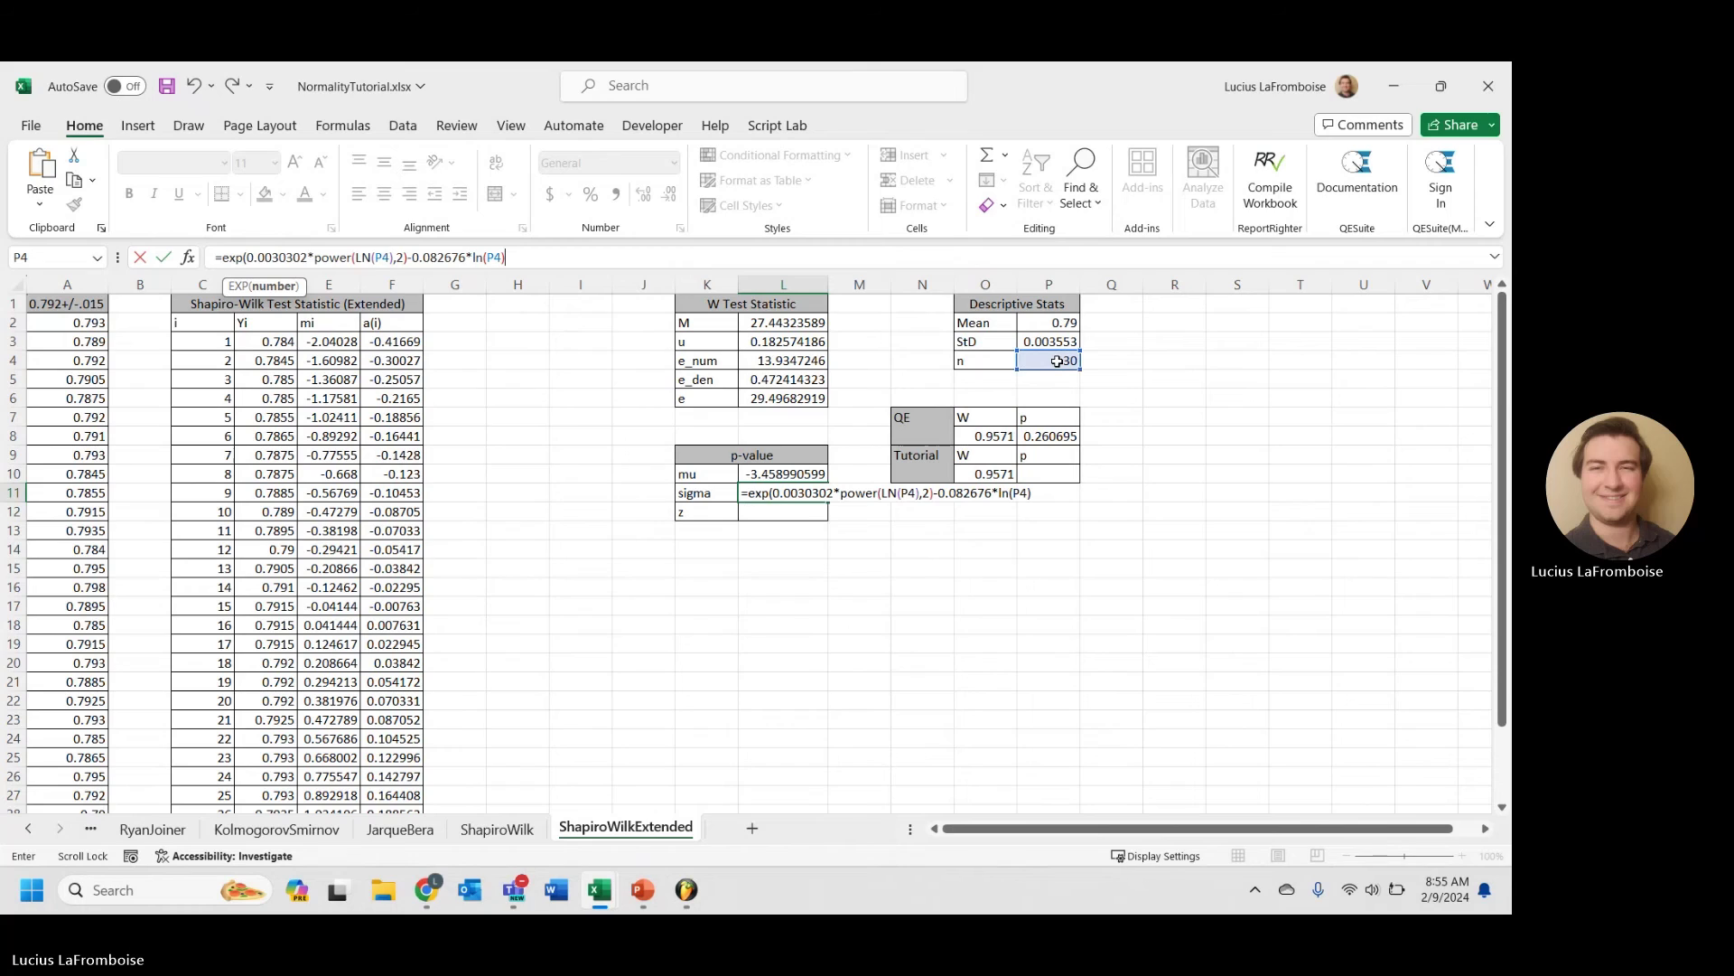
text(-0.48)
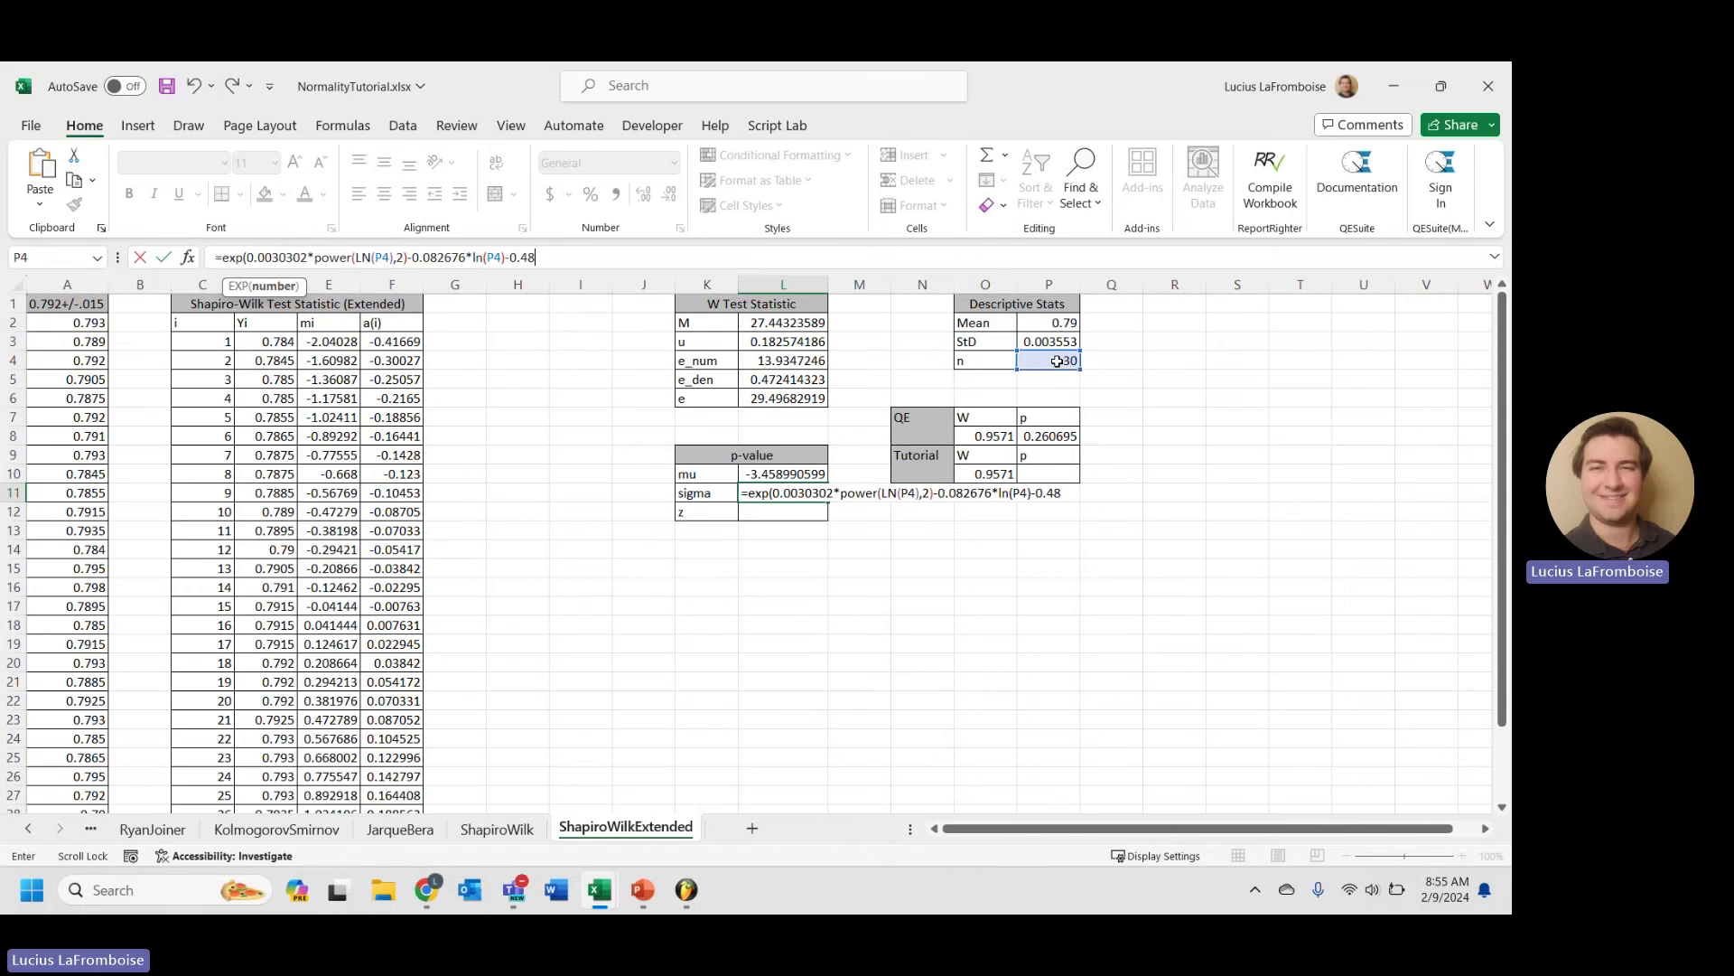
text(03)
key(Return)
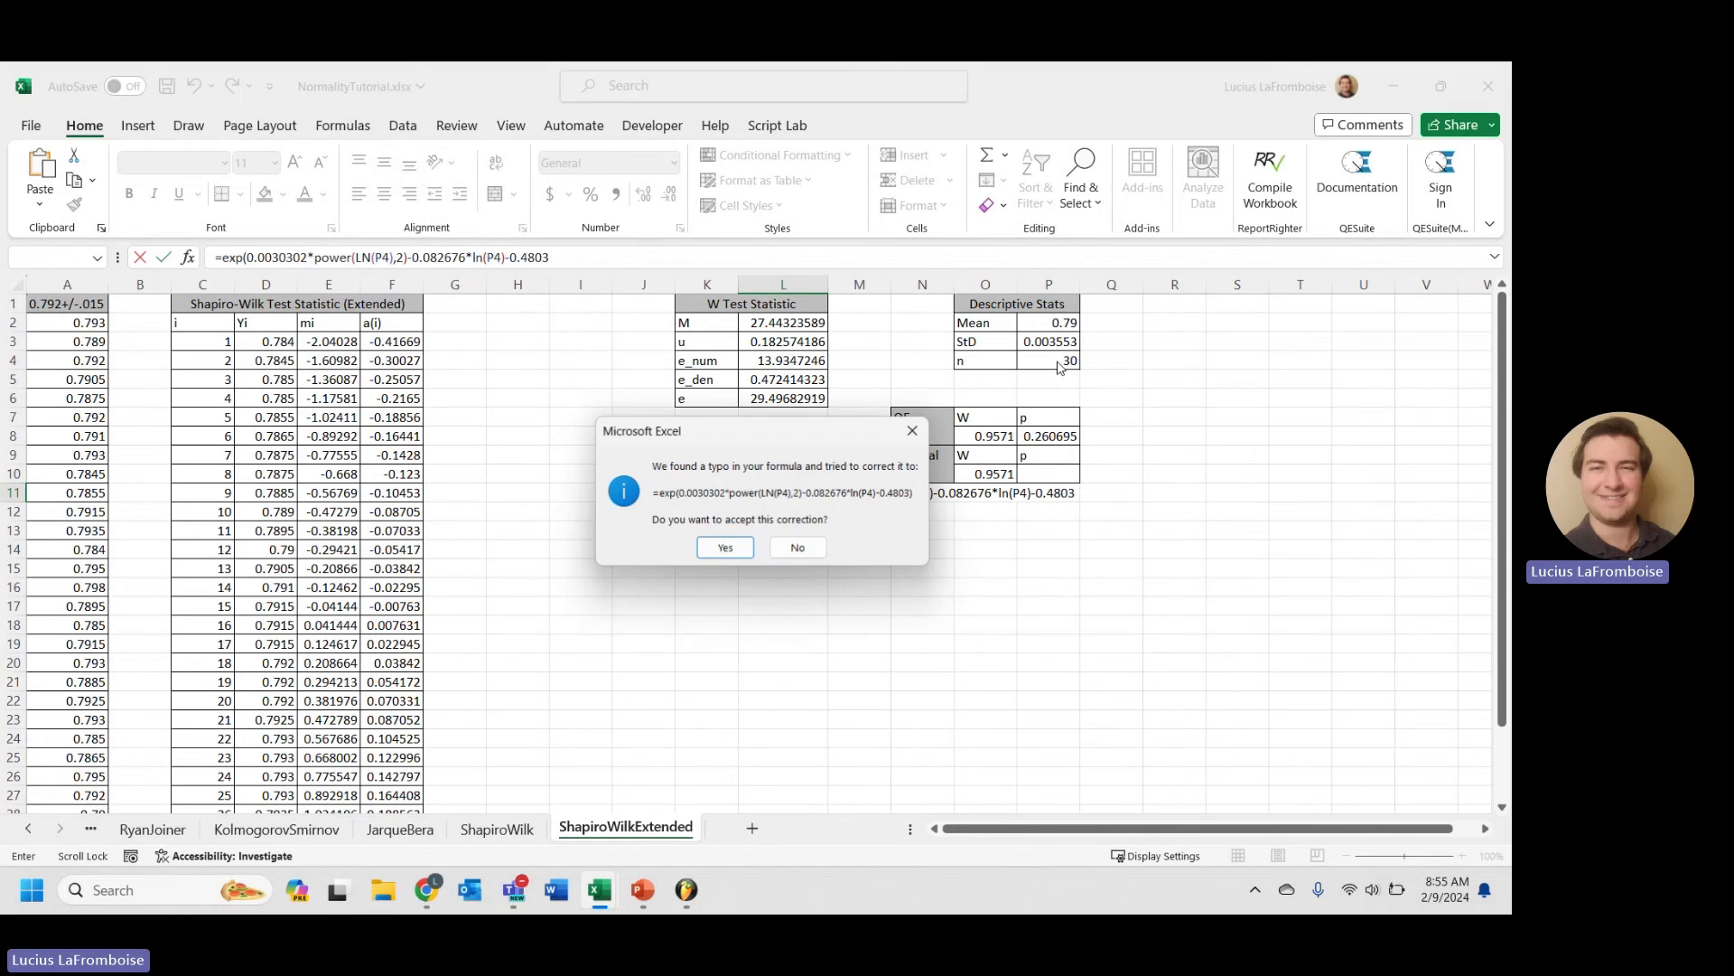
key(Return)
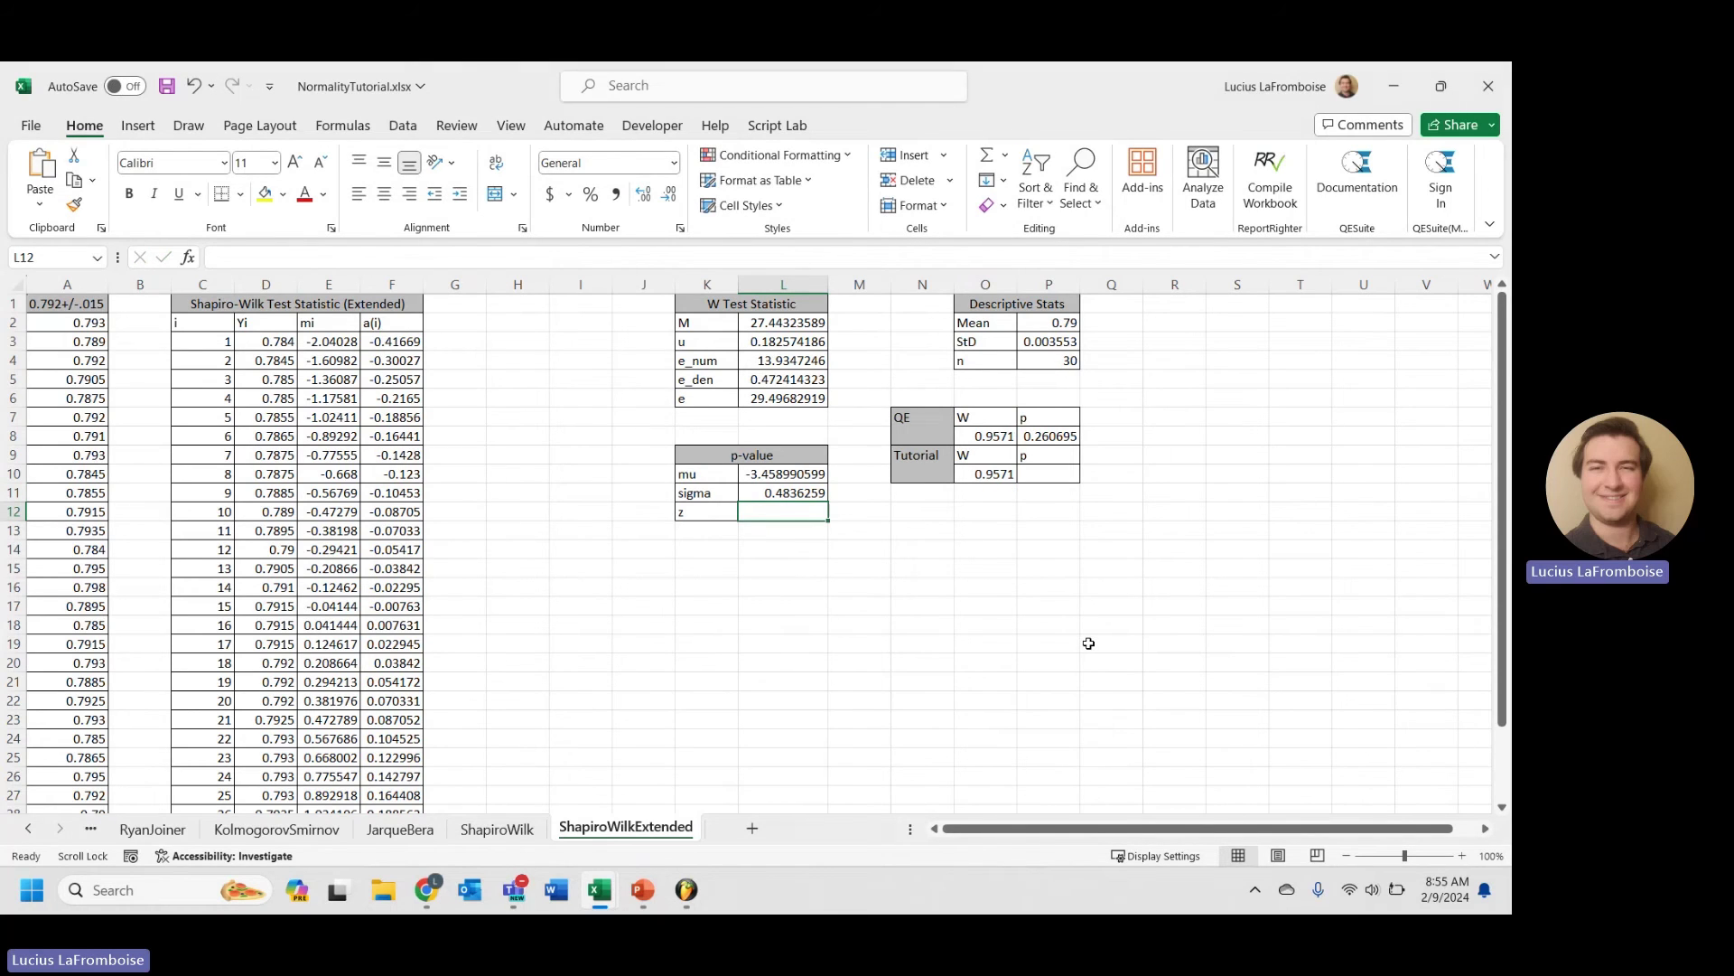
- Enter =(LN(1-O10)-L10)/L11 in cell L12 to calculate z from the Tutorial W, mu and sigma
text(=)
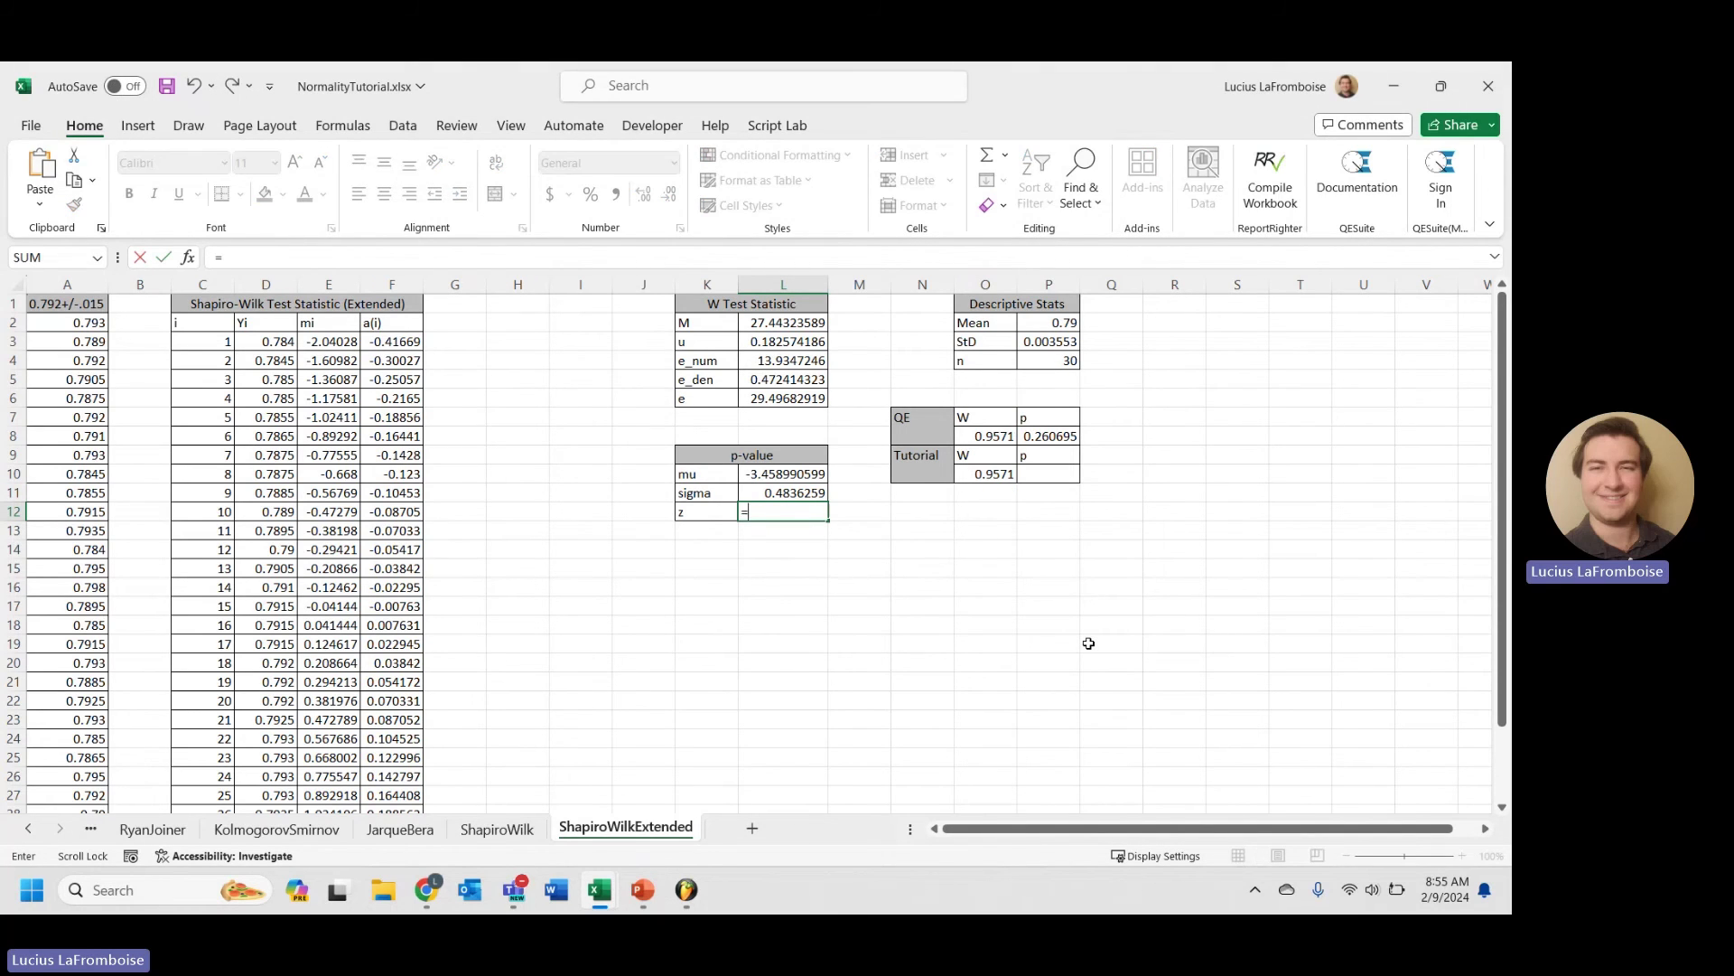
text((LN()
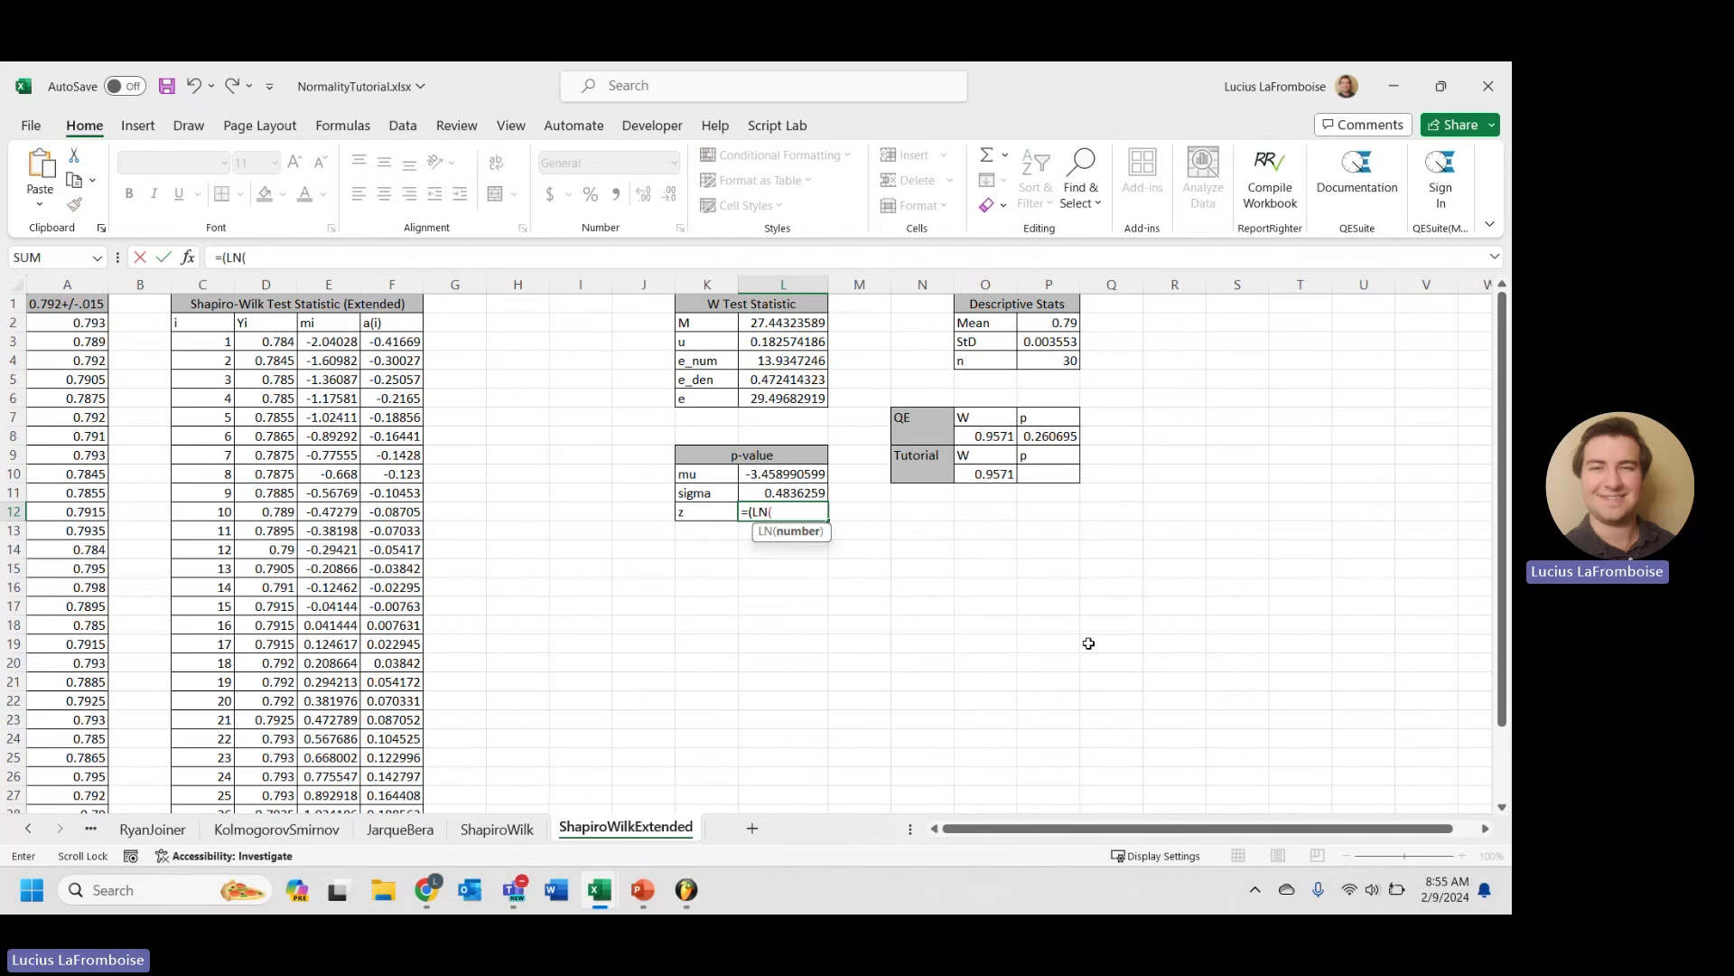
text(1-)
click(988, 475)
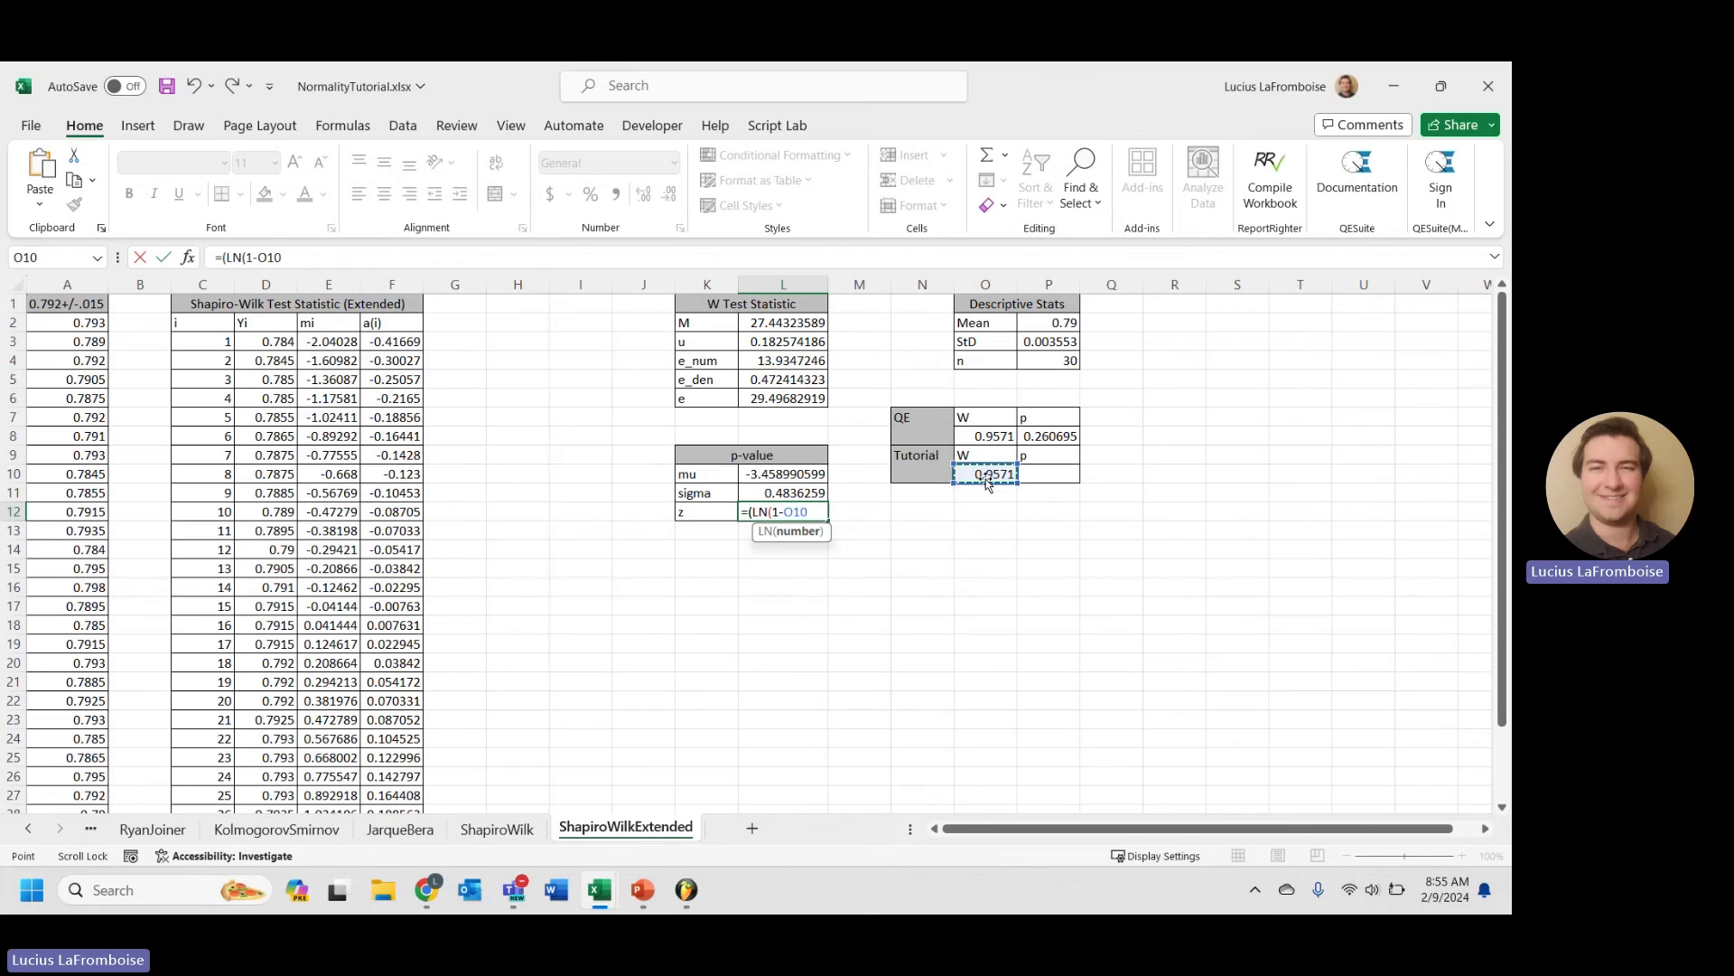
text()-)
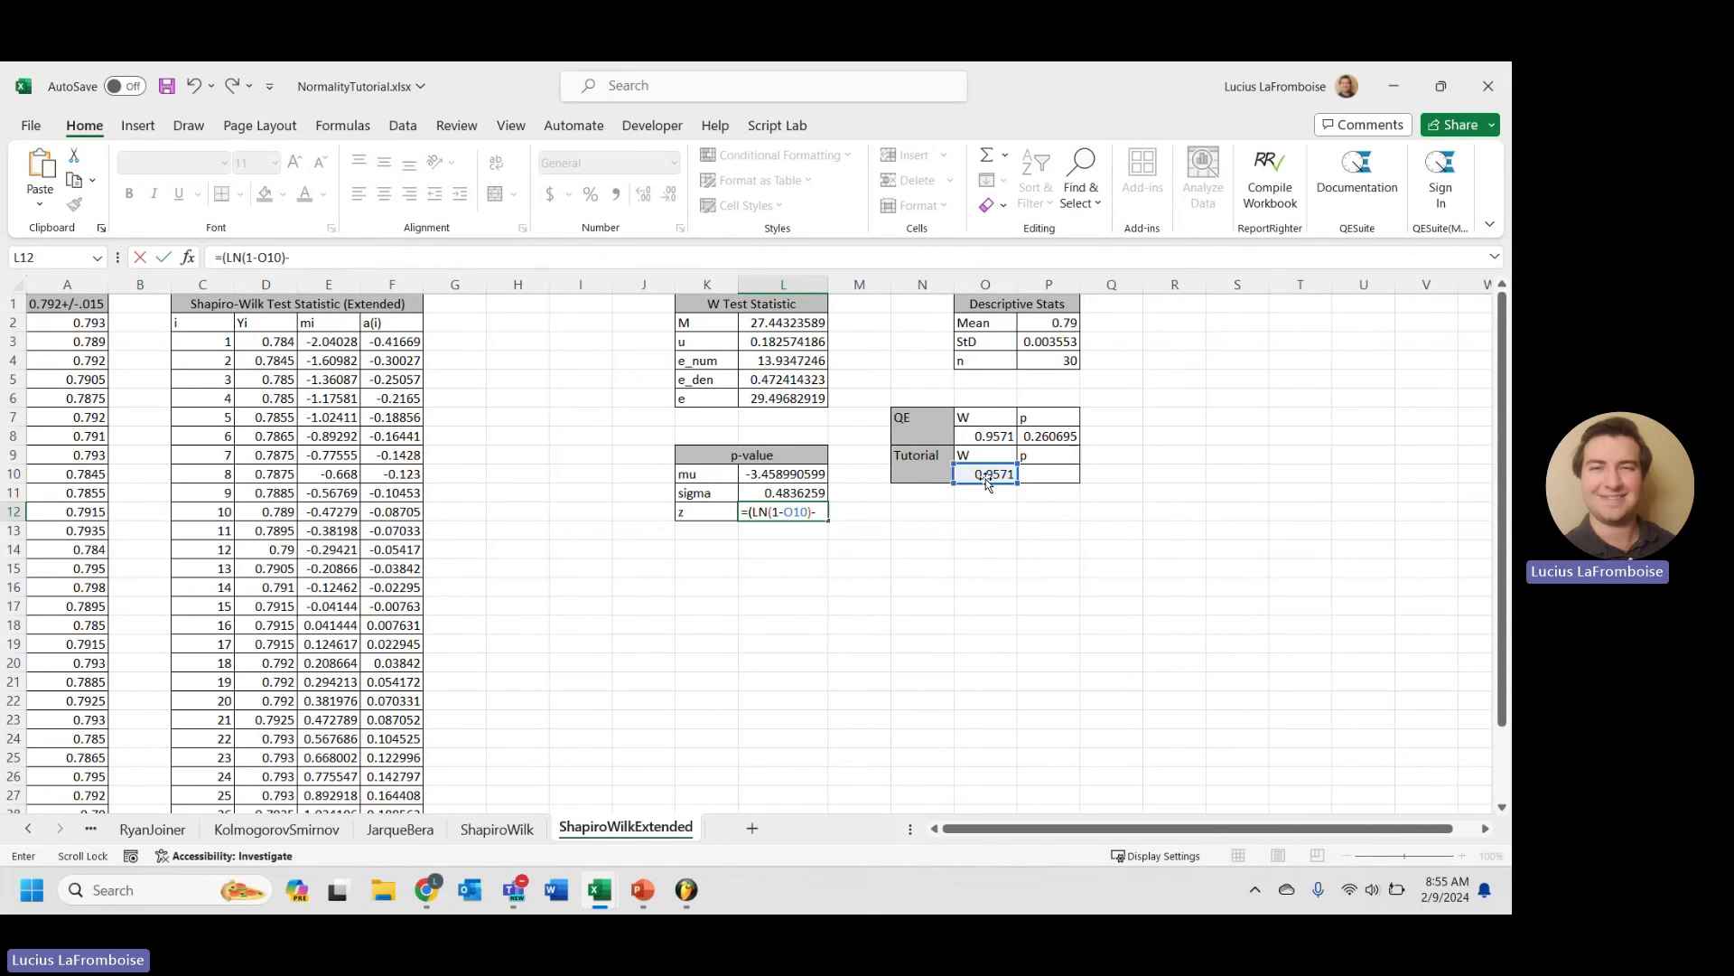
click(784, 474)
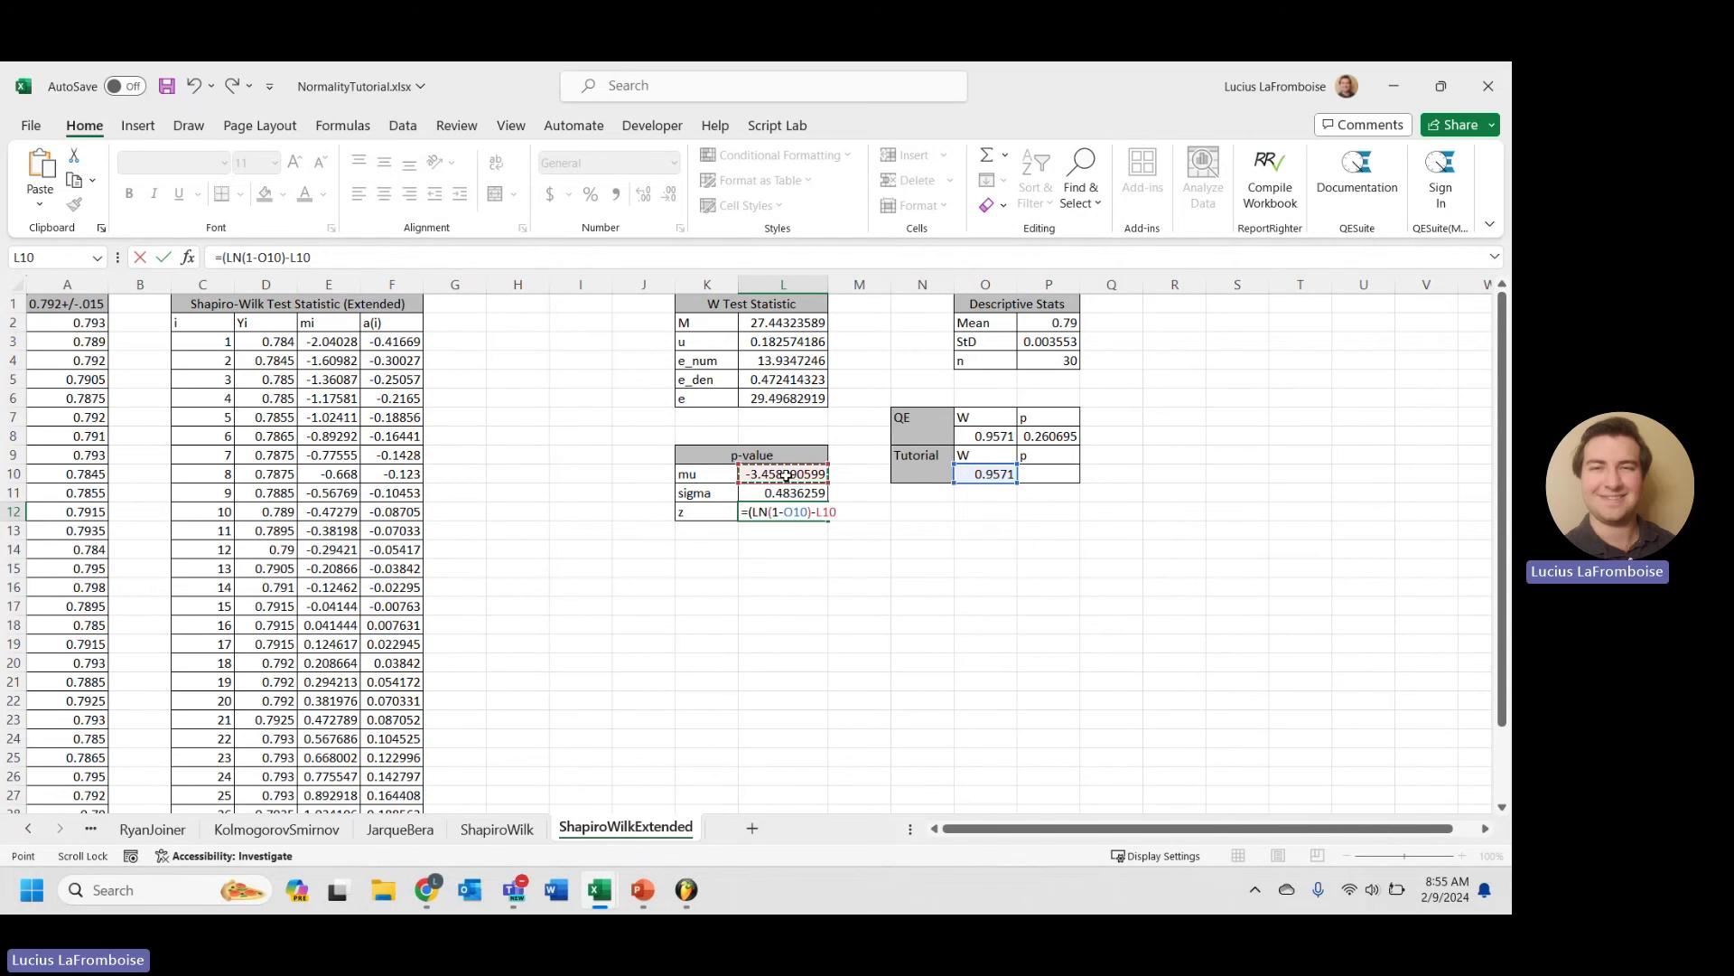
text()/)
click(757, 488)
key(Return)
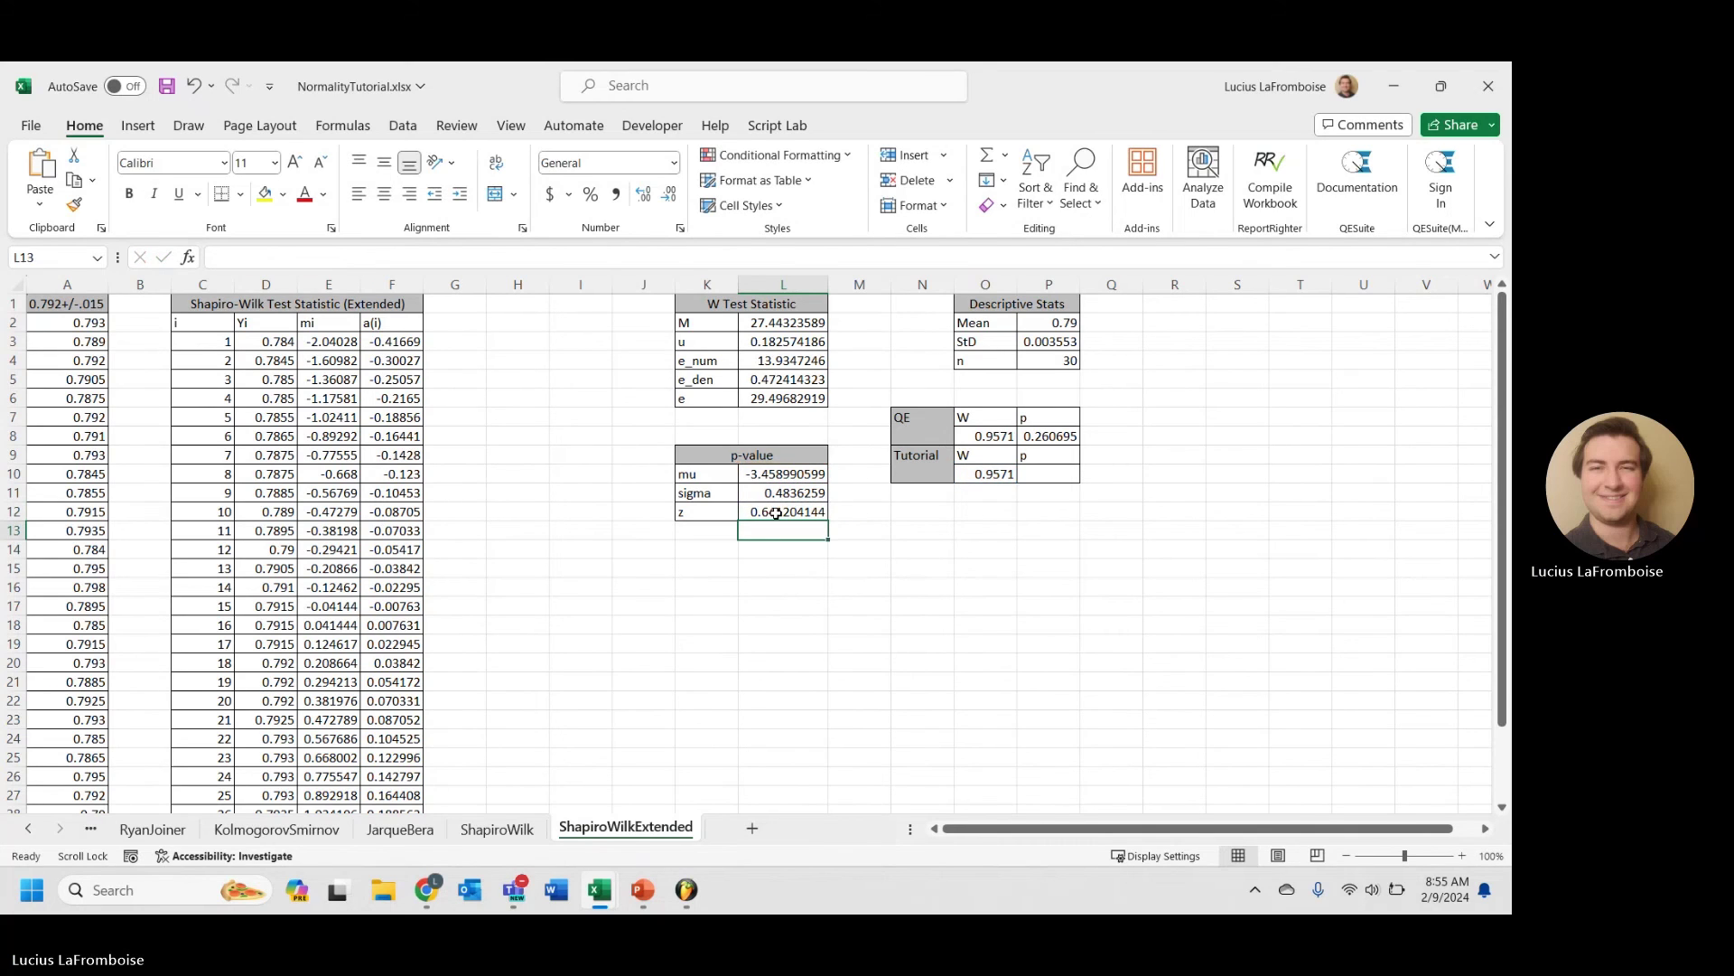
- Enter =1-NORM.S.DIST(L12,1) in cell P10 to calculate the Tutorial p-value from z
click(1074, 477)
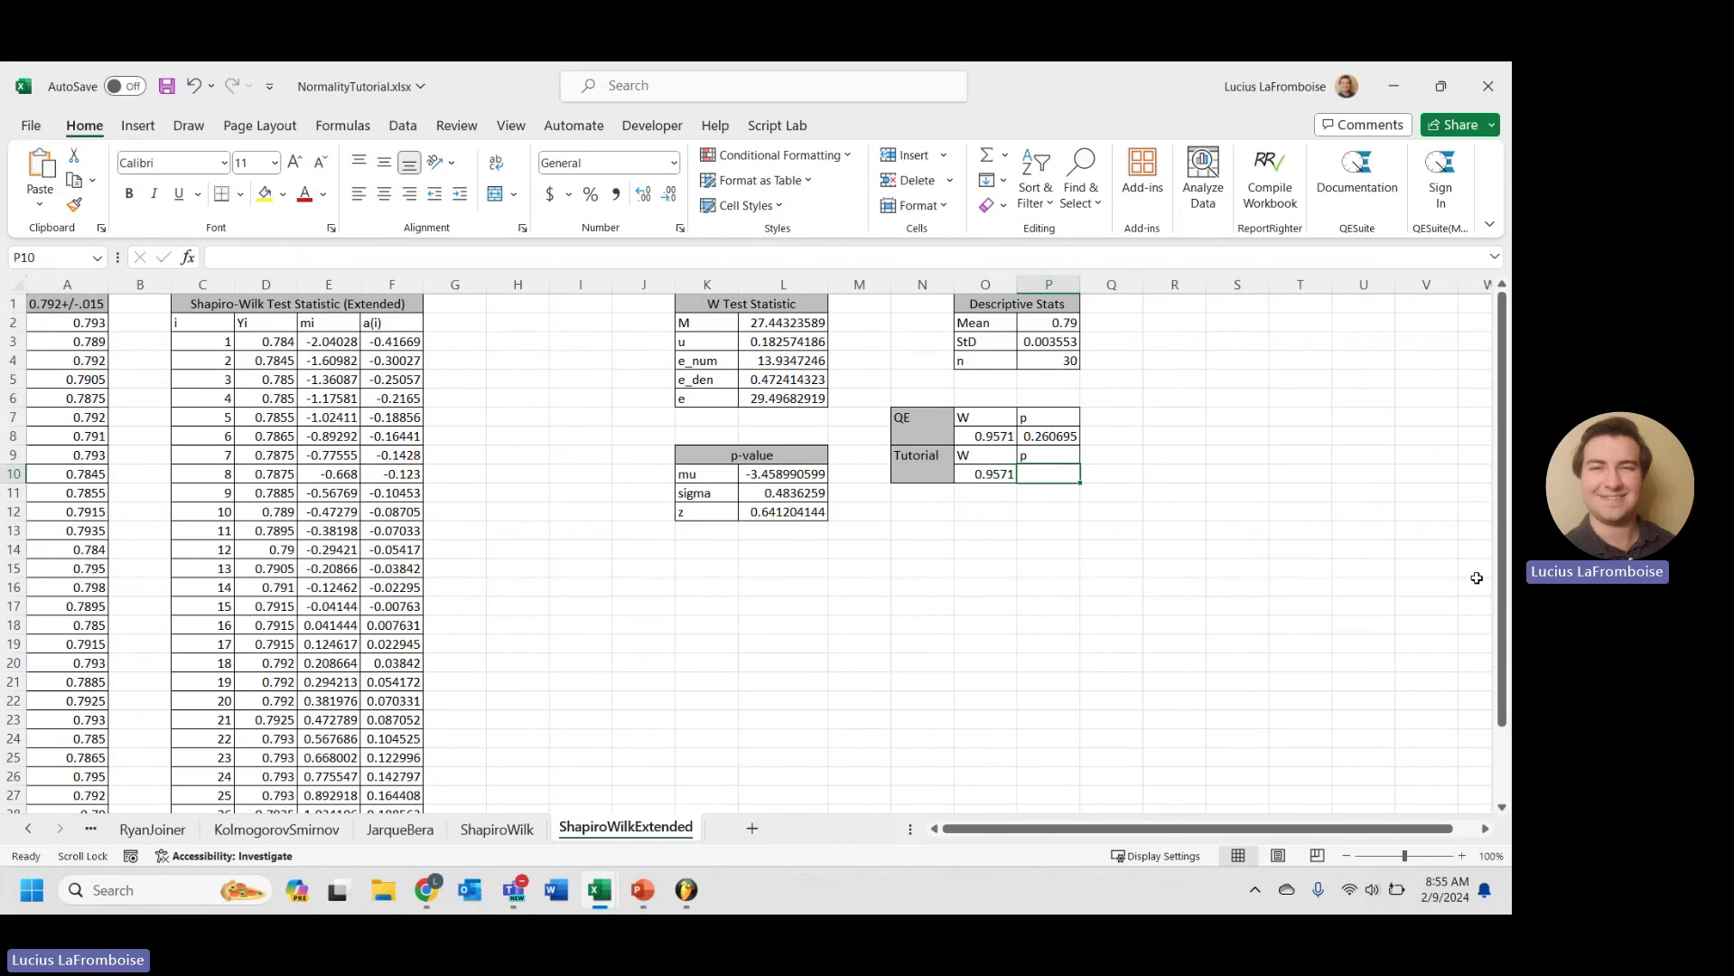
text(=1-)
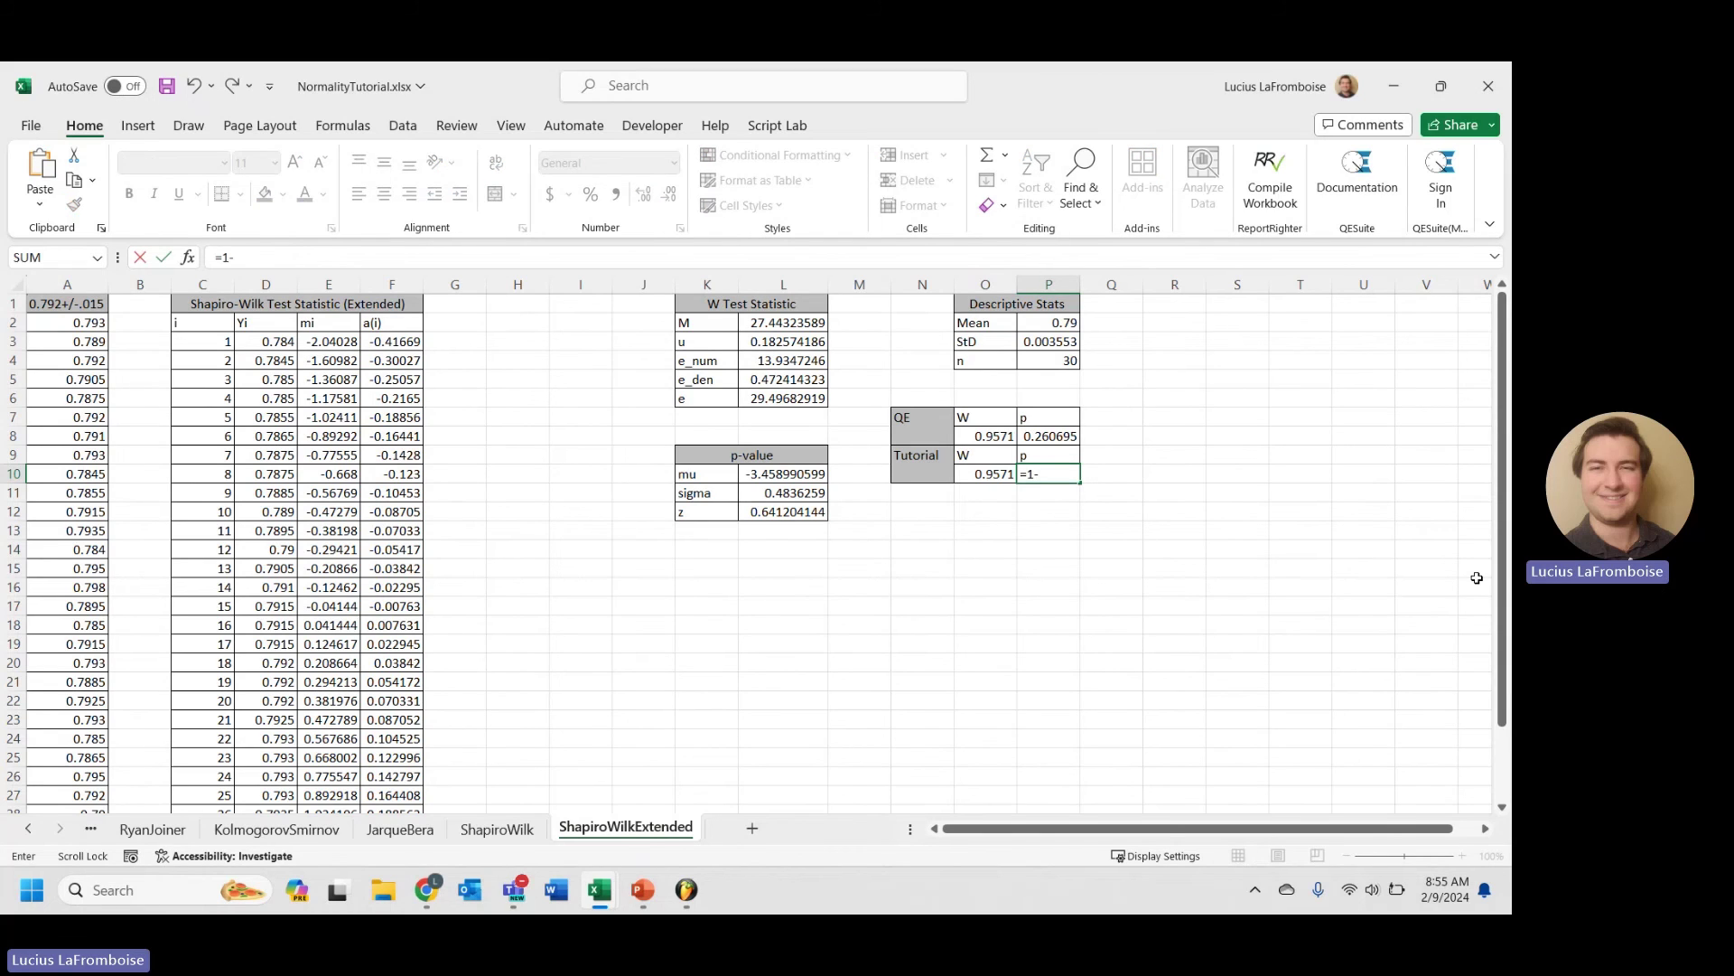
text(nor)
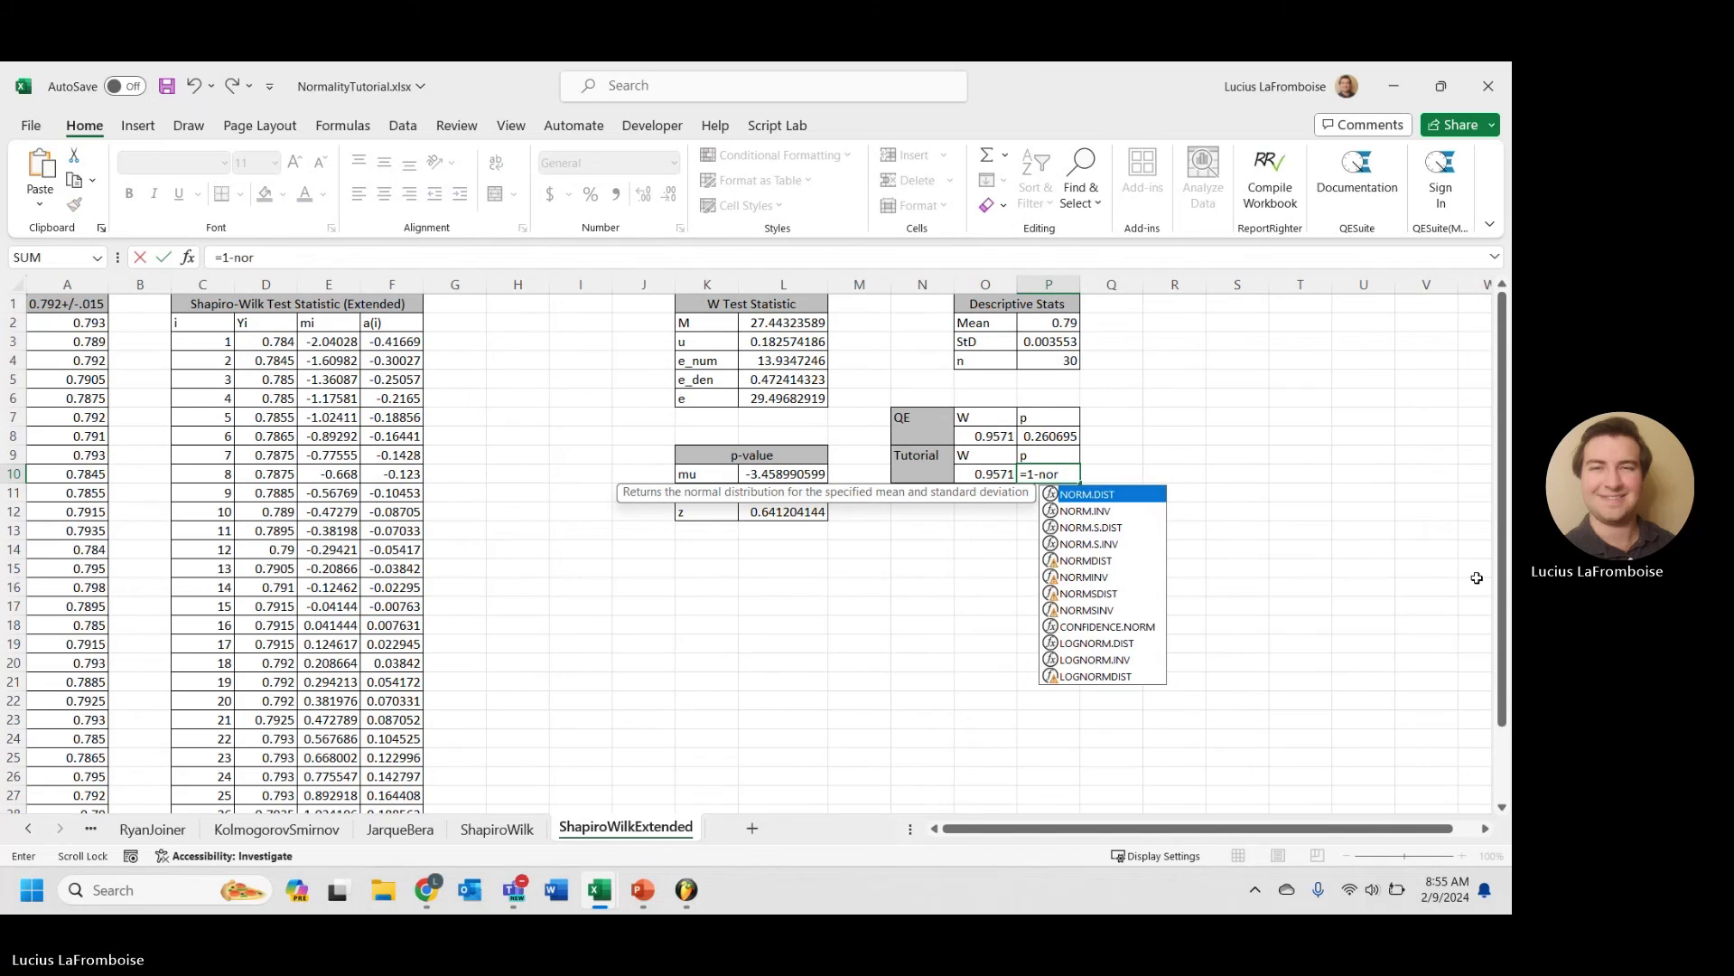
text(m.s.d)
key(Tab)
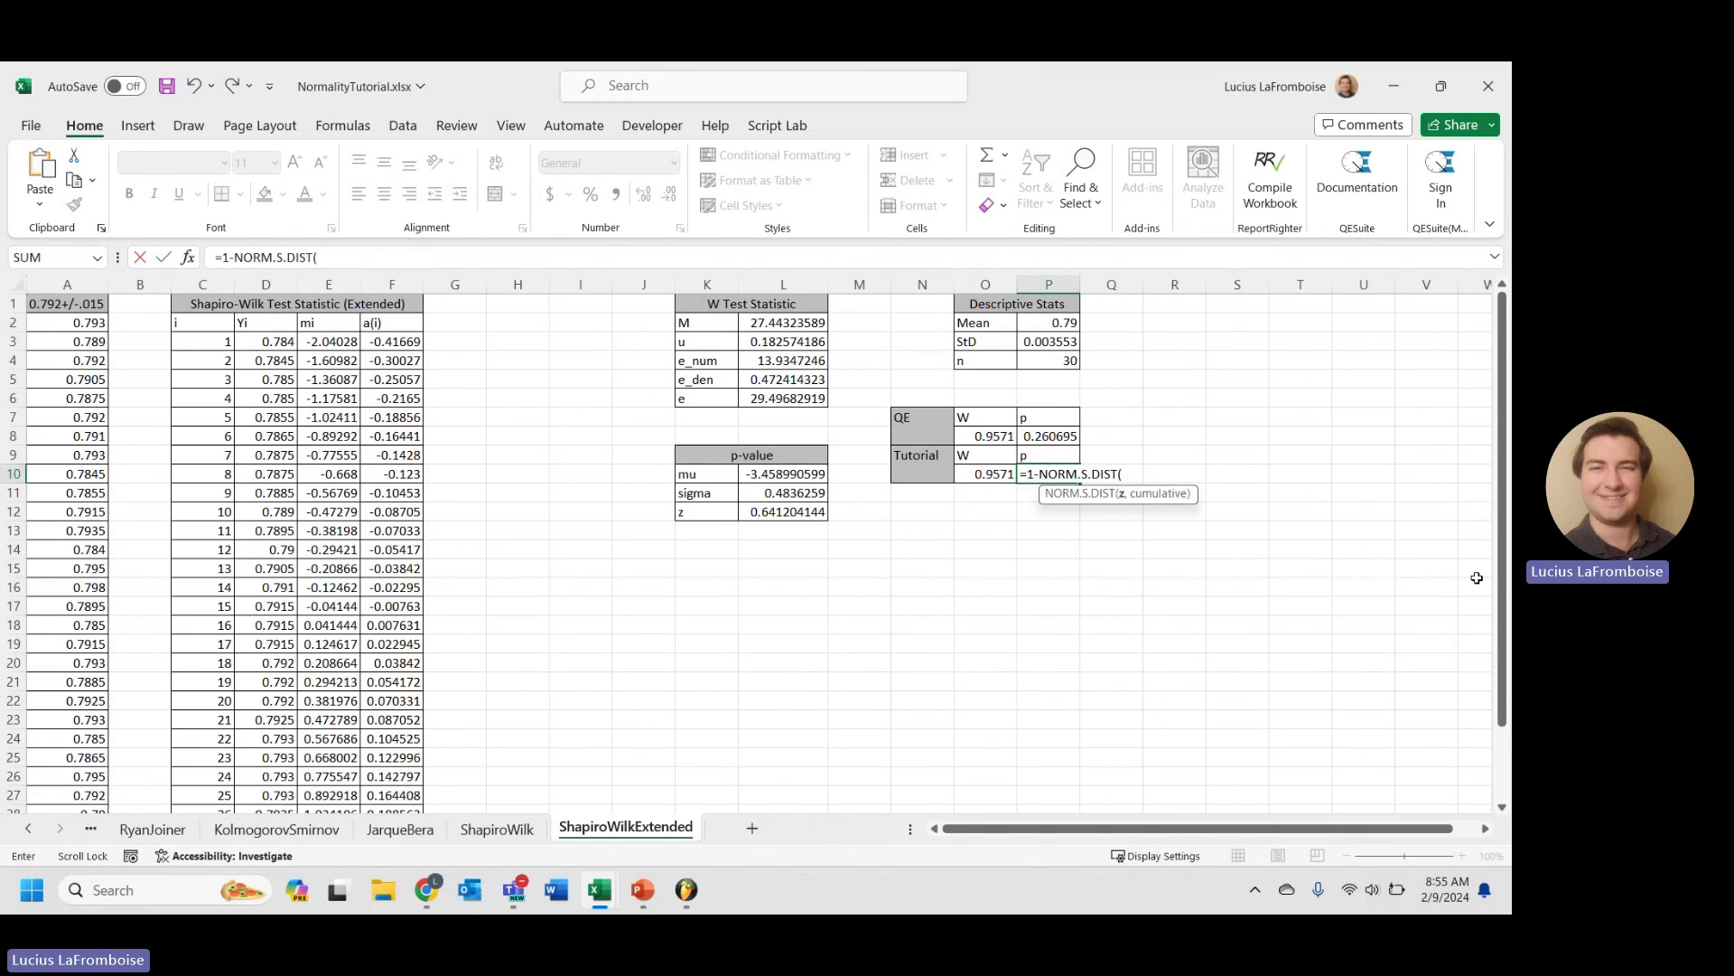
click(805, 518)
text(,)
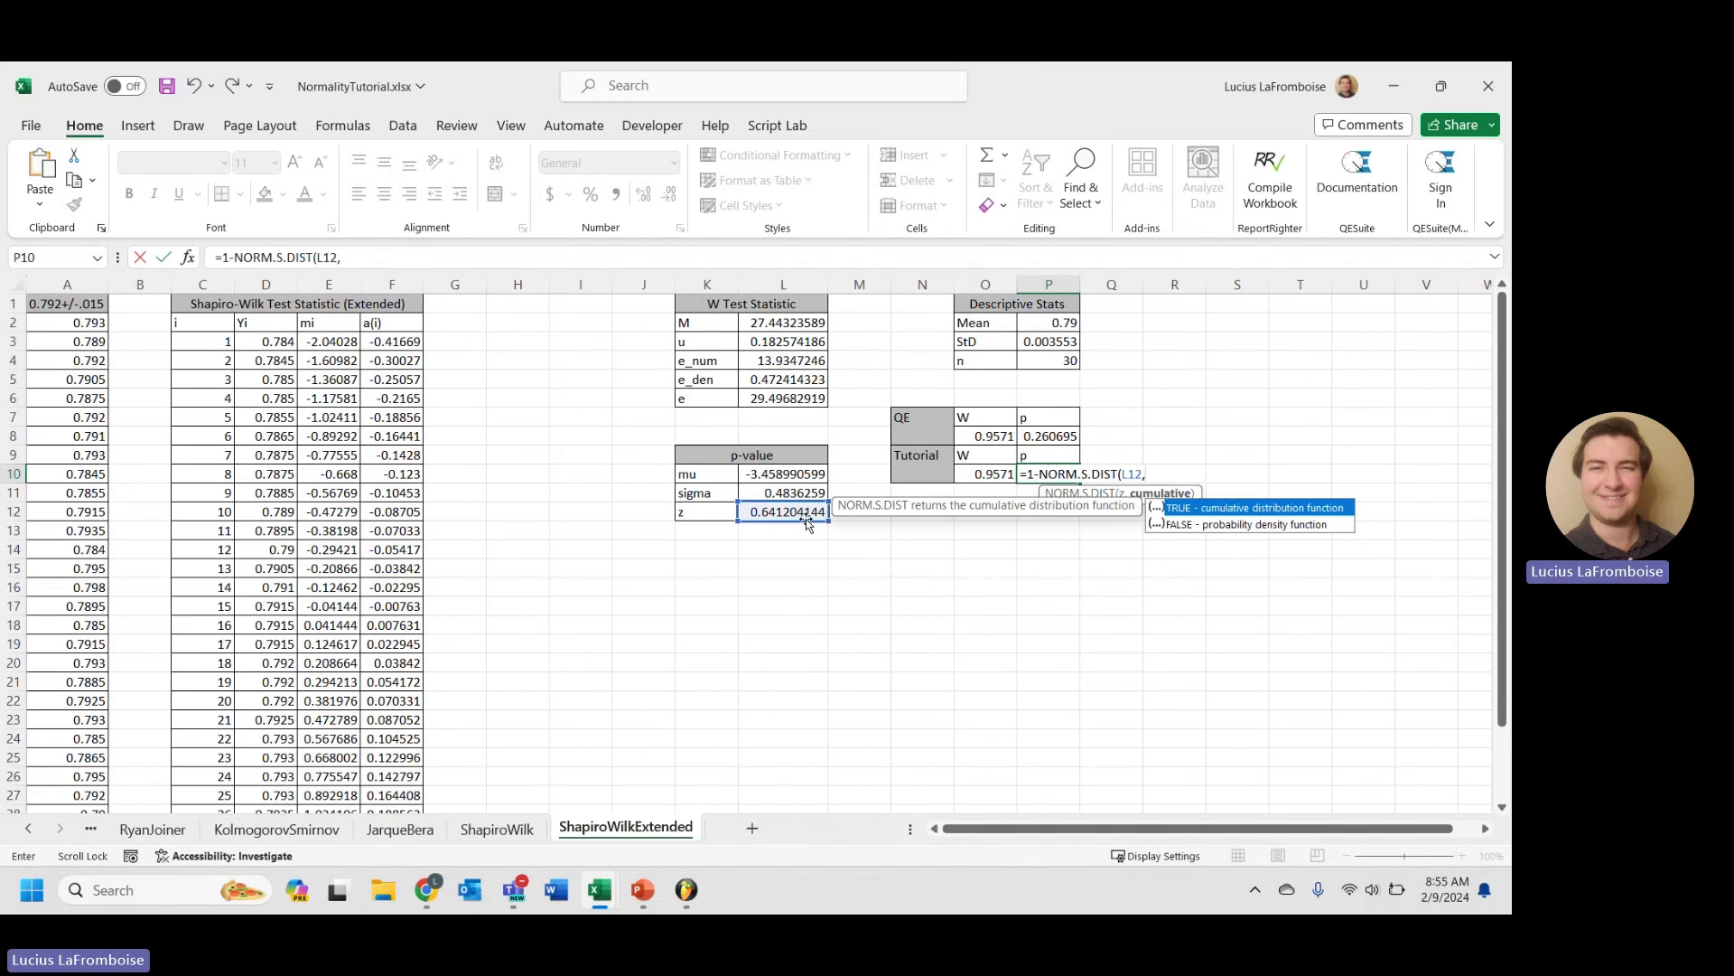
text(1)
key(Return)
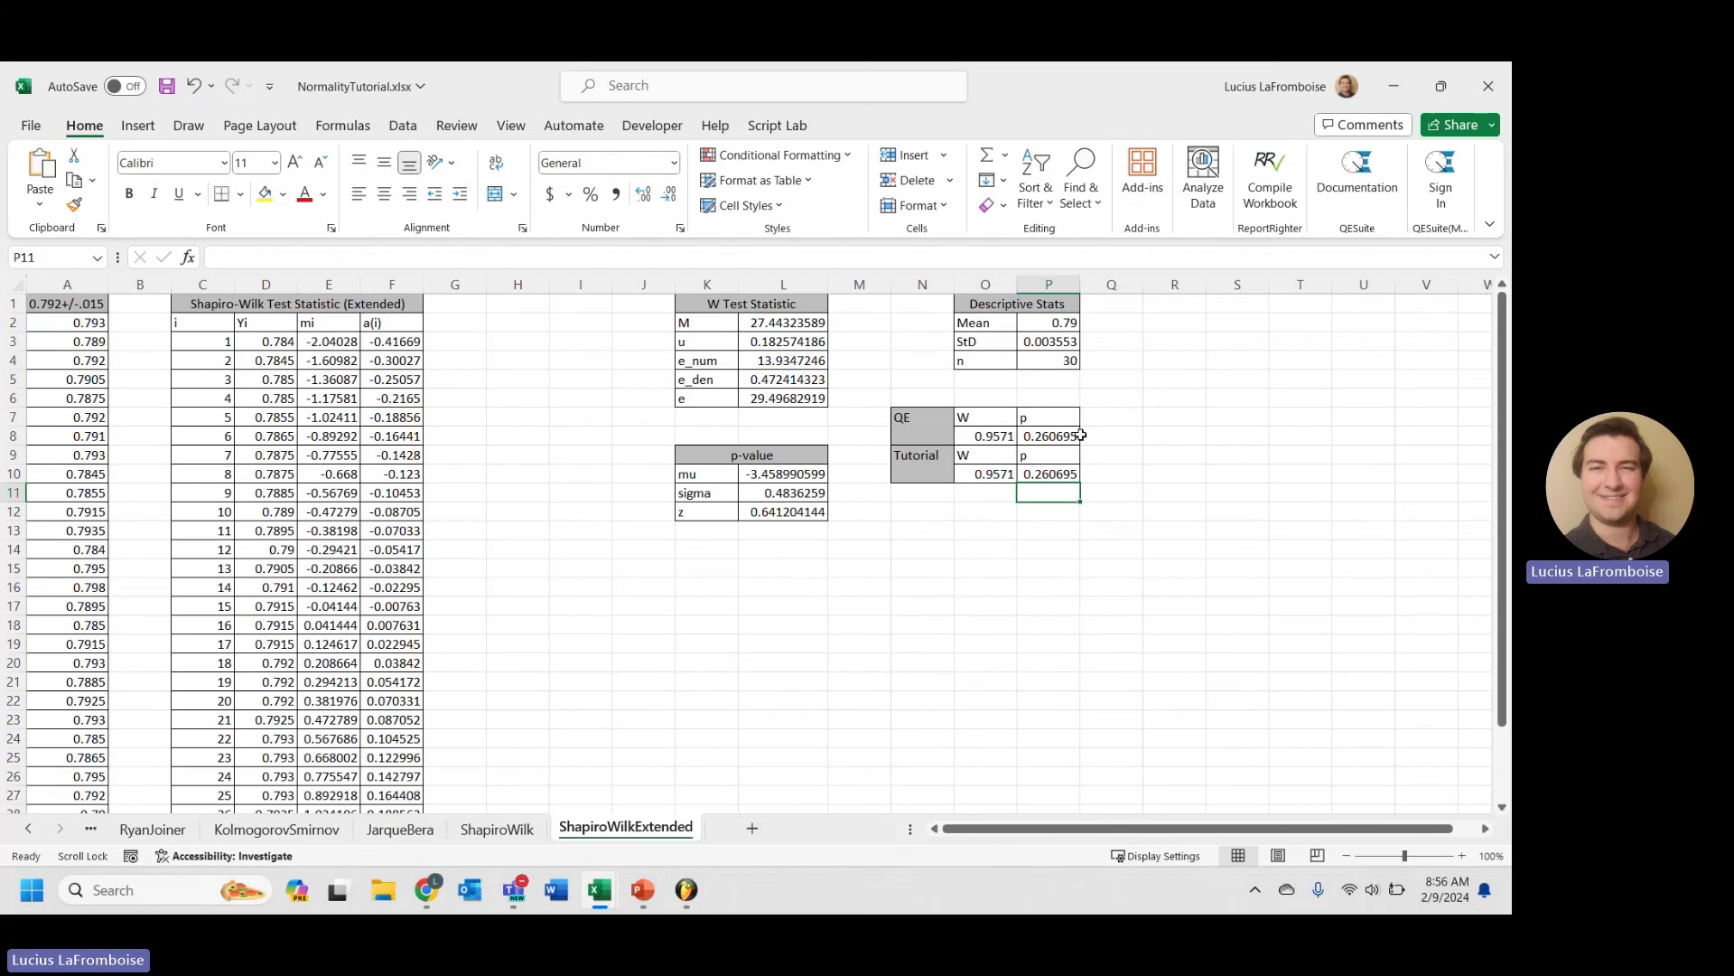
scroll(753, 444, down, 2)
scroll(752, 444, up, 2)
scroll(258, 476, down, 2)
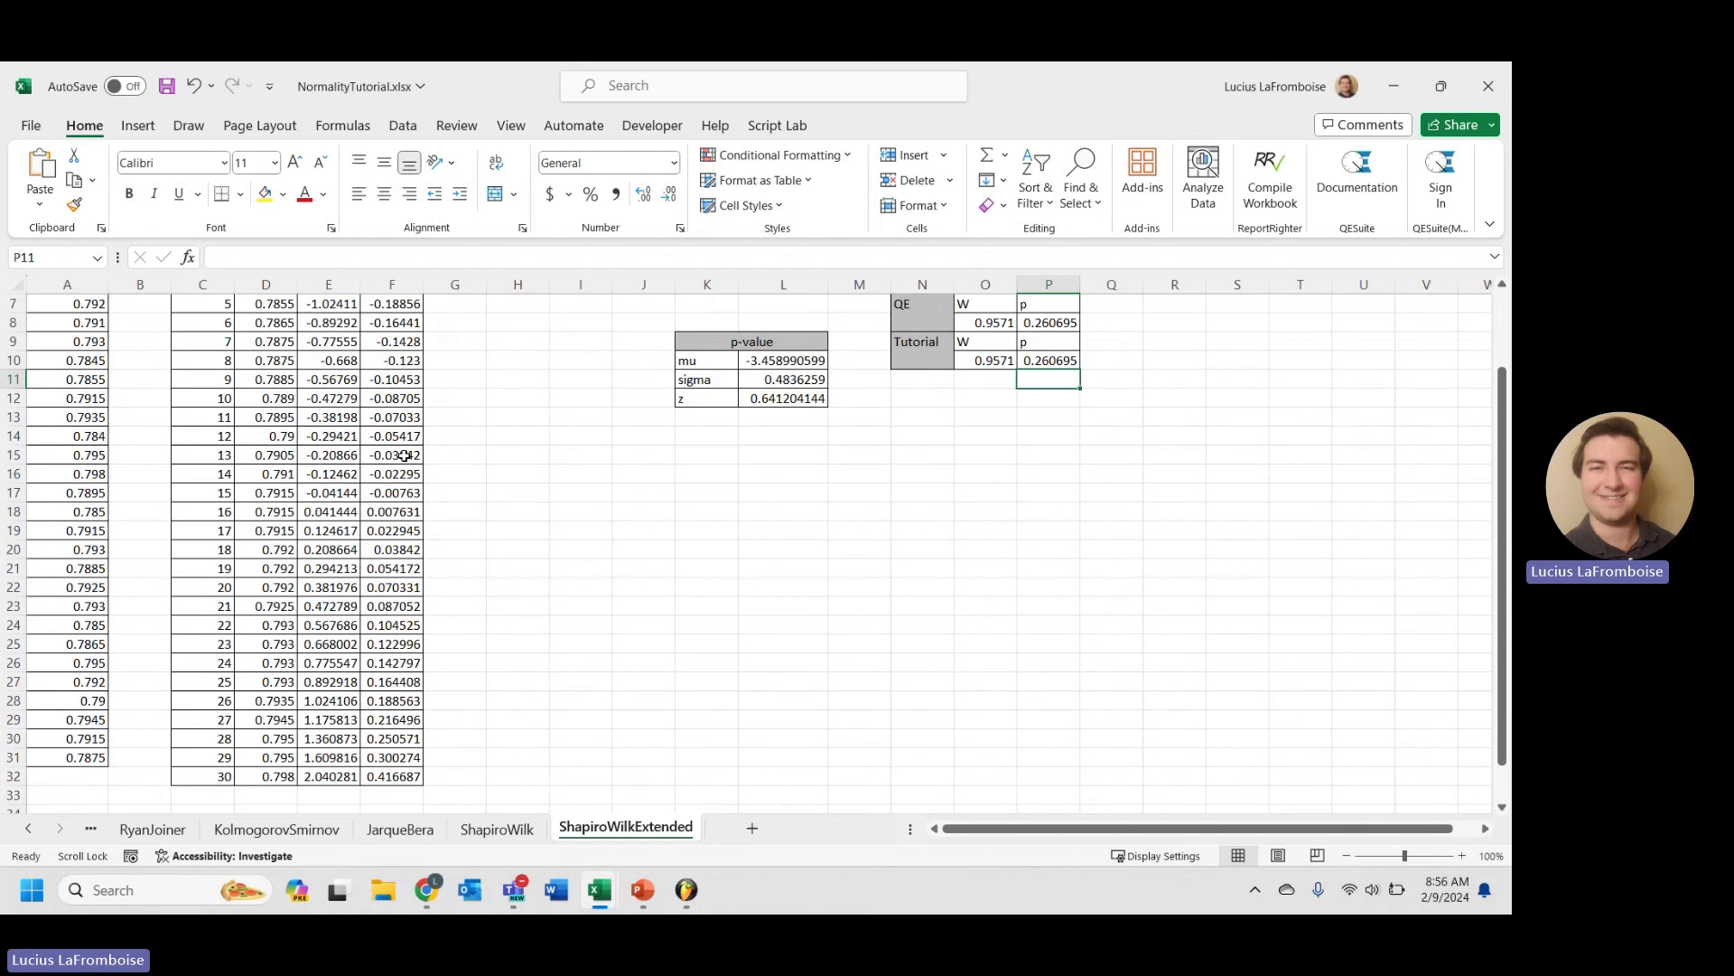
scroll(488, 660, up, 2)
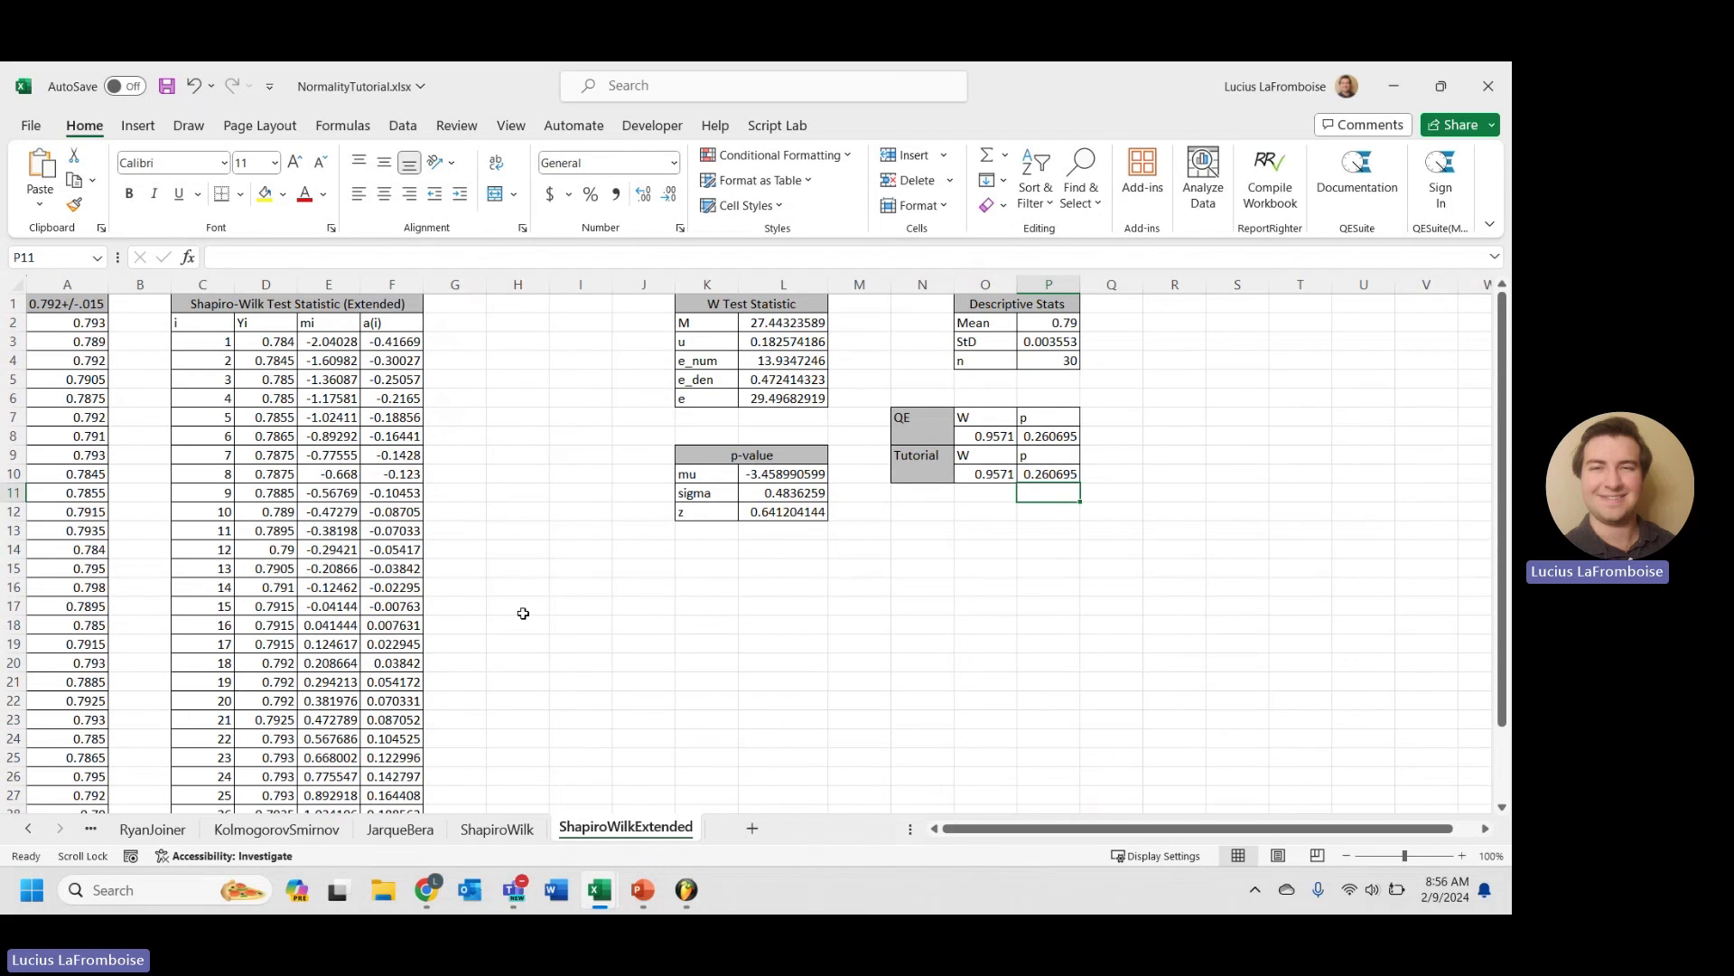
drag(984, 418, 1048, 438)
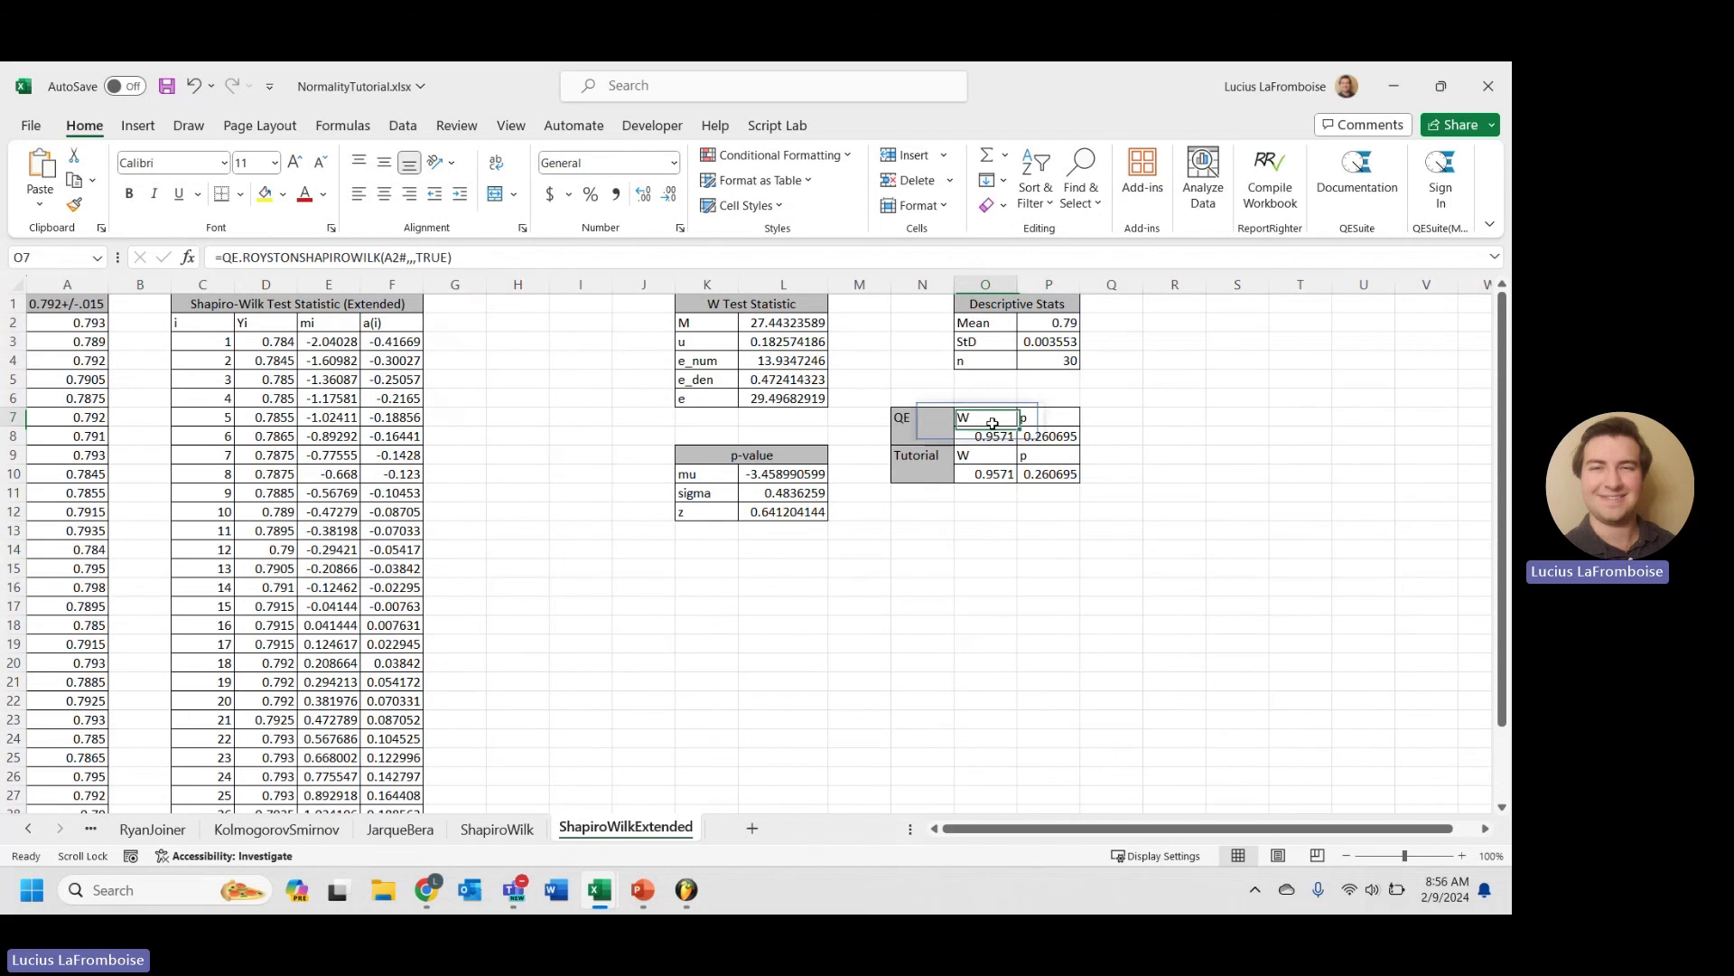
click(916, 618)
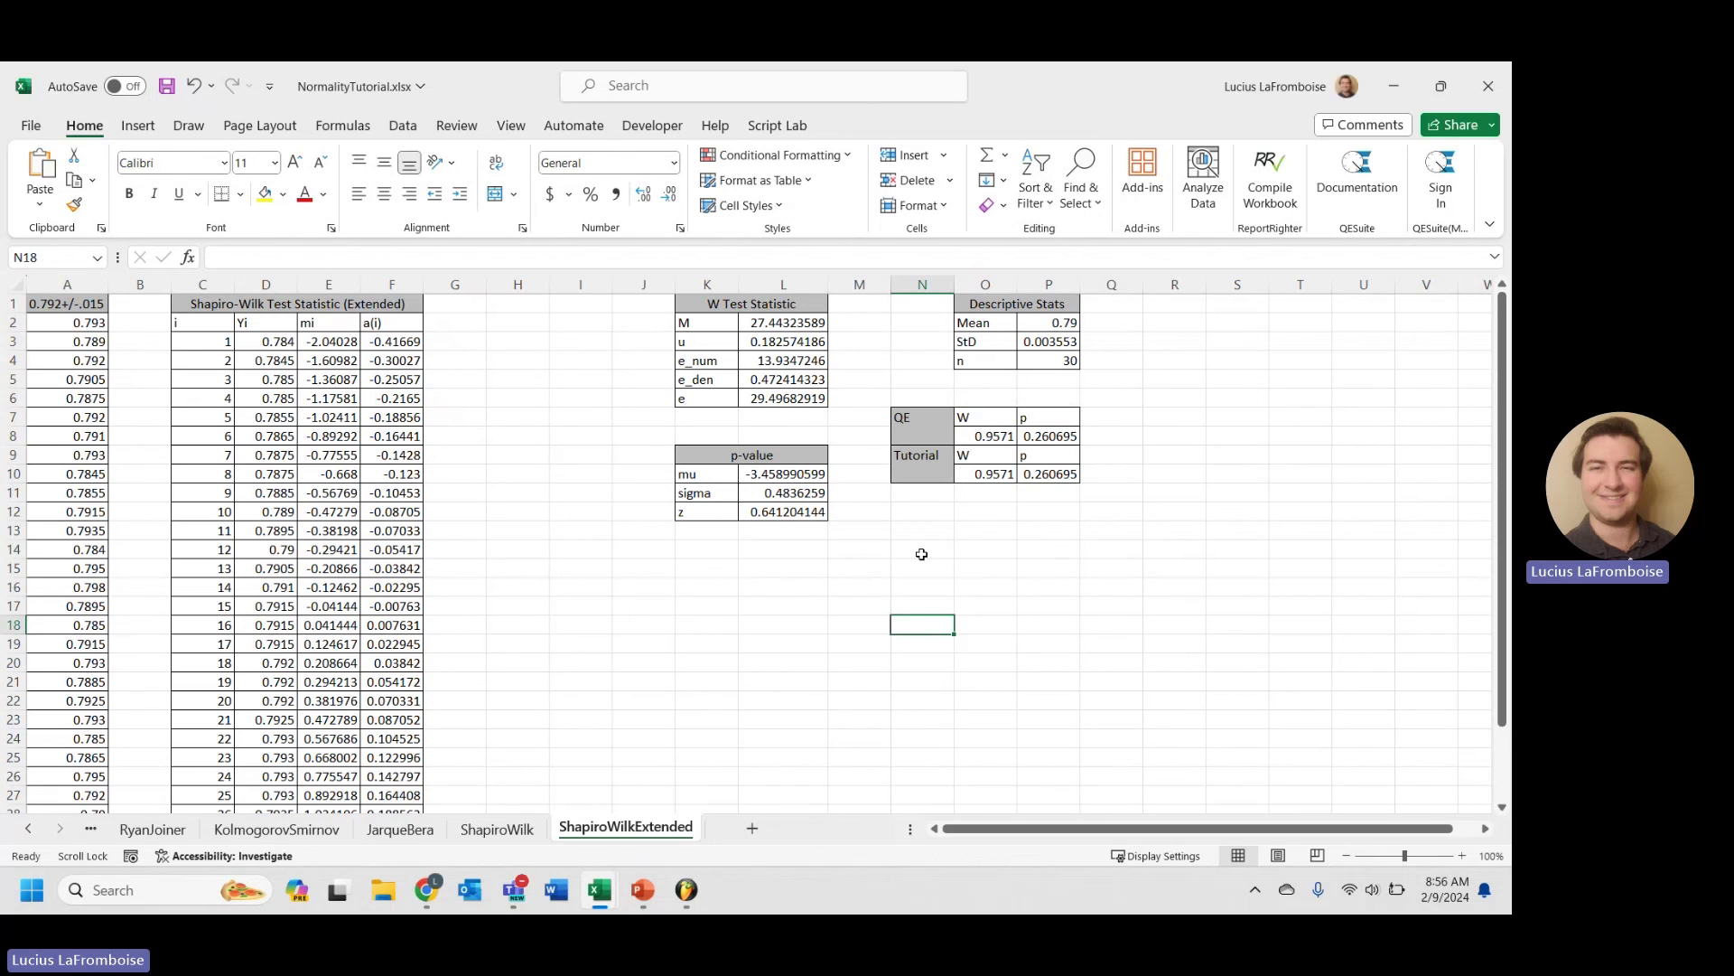